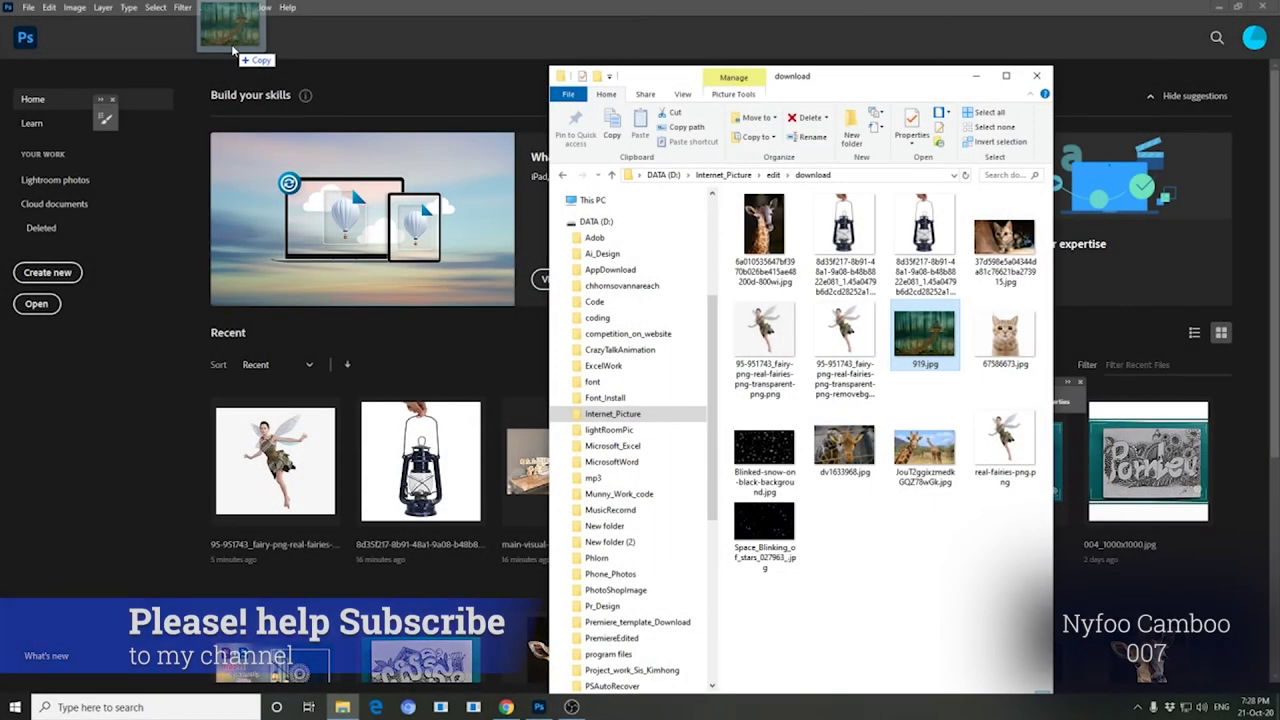
- Drag the forest treehouse image 919.jpg into Photoshop to open it as a new document
{"action": "left_click_drag", "start_coordinate": [233, 97], "coordinate": [231, 44]}
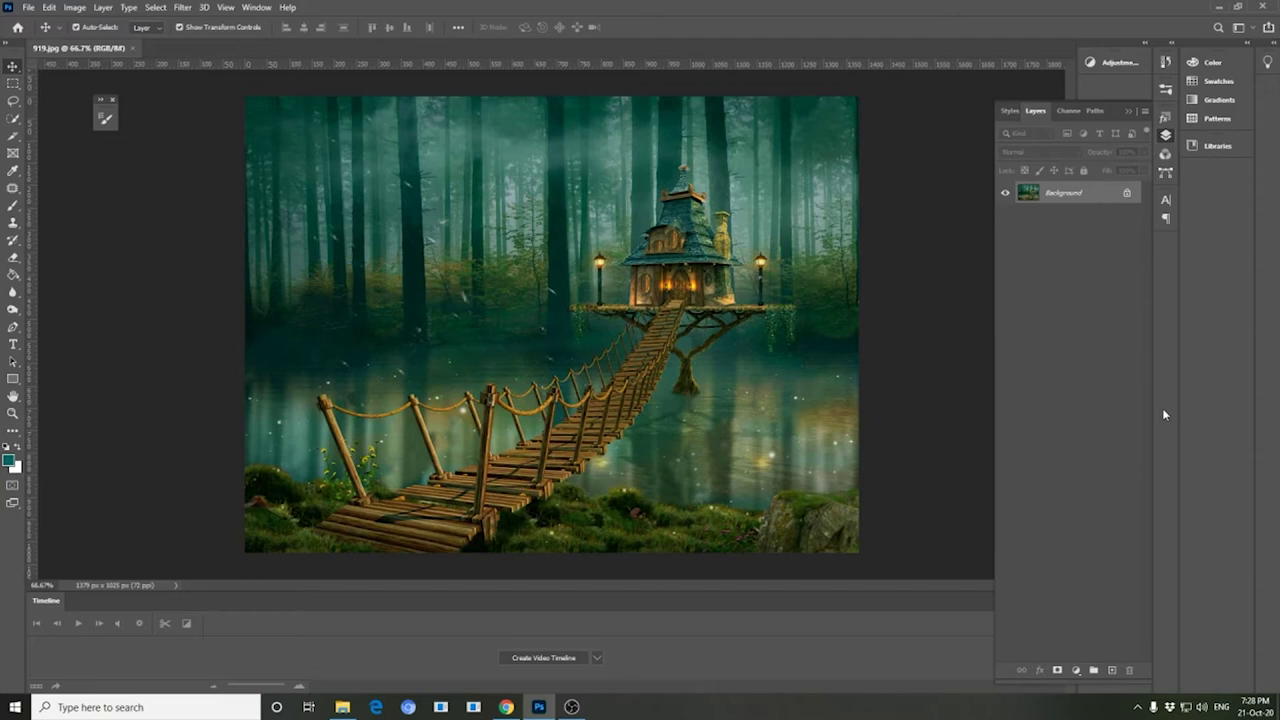
- Add a linear Gradient Fill layer angled at 89.15° so it shades the bottom of the scene
{"action": "left_click", "coordinate": [1077, 675]}
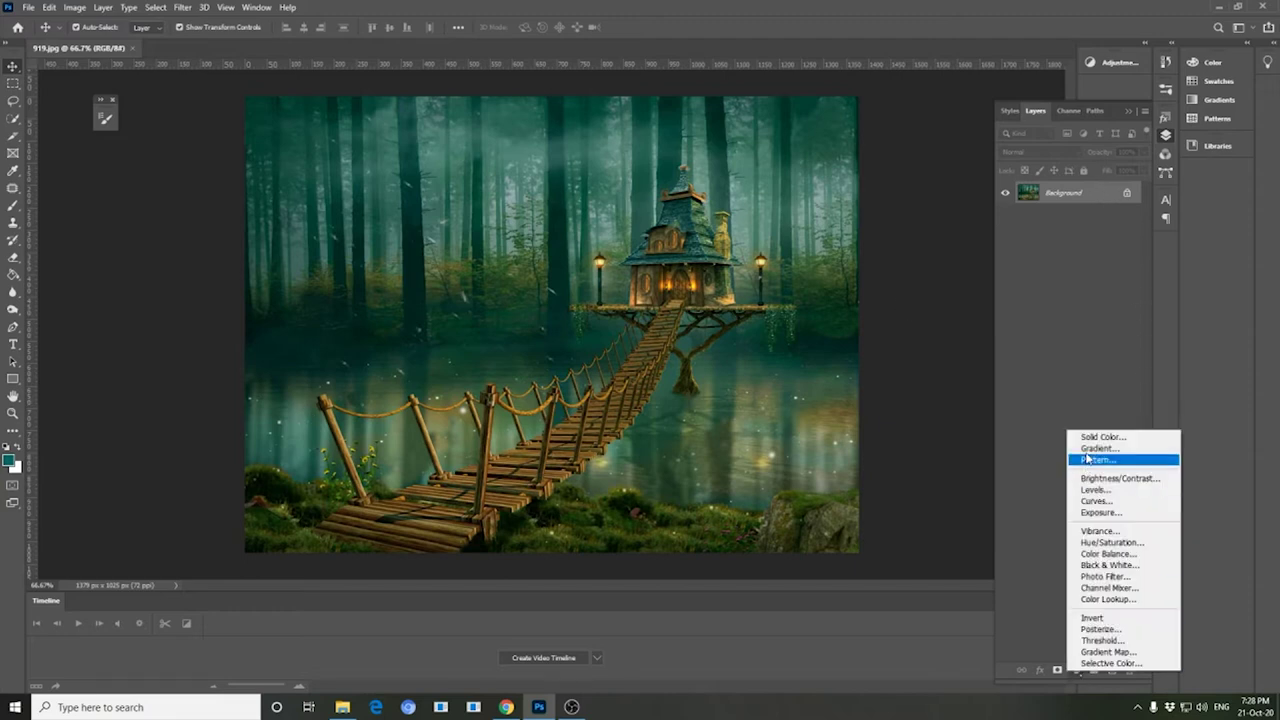
{"action": "left_click", "coordinate": [1087, 445]}
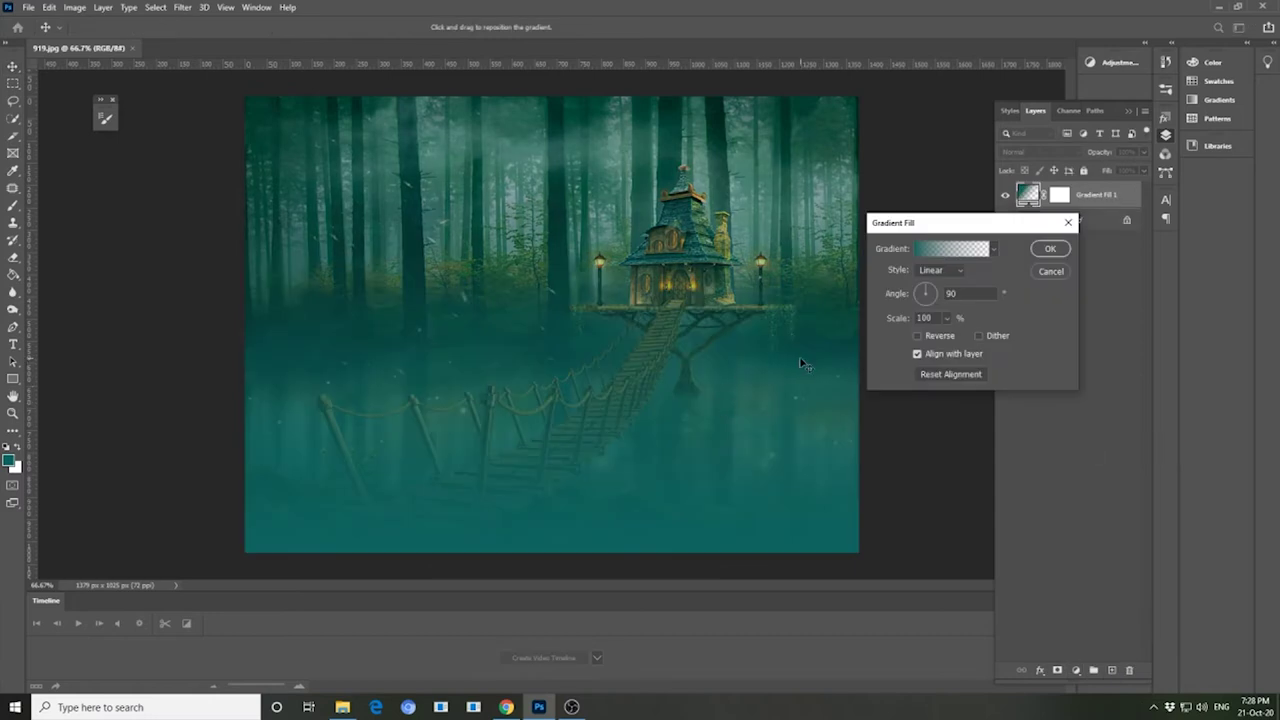
{"action": "left_click", "coordinate": [926, 308]}
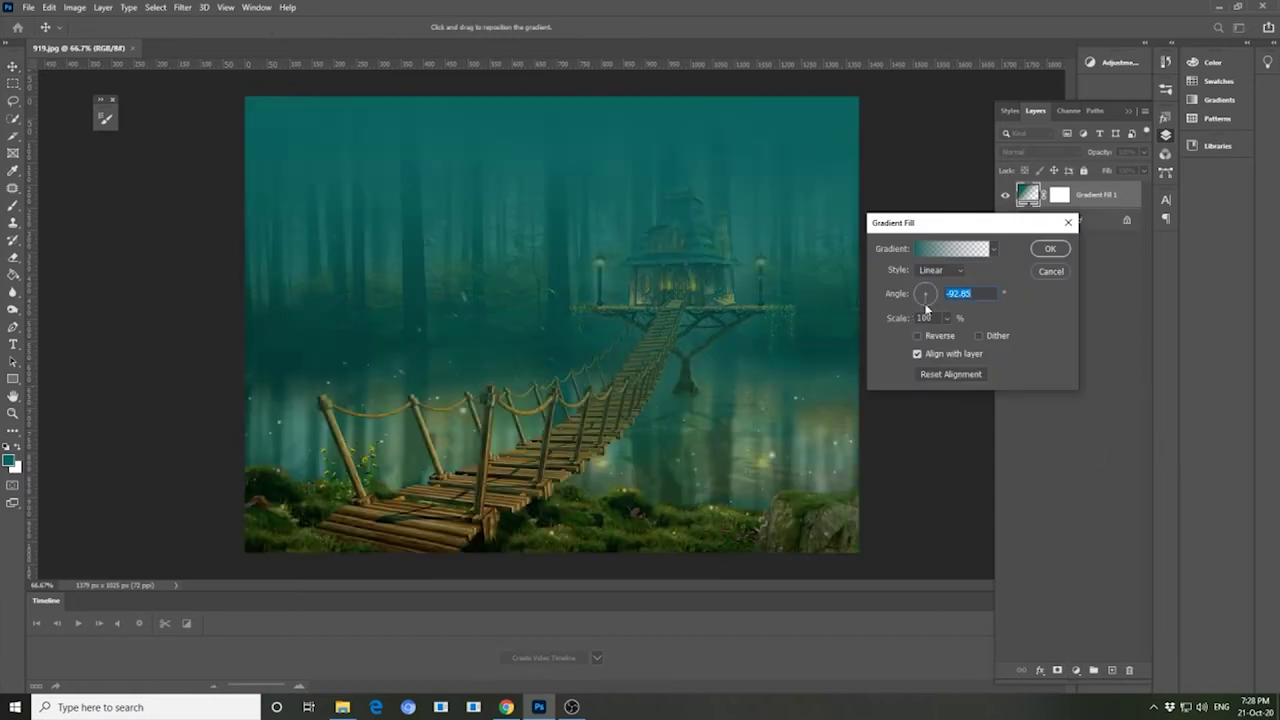
{"action": "left_click", "coordinate": [926, 307]}
{"action": "left_click", "coordinate": [927, 288]}
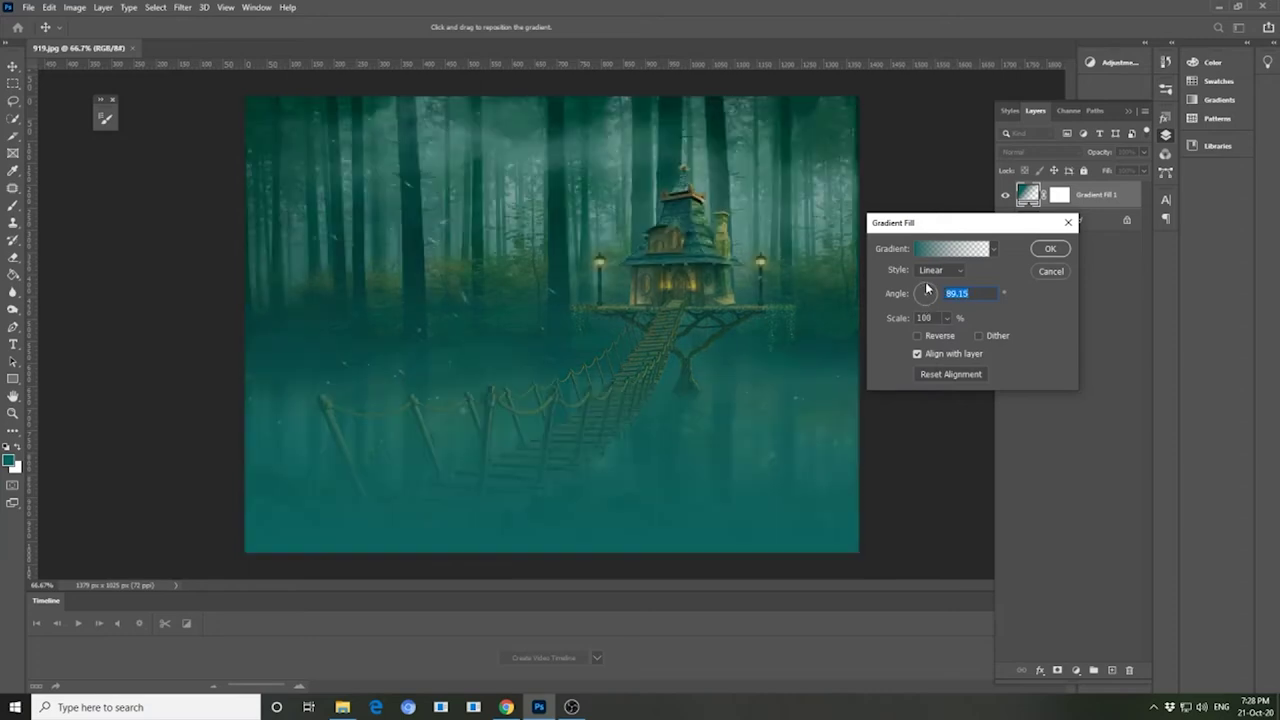
{"action": "left_click", "coordinate": [963, 270]}
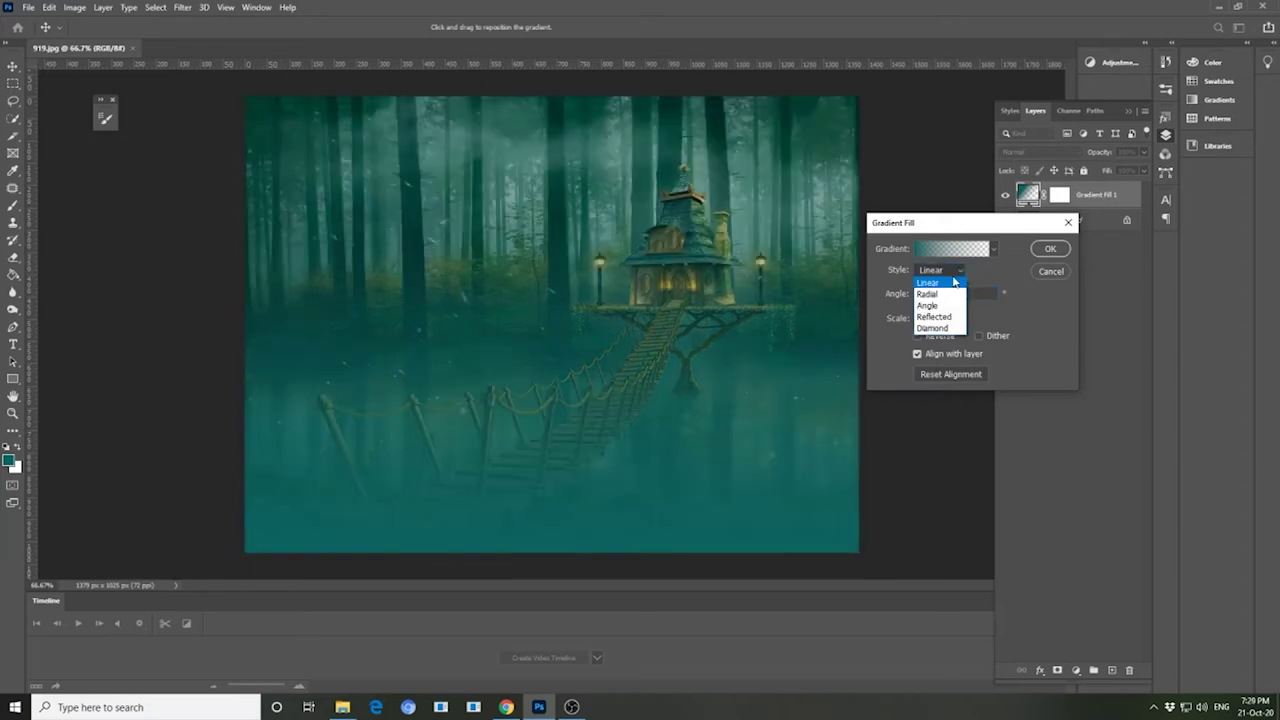
{"action": "left_click", "coordinate": [937, 285]}
- Set the gradient's left stop to a dark greyish-blue and apply the gradient fill layer
{"action": "left_click", "coordinate": [988, 252]}
{"action": "double_click", "coordinate": [904, 383]}
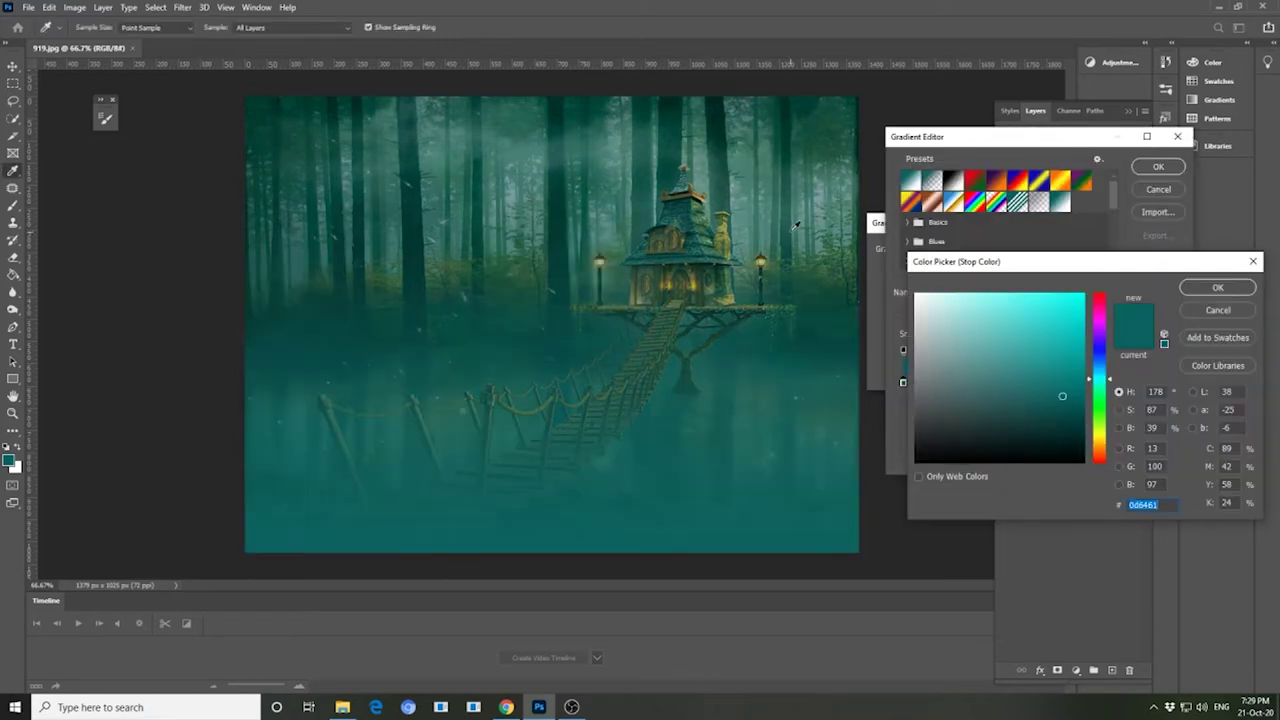
{"action": "left_click", "coordinate": [716, 127]}
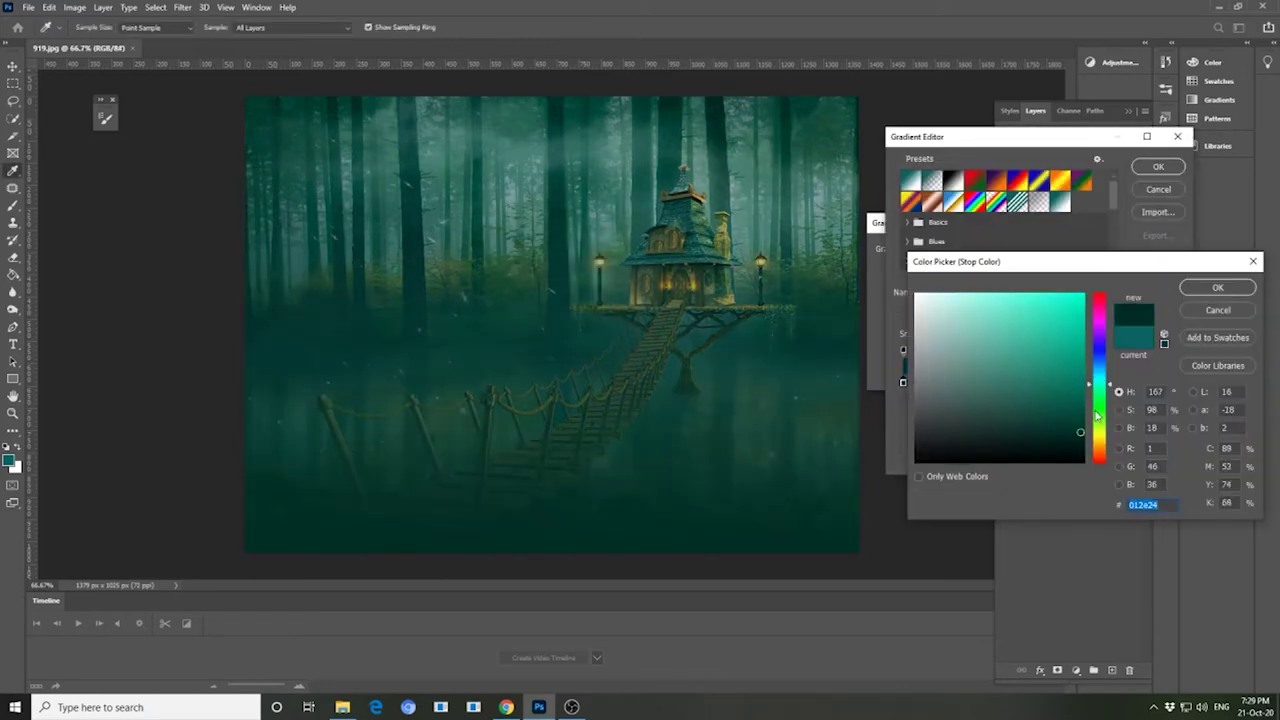
{"action": "left_click_drag", "start_coordinate": [1096, 400], "coordinate": [1096, 346]}
{"action": "left_click_drag", "start_coordinate": [1037, 427], "coordinate": [940, 453]}
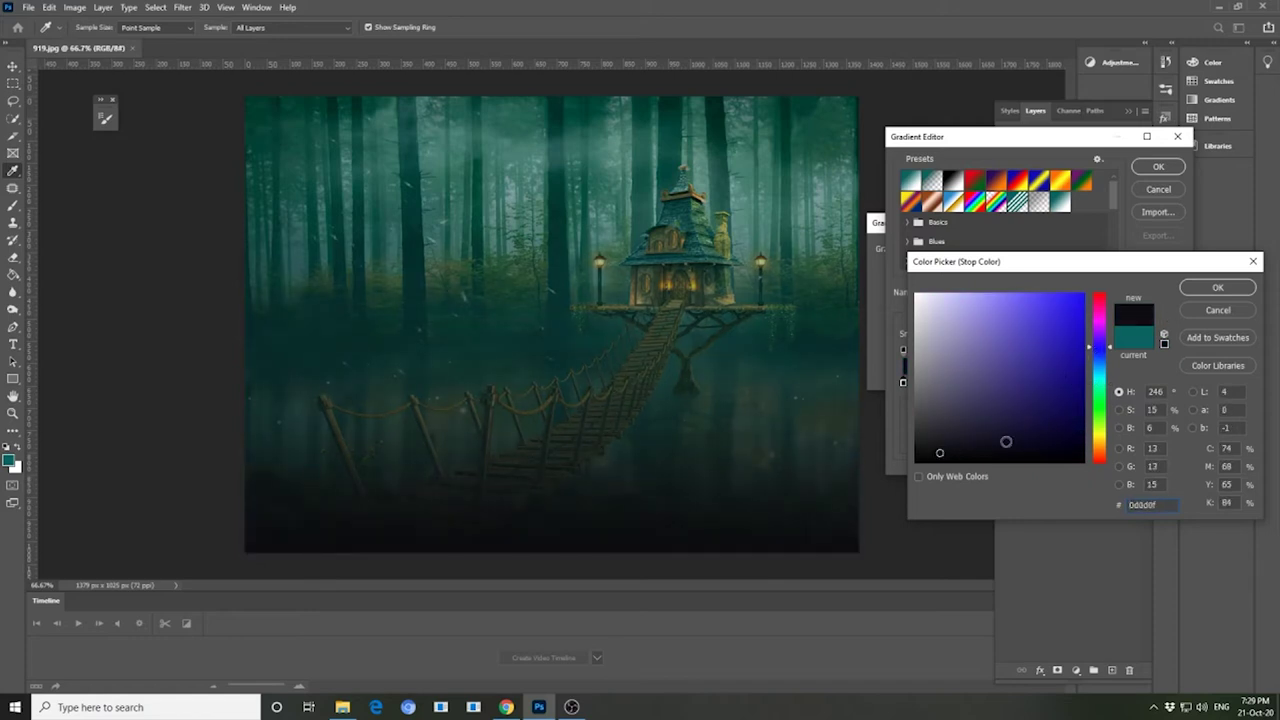
{"action": "left_click", "coordinate": [1195, 291]}
{"action": "left_click", "coordinate": [1158, 168]}
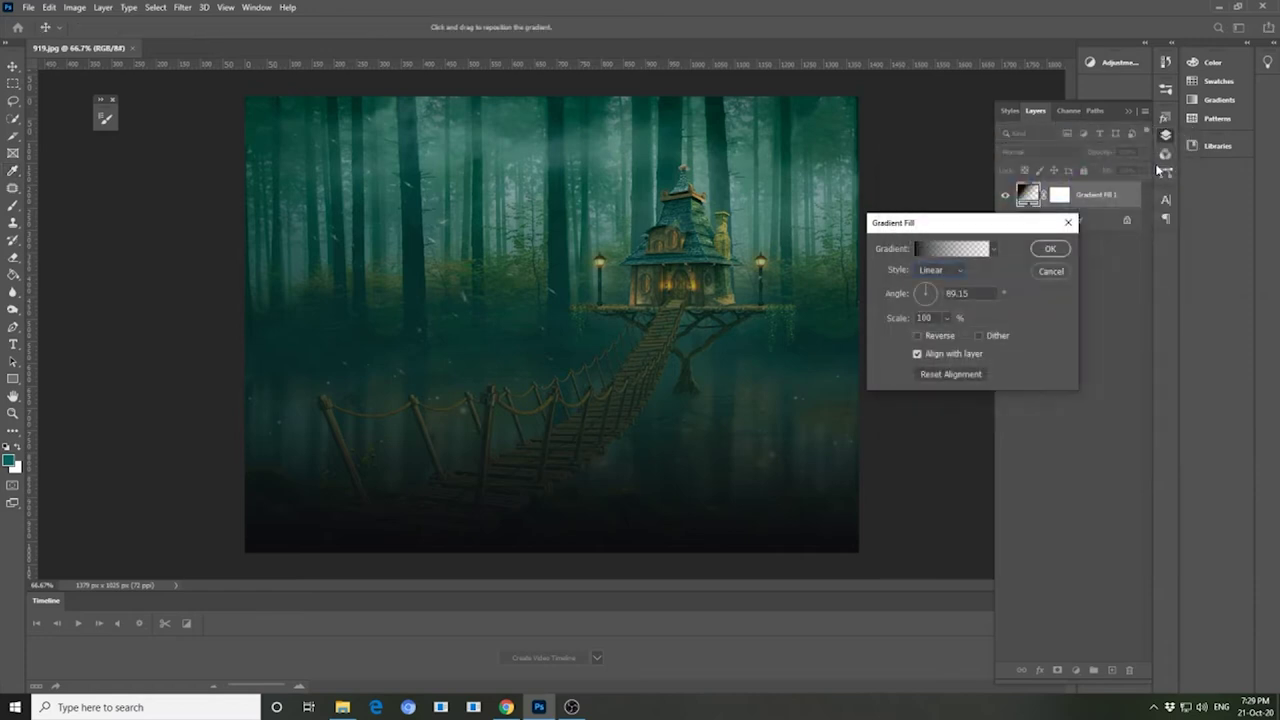
{"action": "left_click", "coordinate": [1050, 249]}
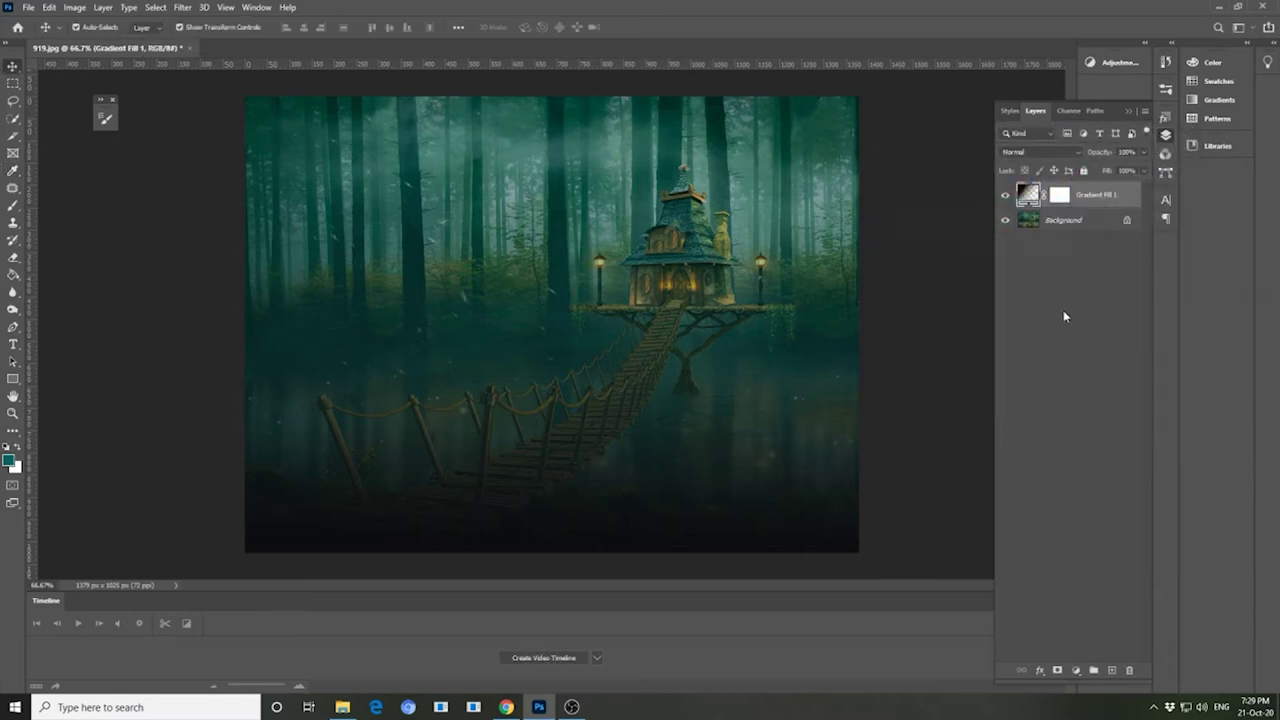
- Add a Solid Color fill layer in near-black
{"action": "left_click", "coordinate": [1076, 670]}
{"action": "left_click", "coordinate": [1100, 433]}
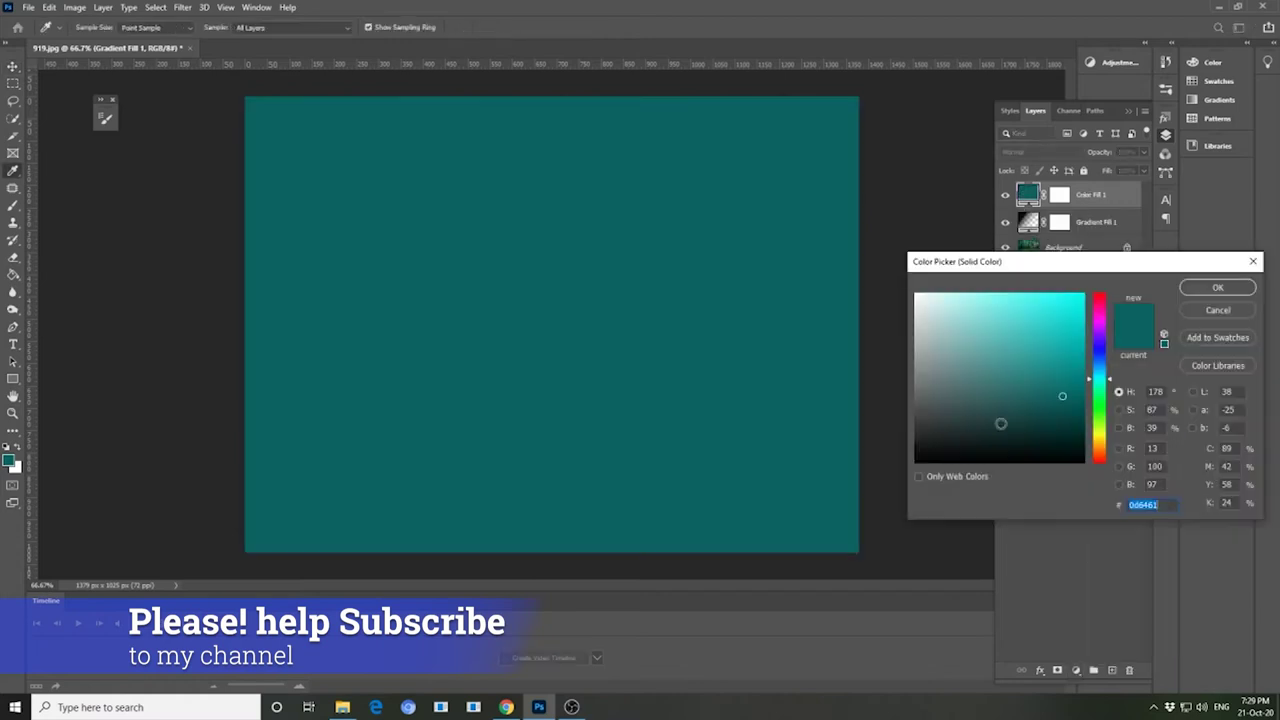
{"action": "left_click", "coordinate": [1099, 336]}
{"action": "left_click", "coordinate": [987, 442]}
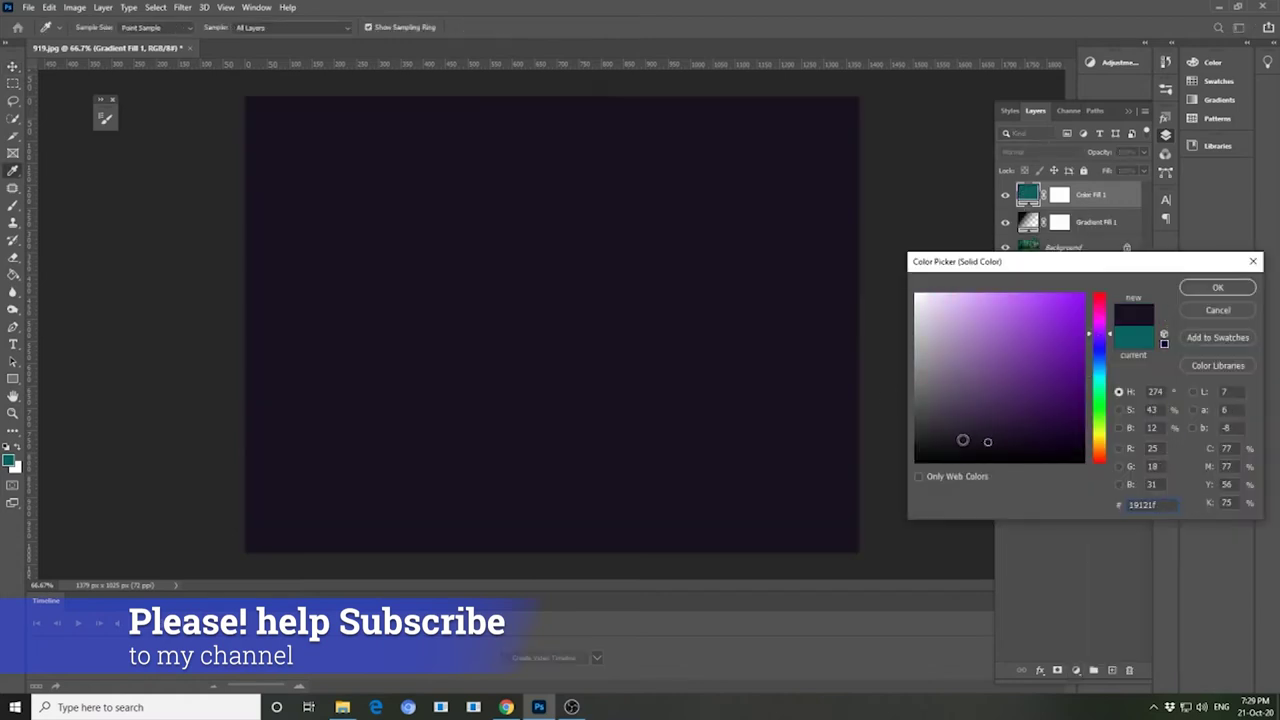
{"action": "left_click", "coordinate": [934, 450]}
{"action": "left_click", "coordinate": [1194, 290]}
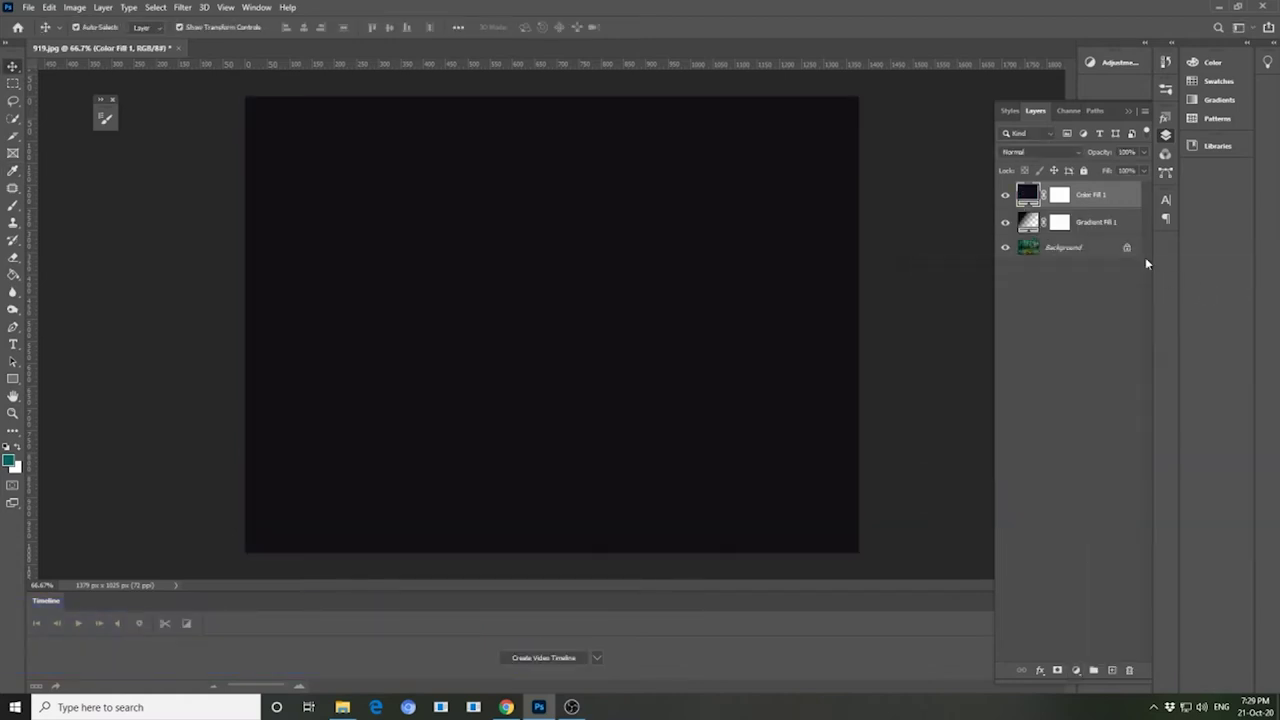
- Blend the near-black fill in Overlay mode at 60% opacity
{"action": "left_click", "coordinate": [1075, 155]}
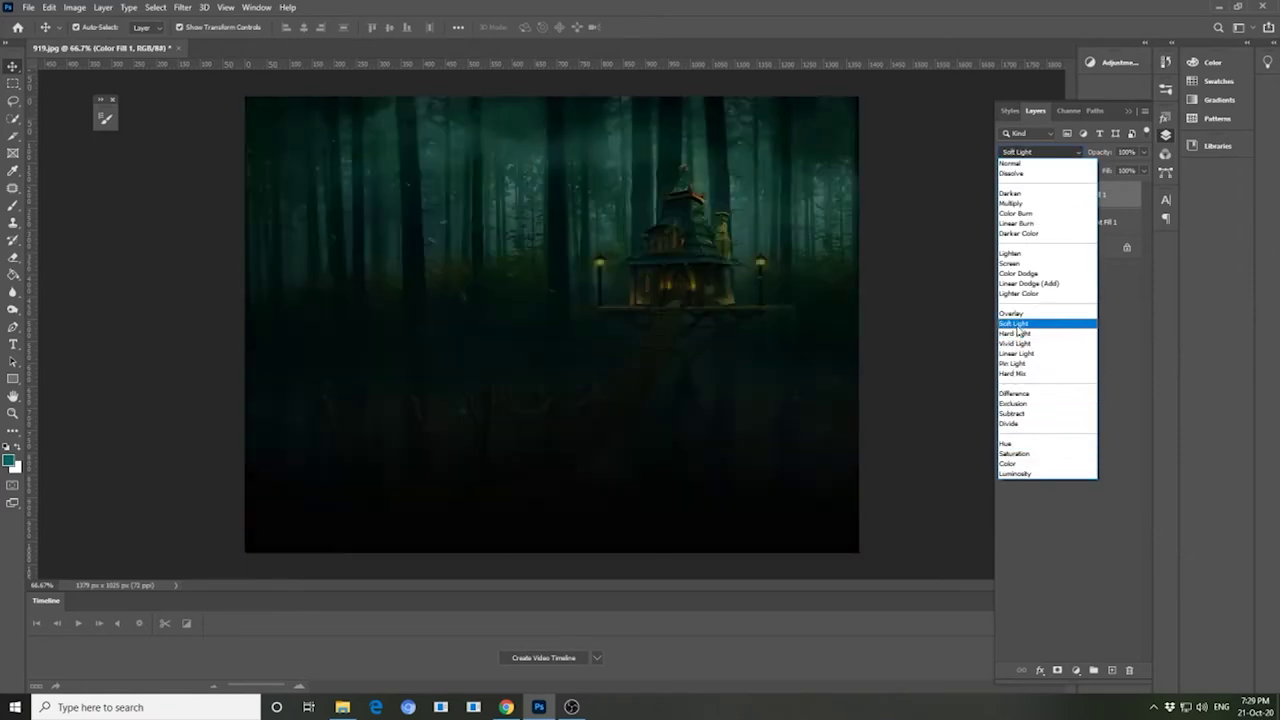
{"action": "left_click", "coordinate": [1020, 316]}
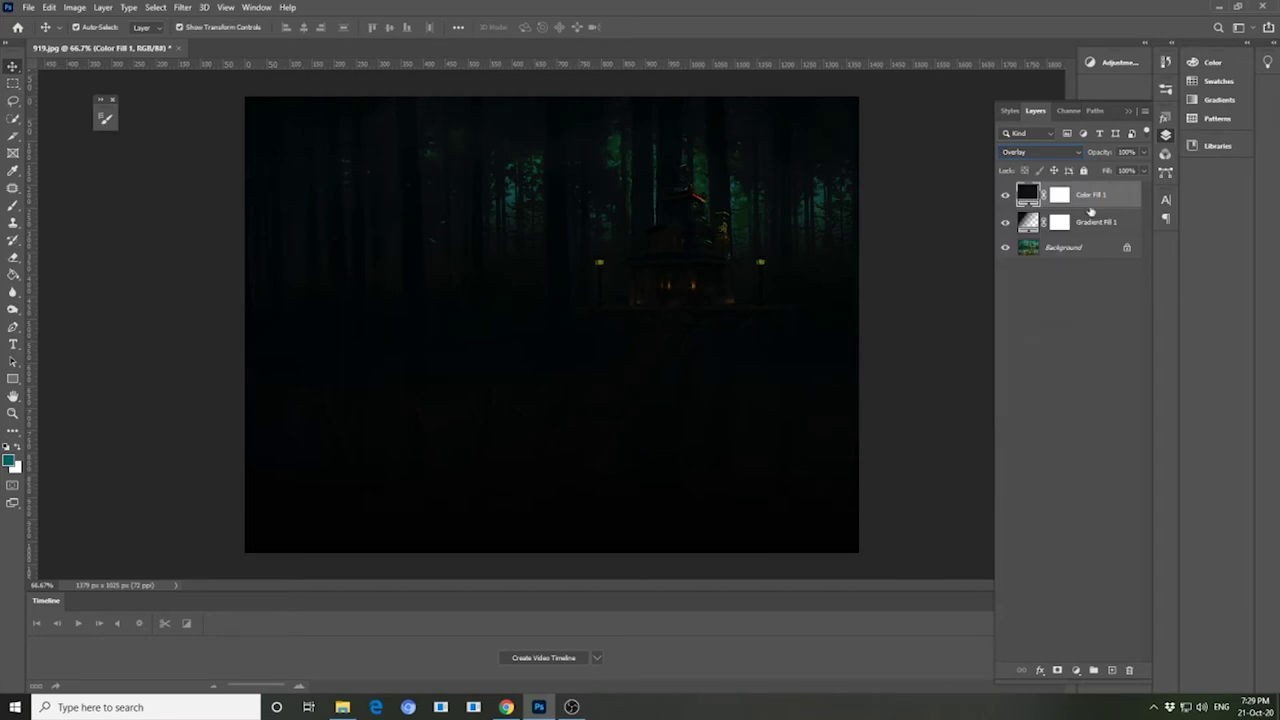
{"action": "left_click_drag", "start_coordinate": [1147, 153], "coordinate": [1119, 170]}
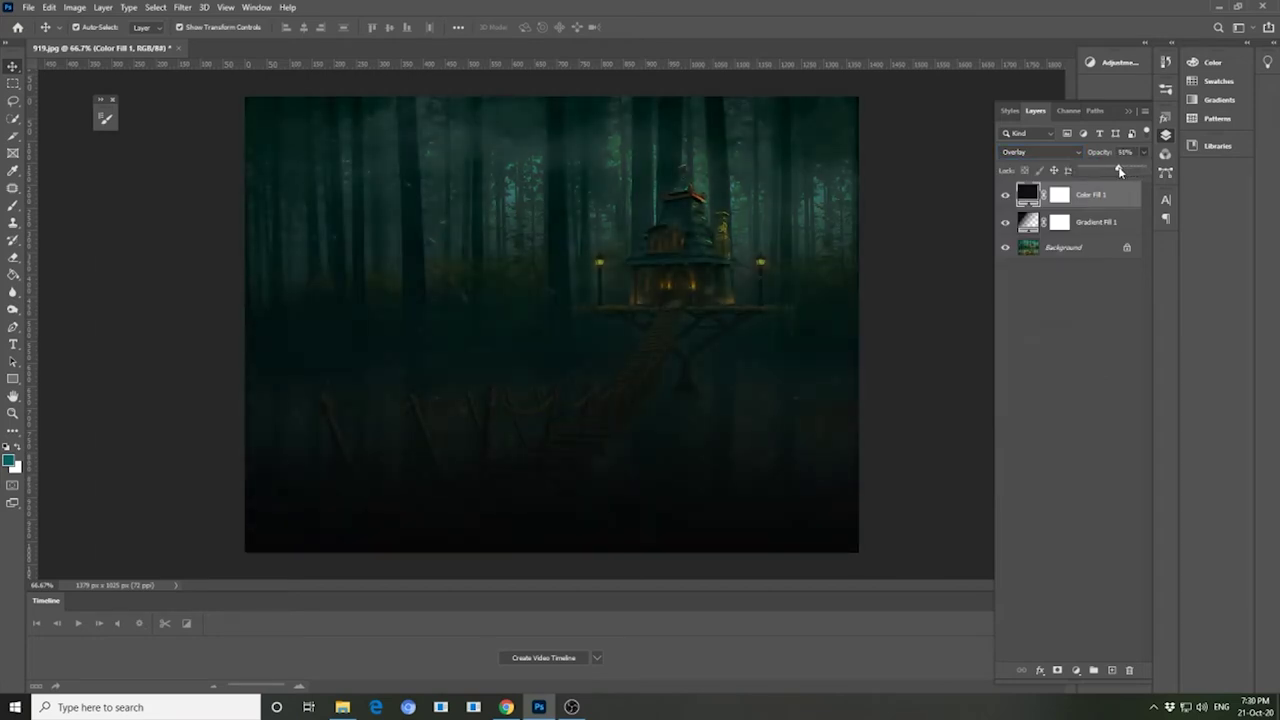
{"action": "key", "text": "Return"}
{"action": "type", "text": "60"}
{"action": "left_click", "coordinate": [1092, 247]}
- Duplicate the Background layer into a Background copy
{"action": "right_click", "coordinate": [1087, 248]}
{"action": "left_click", "coordinate": [1110, 273]}
{"action": "left_click", "coordinate": [753, 196]}
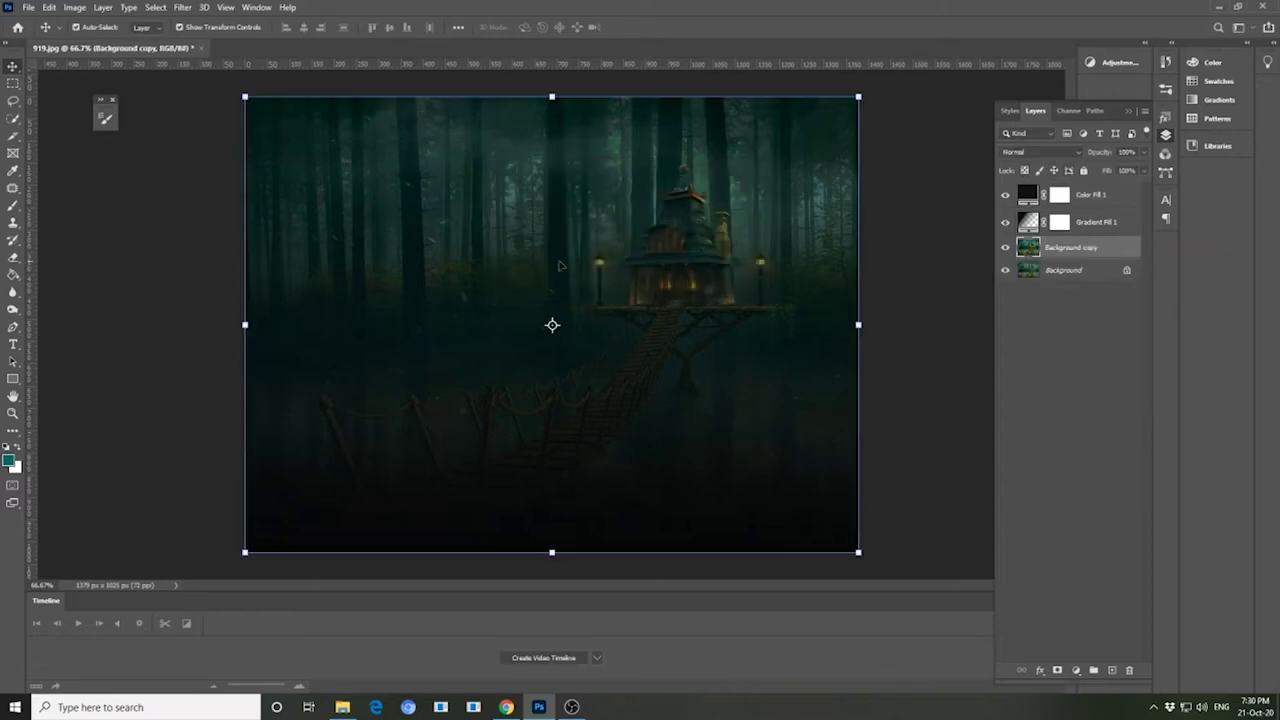
{"action": "left_click", "coordinate": [86, 15]}
{"action": "left_click", "coordinate": [1103, 253]}
- Add a Curves adjustment that pulls the RGB curve down and raises the Blue channel
{"action": "left_click", "coordinate": [1077, 670]}
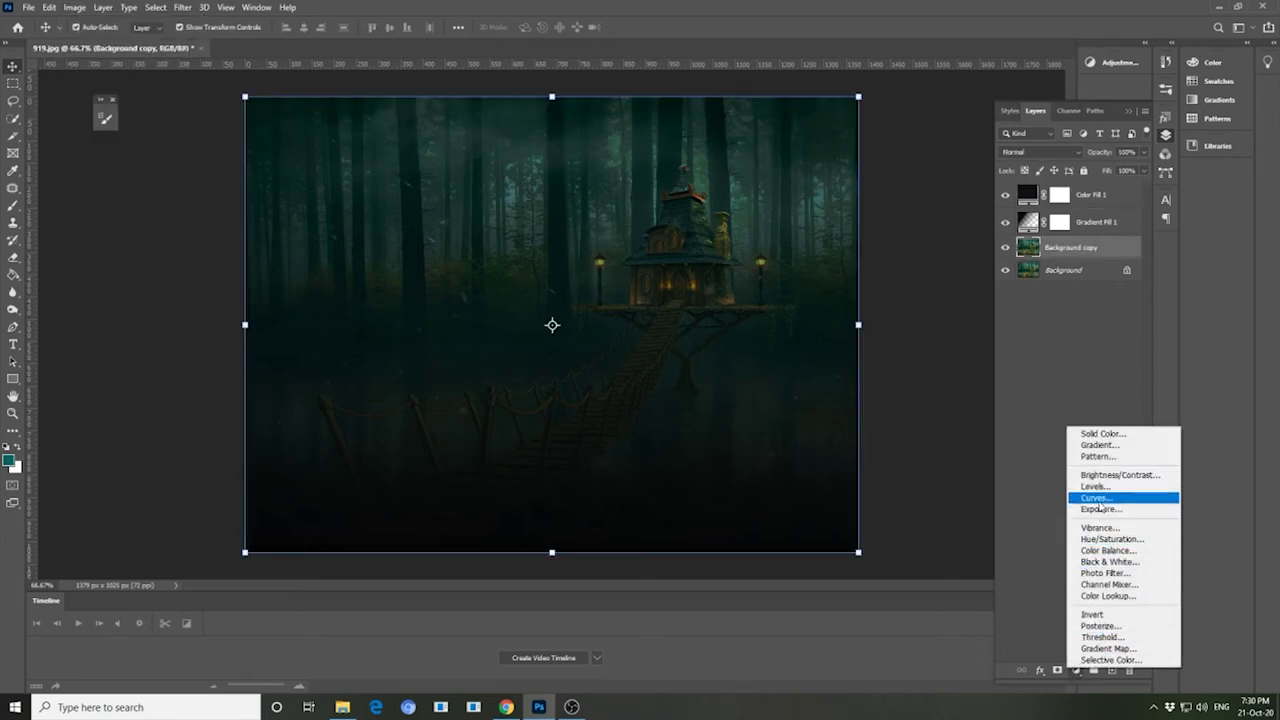
{"action": "left_click", "coordinate": [1099, 499]}
{"action": "left_click_drag", "start_coordinate": [919, 535], "coordinate": [928, 537]}
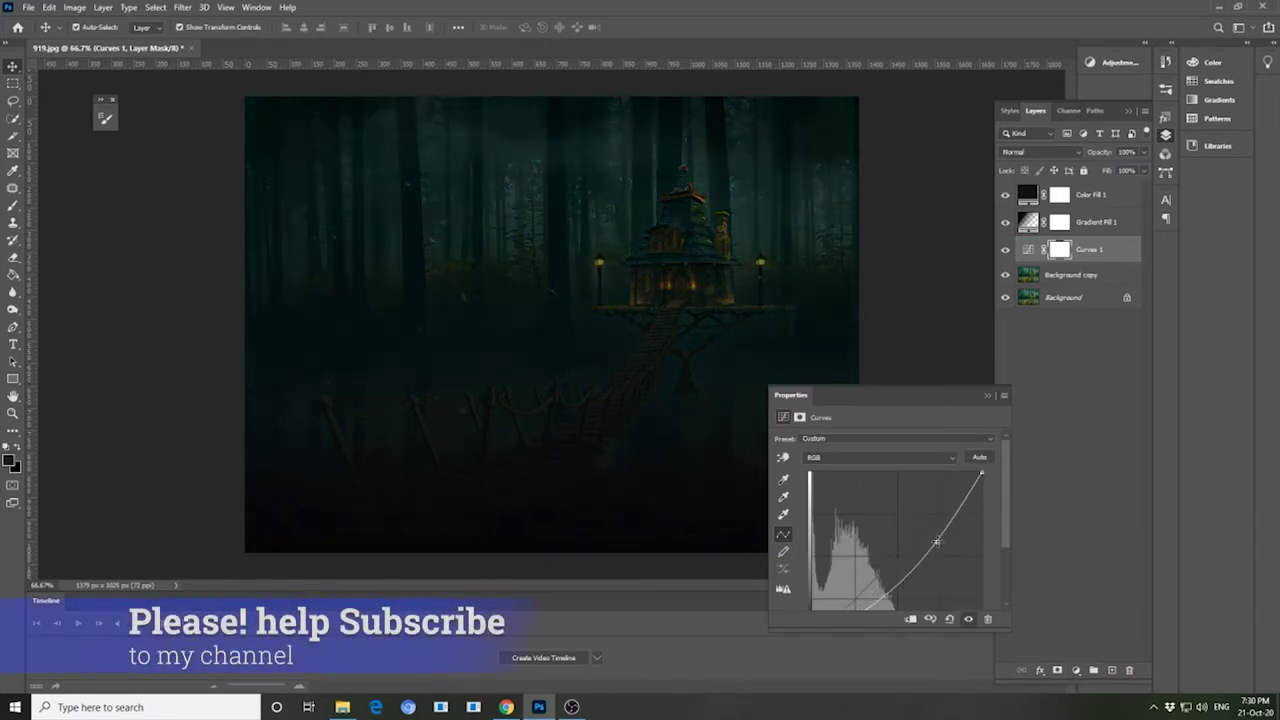
{"action": "left_click", "coordinate": [890, 458]}
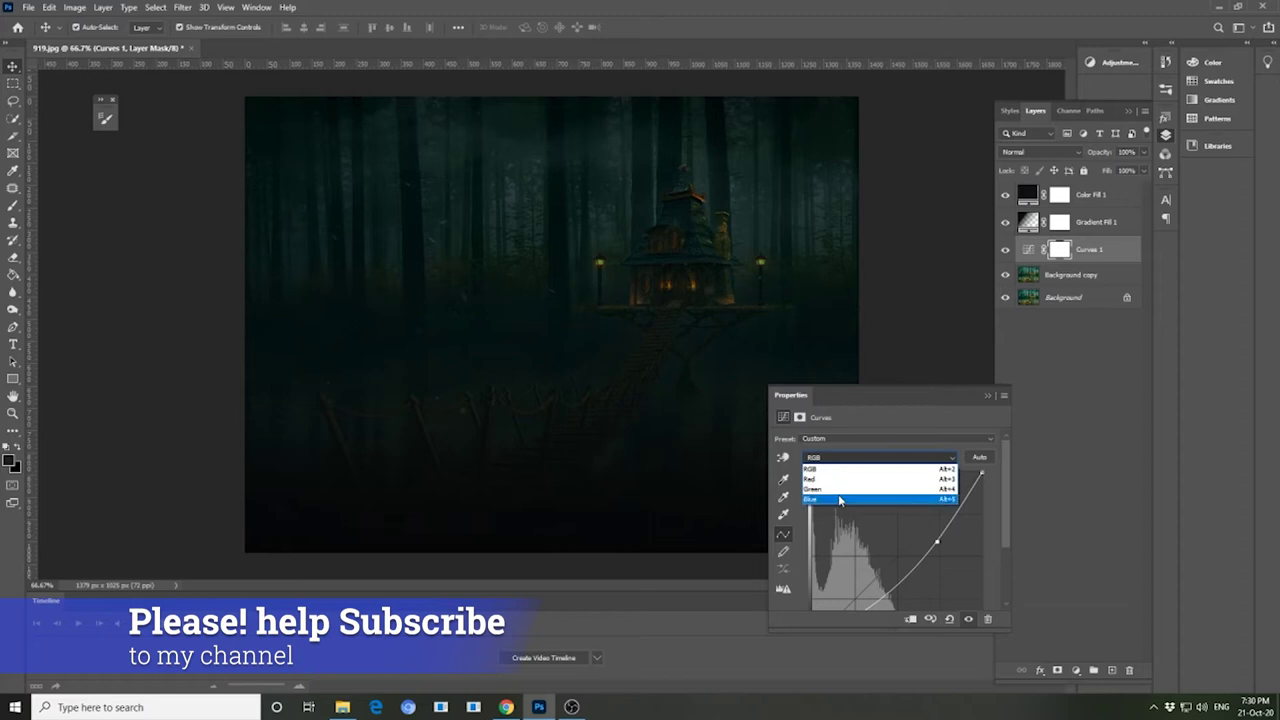
{"action": "left_click", "coordinate": [893, 498]}
{"action": "left_click_drag", "start_coordinate": [918, 546], "coordinate": [898, 533]}
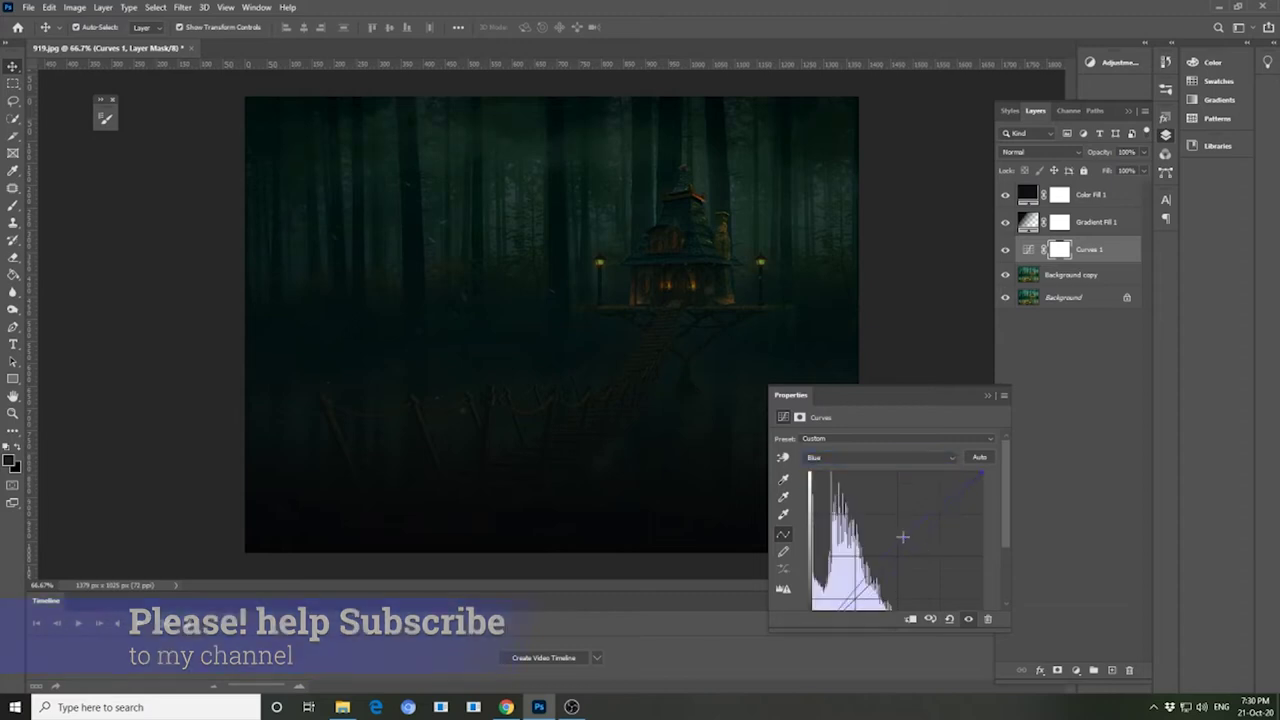
- Lower the Green curve to tint the scene purple, then close the Curves properties panel
{"action": "left_click", "coordinate": [900, 458]}
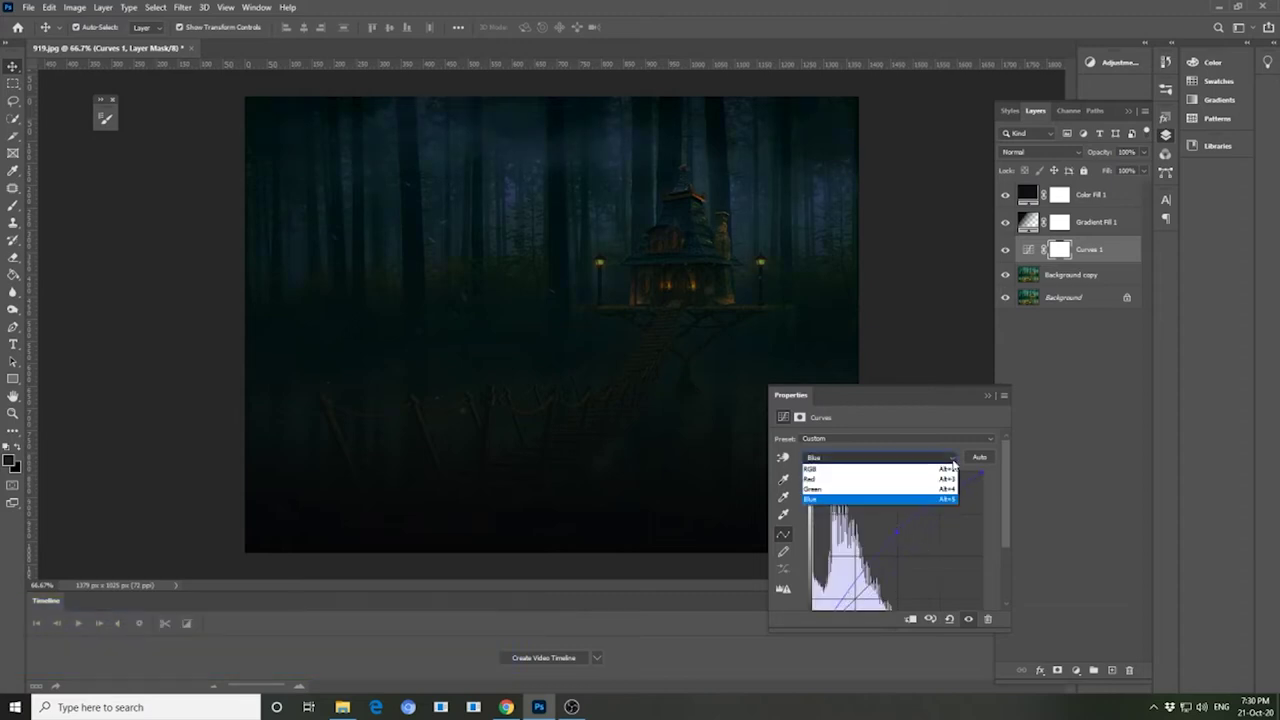
{"action": "left_click", "coordinate": [843, 490]}
{"action": "left_click_drag", "start_coordinate": [915, 550], "coordinate": [921, 554]}
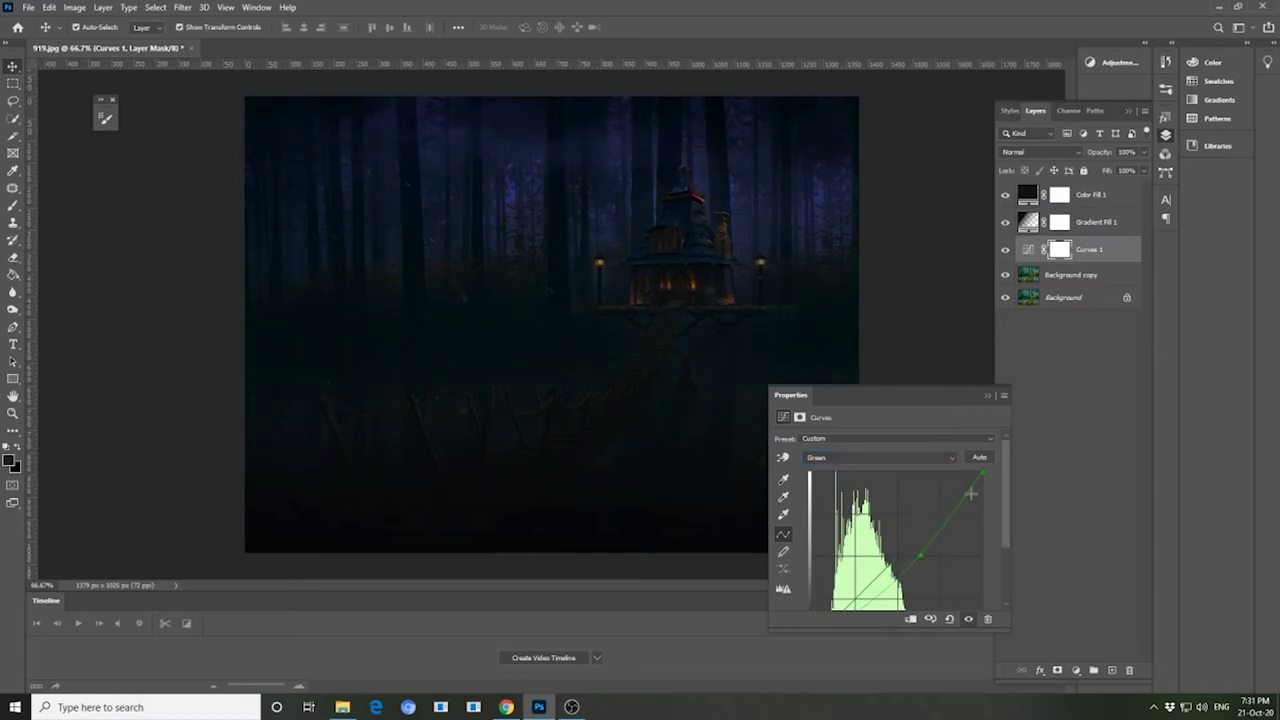
{"action": "left_click", "coordinate": [955, 458]}
{"action": "left_click", "coordinate": [830, 482]}
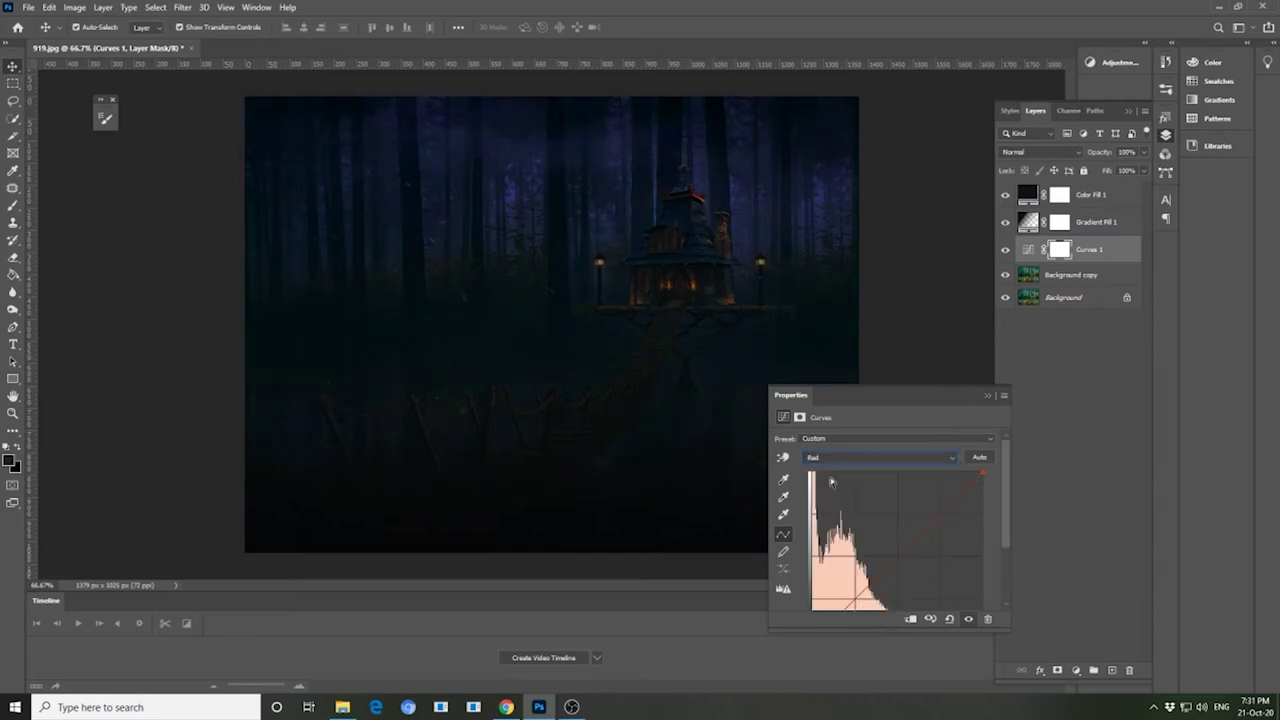
{"action": "left_click", "coordinate": [931, 458]}
{"action": "left_click", "coordinate": [986, 400]}
{"action": "left_click", "coordinate": [957, 357]}
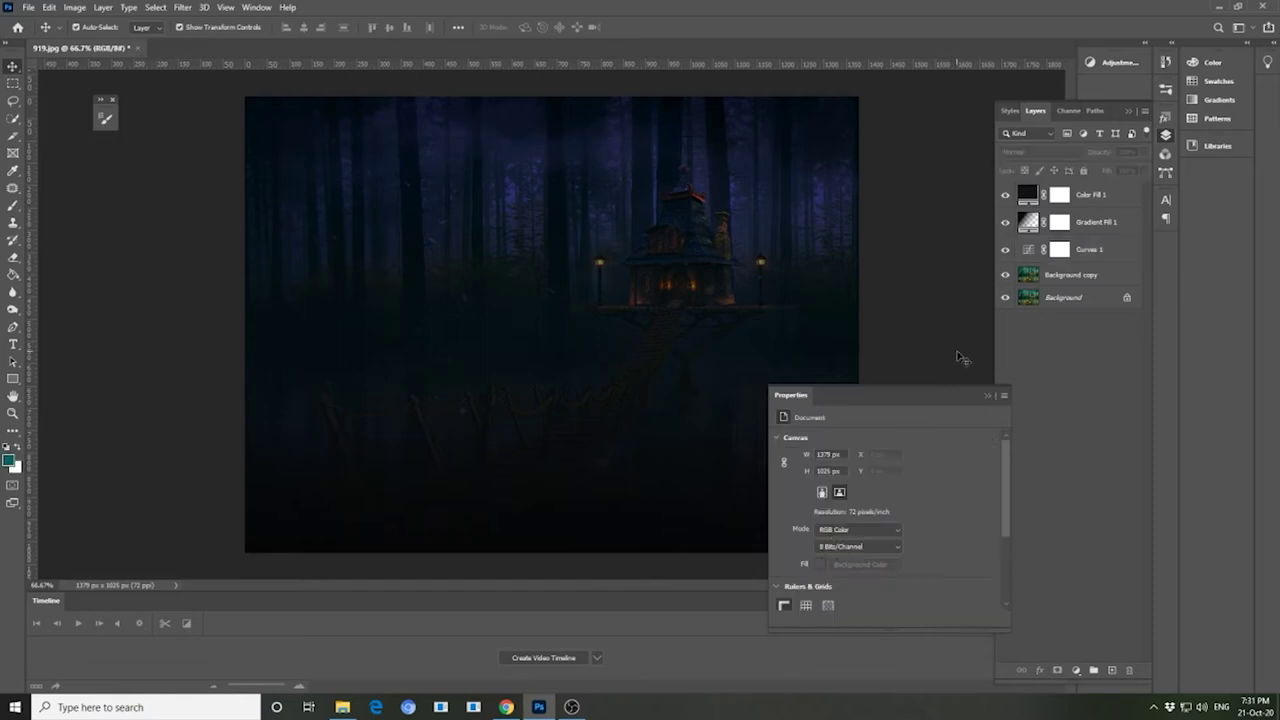
{"action": "left_click", "coordinate": [986, 396]}
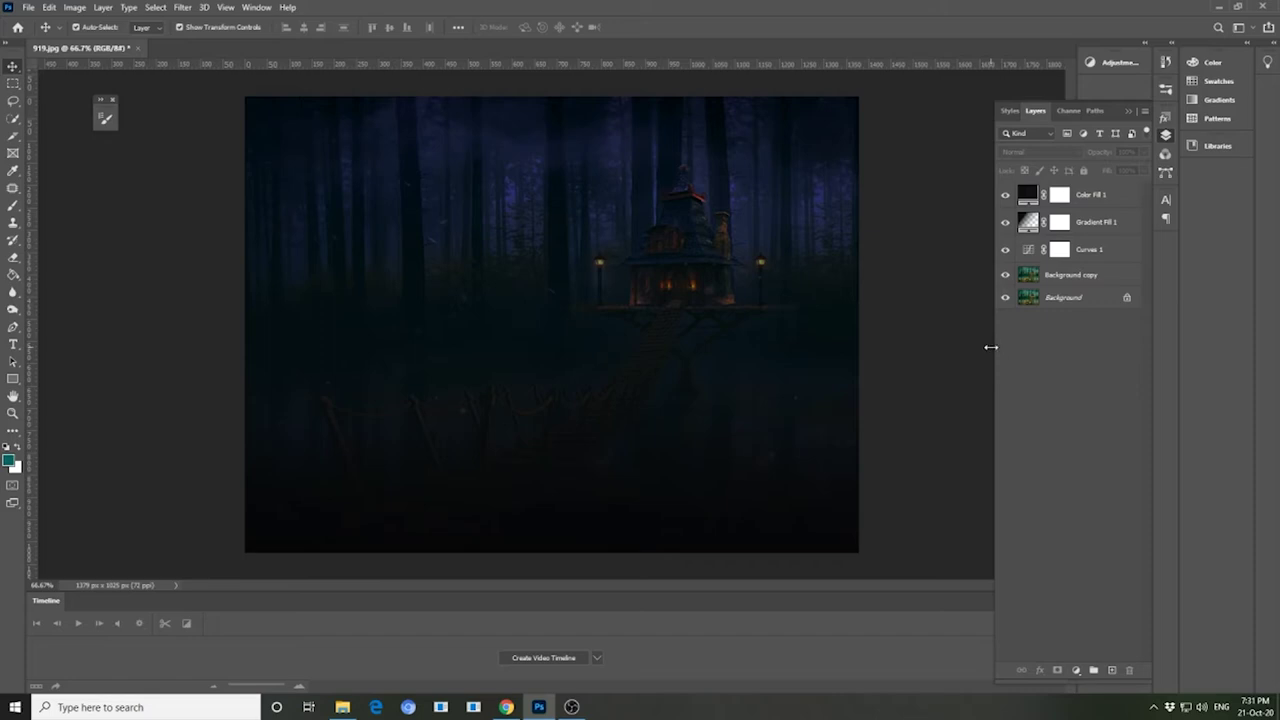
- Apply an Iris Blur of about 30 px to the forest's Background copy layer
{"action": "left_click", "coordinate": [394, 283]}
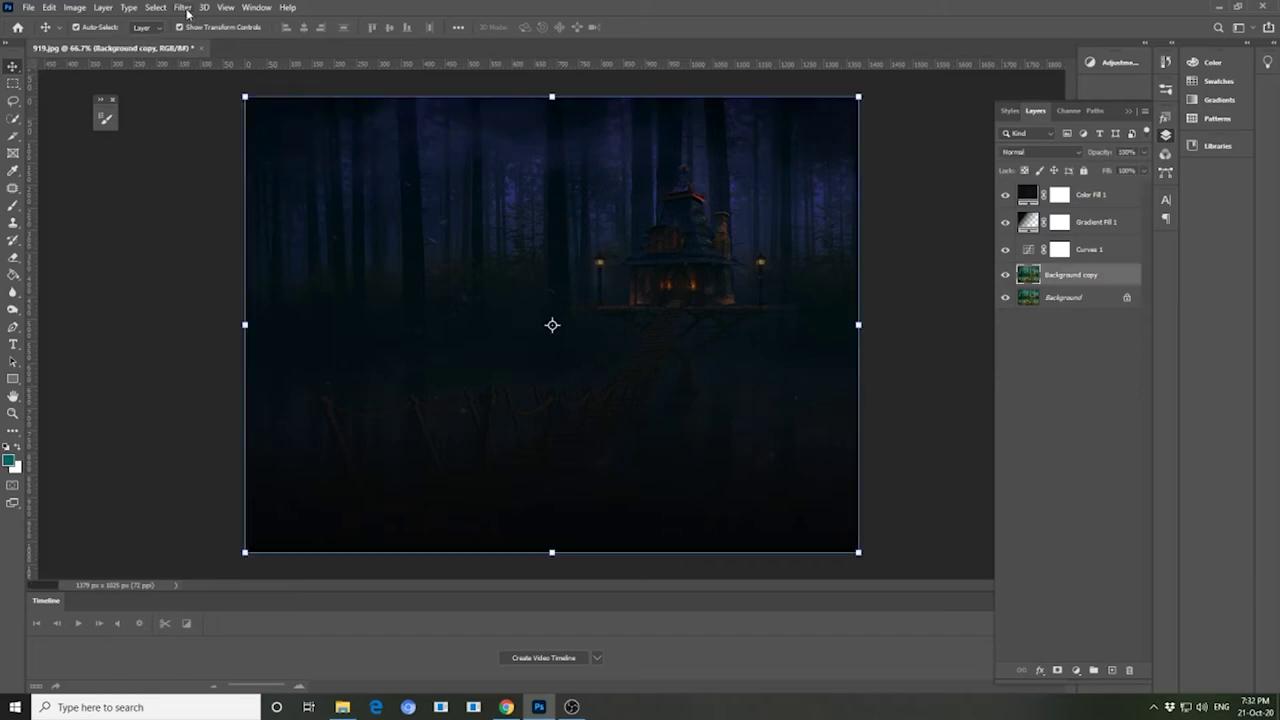
{"action": "left_click", "coordinate": [183, 7]}
{"action": "mouse_move", "coordinate": [195, 183]}
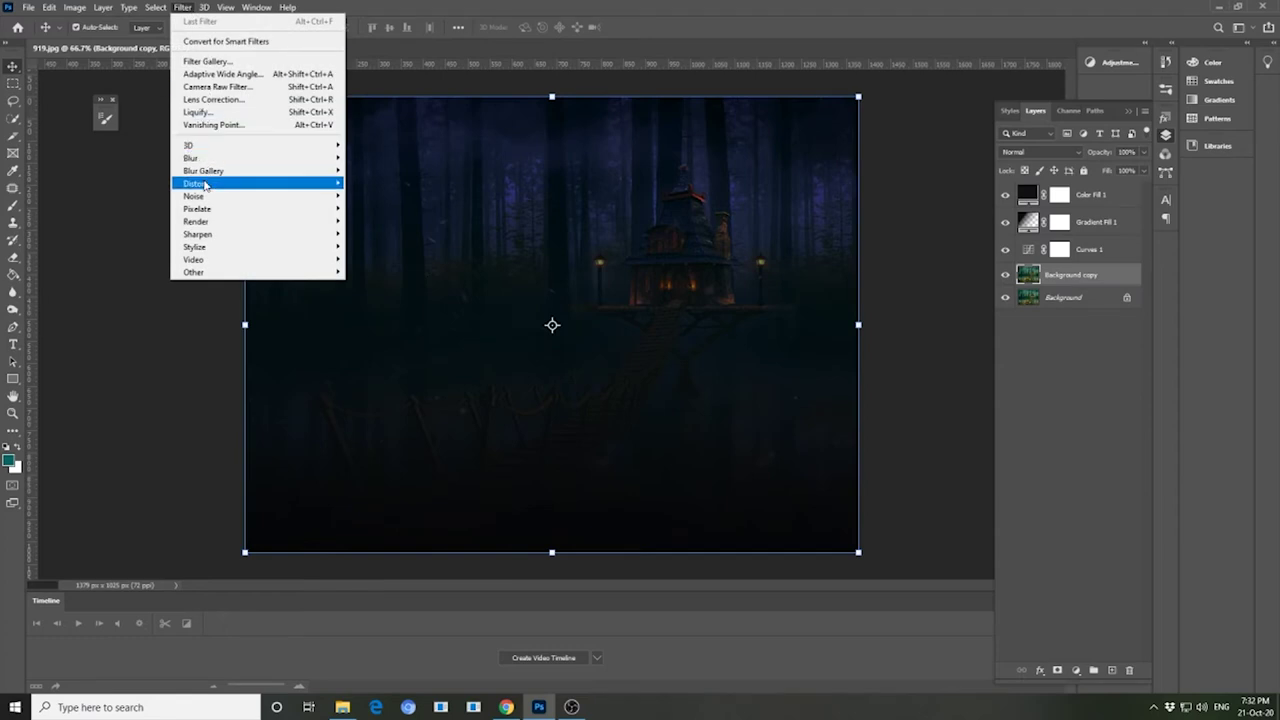
{"action": "left_click", "coordinate": [370, 183]}
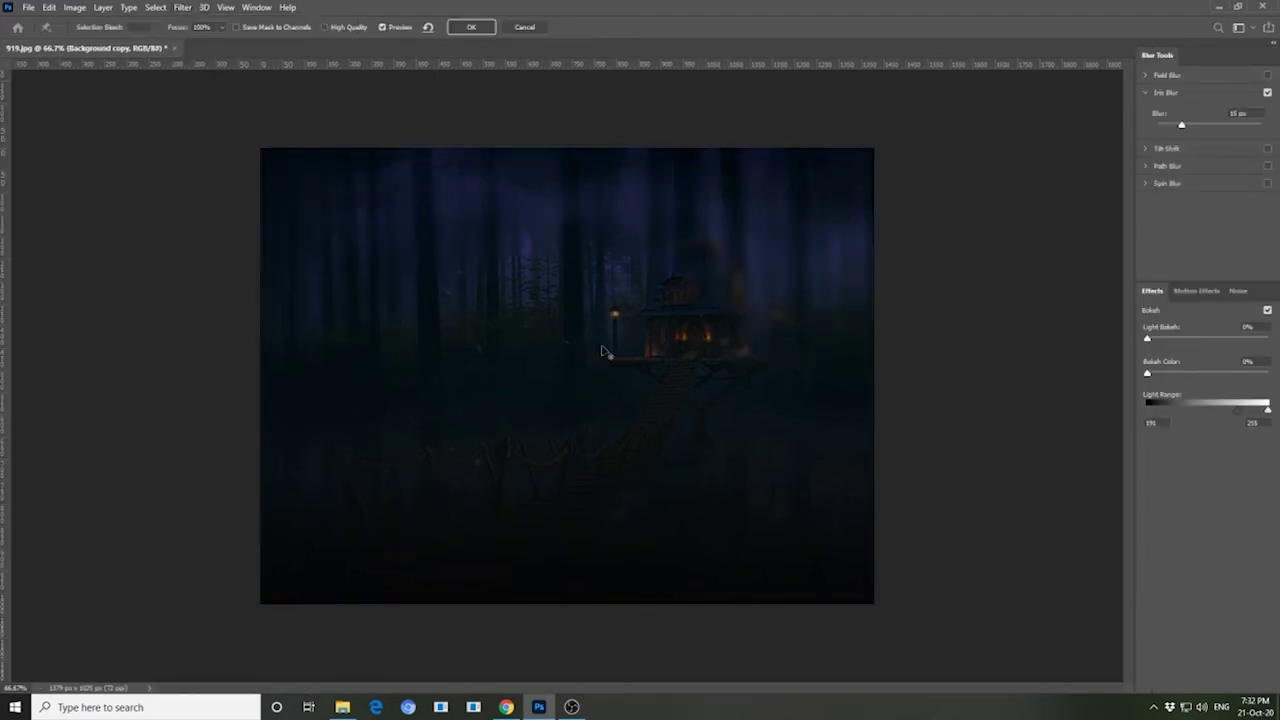
{"action": "left_click_drag", "start_coordinate": [1188, 126], "coordinate": [1204, 127]}
{"action": "left_click", "coordinate": [486, 28]}
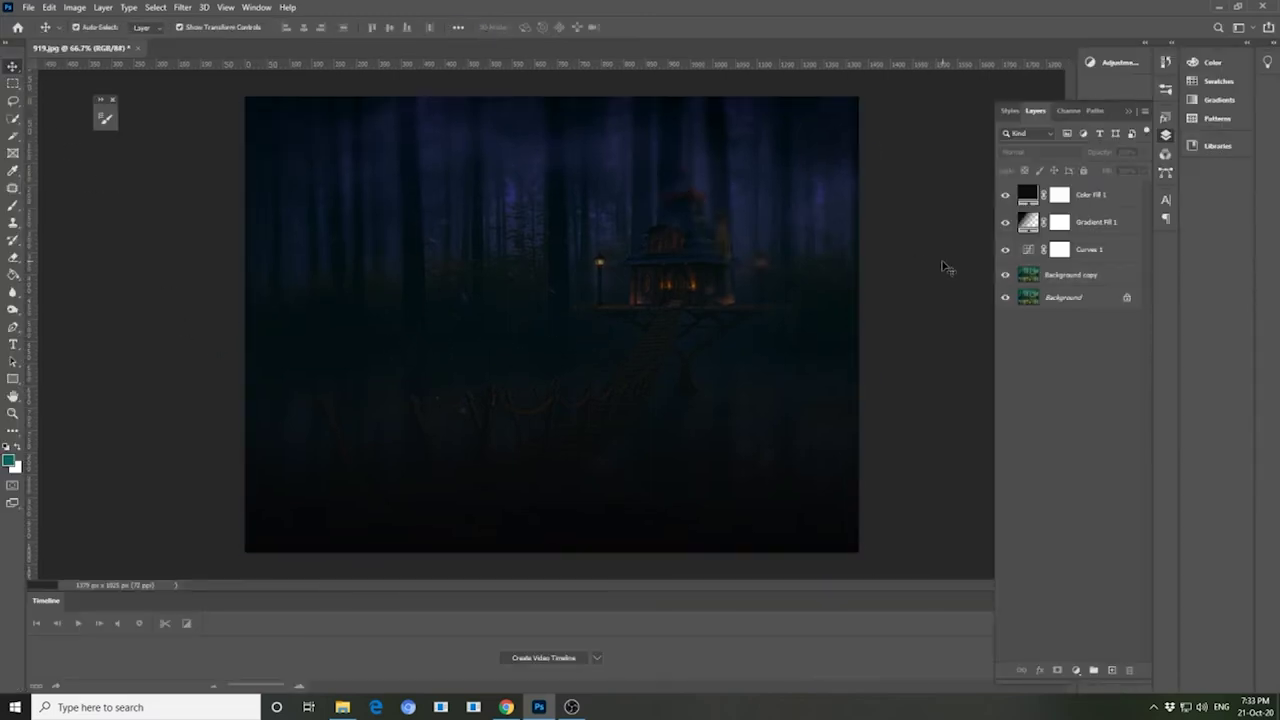
- Open the lantern photo from the download folder as a new Photoshop document
{"action": "left_click", "coordinate": [1090, 194]}
{"action": "left_click", "coordinate": [342, 707]}
{"action": "mouse_move", "coordinate": [765, 230]}
{"action": "left_mouse_down"}
{"action": "mouse_move", "coordinate": [668, 236]}
{"action": "mouse_move", "coordinate": [278, 43]}
{"action": "left_mouse_up"}
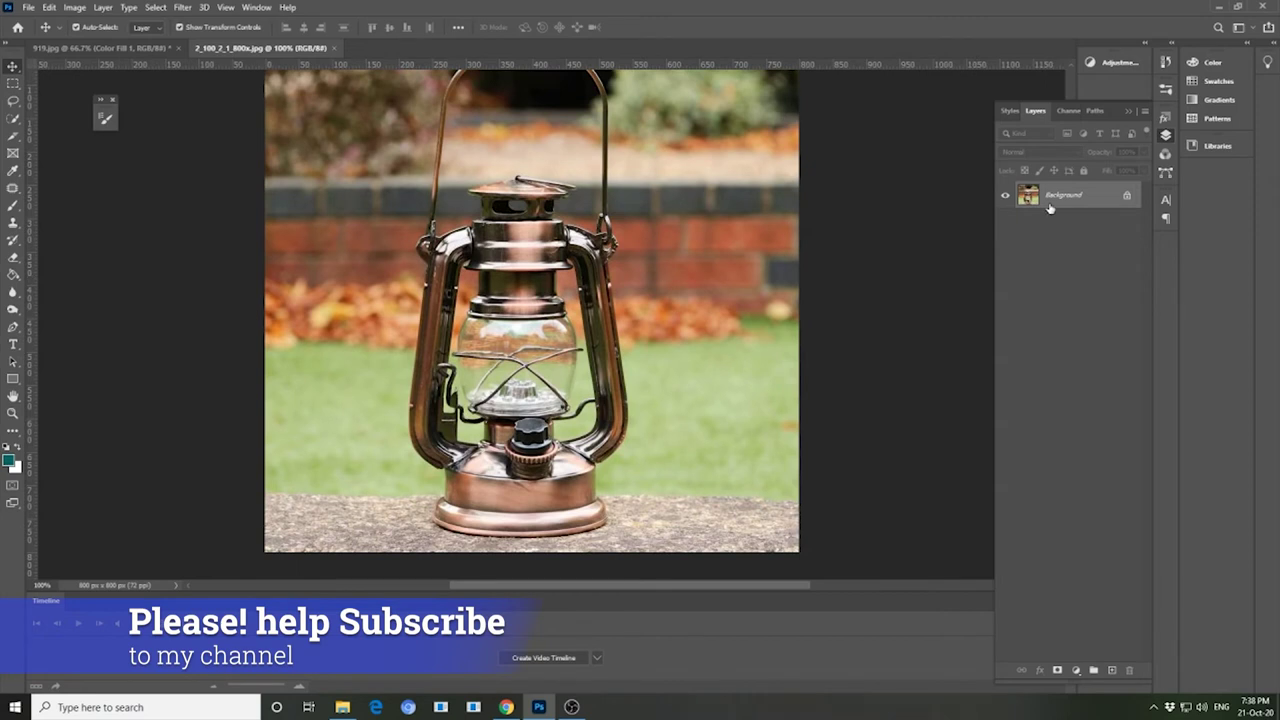
- Duplicate the lantern document's Background layer into a Background copy
{"action": "right_click", "coordinate": [1050, 207]}
{"action": "left_click", "coordinate": [1115, 234]}
{"action": "left_click", "coordinate": [749, 197]}
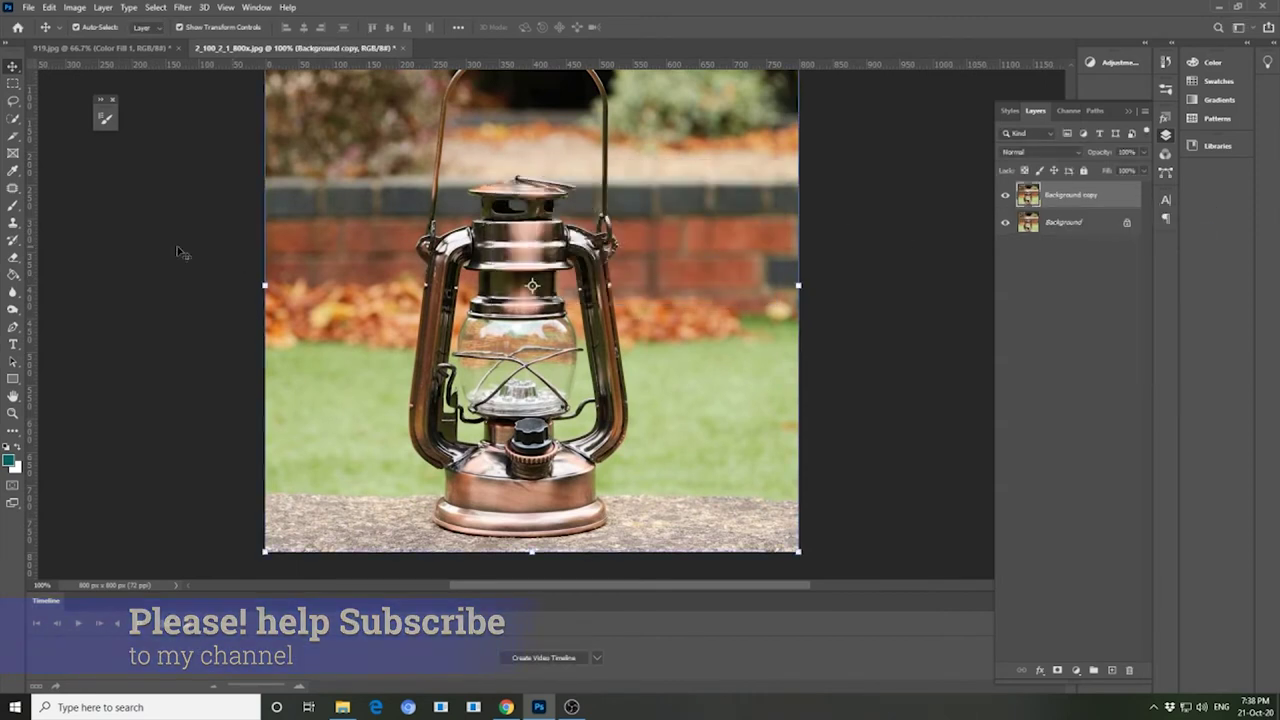
- Try a Quick Selection of the top-left background, deselect, then switch to remove.bg in Chrome
{"action": "key", "text": "w"}
{"action": "left_click", "coordinate": [161, 28]}
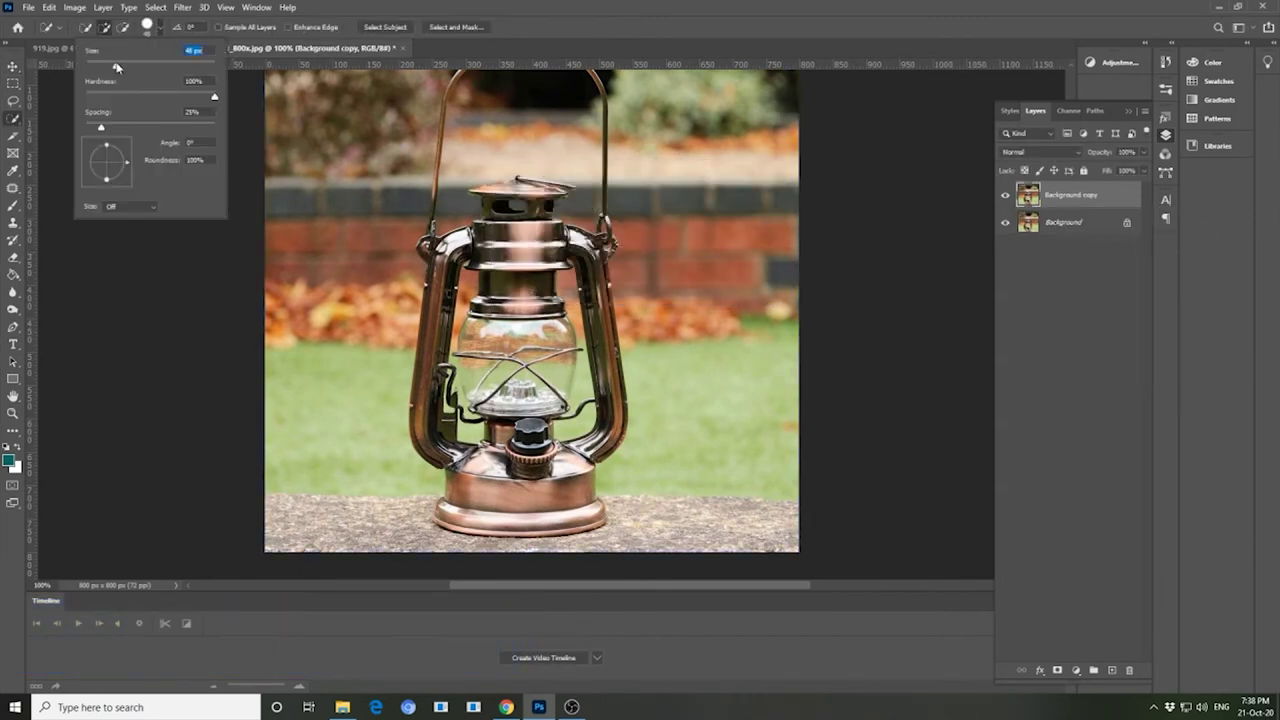
{"action": "left_click", "coordinate": [300, 109]}
{"action": "left_click_drag", "start_coordinate": [306, 123], "coordinate": [348, 218]}
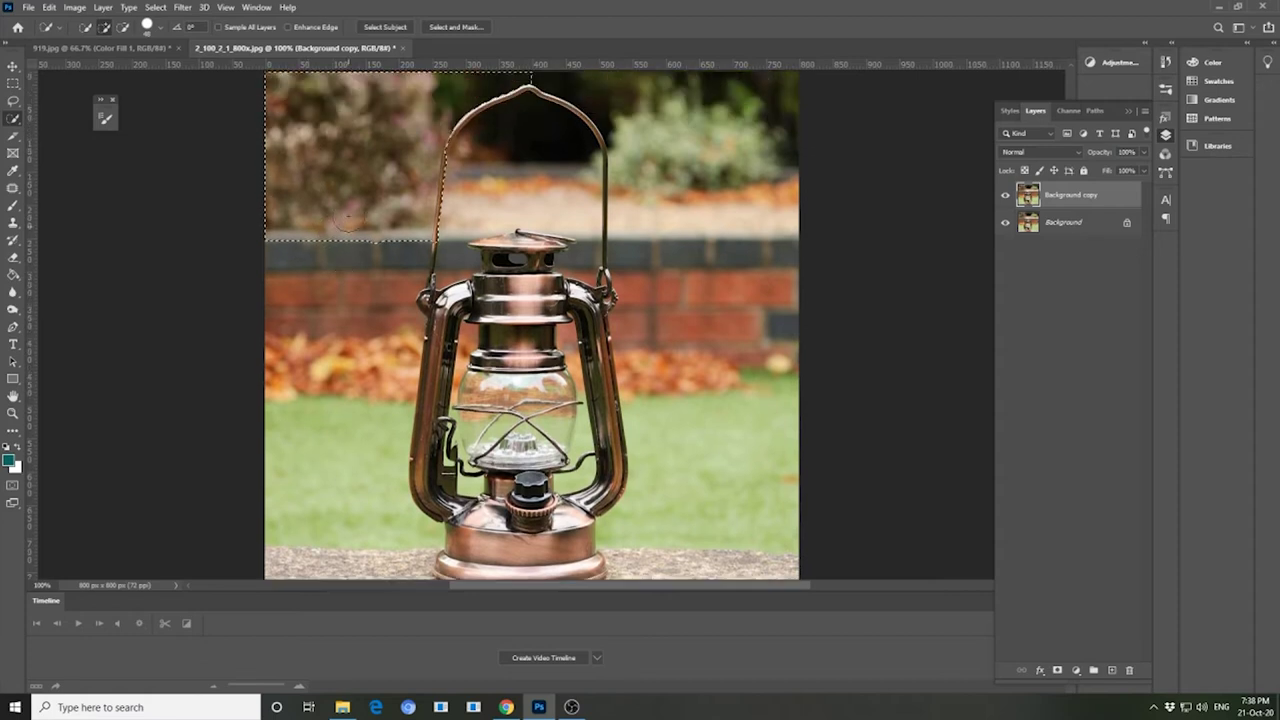
{"action": "scroll", "coordinate": [348, 218], "scroll_direction": "up", "scroll_amount": 2}
{"action": "key", "text": "ctrl+d"}
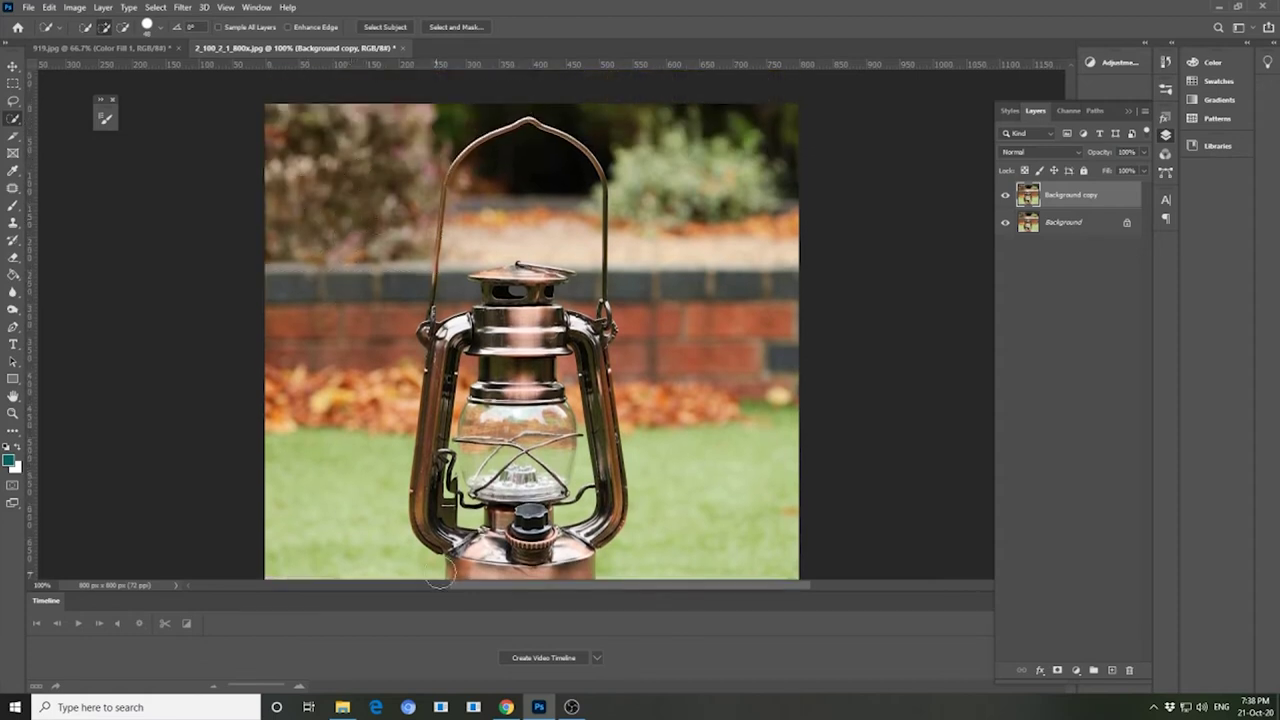
{"action": "left_click", "coordinate": [506, 707]}
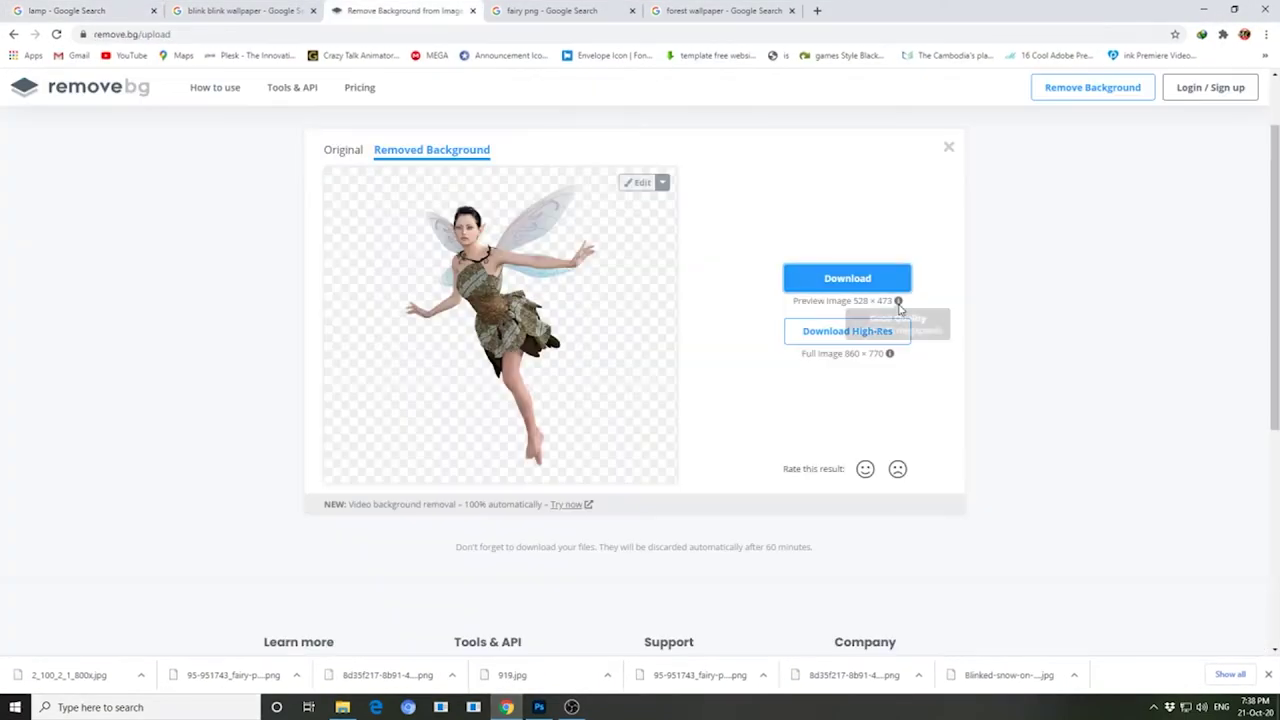
- Upload the lantern photo to remove.bg and download the background-free PNG
{"action": "left_click", "coordinate": [948, 147]}
{"action": "left_click", "coordinate": [676, 425]}
{"action": "left_click", "coordinate": [172, 105]}
{"action": "left_click", "coordinate": [526, 337]}
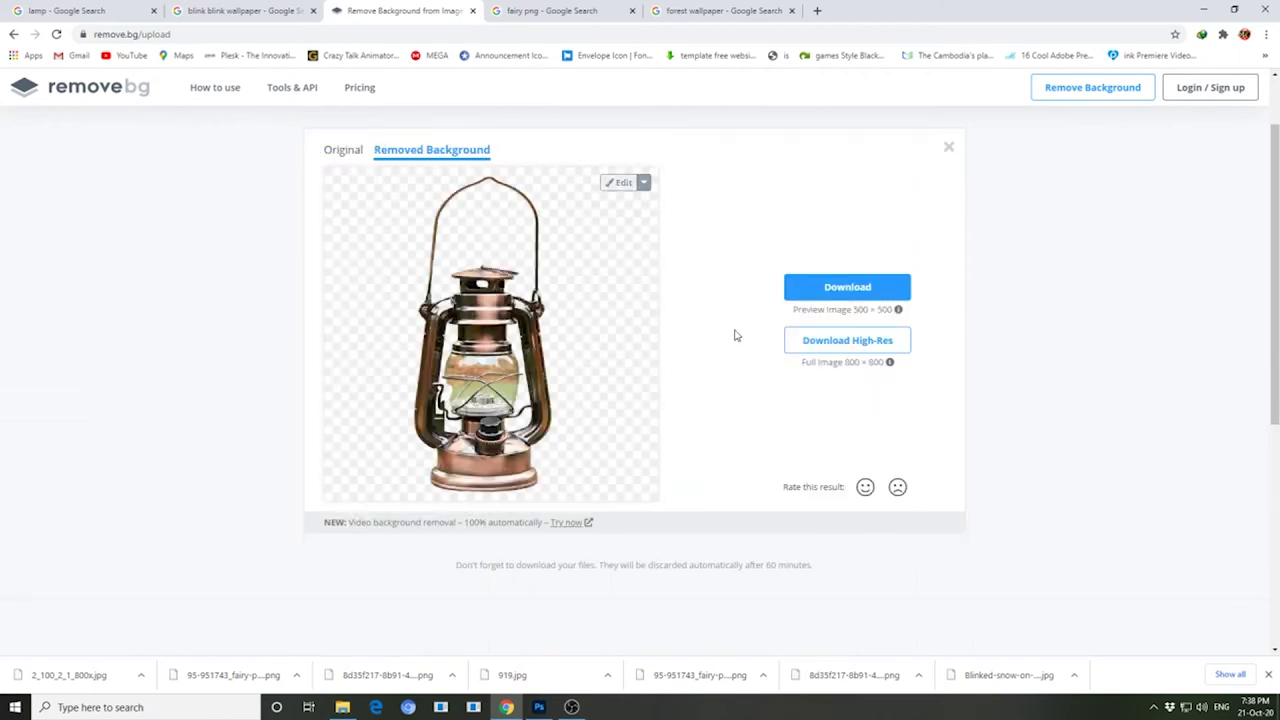
{"action": "left_click", "coordinate": [847, 288]}
- Copy the lantern PNG into D:\Internet_Picture\edit\download and drag it onto the lantern document
{"action": "left_click", "coordinate": [141, 675]}
{"action": "left_click", "coordinate": [260, 567]}
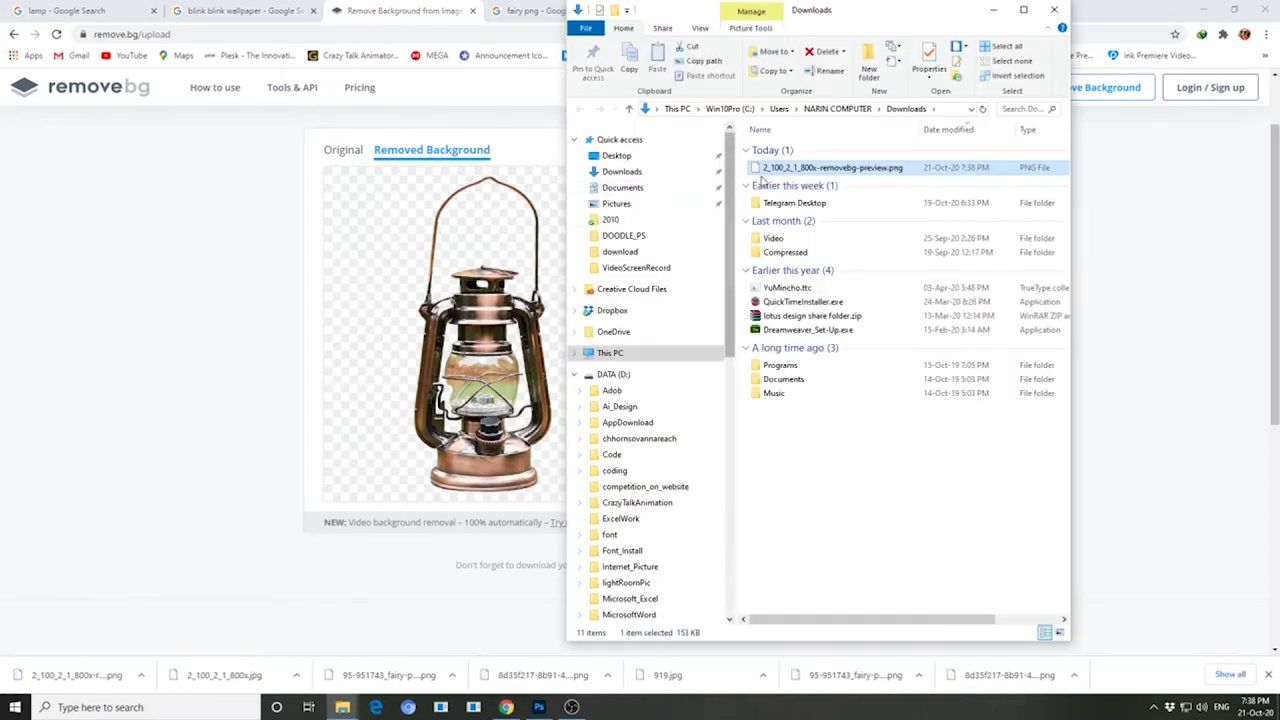
{"action": "right_click", "coordinate": [777, 167]}
{"action": "left_click", "coordinate": [808, 567]}
{"action": "left_click", "coordinate": [342, 707]}
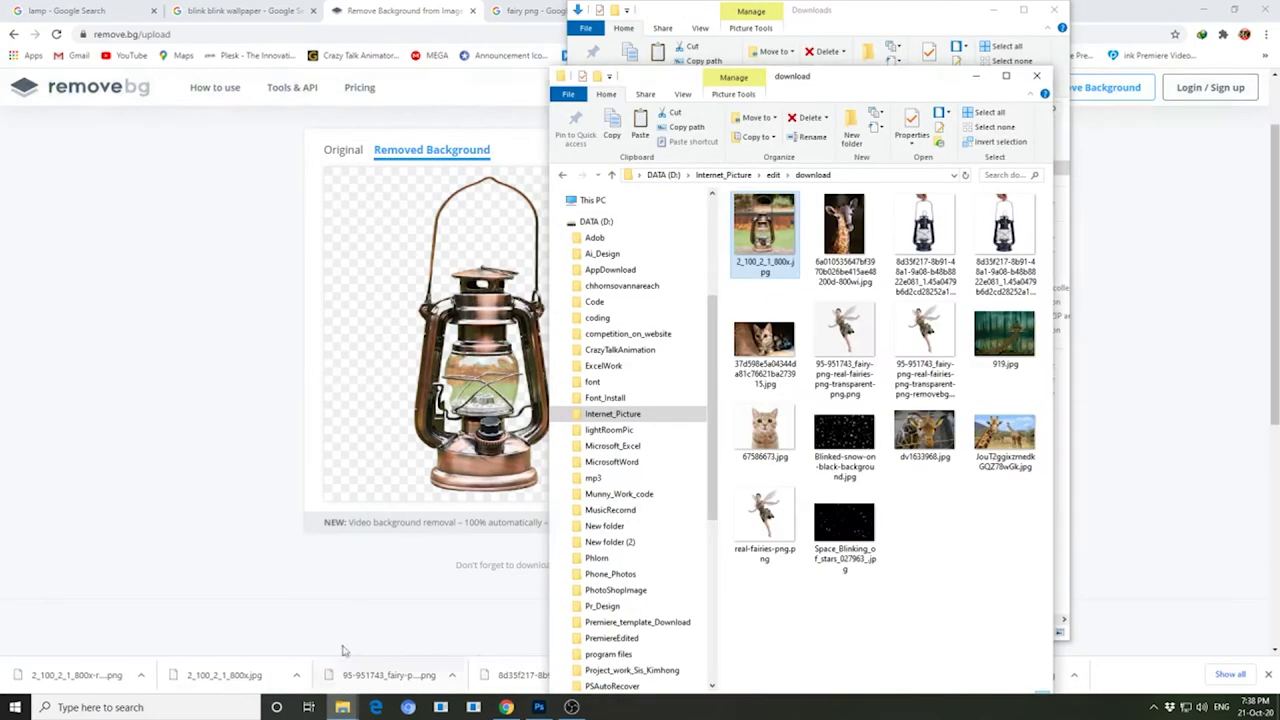
{"action": "key", "text": "ctrl+v"}
{"action": "left_click_drag", "start_coordinate": [843, 232], "coordinate": [531, 300]}
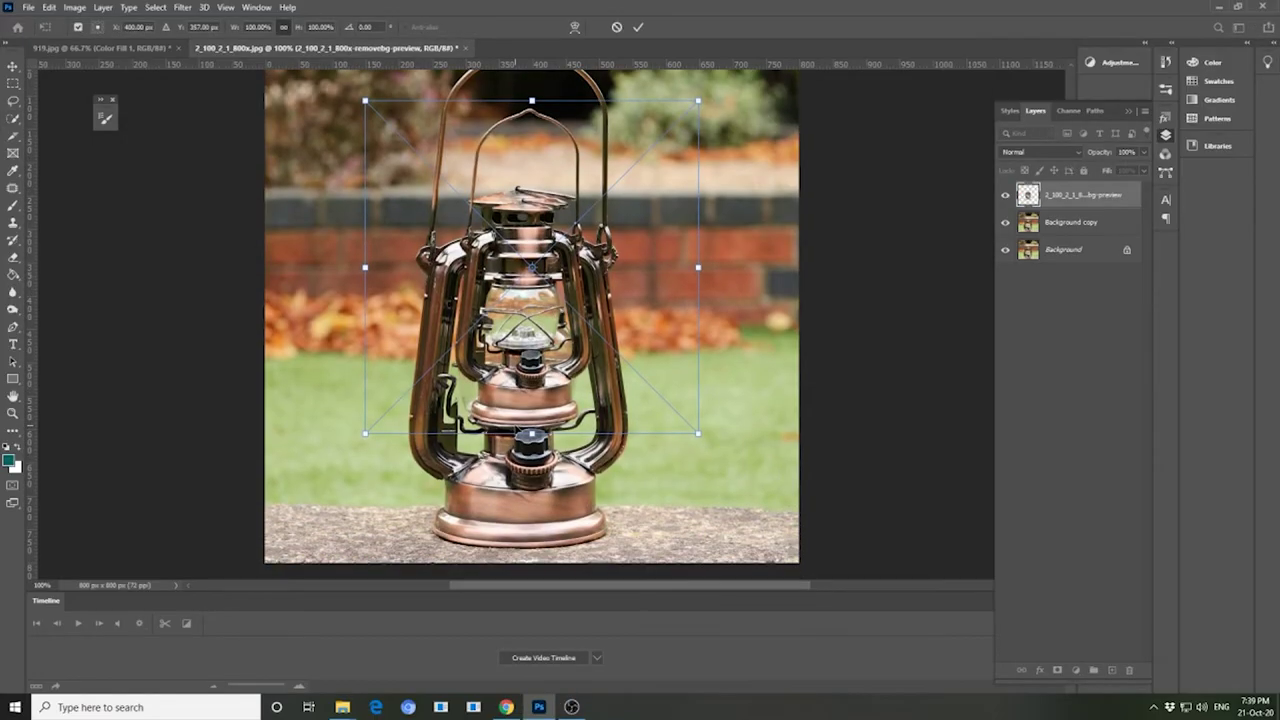
- Scale the placed lantern PNG to about 160%, then load its outline as a selection on the Background copy
{"action": "scroll", "coordinate": [531, 315], "scroll_direction": "down", "scroll_amount": 2}
{"action": "left_click_drag", "start_coordinate": [697, 370], "coordinate": [800, 466]}
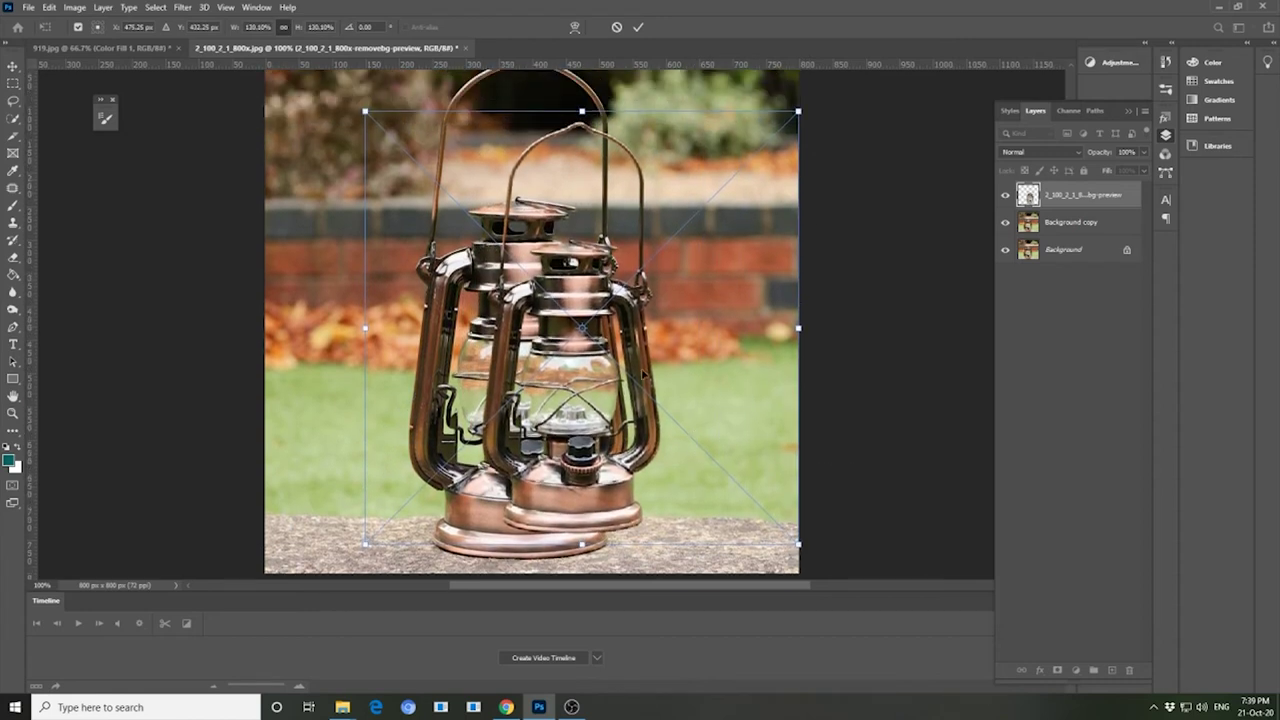
{"action": "scroll", "coordinate": [366, 176], "scroll_direction": "up", "scroll_amount": 4}
{"action": "mouse_move", "coordinate": [366, 176]}
{"action": "left_mouse_down"}
{"action": "mouse_move", "coordinate": [218, 136]}
{"action": "mouse_move", "coordinate": [220, 179]}
{"action": "left_mouse_up"}
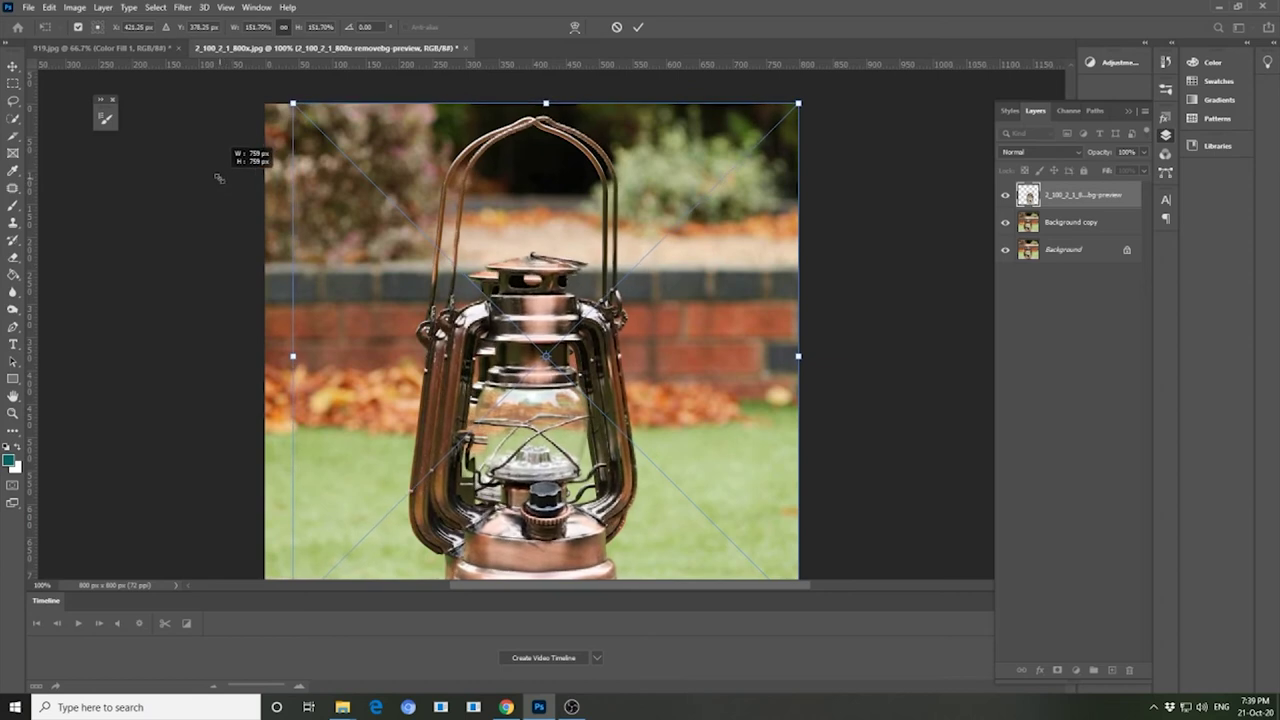
{"action": "scroll", "coordinate": [280, 400], "scroll_direction": "down", "scroll_amount": 4}
{"action": "left_click_drag", "start_coordinate": [291, 460], "coordinate": [290, 462]}
{"action": "left_click_drag", "start_coordinate": [265, 489], "coordinate": [266, 488]}
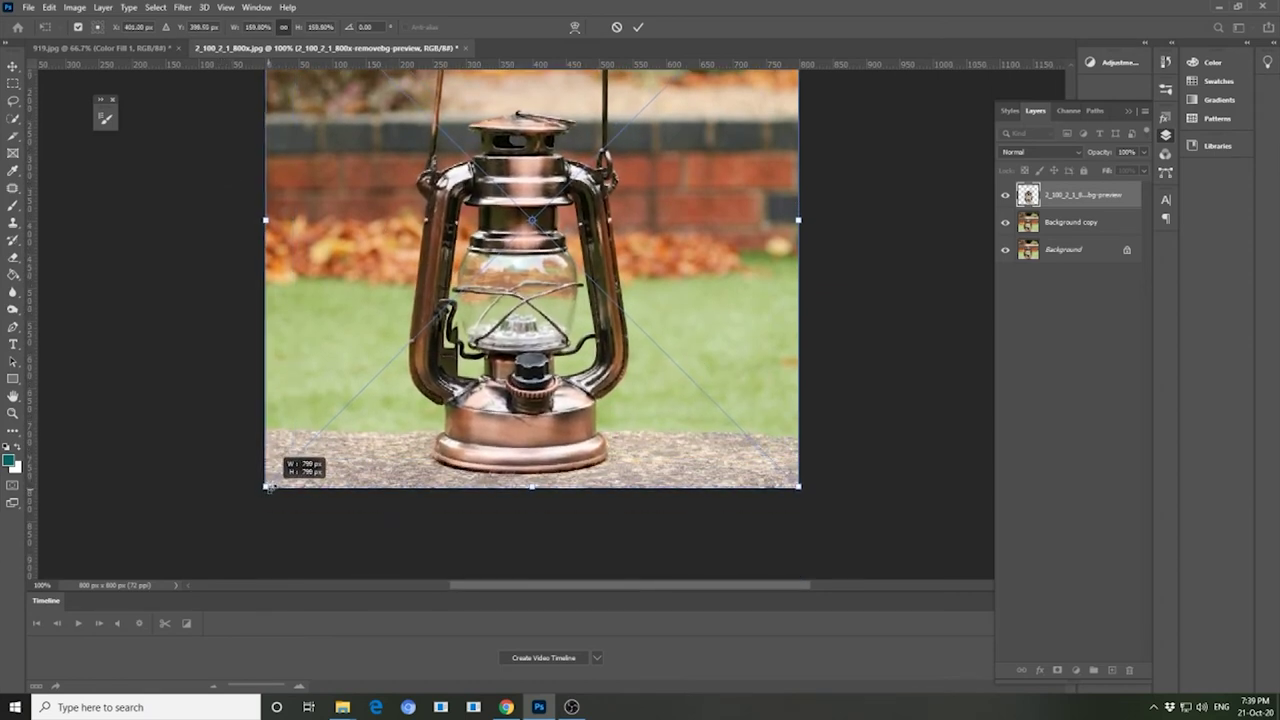
{"action": "left_click_drag", "start_coordinate": [265, 489], "coordinate": [265, 488]}
{"action": "scroll", "coordinate": [478, 463], "scroll_direction": "up", "scroll_amount": 2}
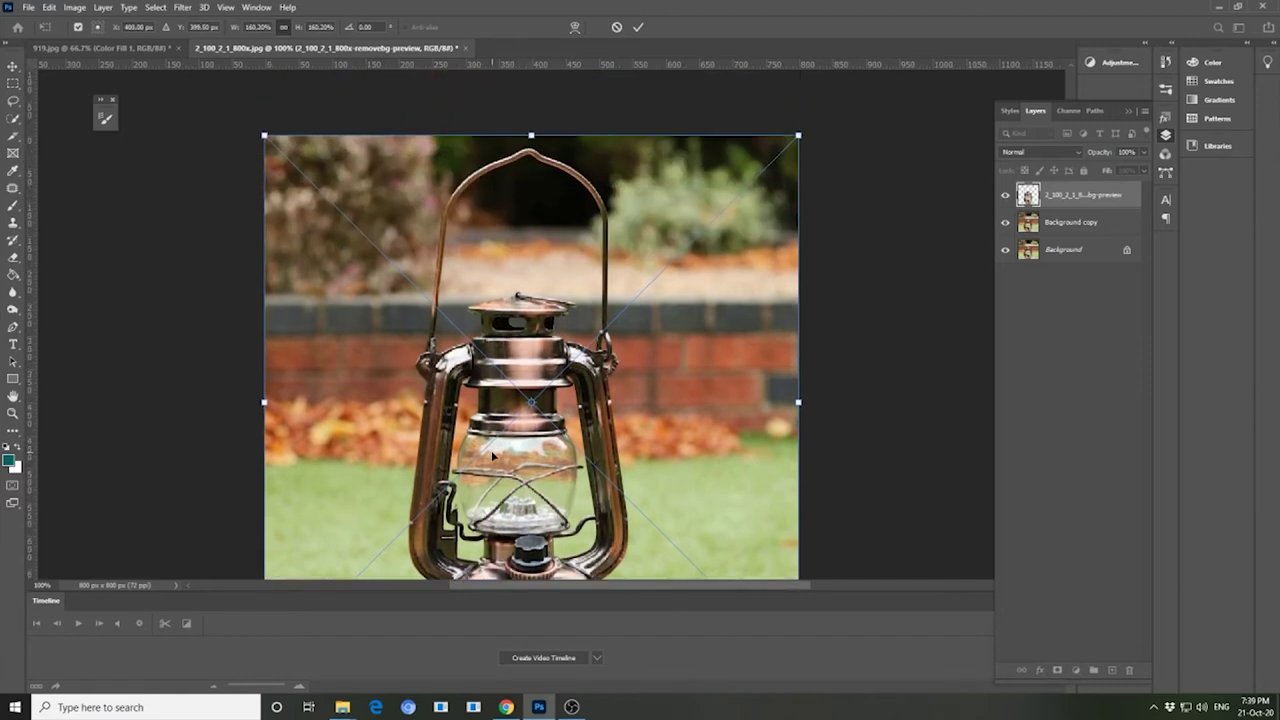
{"action": "key", "text": "Return"}
{"action": "left_click", "coordinate": [1028, 195], "text": "ctrl"}
{"action": "left_click", "coordinate": [1063, 230]}
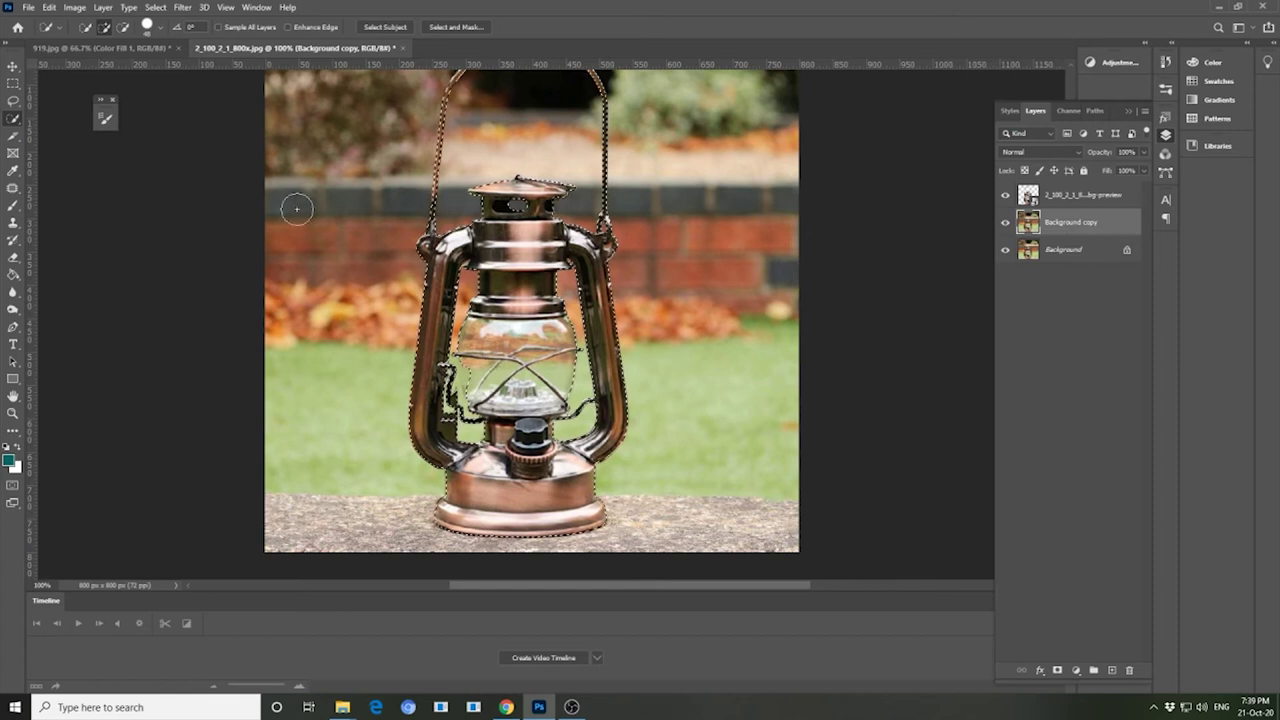
- Refine the lantern selection with a size-20 subtracting Quick Selection brush and copy it to Layer 1
{"action": "key", "text": "alt"}
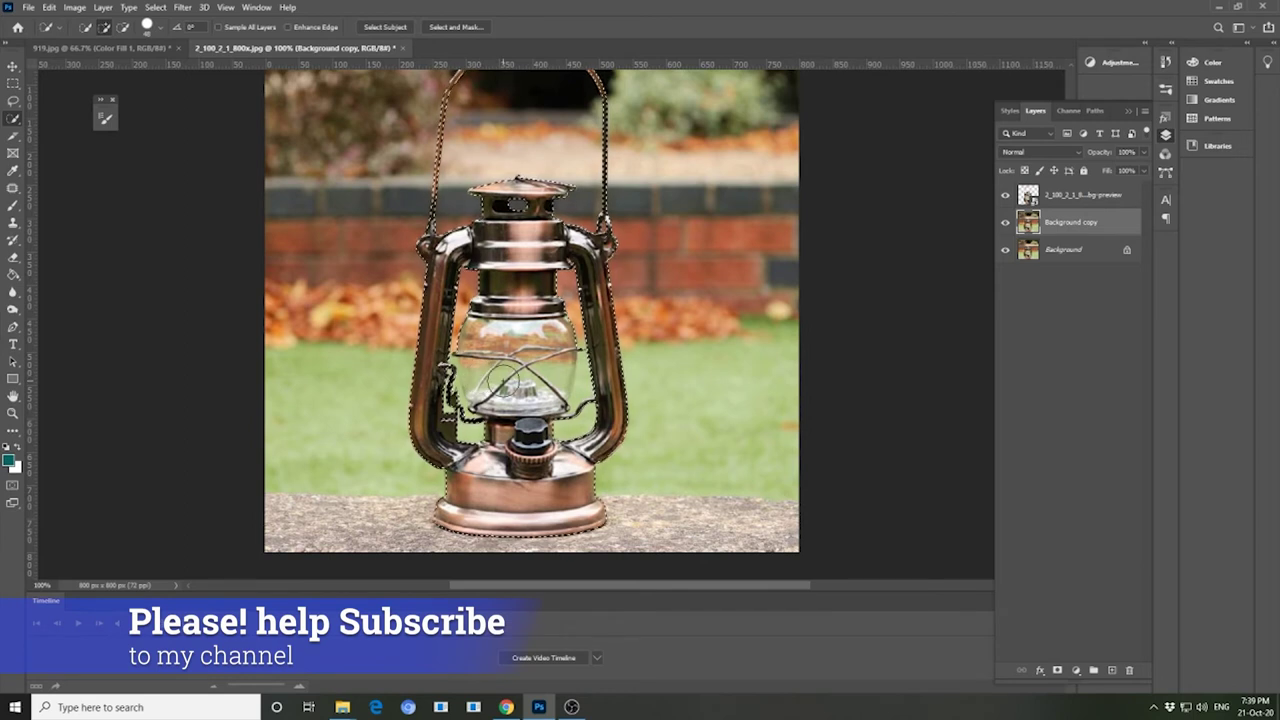
{"action": "left_click", "coordinate": [150, 27]}
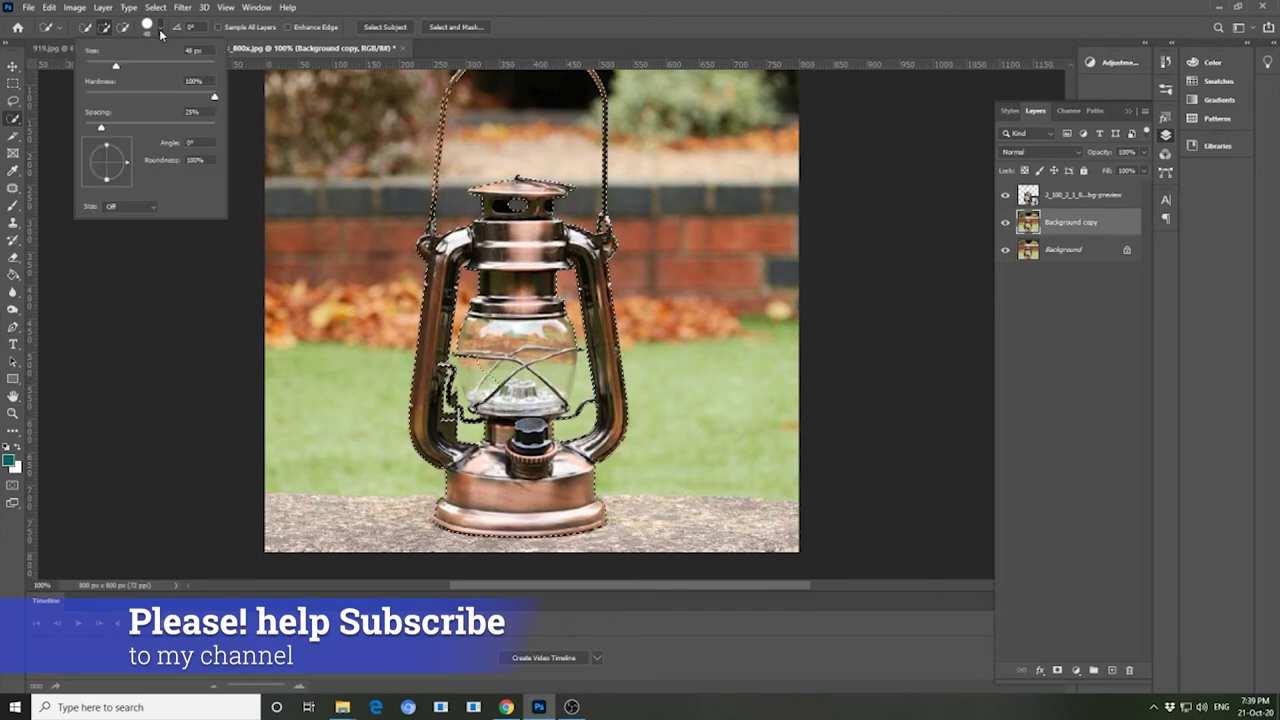
{"action": "left_click", "coordinate": [476, 367]}
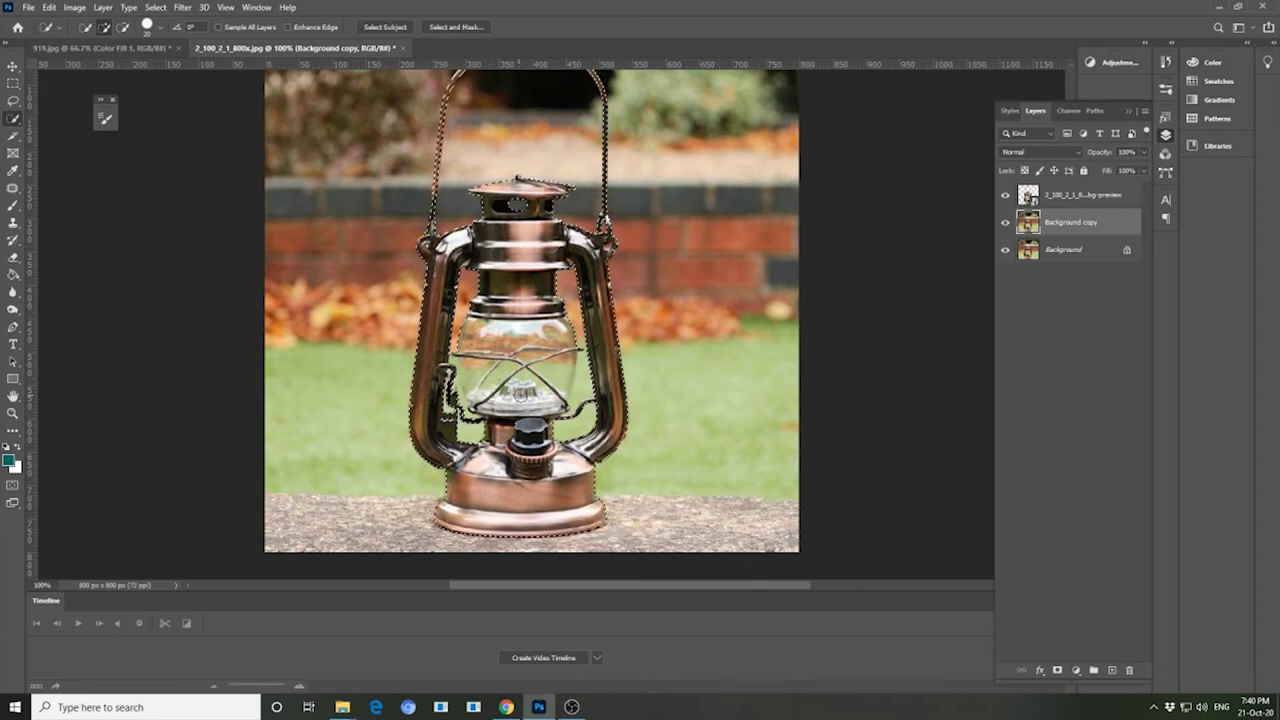
{"action": "key", "text": "ctrl+j"}
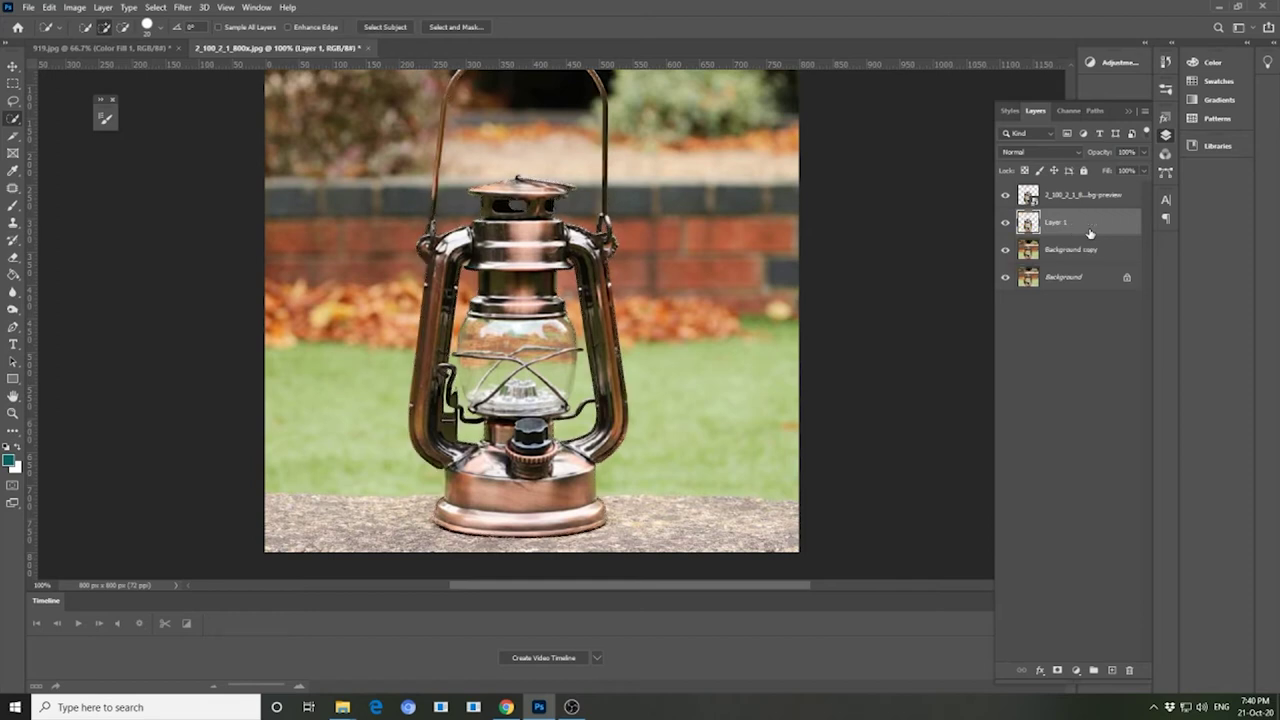
- Hide the placed cutout and Background layers so Layer 1 shows alone on transparency
{"action": "left_click", "coordinate": [1005, 198]}
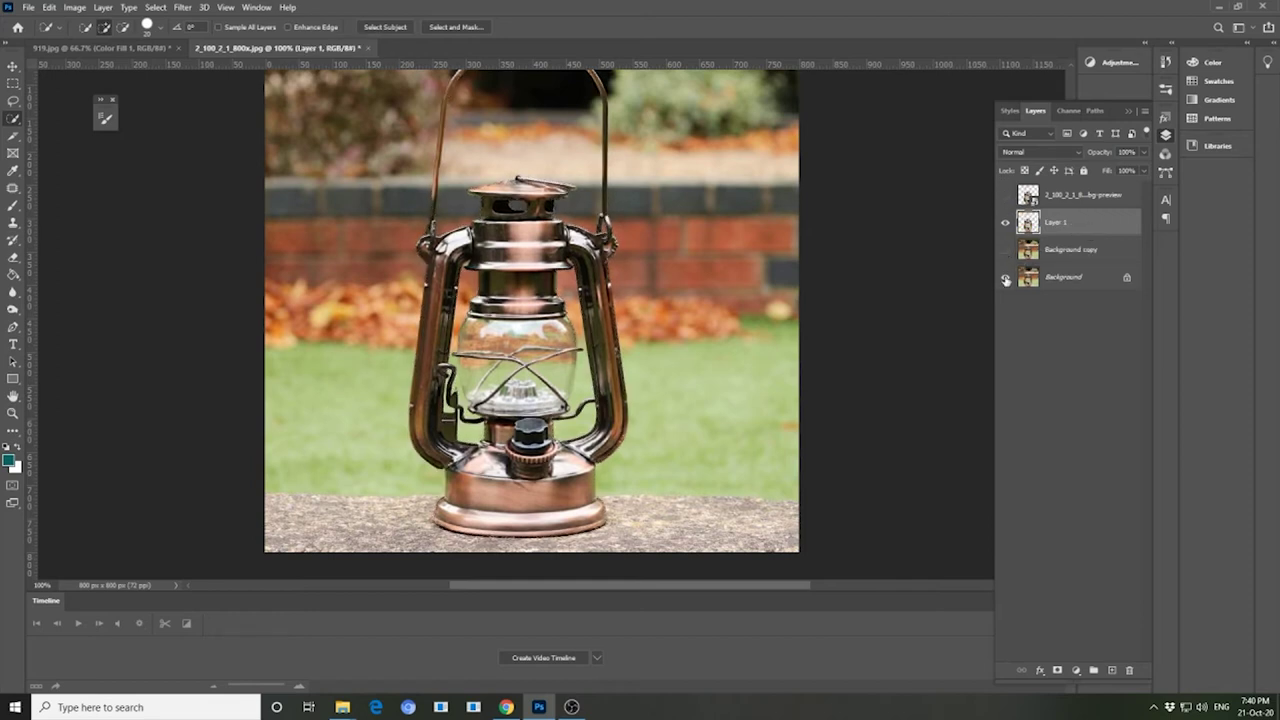
{"action": "left_click", "coordinate": [1005, 278]}
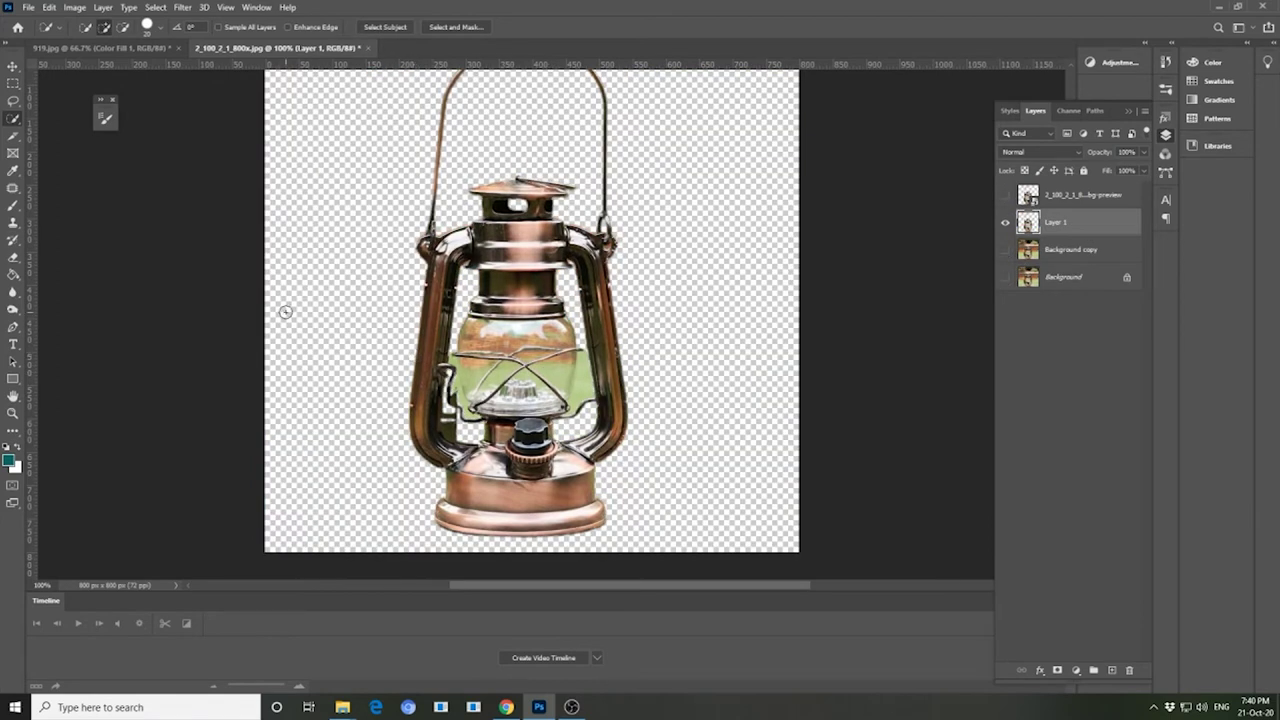
{"action": "left_click", "coordinate": [13, 66]}
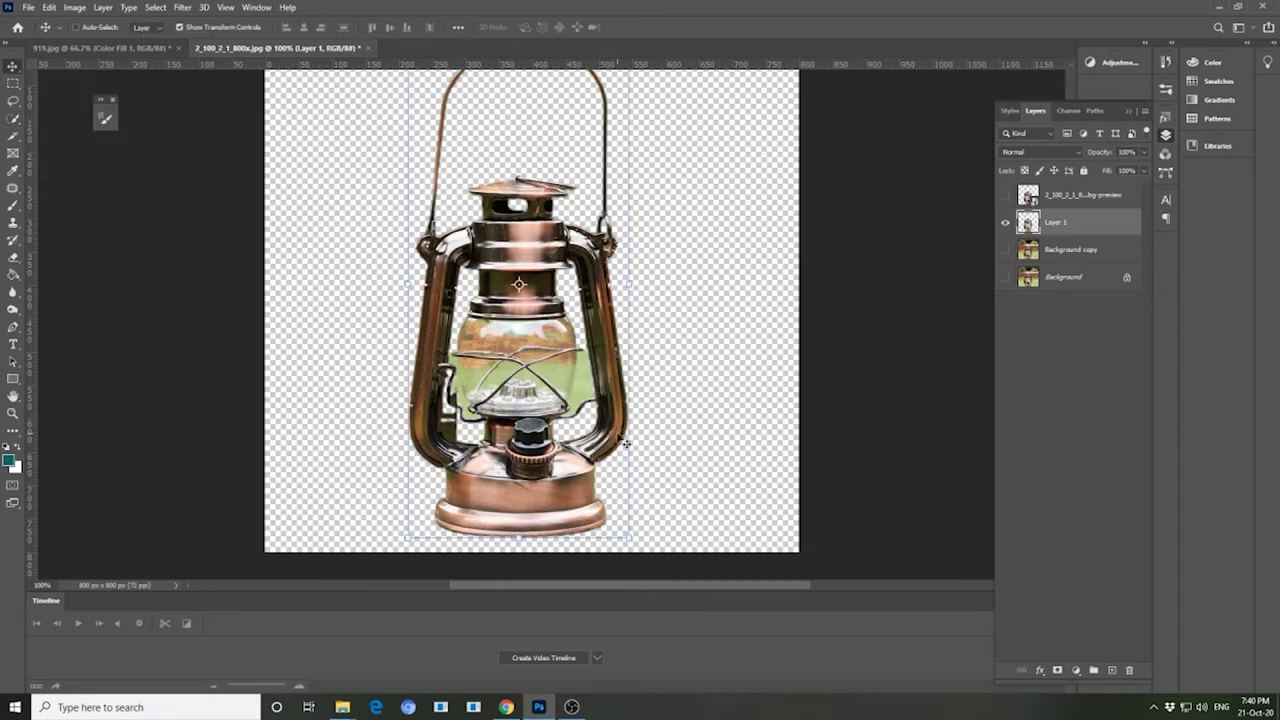
{"action": "scroll", "coordinate": [616, 431], "scroll_direction": "up", "scroll_amount": 1}
{"action": "left_click", "coordinate": [13, 257]}
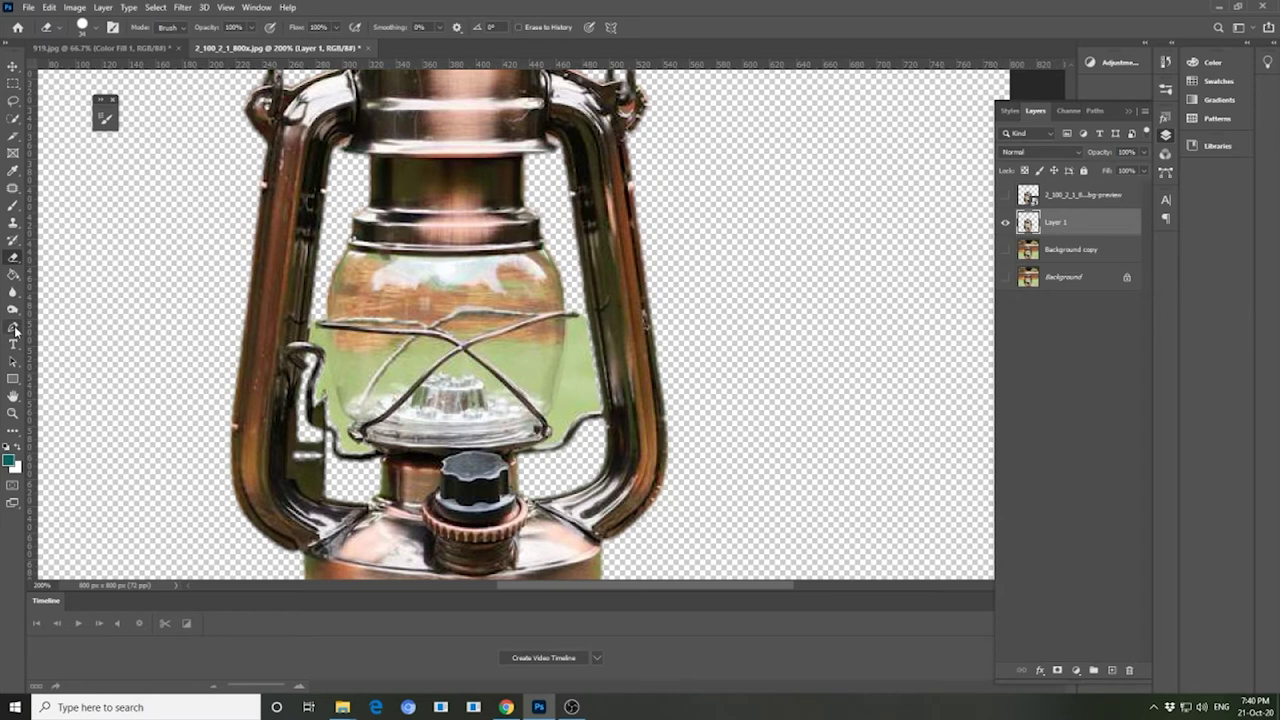
- Trace a Pen path along the jar's inner edge, convert it to a selection, then deselect
{"action": "left_click", "coordinate": [13, 326]}
{"action": "left_click", "coordinate": [311, 325]}
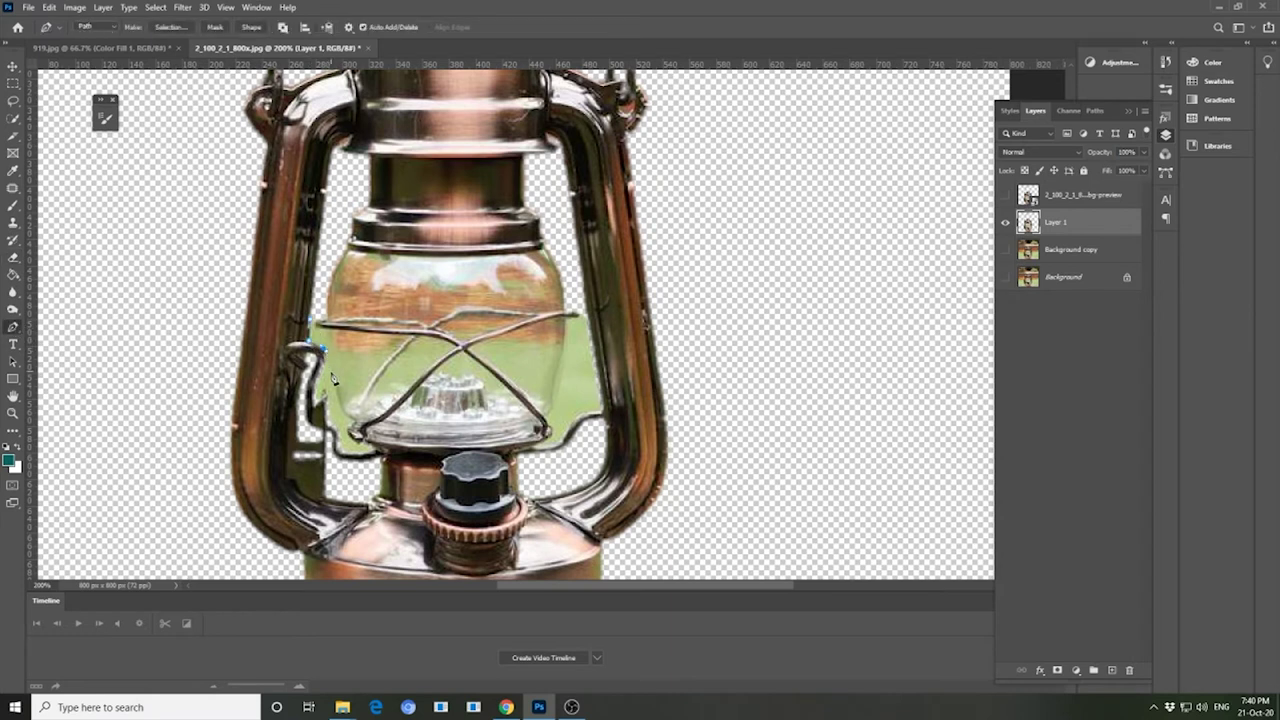
{"action": "left_click", "coordinate": [1006, 195]}
{"action": "left_click", "coordinate": [360, 457]}
{"action": "left_click", "coordinate": [368, 460]}
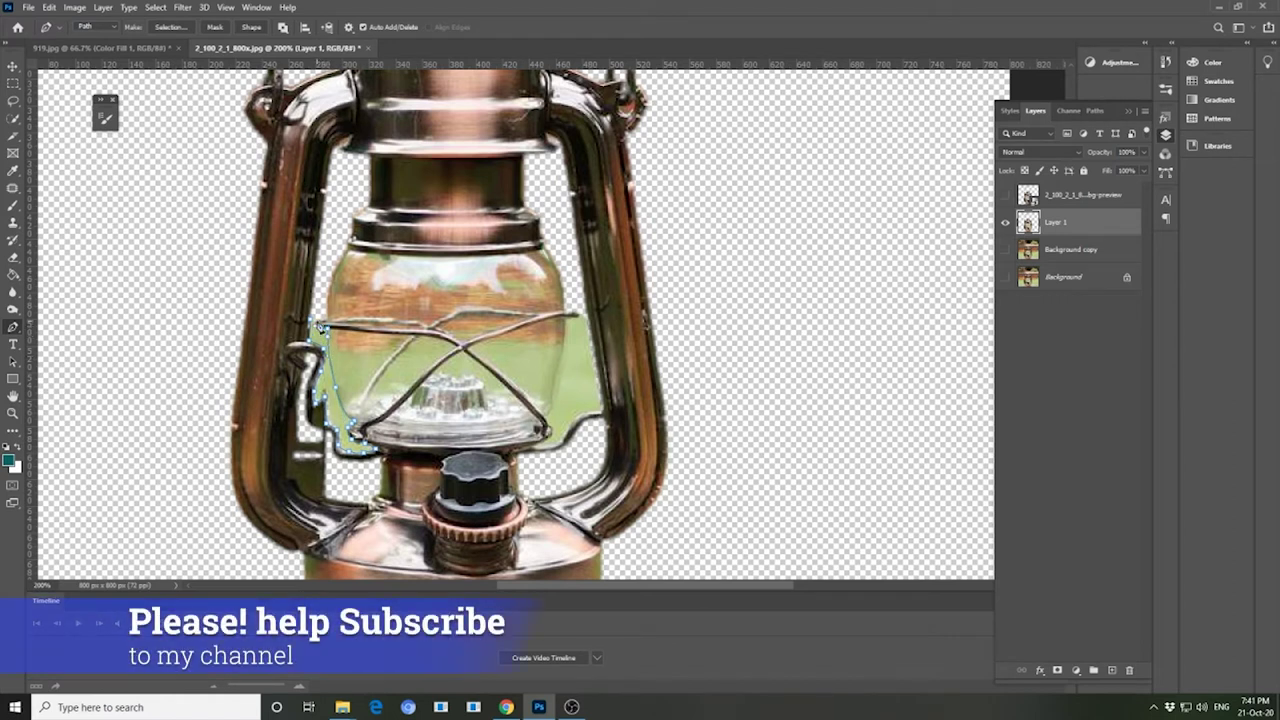
{"action": "right_click", "coordinate": [320, 331]}
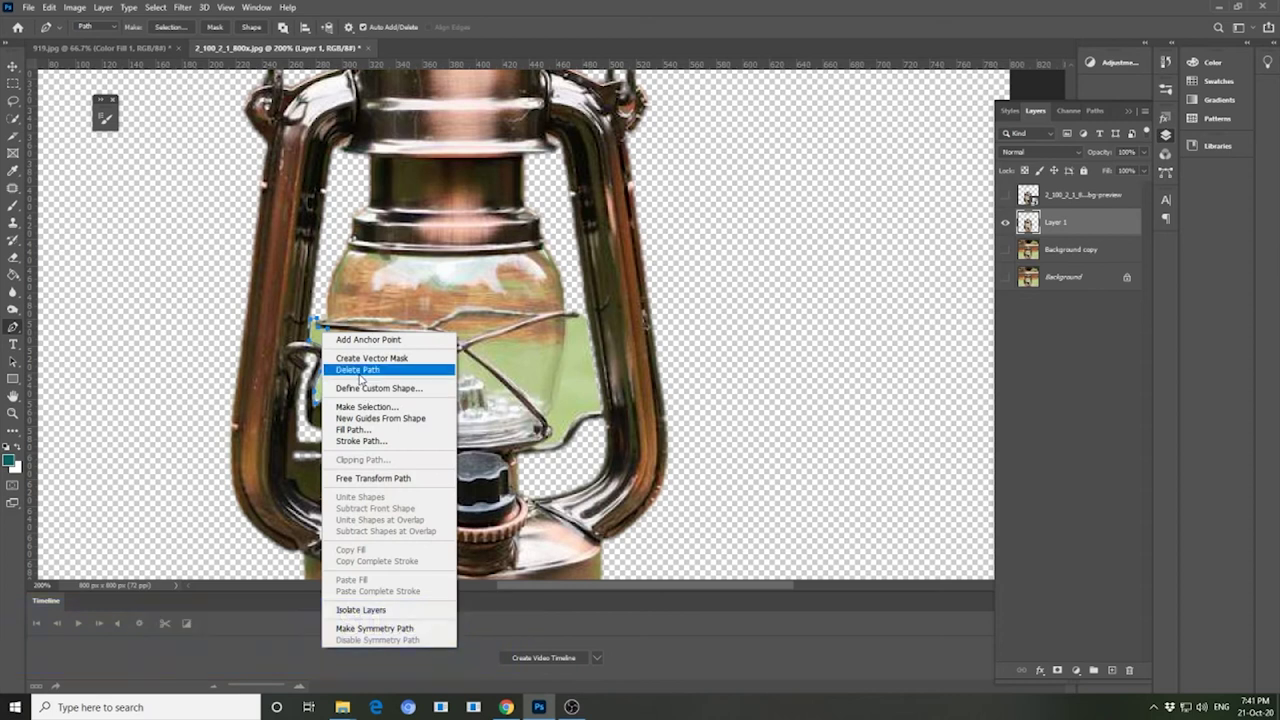
{"action": "left_click", "coordinate": [368, 407]}
{"action": "key", "text": "Return"}
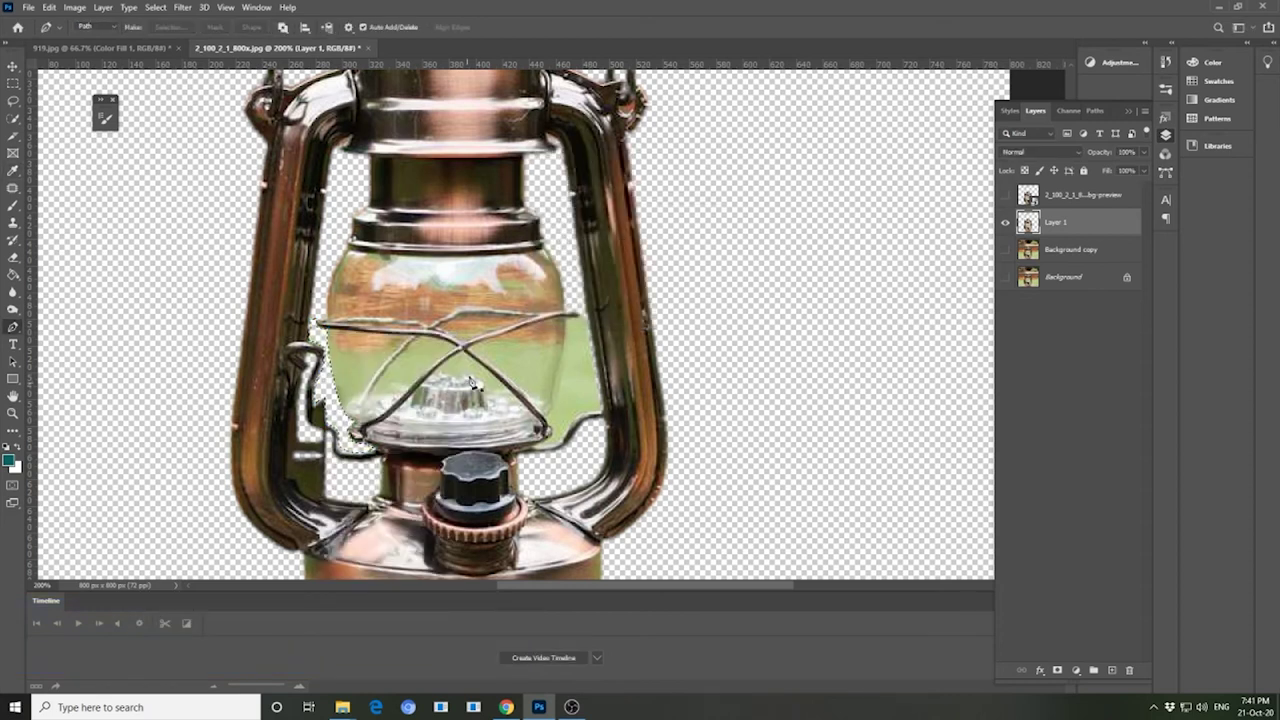
{"action": "key", "text": "ctrl+d"}
- Delete the green patch beside the right handle via a Pen selection, then nudge the lantern up-left
{"action": "left_click", "coordinate": [577, 313]}
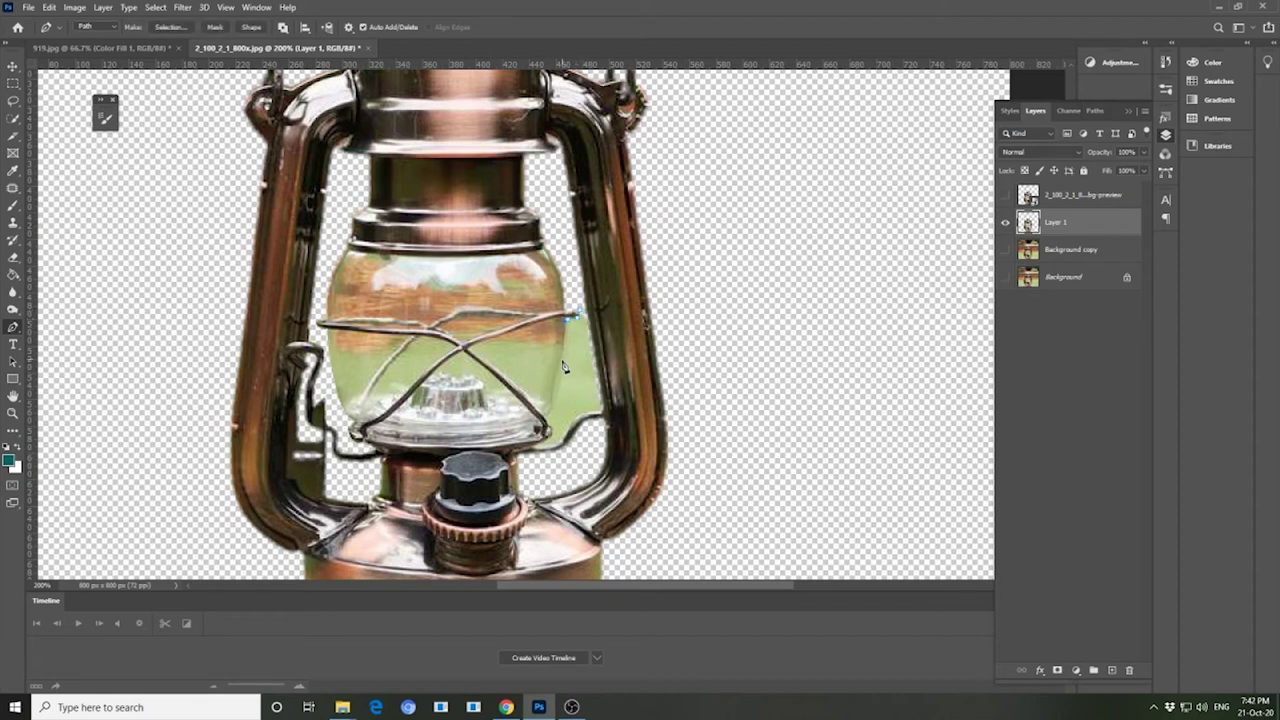
{"action": "left_click_drag", "start_coordinate": [552, 409], "coordinate": [551, 414]}
{"action": "left_click", "coordinate": [547, 446]}
{"action": "left_click", "coordinate": [592, 415]}
{"action": "left_click", "coordinate": [577, 316]}
{"action": "right_click", "coordinate": [580, 344]}
{"action": "left_click", "coordinate": [610, 388]}
{"action": "left_click", "coordinate": [707, 188]}
{"action": "key", "text": "Delete"}
{"action": "key", "text": "ctrl+d"}
{"action": "key", "text": "v"}
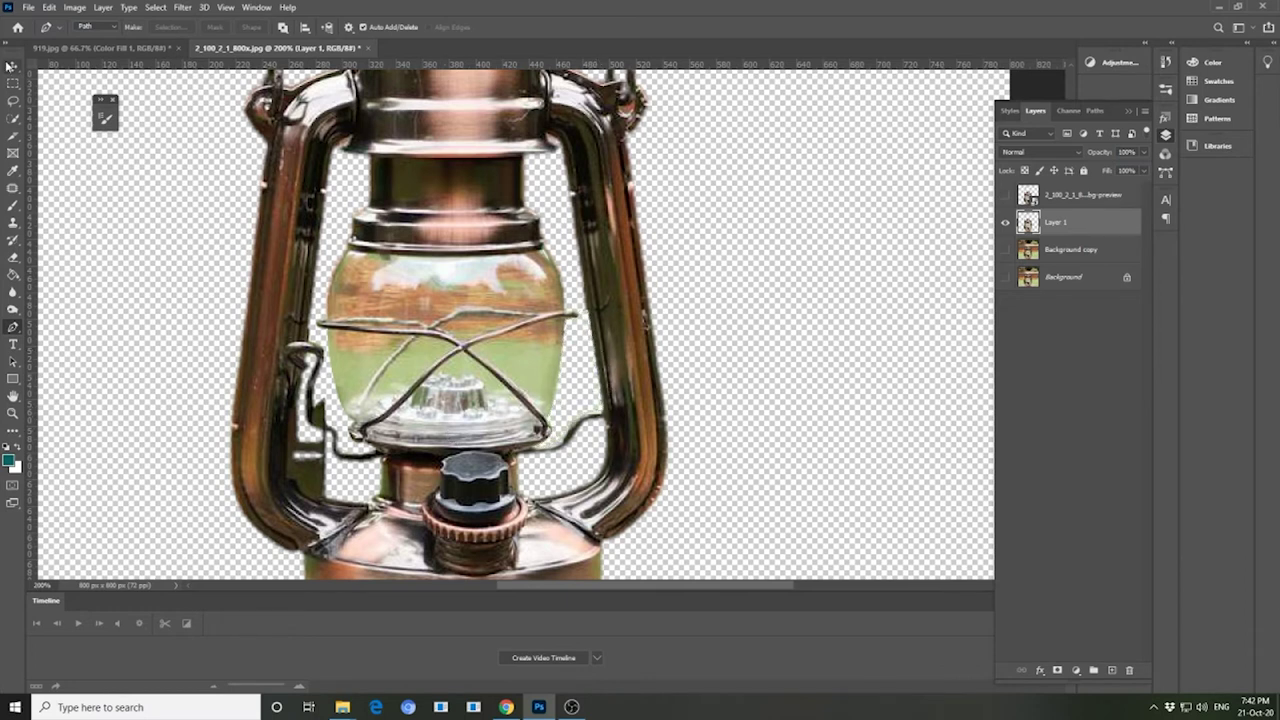
{"action": "mouse_move", "coordinate": [431, 302]}
{"action": "left_mouse_down"}
{"action": "mouse_move", "coordinate": [354, 207]}
{"action": "mouse_move", "coordinate": [427, 235]}
{"action": "left_mouse_up"}
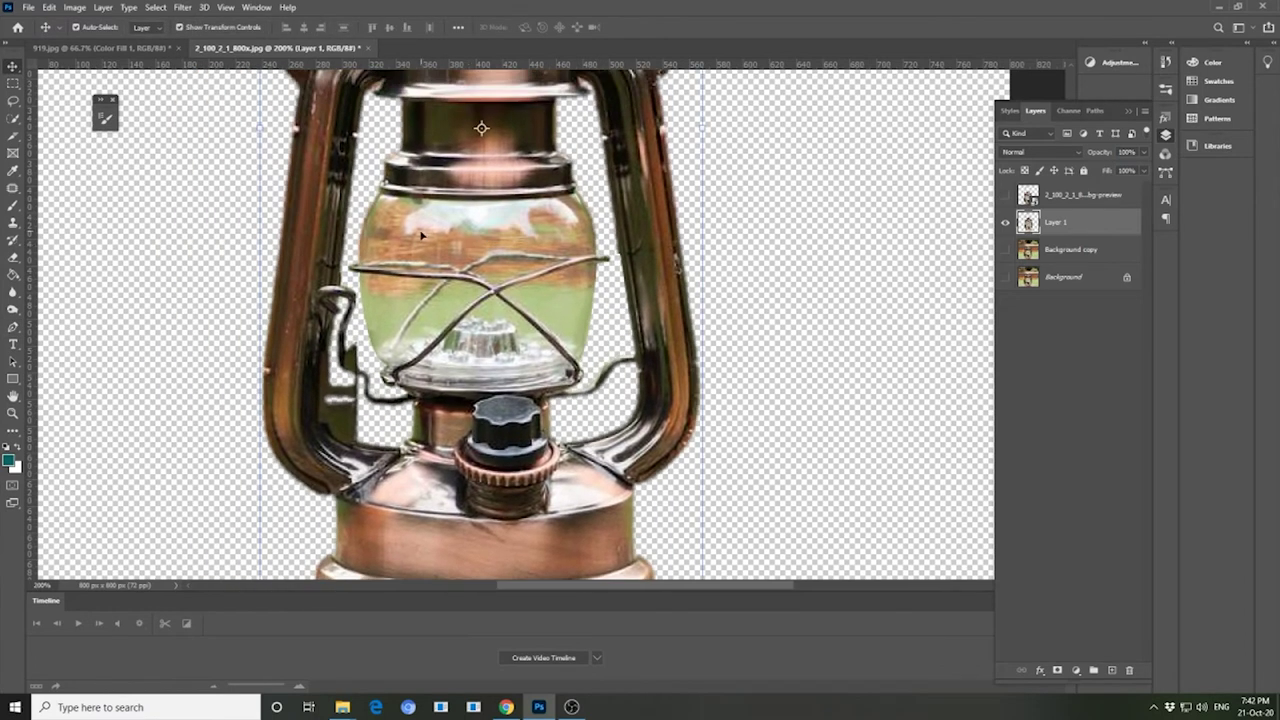
- Undo the accidental move of the lantern copy into the forest scene
{"action": "key", "text": "ctrl+minus"}
{"action": "key", "text": "ctrl+minus"}
{"action": "mouse_move", "coordinate": [423, 240]}
{"action": "left_mouse_down"}
{"action": "mouse_move", "coordinate": [357, 160]}
{"action": "mouse_move", "coordinate": [100, 47]}
{"action": "mouse_move", "coordinate": [481, 265]}
{"action": "left_mouse_up"}
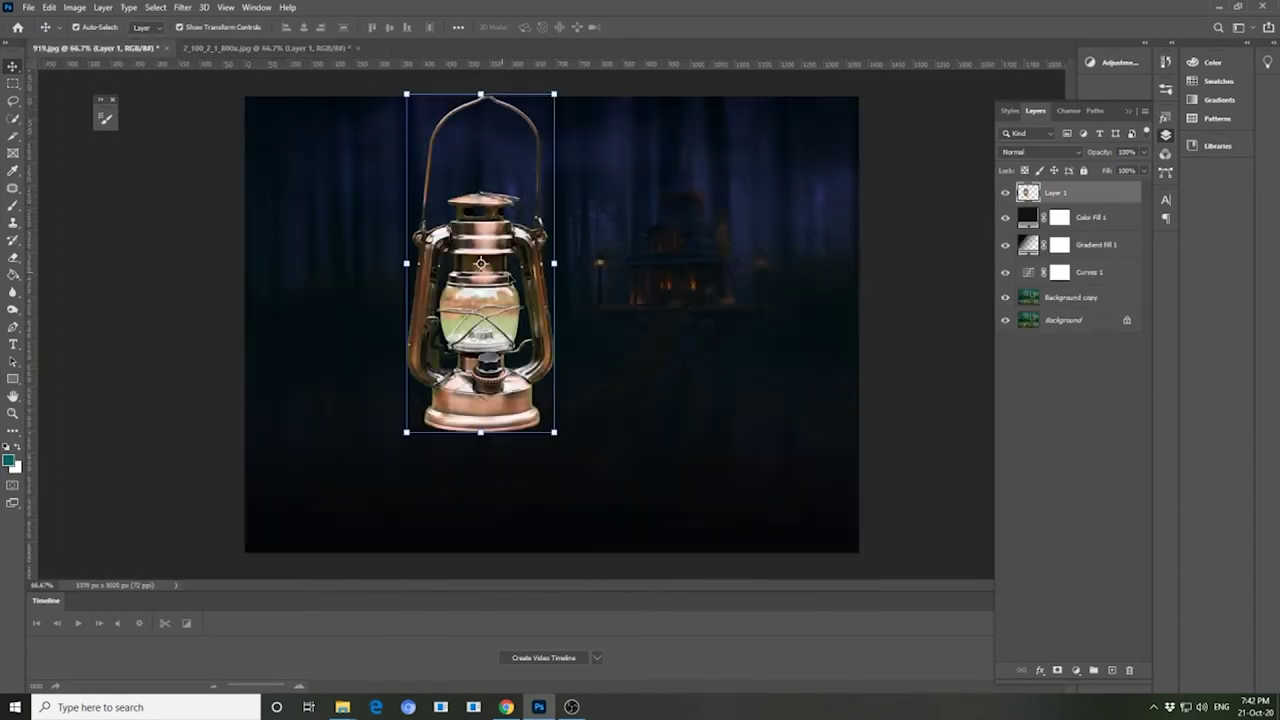
{"action": "key", "text": "ctrl+z"}
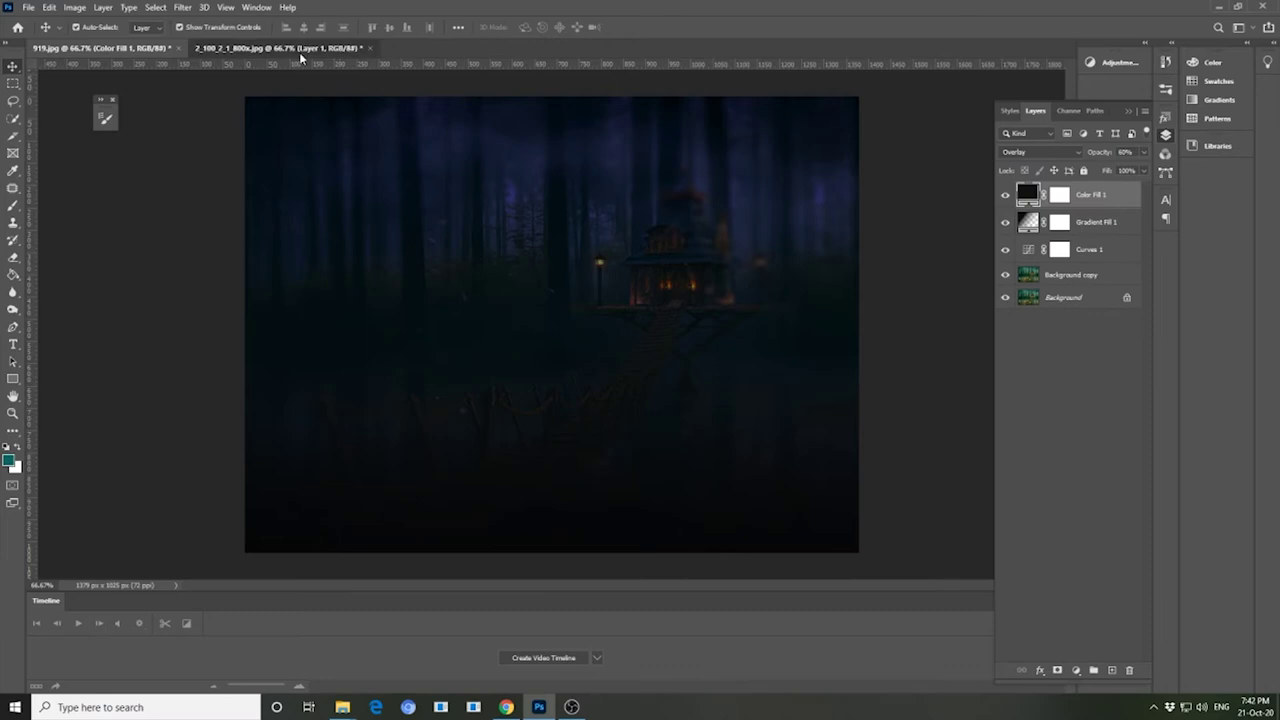
- Save the lantern cut-out to the computer as PNG file 2_100_2_1_800x.png
{"action": "left_click", "coordinate": [299, 48]}
{"action": "left_click", "coordinate": [29, 8]}
{"action": "left_click", "coordinate": [47, 168]}
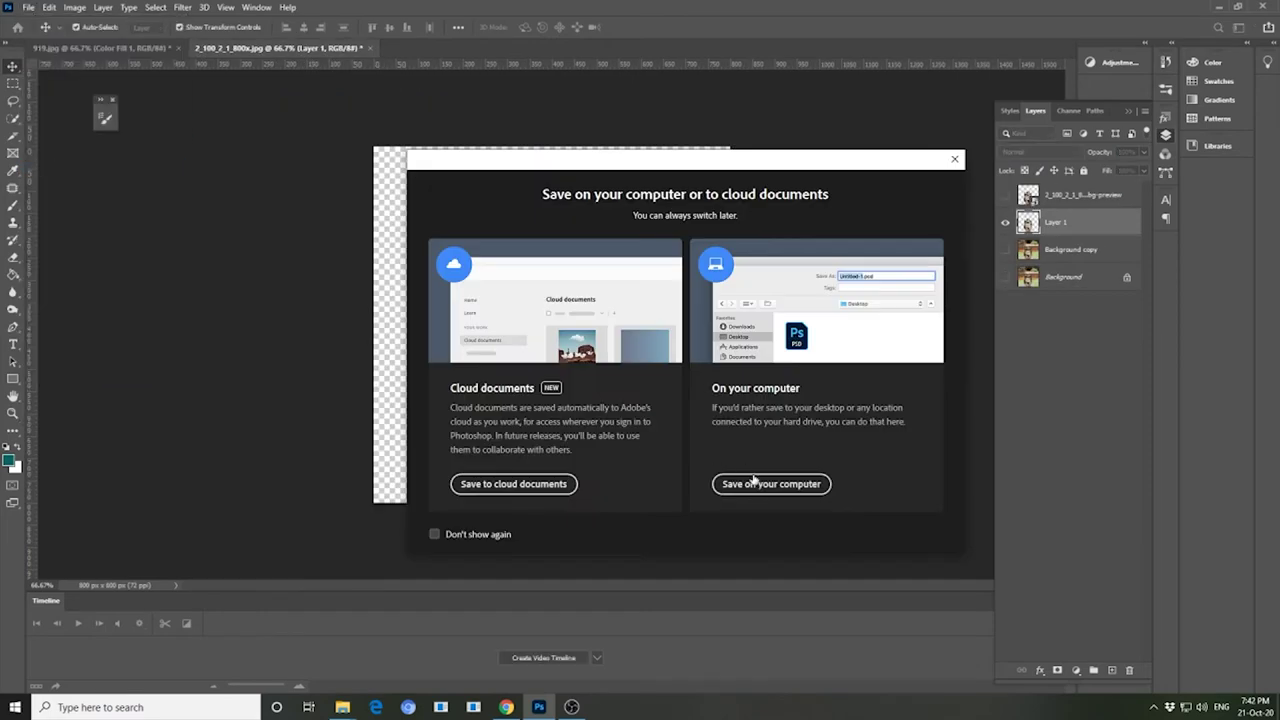
{"action": "left_click", "coordinate": [762, 484]}
{"action": "left_click", "coordinate": [258, 420]}
{"action": "left_click", "coordinate": [220, 589]}
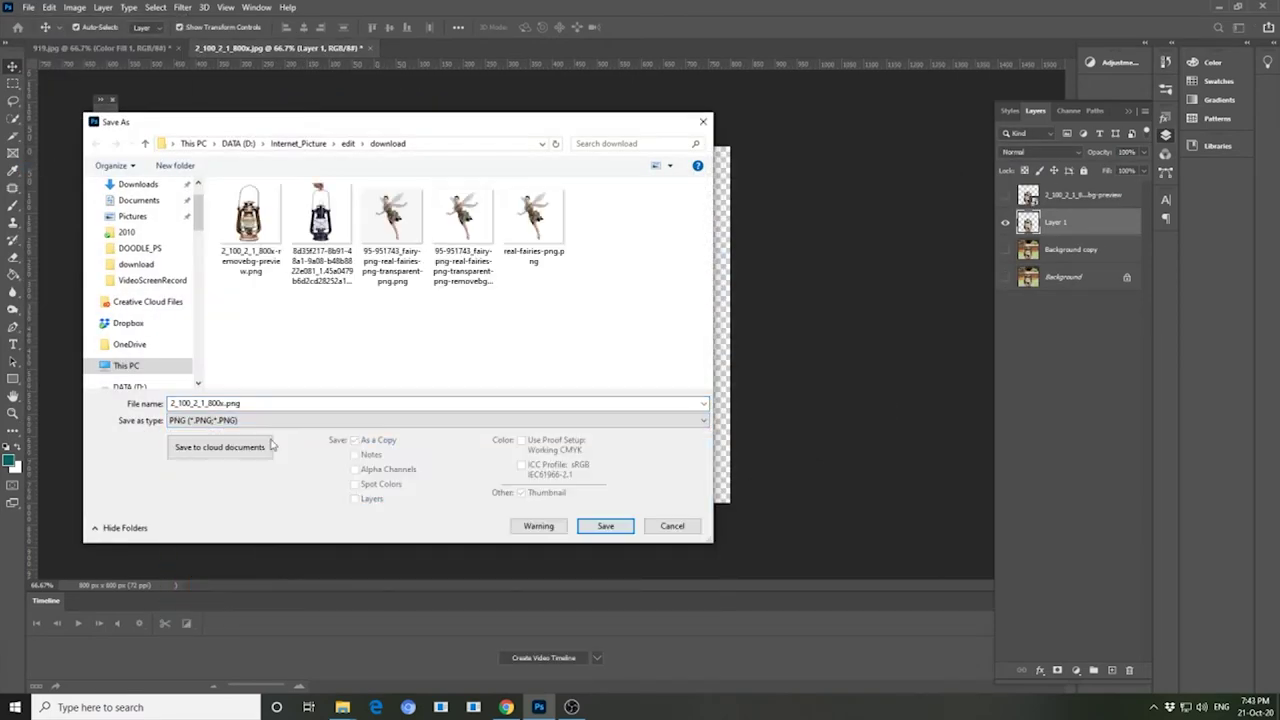
{"action": "left_click", "coordinate": [605, 526]}
{"action": "left_click", "coordinate": [714, 215]}
- Close the lantern document without saving changes to the original
{"action": "left_click", "coordinate": [371, 48]}
{"action": "left_click", "coordinate": [638, 264]}
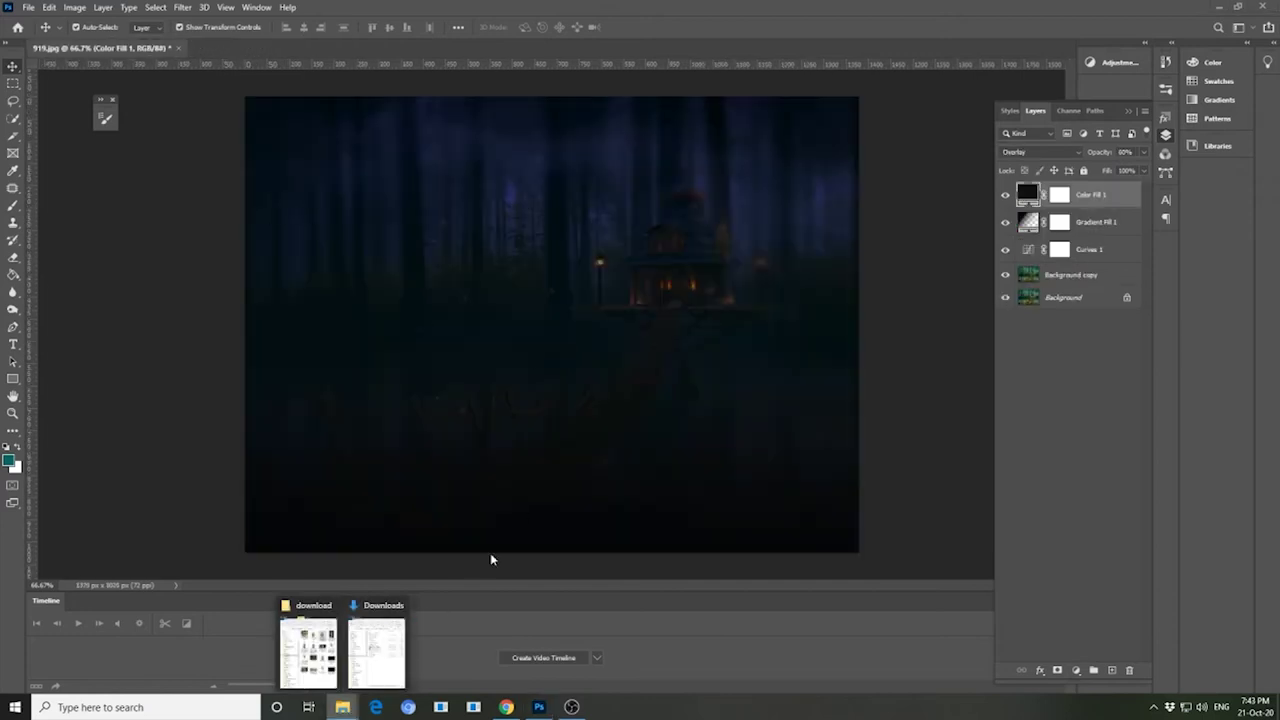
{"action": "left_click", "coordinate": [308, 650]}
- Drop the saved lantern PNG onto the forest canvas and position it left of the treehouse
{"action": "left_click_drag", "start_coordinate": [925, 240], "coordinate": [785, 298]}
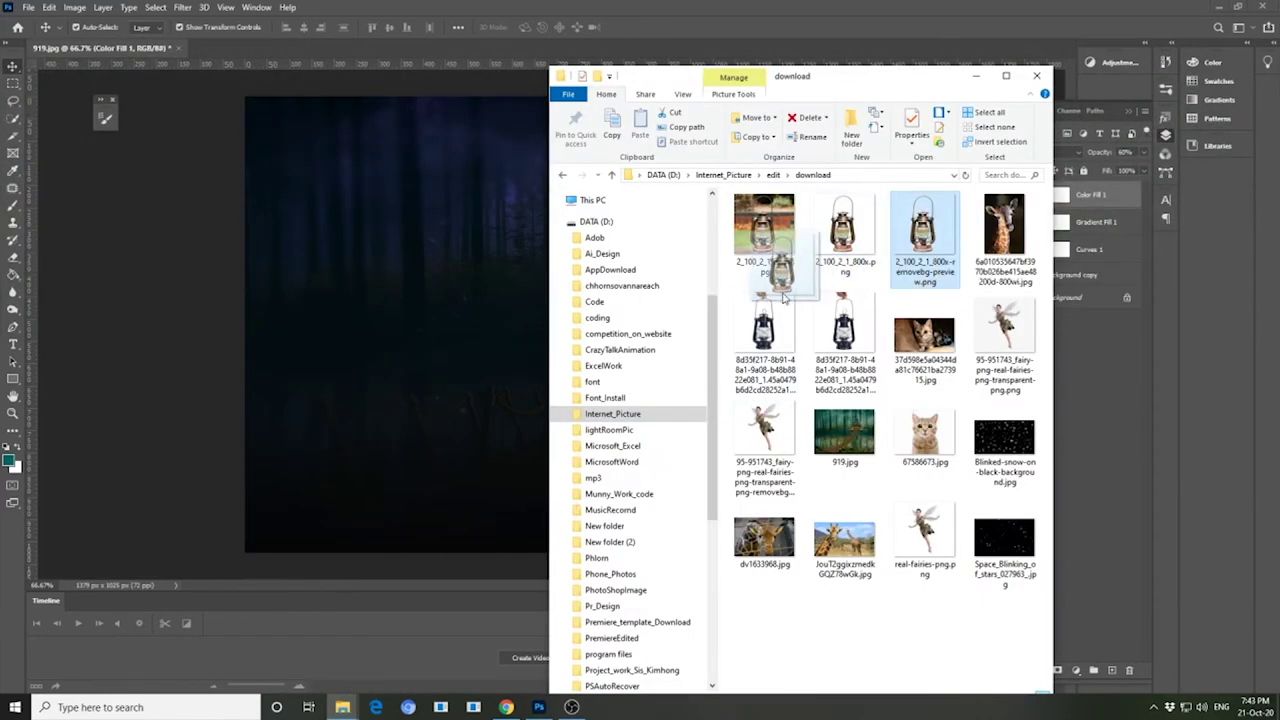
{"action": "left_click_drag", "start_coordinate": [785, 298], "coordinate": [481, 277]}
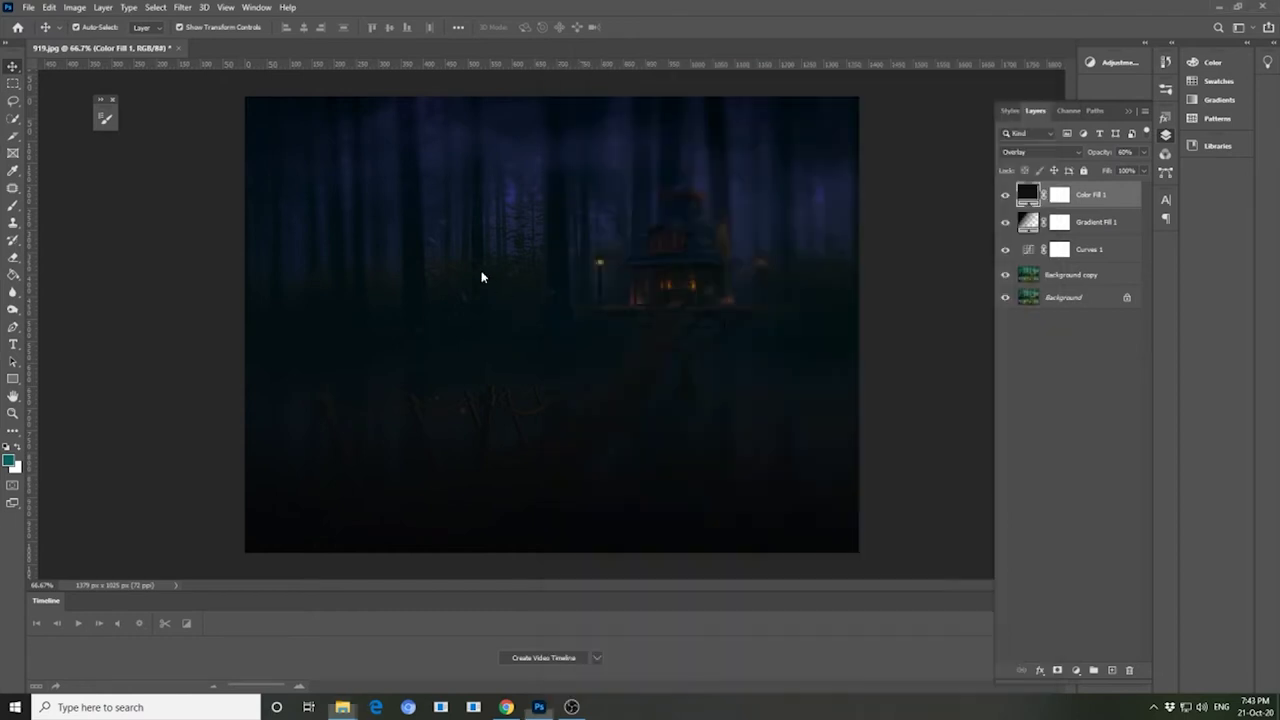
{"action": "left_click_drag", "start_coordinate": [575, 418], "coordinate": [447, 376]}
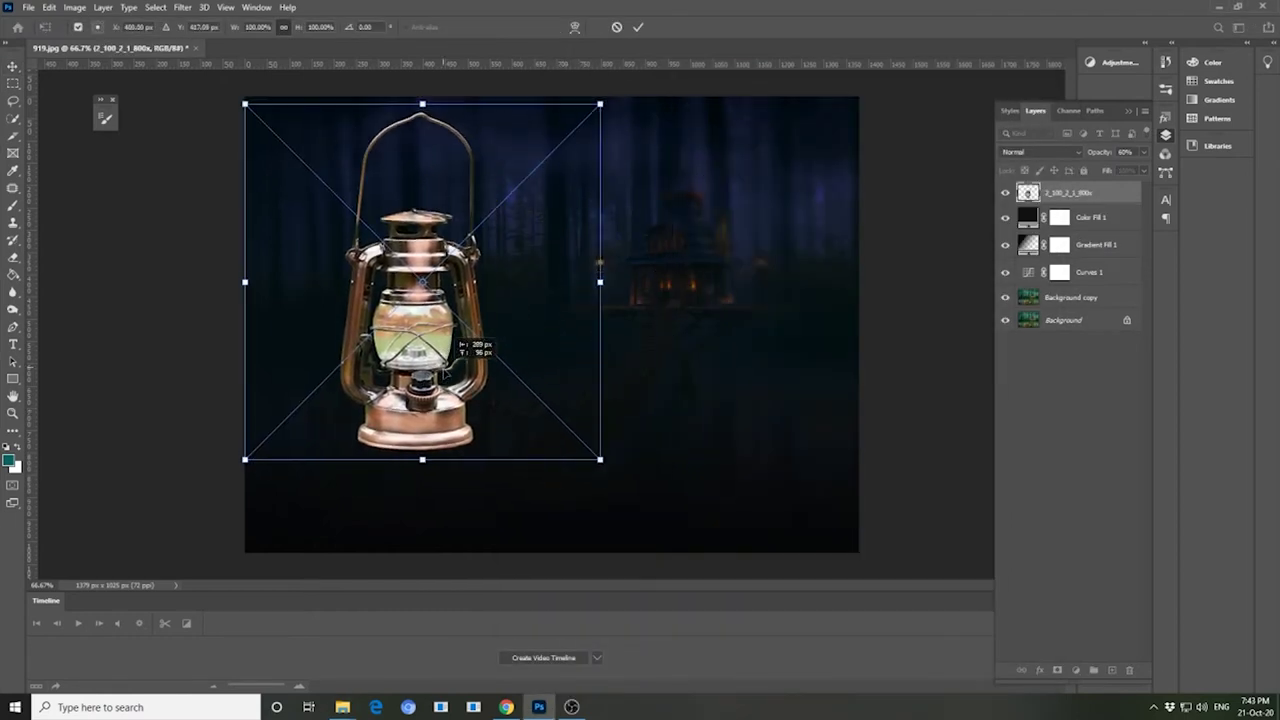
{"action": "left_click_drag", "start_coordinate": [462, 343], "coordinate": [470, 345]}
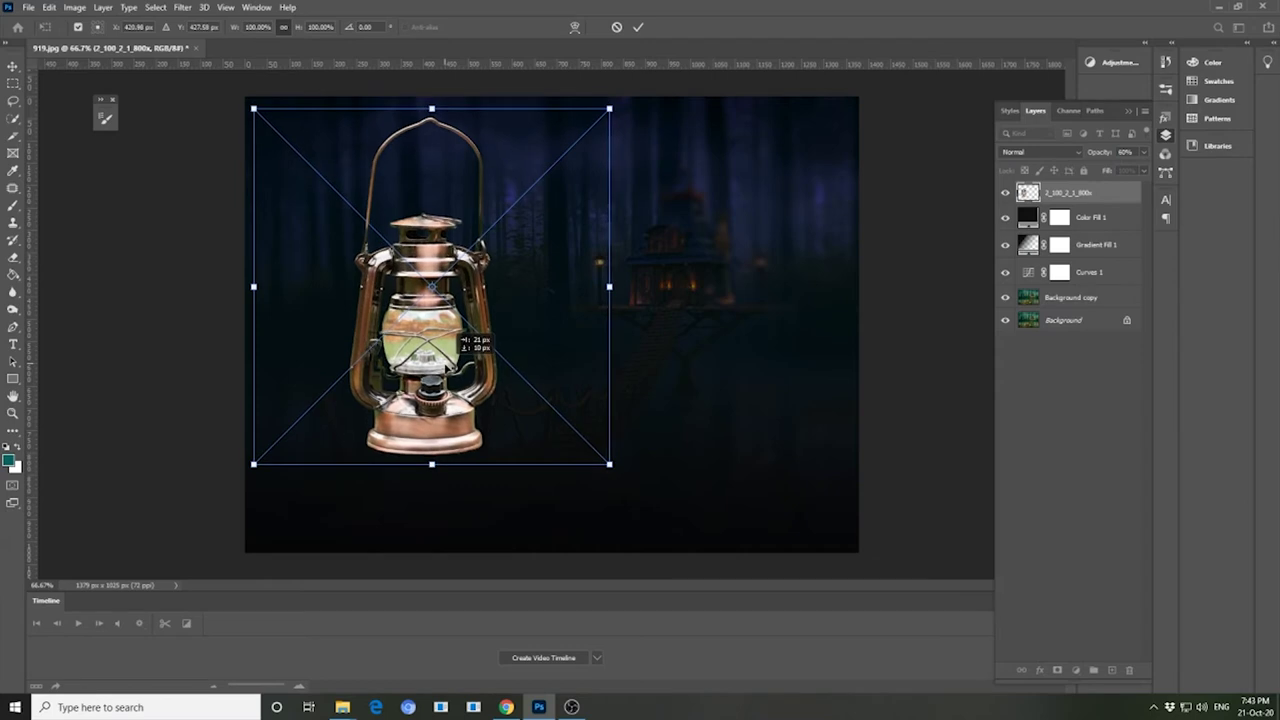
{"action": "key", "text": "Return"}
{"action": "left_click", "coordinate": [150, 247]}
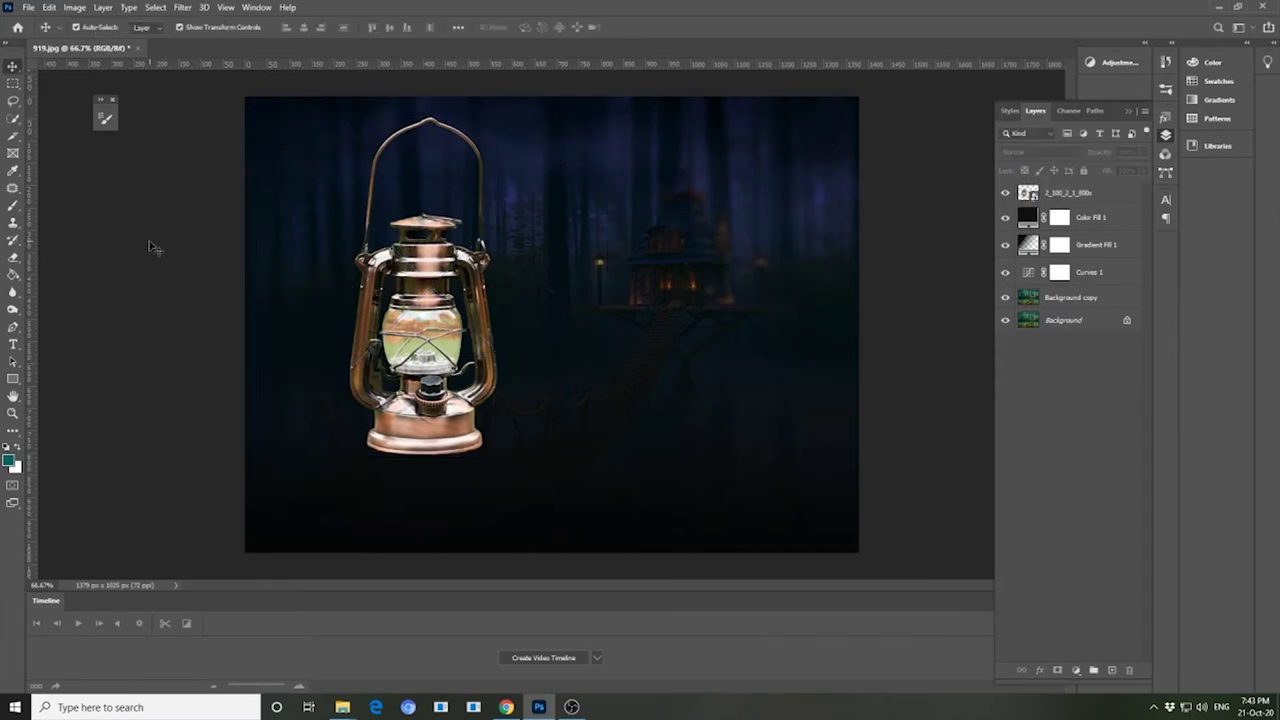
{"action": "left_click", "coordinate": [420, 320]}
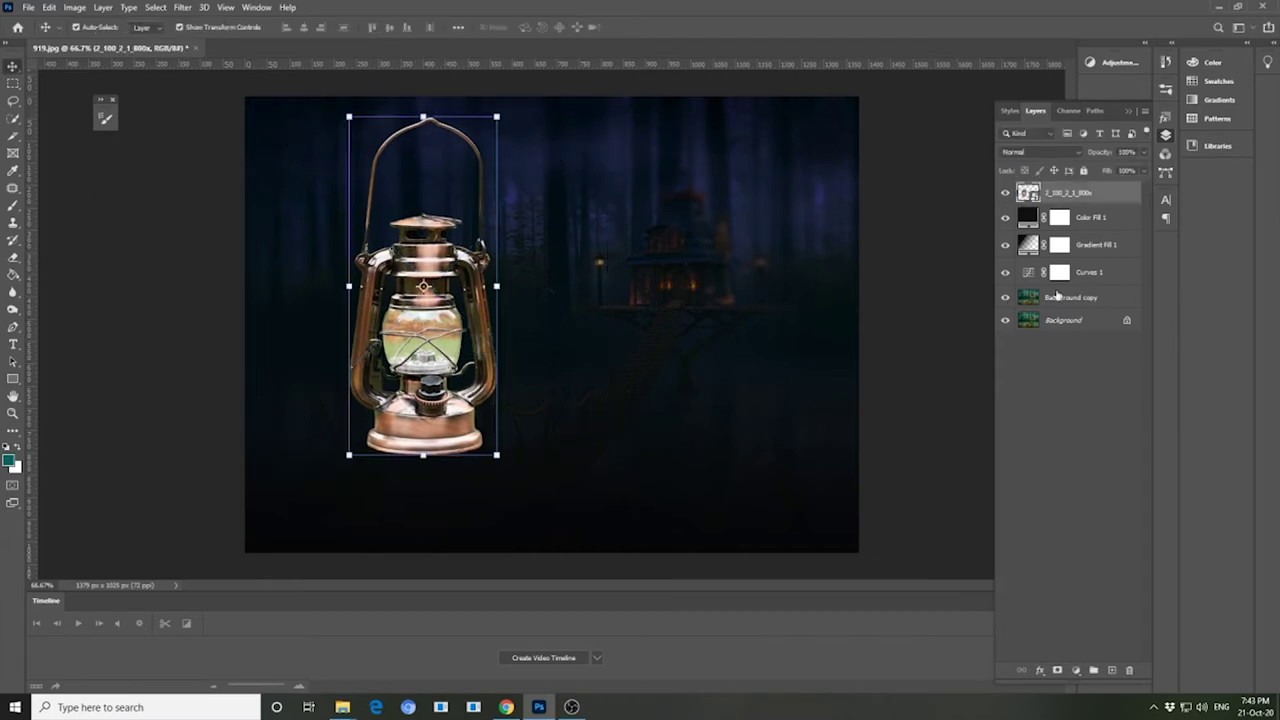
{"action": "left_click", "coordinate": [1076, 670]}
{"action": "left_click", "coordinate": [1094, 501]}
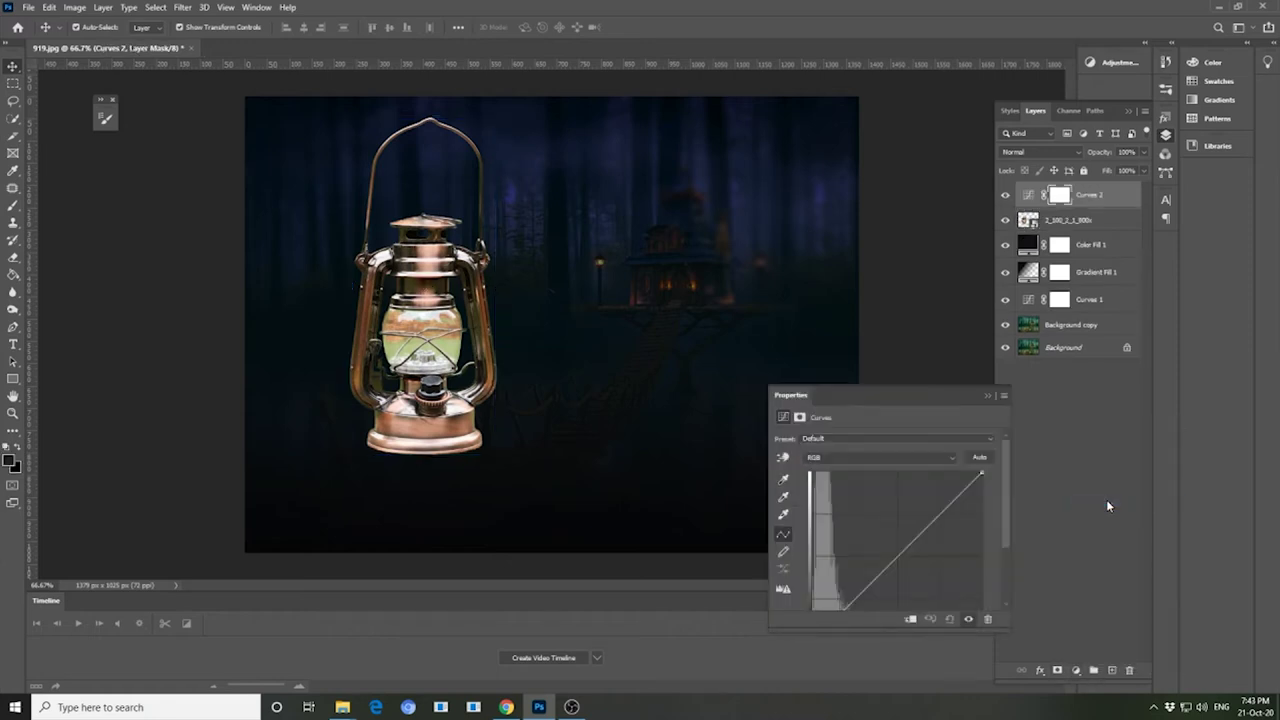
{"action": "left_click_drag", "start_coordinate": [917, 537], "coordinate": [928, 560]}
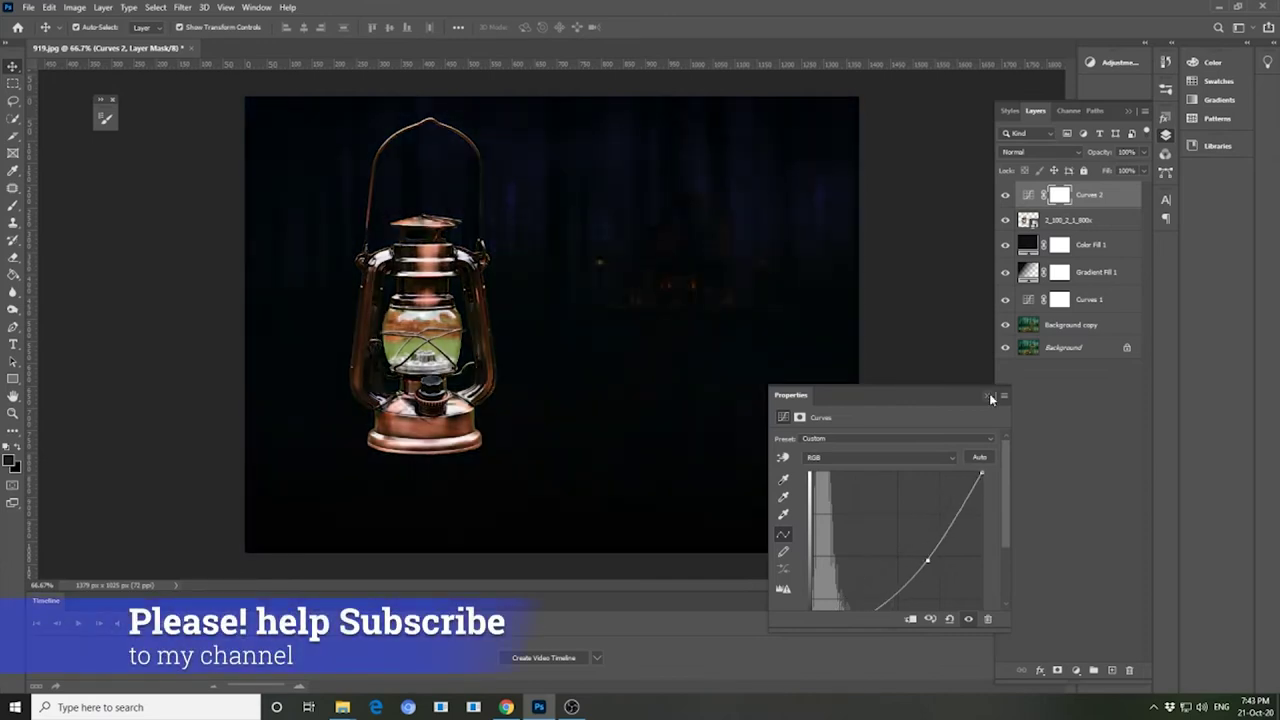
{"action": "left_click", "coordinate": [990, 397]}
{"action": "left_click", "coordinate": [1068, 220]}
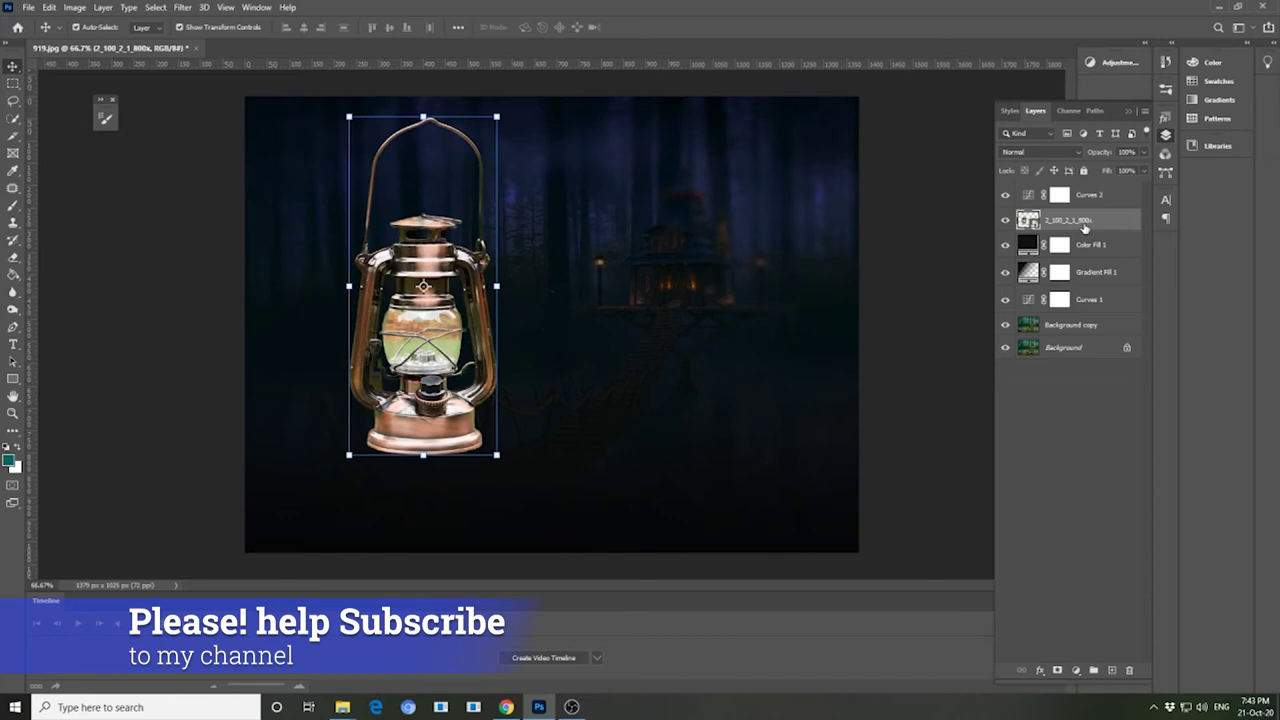
{"action": "key", "text": "ctrl+z"}
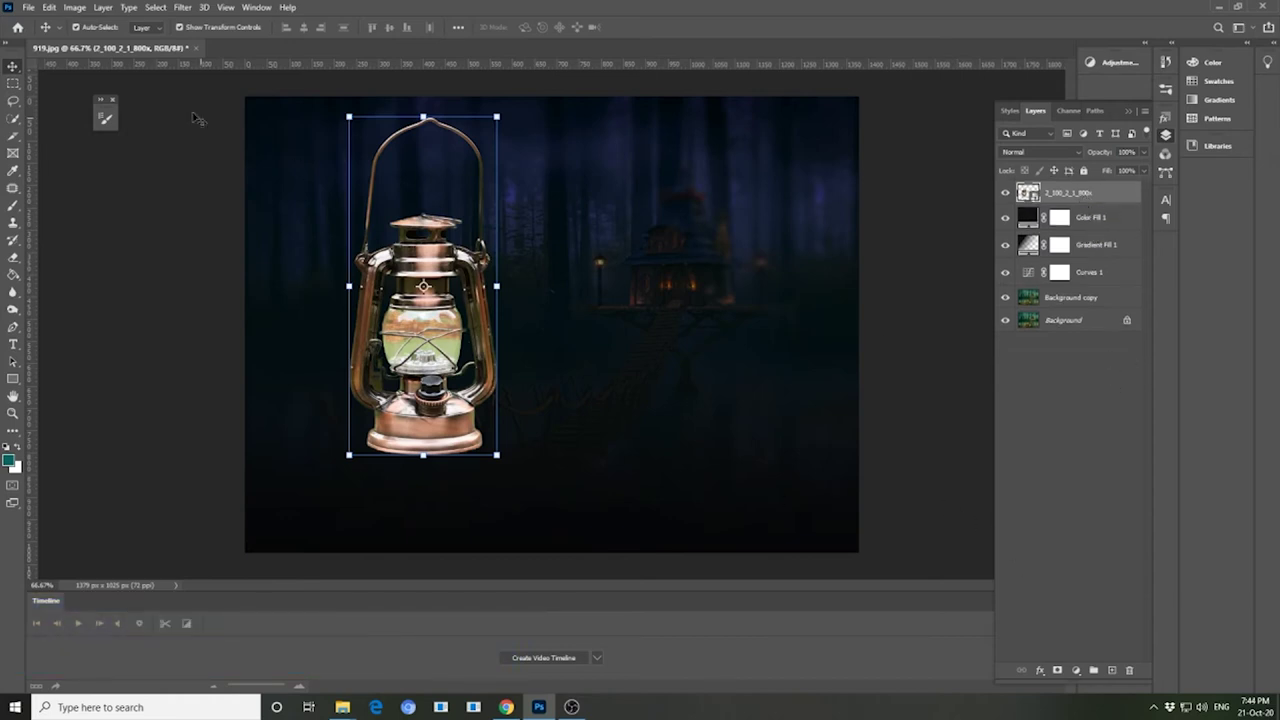
{"action": "left_click", "coordinate": [75, 7]}
{"action": "mouse_move", "coordinate": [96, 41]}
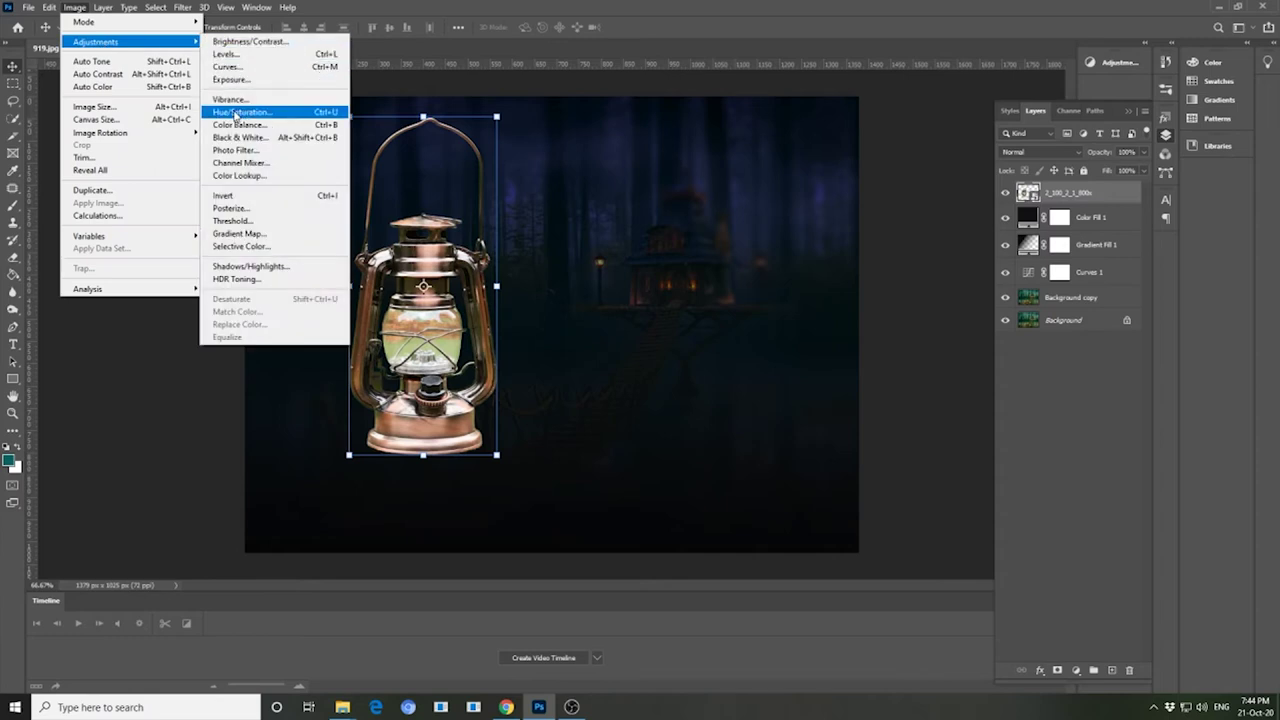
- Try a darkening Curves adjustment with a raised Blue channel on the lantern, then discard it
{"action": "left_click", "coordinate": [228, 68]}
{"action": "left_click_drag", "start_coordinate": [480, 133], "coordinate": [631, 118]}
{"action": "left_click_drag", "start_coordinate": [709, 262], "coordinate": [717, 287]}
{"action": "left_click_drag", "start_coordinate": [717, 125], "coordinate": [866, 149]}
{"action": "left_click_drag", "start_coordinate": [868, 311], "coordinate": [873, 313]}
{"action": "left_click", "coordinate": [849, 191]}
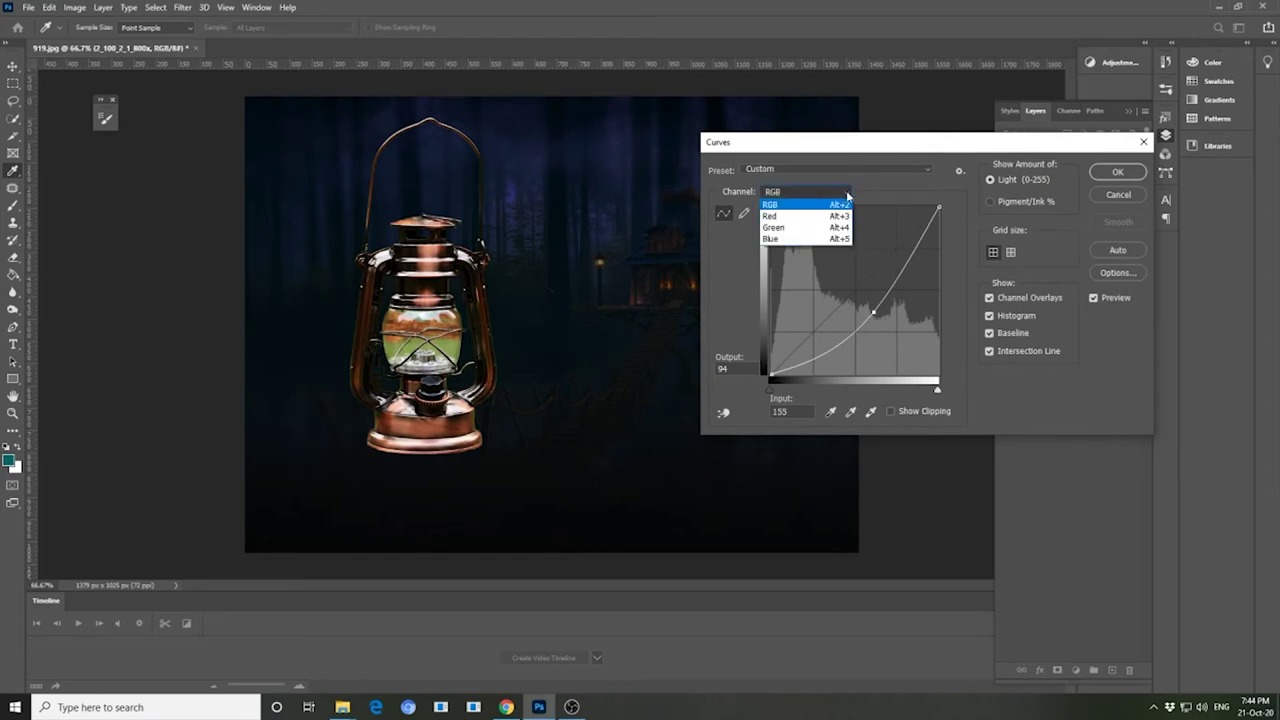
{"action": "left_click", "coordinate": [845, 241]}
{"action": "left_click_drag", "start_coordinate": [855, 298], "coordinate": [838, 284]}
{"action": "left_click", "coordinate": [849, 191]}
{"action": "left_click", "coordinate": [845, 224]}
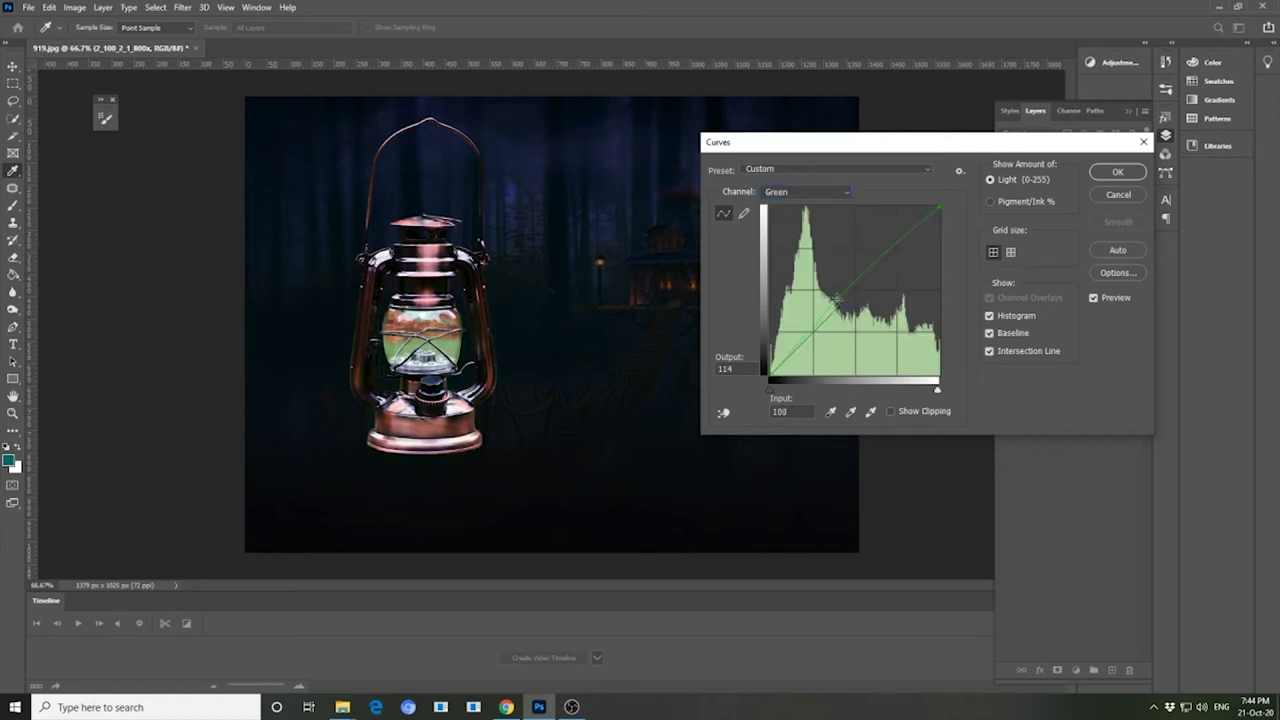
{"action": "left_click", "coordinate": [1144, 141]}
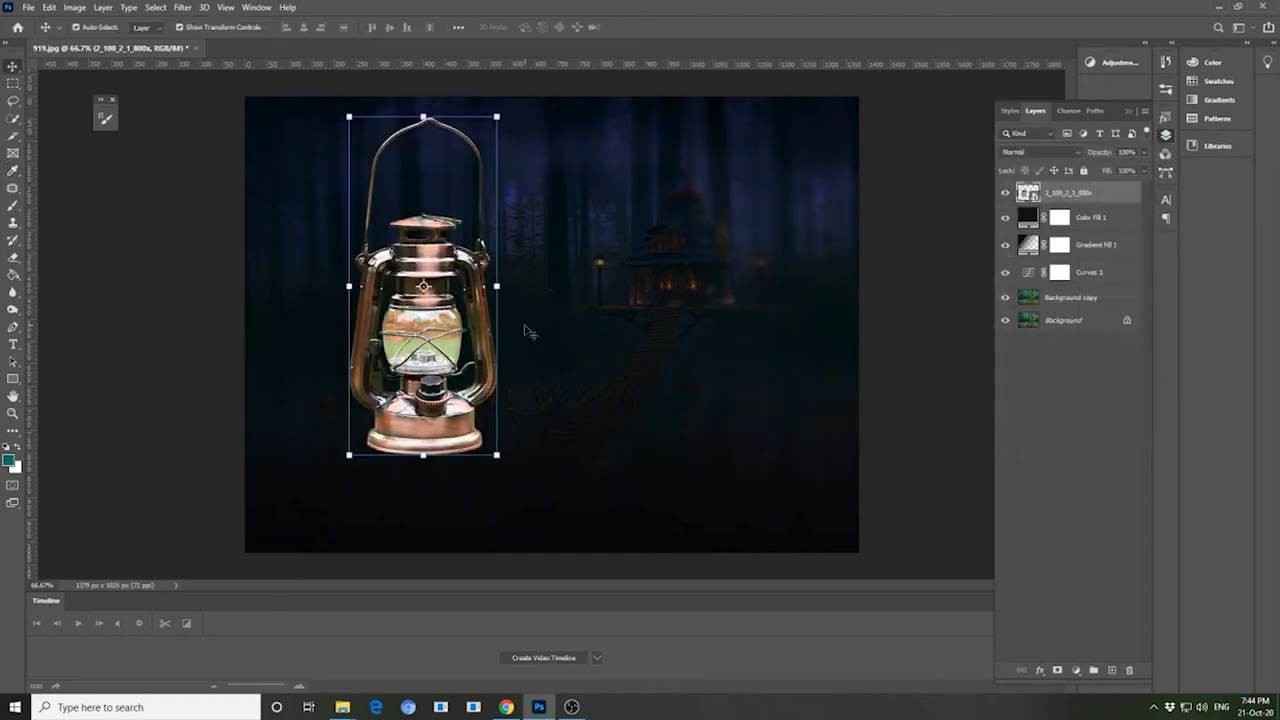
- Reapply Curves to the lantern: darken overall, raise Blue, lower Green, and collapse its smart filter
{"action": "left_click", "coordinate": [76, 8]}
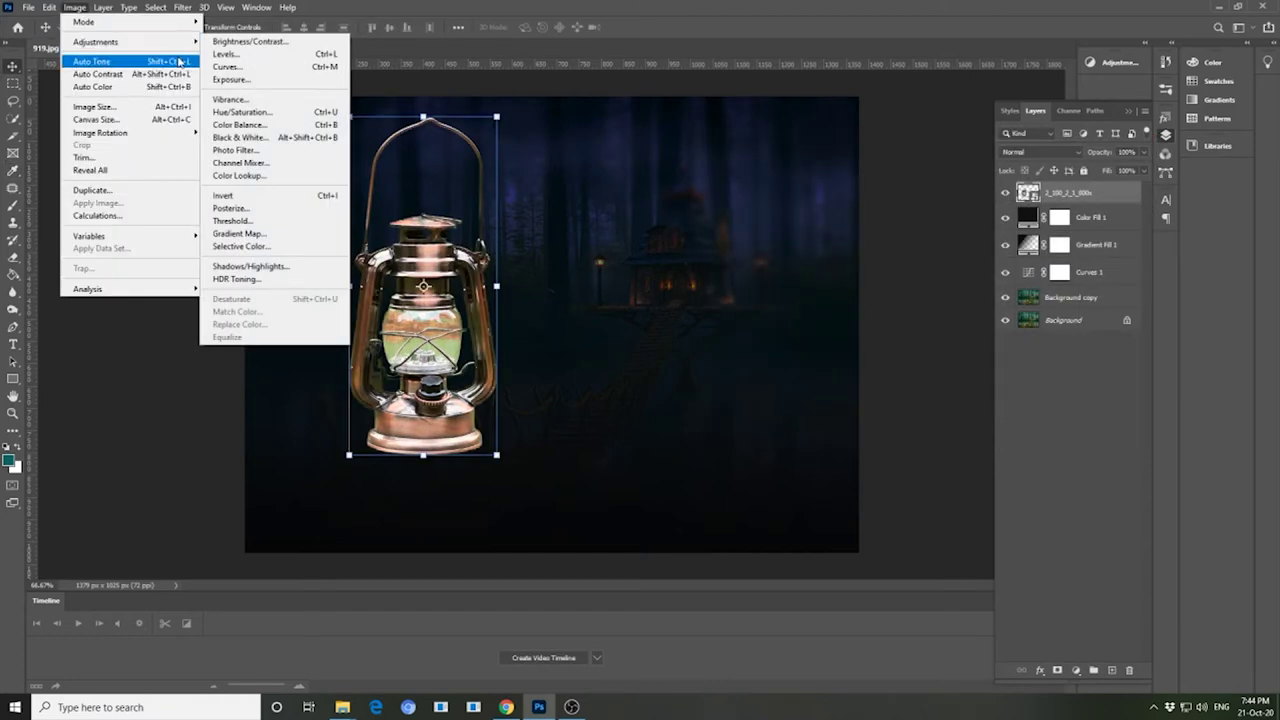
{"action": "left_click", "coordinate": [235, 70]}
{"action": "left_click_drag", "start_coordinate": [853, 294], "coordinate": [855, 318]}
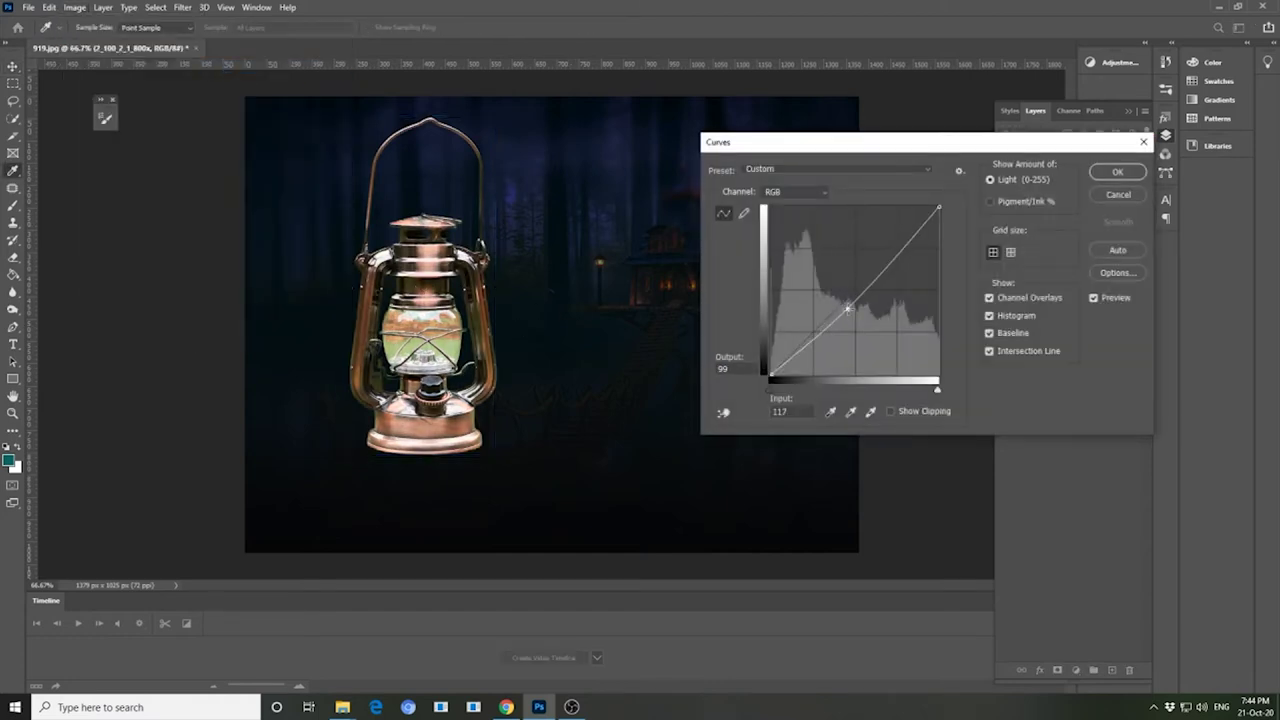
{"action": "left_click", "coordinate": [795, 191]}
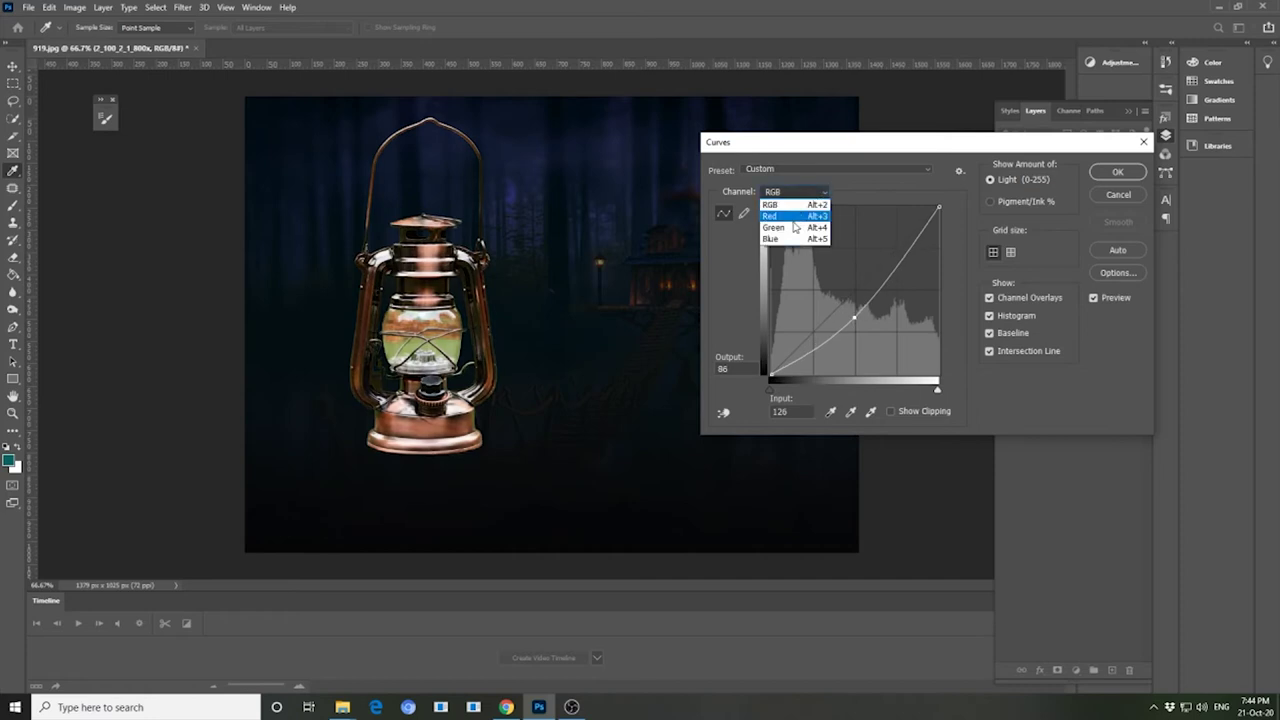
{"action": "left_click", "coordinate": [782, 243]}
{"action": "left_click_drag", "start_coordinate": [844, 292], "coordinate": [838, 289]}
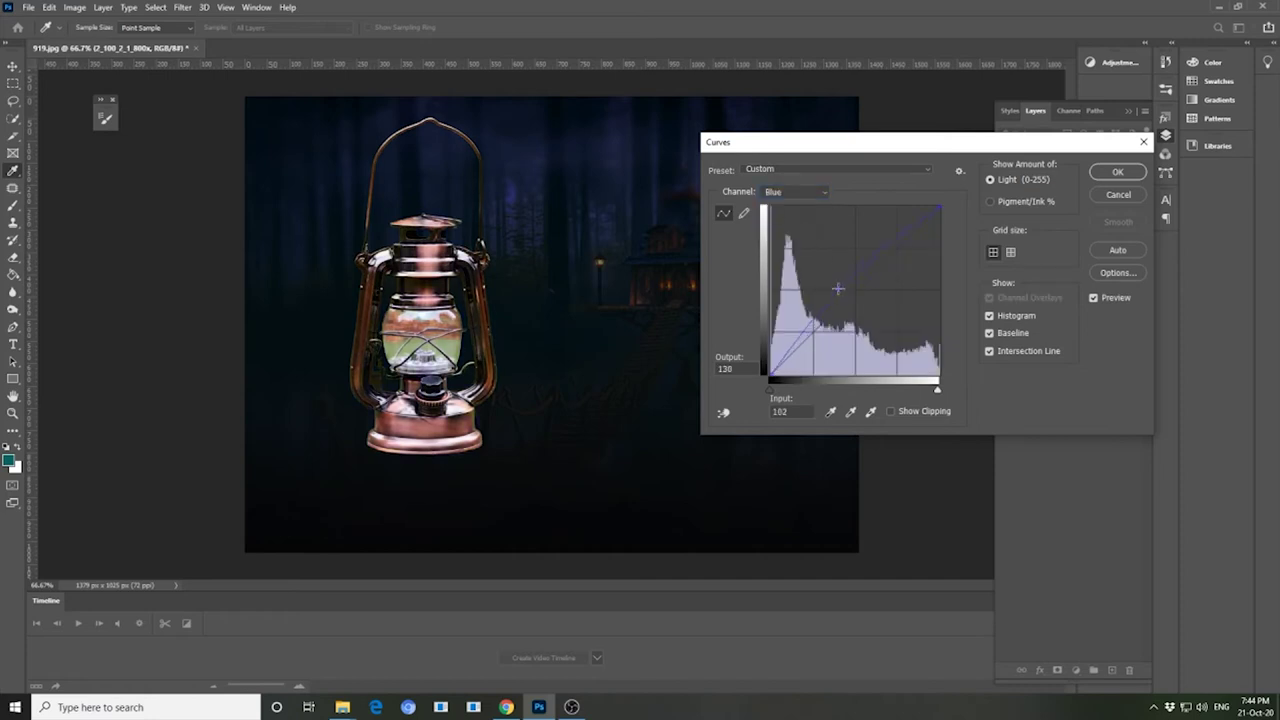
{"action": "left_click", "coordinate": [813, 192]}
{"action": "left_click", "coordinate": [793, 229]}
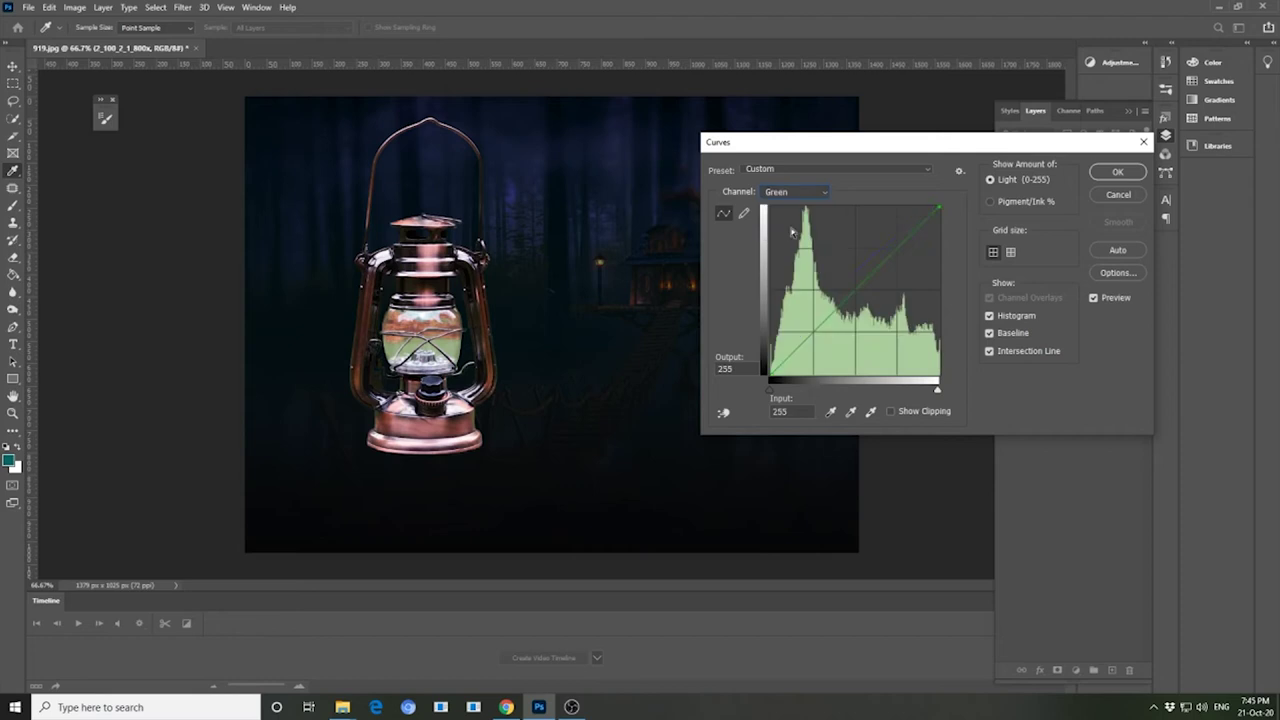
{"action": "left_click_drag", "start_coordinate": [841, 300], "coordinate": [848, 317]}
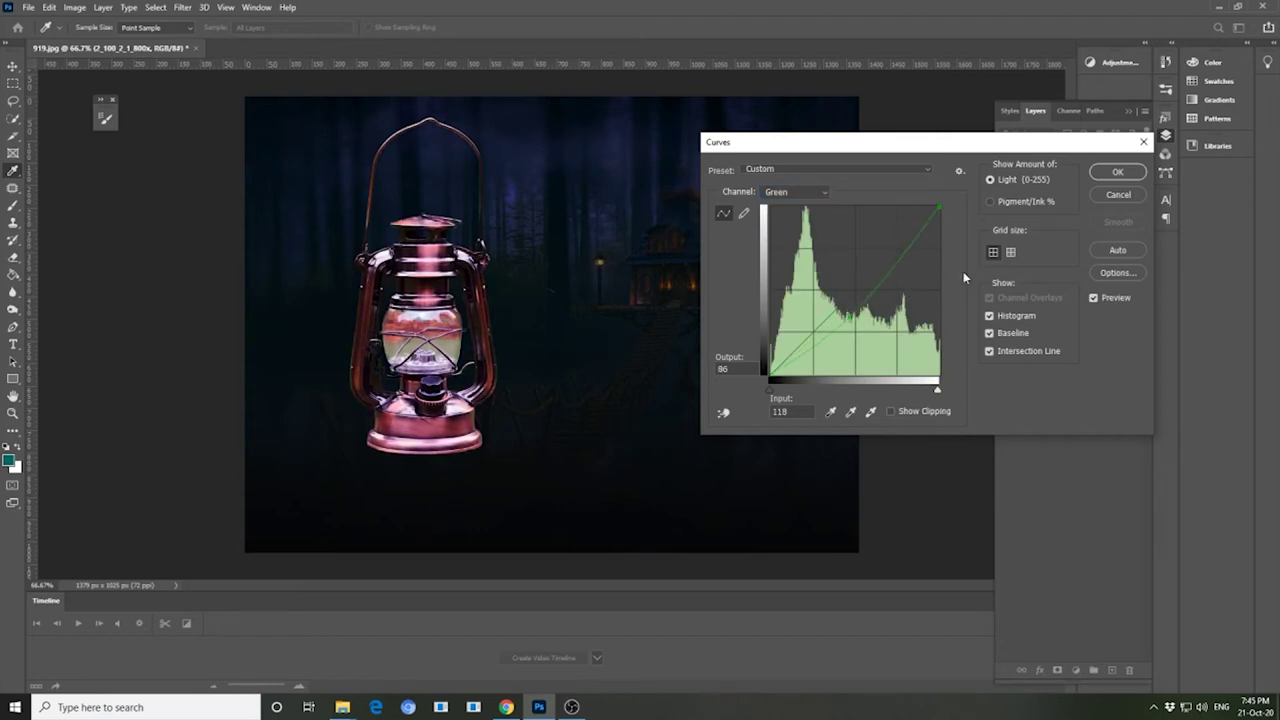
{"action": "left_click", "coordinate": [1117, 171]}
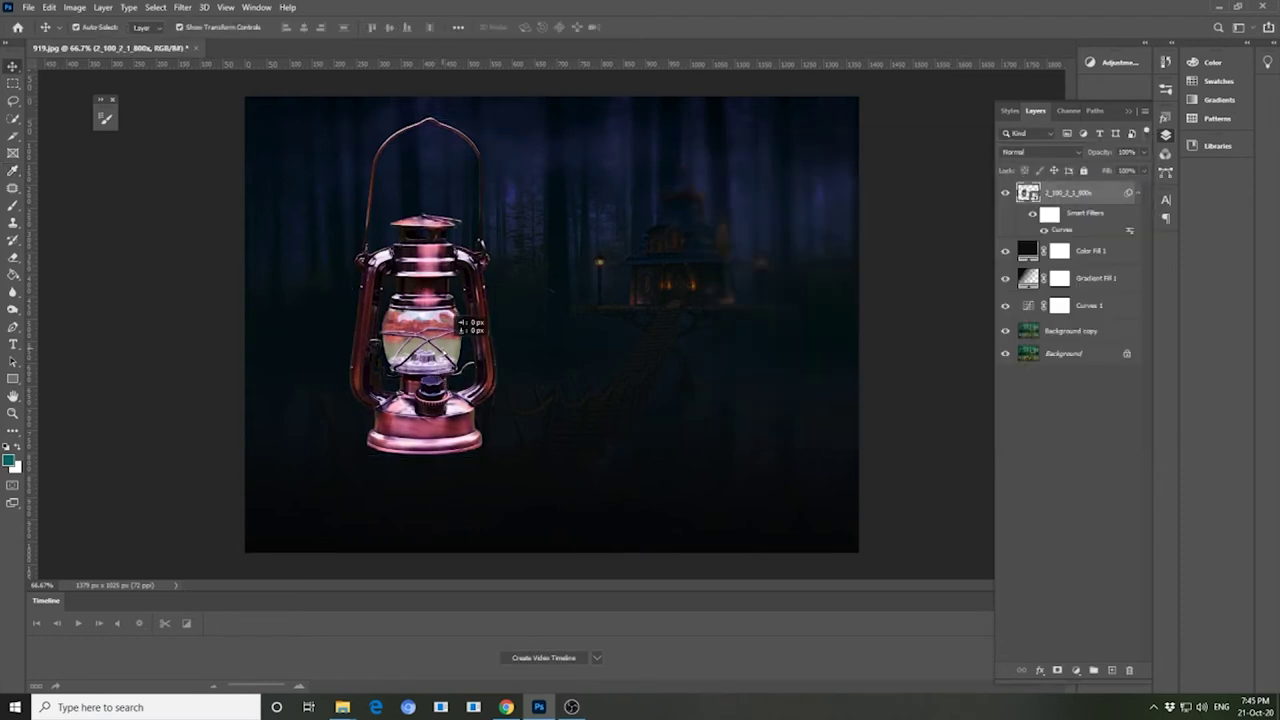
{"action": "key", "text": "ctrl+t"}
{"action": "left_click", "coordinate": [1140, 194]}
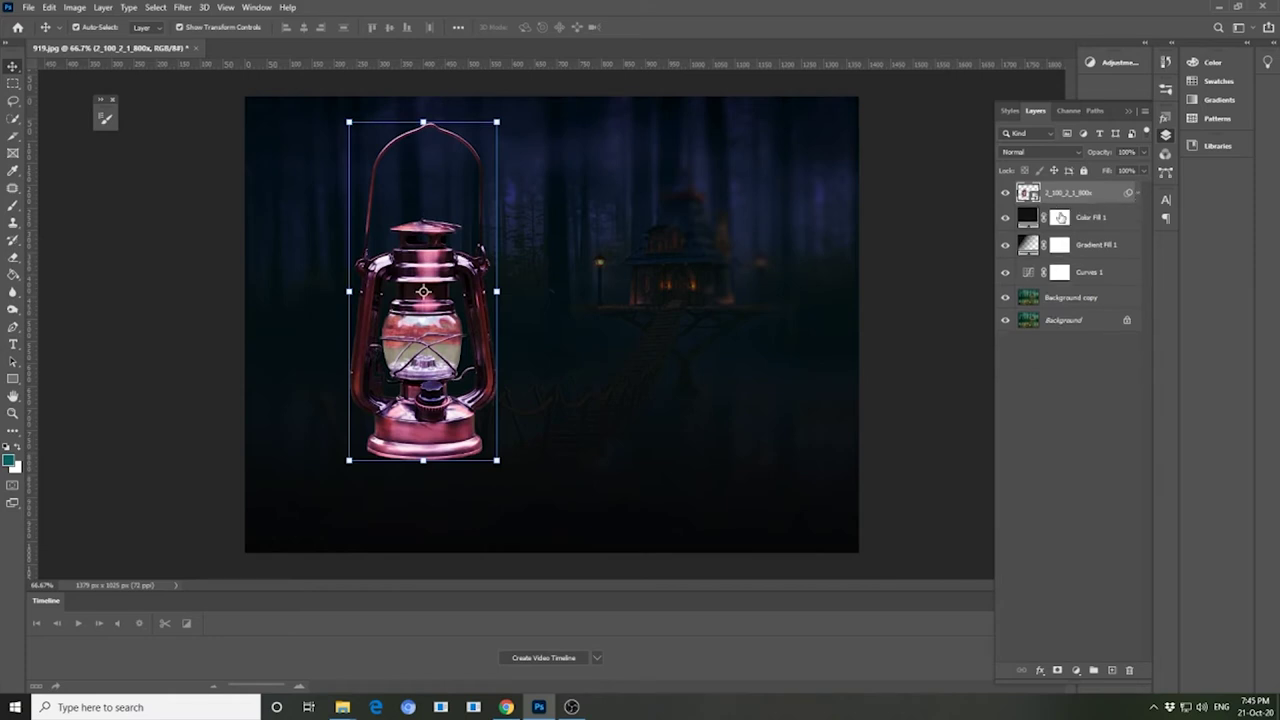
- Start a dark grey solid colour fill layer, then cancel it
{"action": "left_click", "coordinate": [1077, 671]}
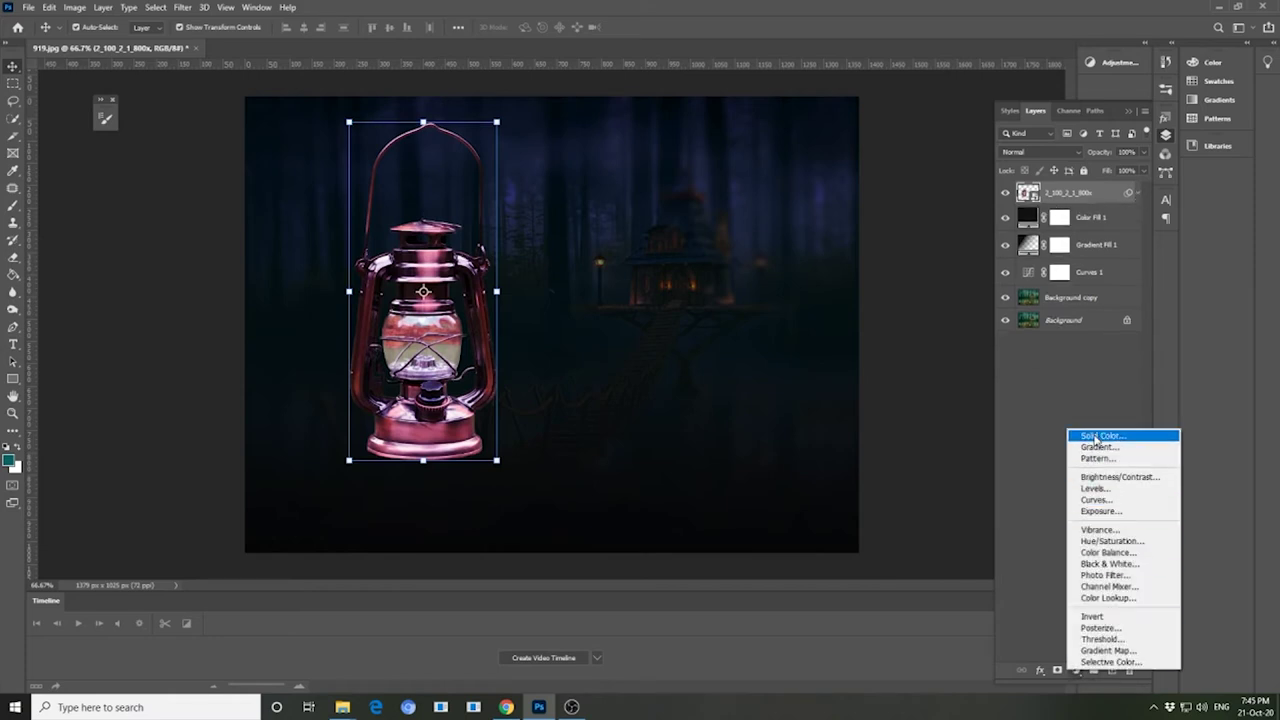
{"action": "left_click", "coordinate": [1095, 438]}
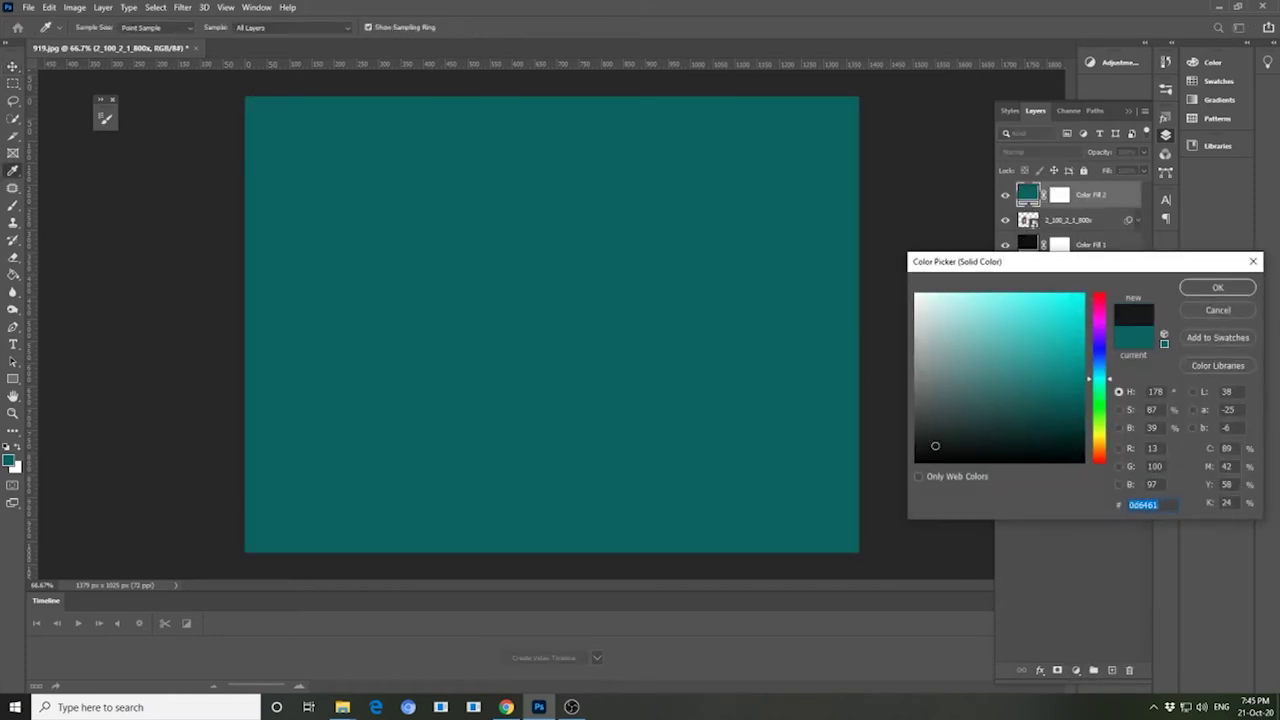
{"action": "left_click", "coordinate": [932, 444]}
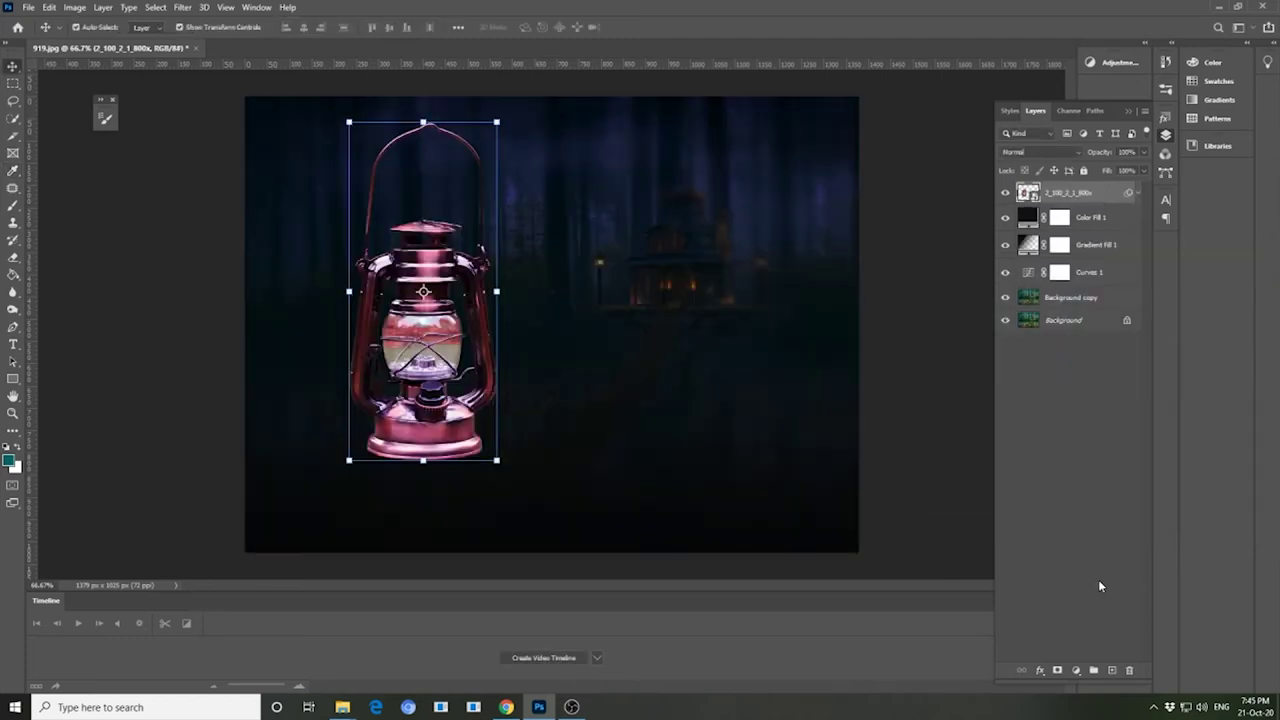
- Add a new layer and set up a soft round brush at 40% opacity in black
{"action": "left_click", "coordinate": [1112, 670]}
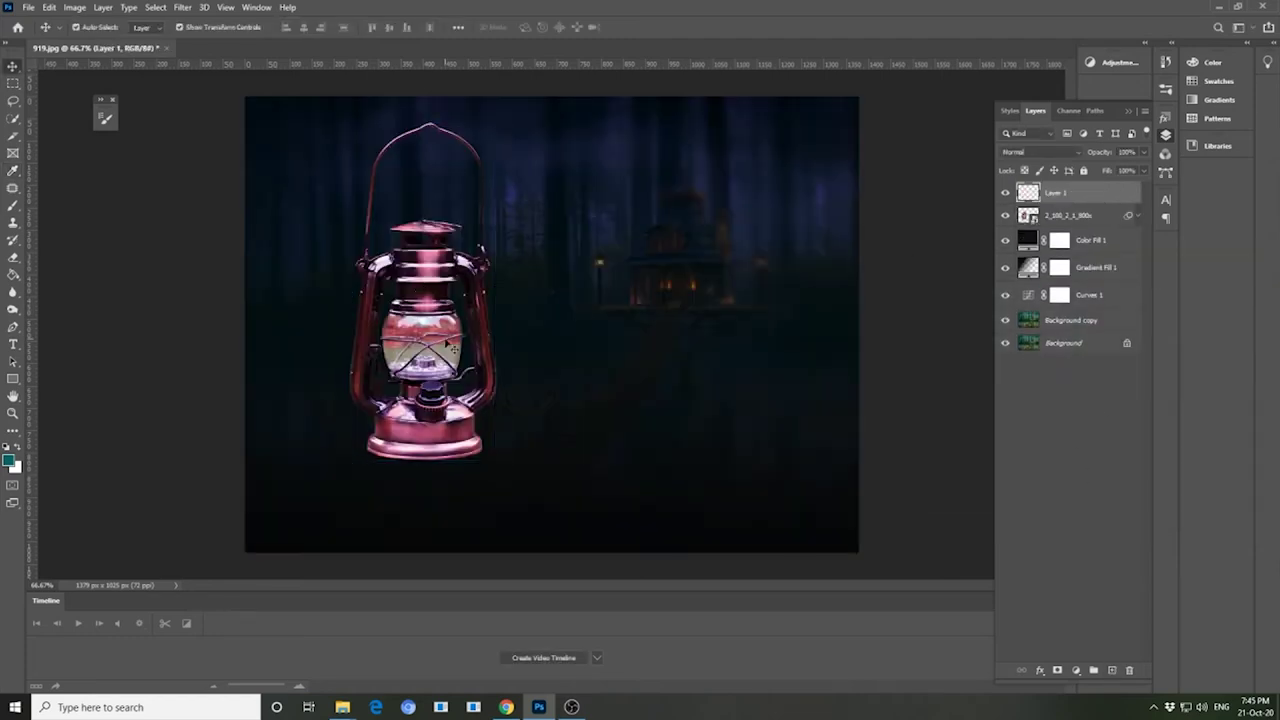
{"action": "left_click", "coordinate": [14, 206]}
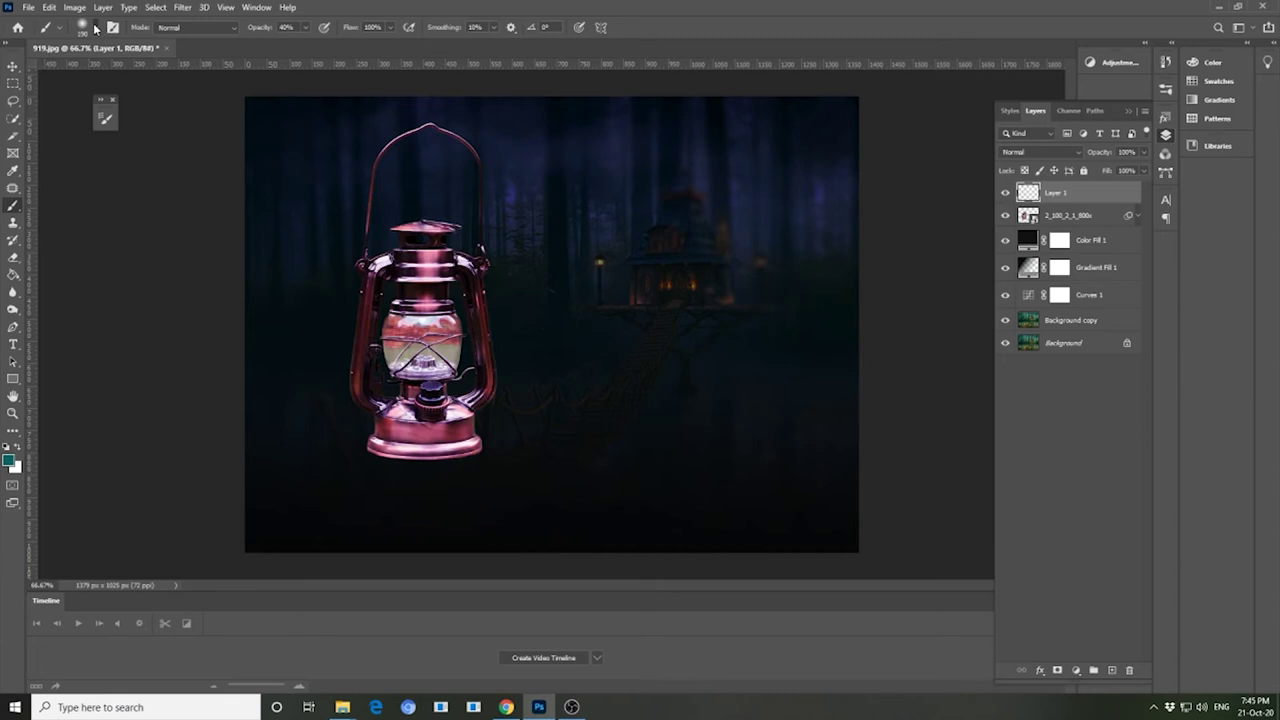
{"action": "left_click", "coordinate": [95, 28]}
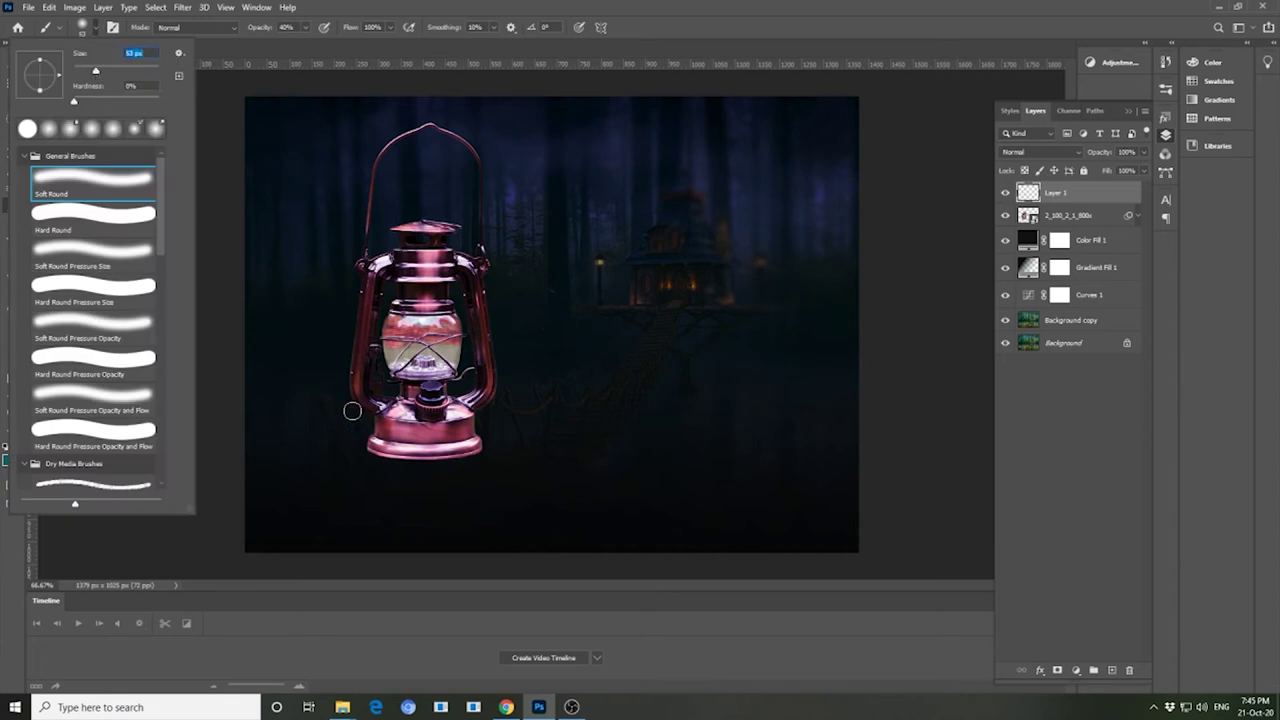
{"action": "key", "text": "Return"}
{"action": "left_click", "coordinate": [10, 461]}
{"action": "left_click", "coordinate": [934, 450]}
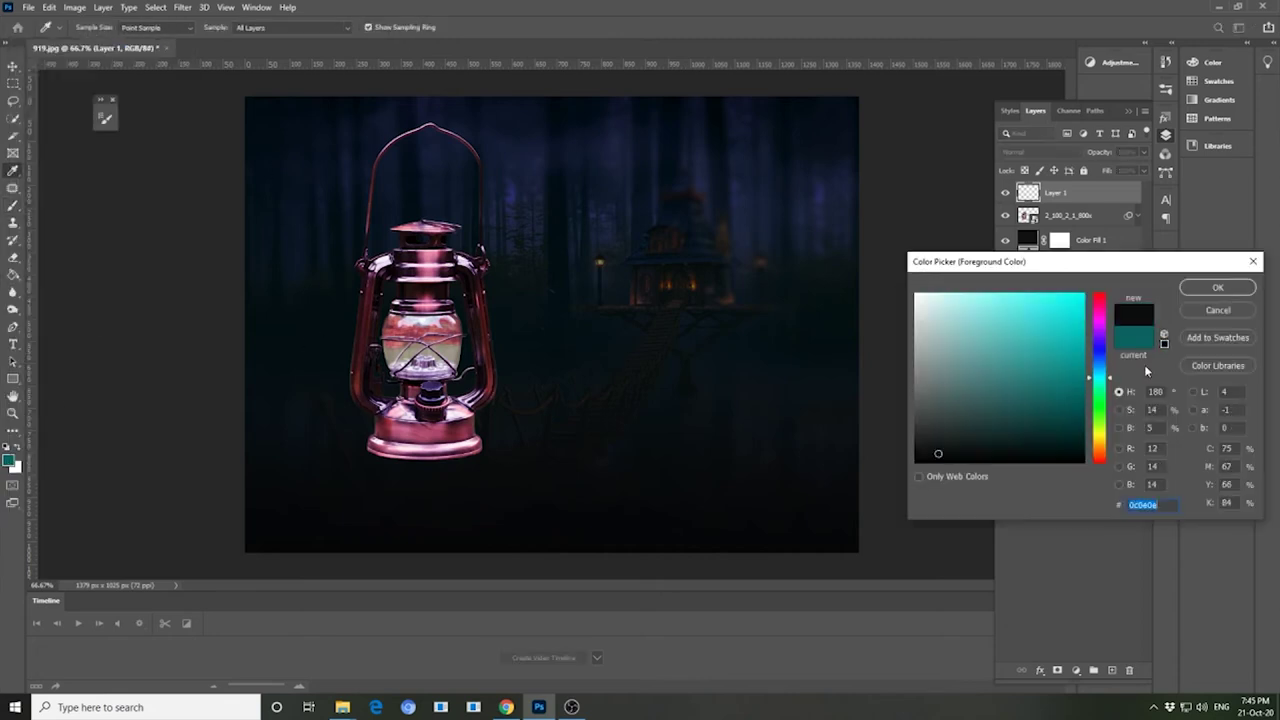
{"action": "left_click", "coordinate": [1217, 287]}
- Paint soft black strokes over the lantern's base and burner area
{"action": "mouse_move", "coordinate": [442, 433]}
{"action": "left_mouse_down"}
{"action": "mouse_move", "coordinate": [470, 437]}
{"action": "mouse_move", "coordinate": [373, 451]}
{"action": "mouse_move", "coordinate": [449, 424]}
{"action": "mouse_move", "coordinate": [424, 380]}
{"action": "left_mouse_up"}
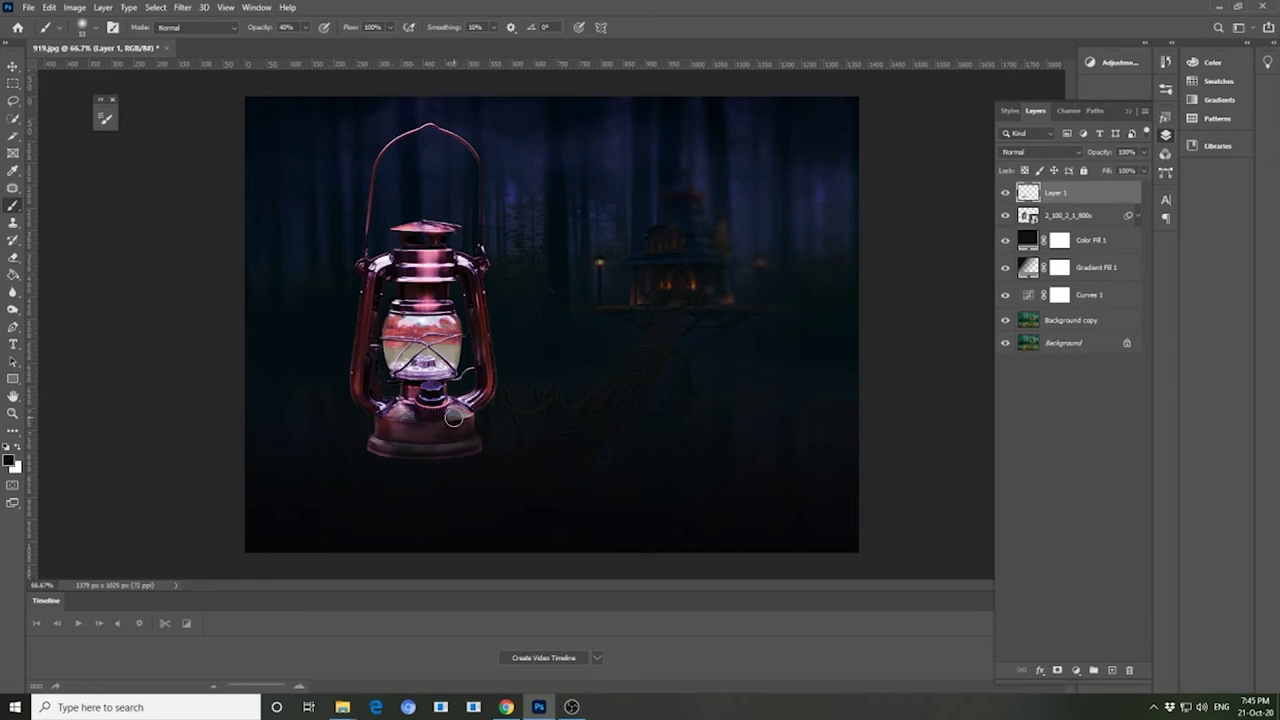
{"action": "left_click_drag", "start_coordinate": [424, 378], "coordinate": [440, 374]}
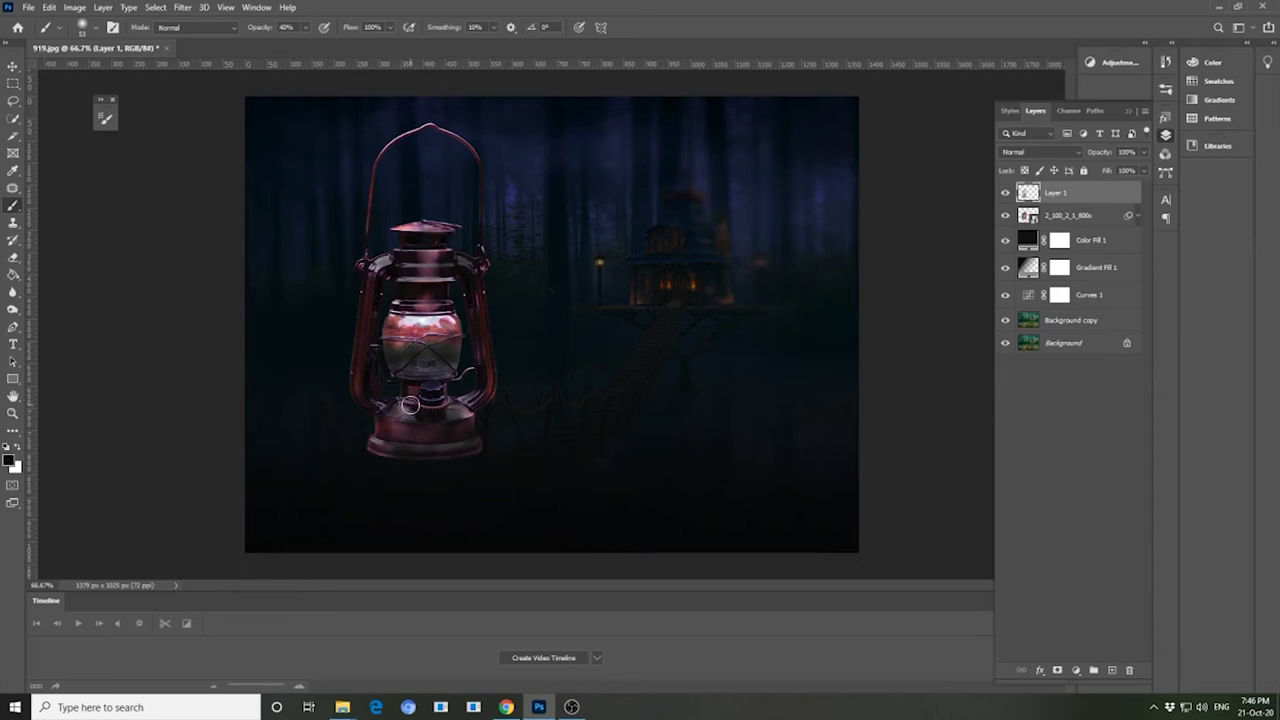
{"action": "left_click_drag", "start_coordinate": [433, 444], "coordinate": [558, 445]}
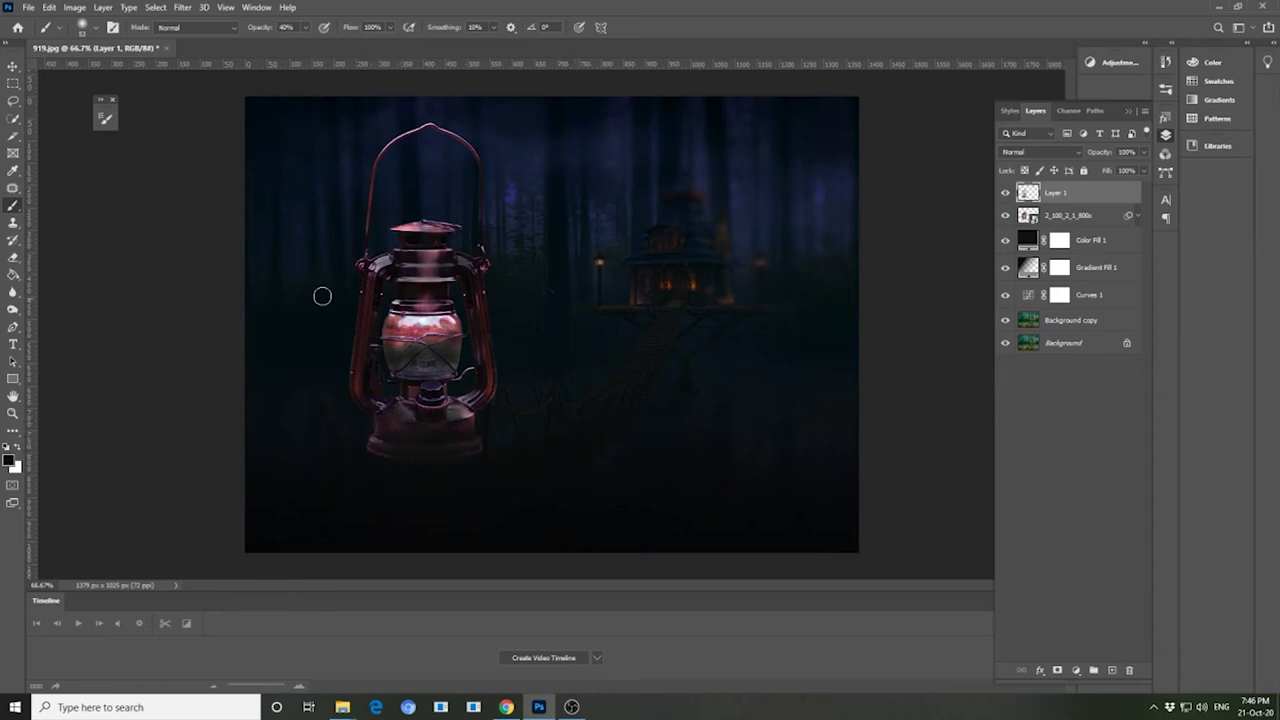
{"action": "left_click", "coordinate": [13, 68]}
- Add a lime green Color Fill 2 layer above Layer 1 and invert its mask to black
{"action": "left_click", "coordinate": [223, 381]}
{"action": "left_click", "coordinate": [480, 376]}
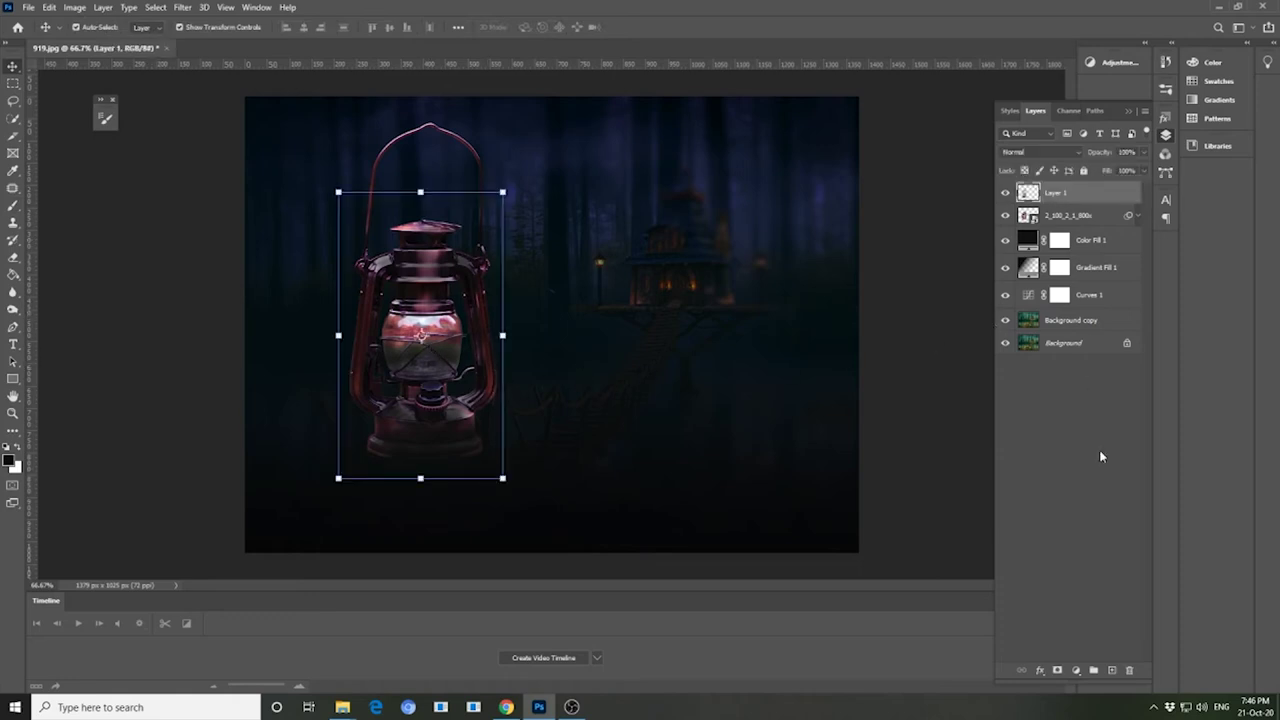
{"action": "left_click", "coordinate": [1076, 670]}
{"action": "left_click", "coordinate": [1088, 440]}
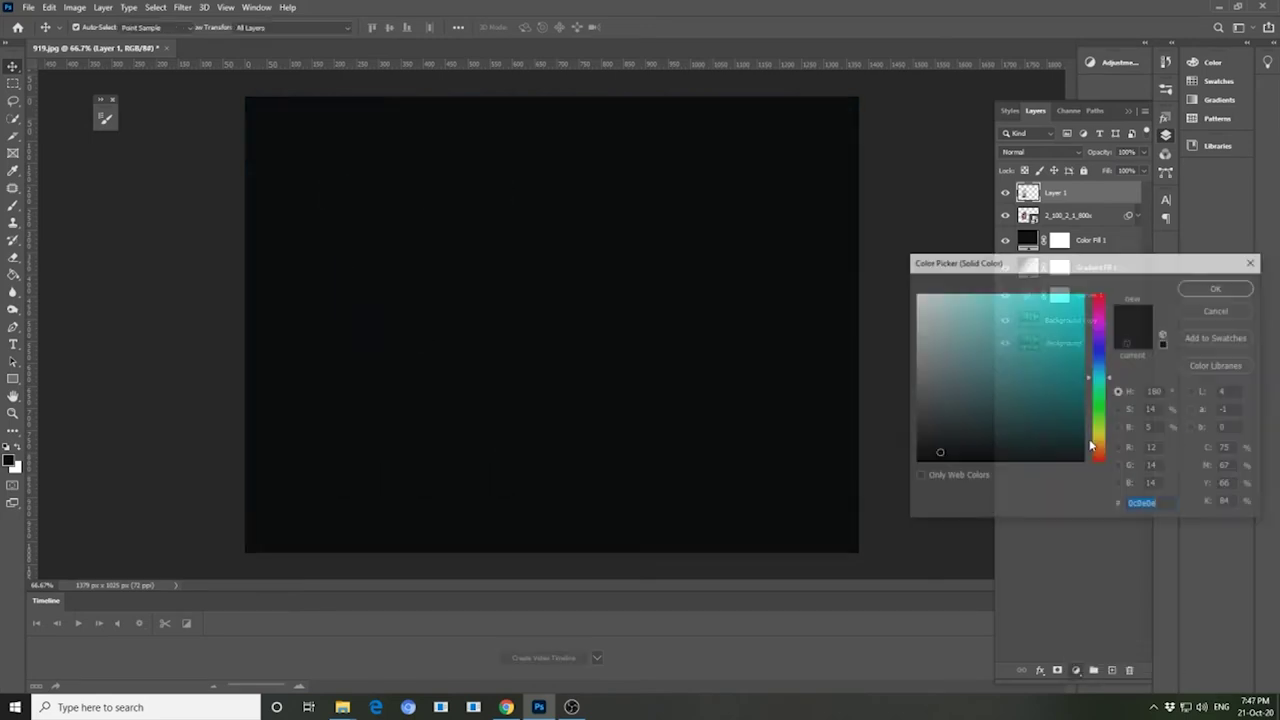
{"action": "left_click_drag", "start_coordinate": [1101, 410], "coordinate": [1101, 428]}
{"action": "left_click", "coordinate": [1064, 319]}
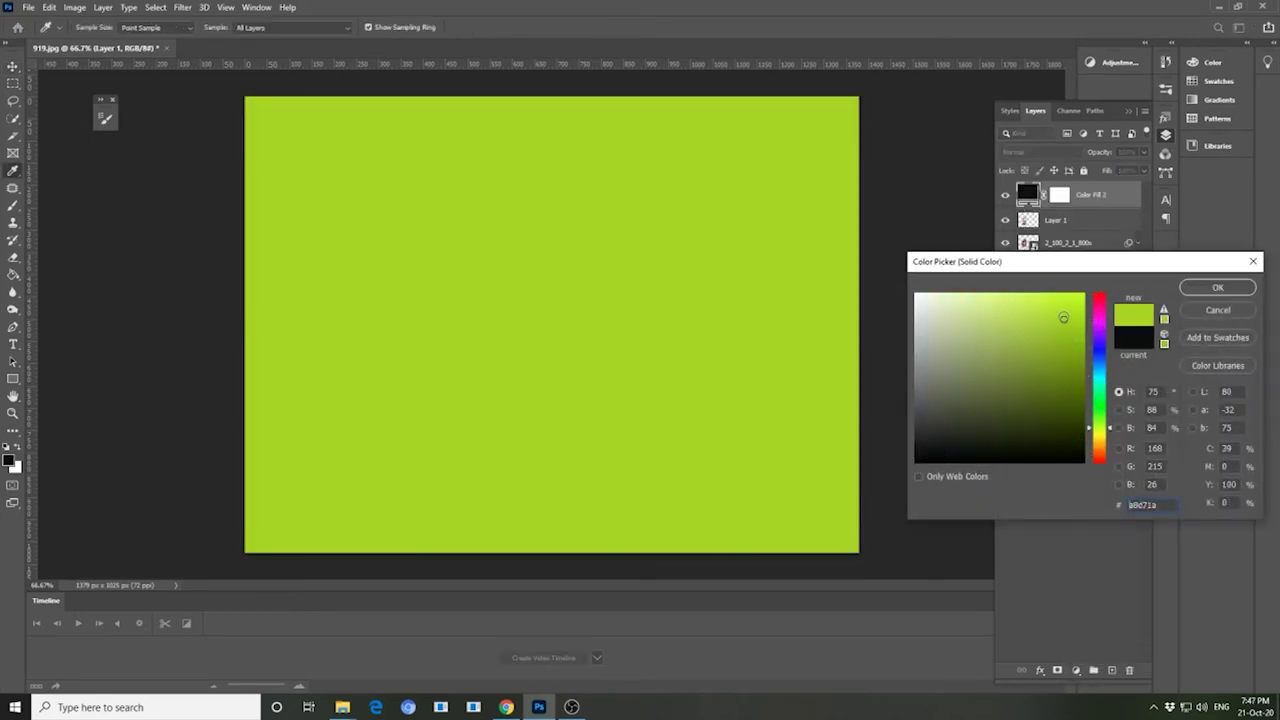
{"action": "left_click", "coordinate": [1078, 314]}
{"action": "left_click", "coordinate": [1218, 287]}
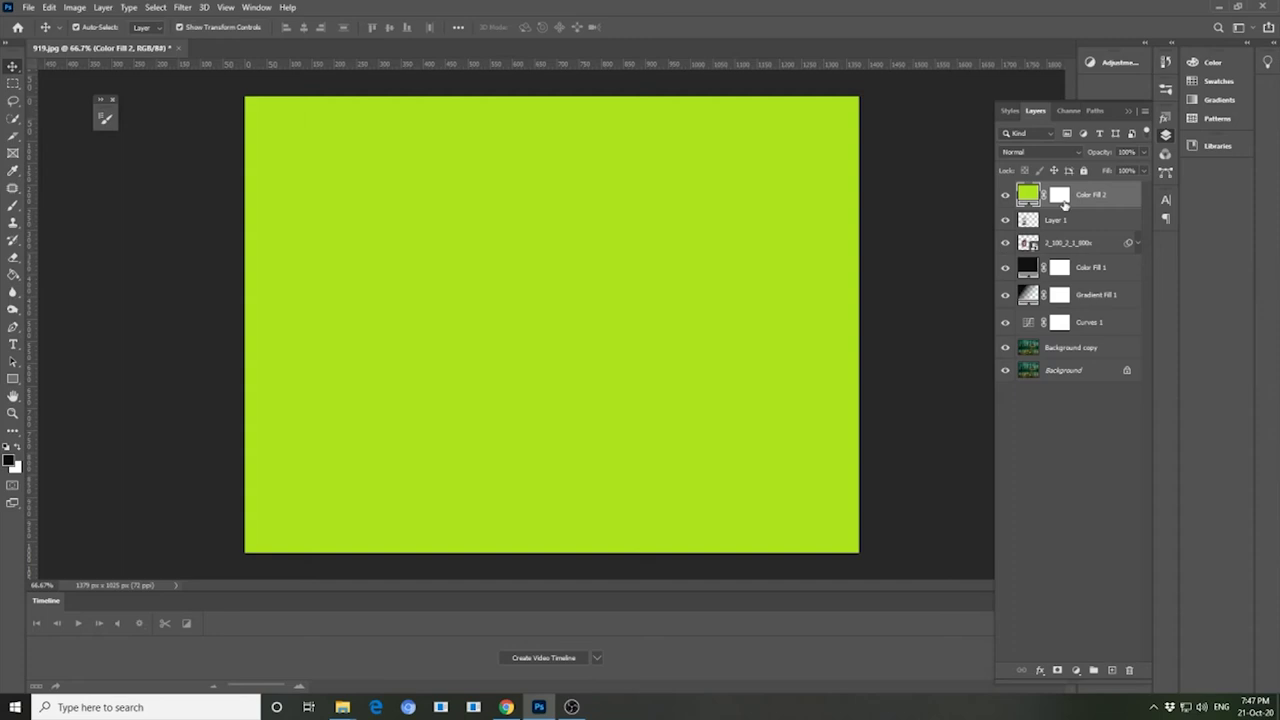
{"action": "key", "text": "ctrl+i"}
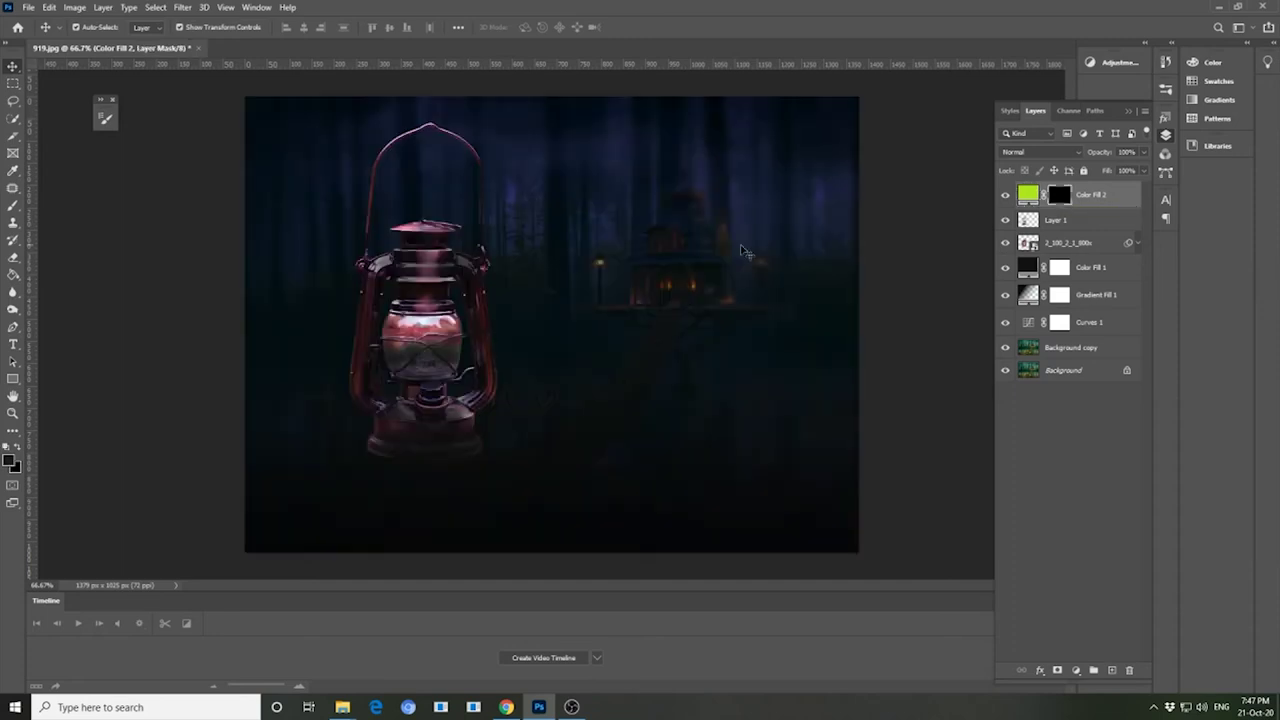
{"action": "key", "text": "ctrl+1"}
{"action": "key", "text": "b"}
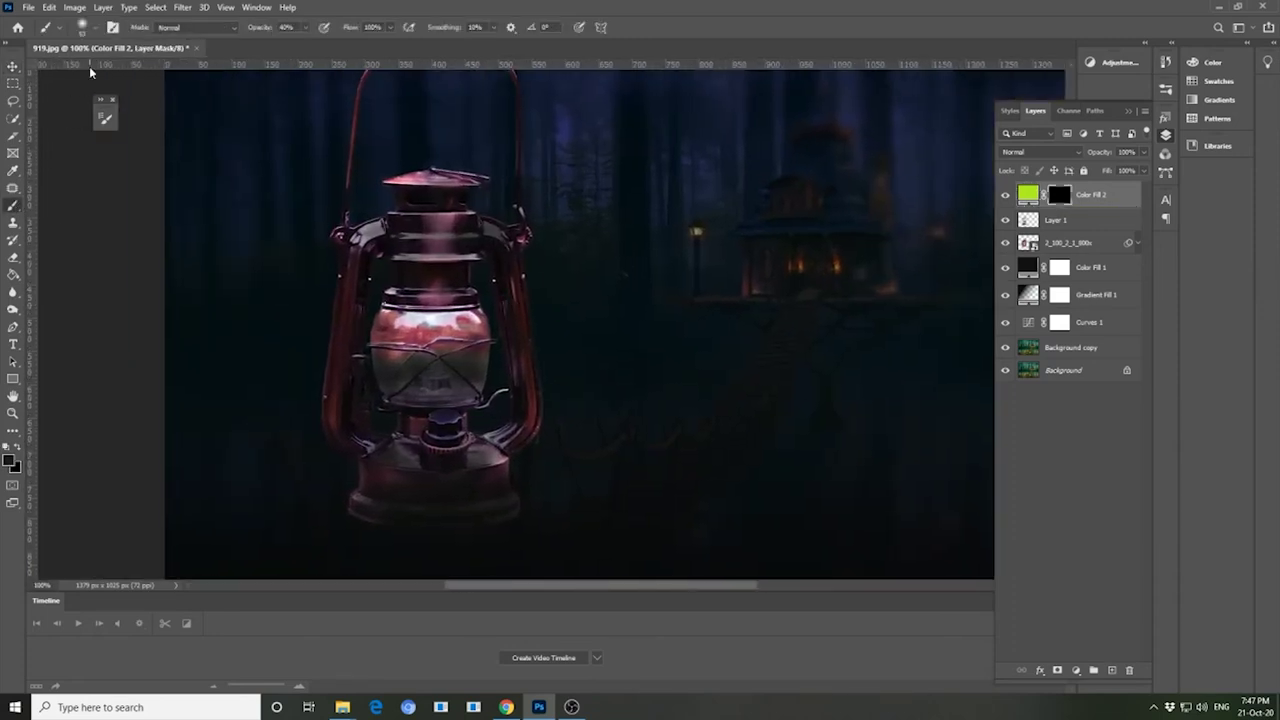
{"action": "right_click", "coordinate": [100, 108]}
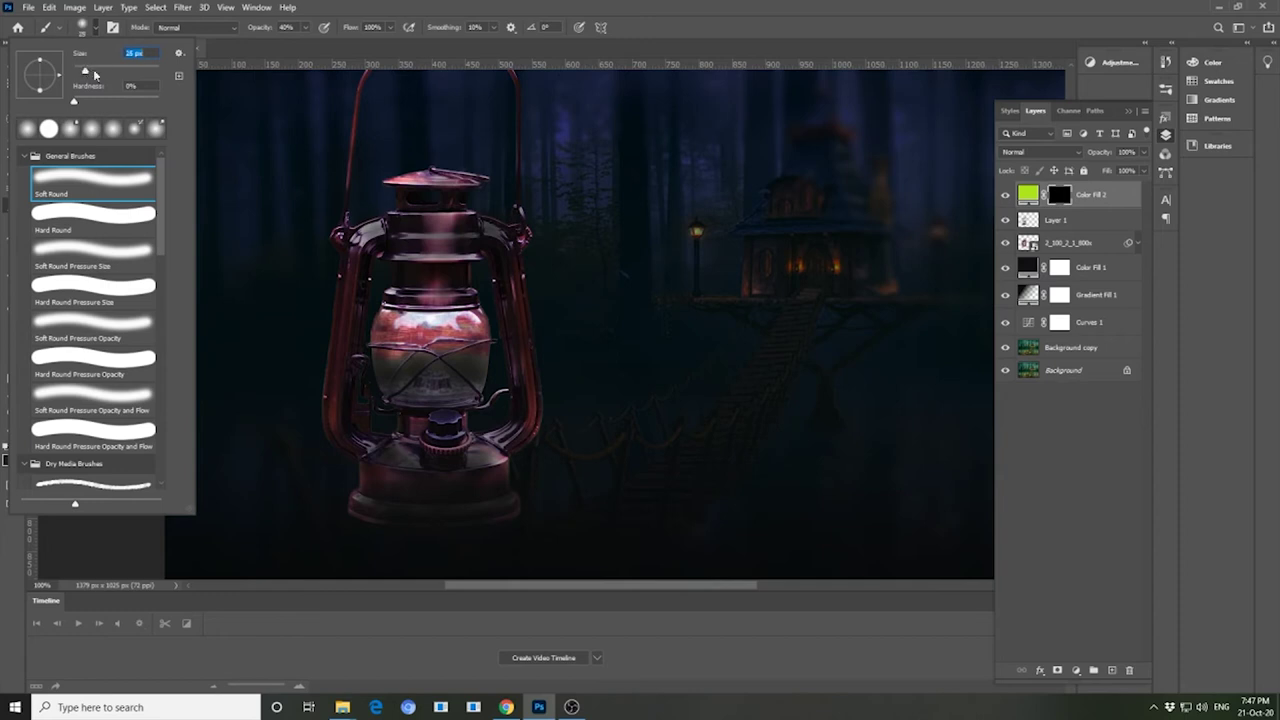
{"action": "key", "text": "Return"}
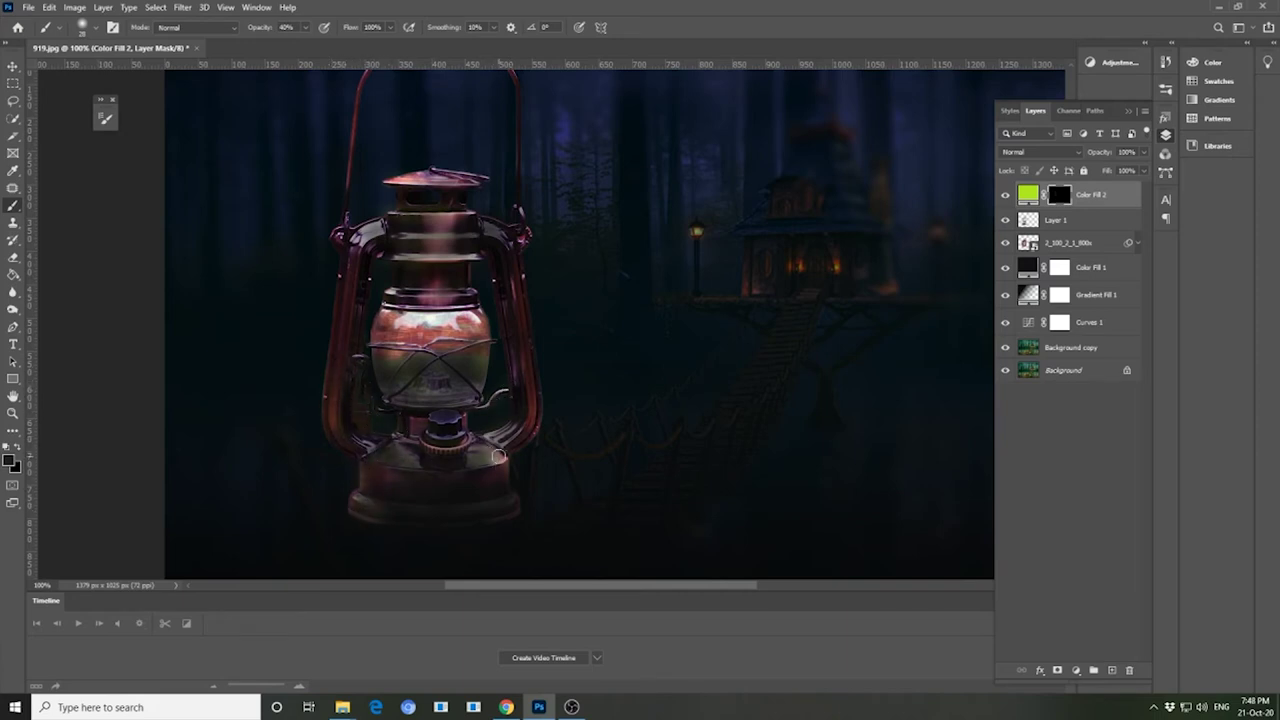
{"action": "scroll", "coordinate": [480, 373], "scroll_direction": "up", "scroll_amount": 2}
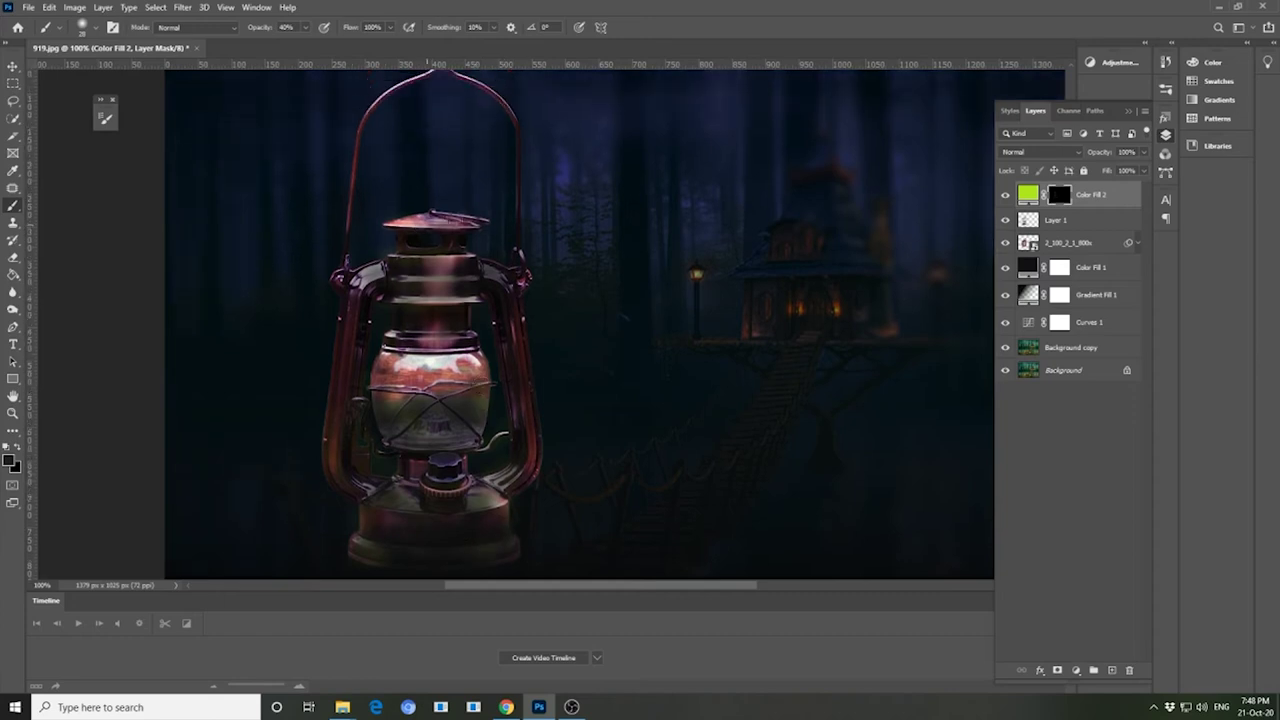
{"action": "scroll", "coordinate": [394, 93], "scroll_direction": "up", "scroll_amount": 1}
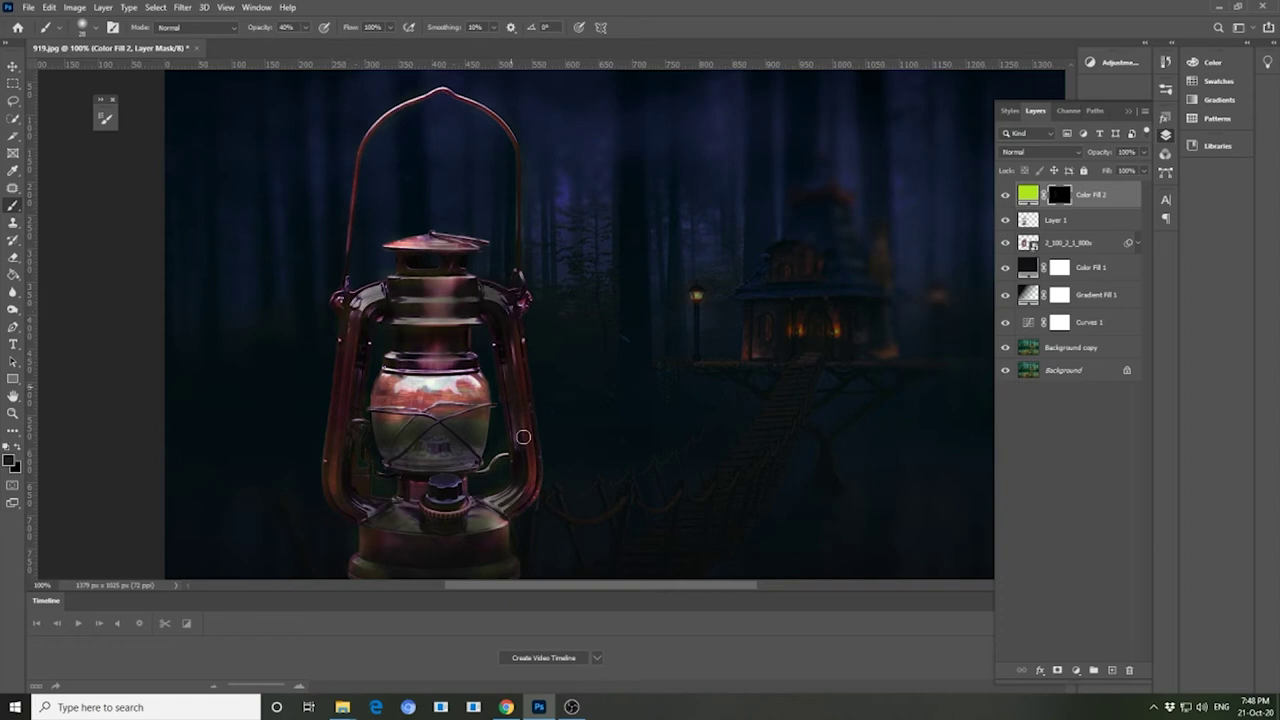
{"action": "scroll", "coordinate": [410, 440], "scroll_direction": "down", "scroll_amount": 2}
{"action": "key", "text": "ctrl+minus"}
{"action": "key", "text": "ctrl+minus"}
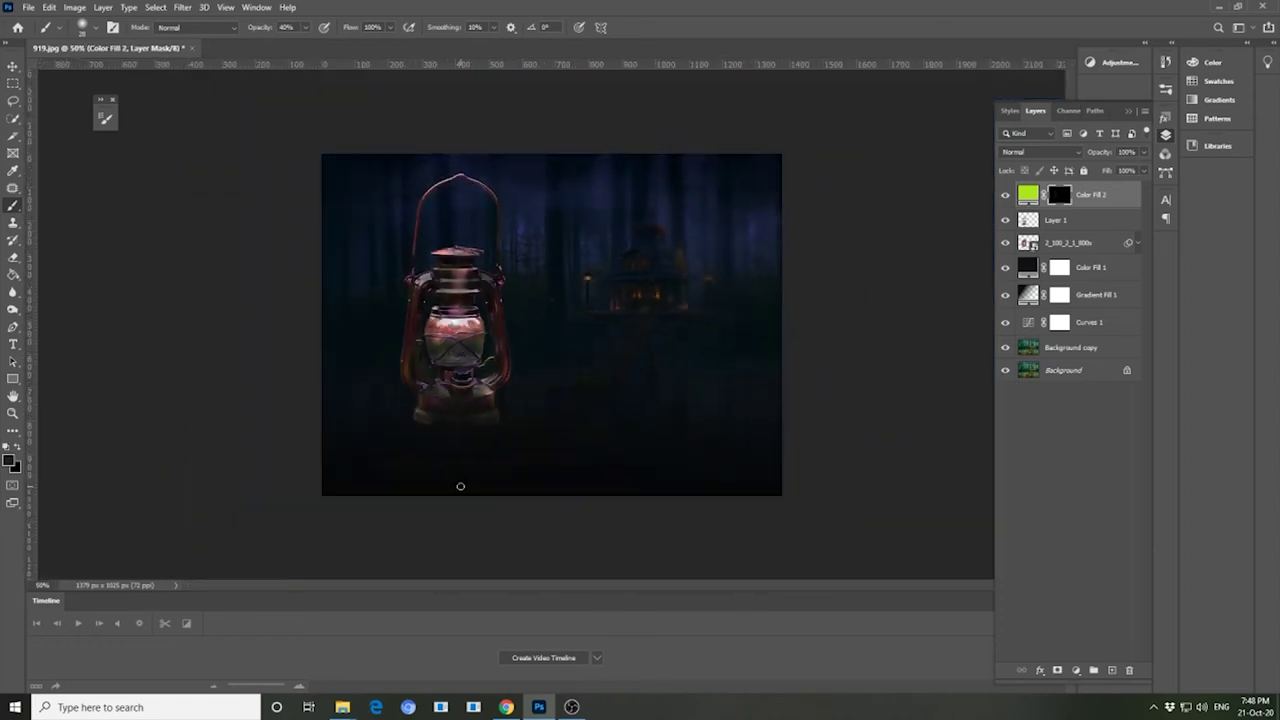
- On new Layer 2, paint a yellow-green glow over the lantern glass and blend it in Overlay
{"action": "left_click", "coordinate": [13, 66]}
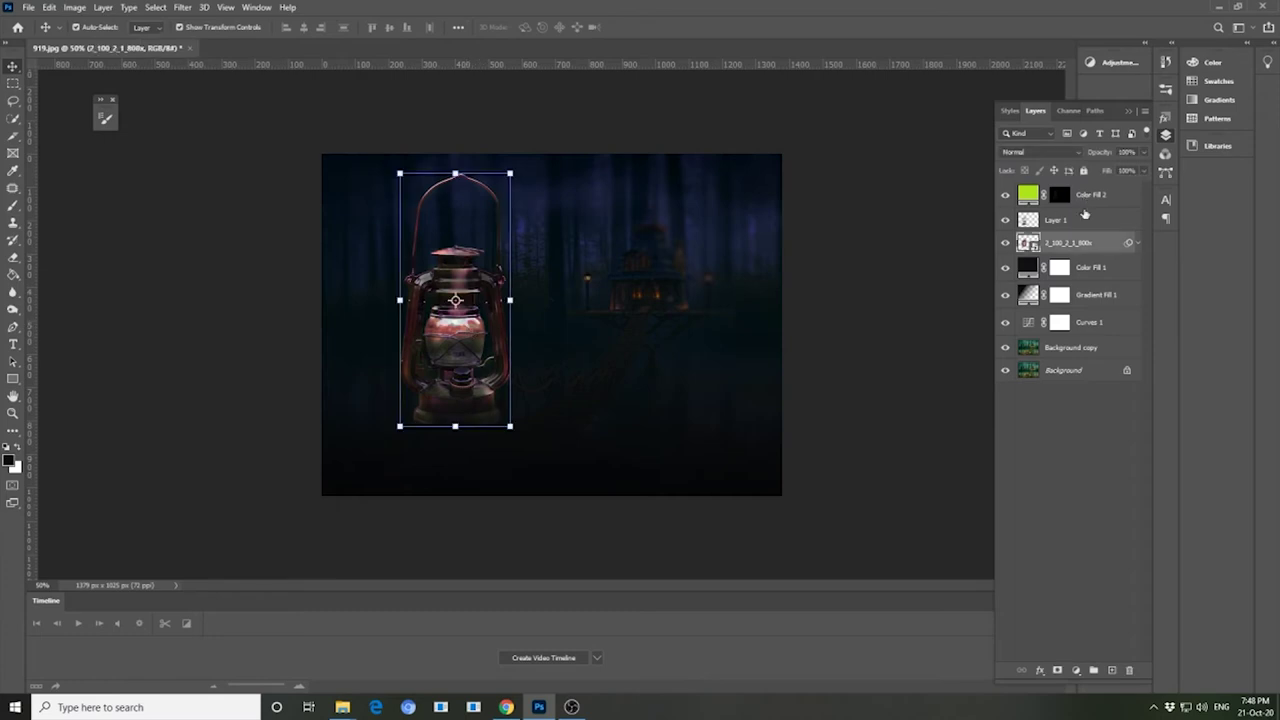
{"action": "left_click", "coordinate": [1112, 670]}
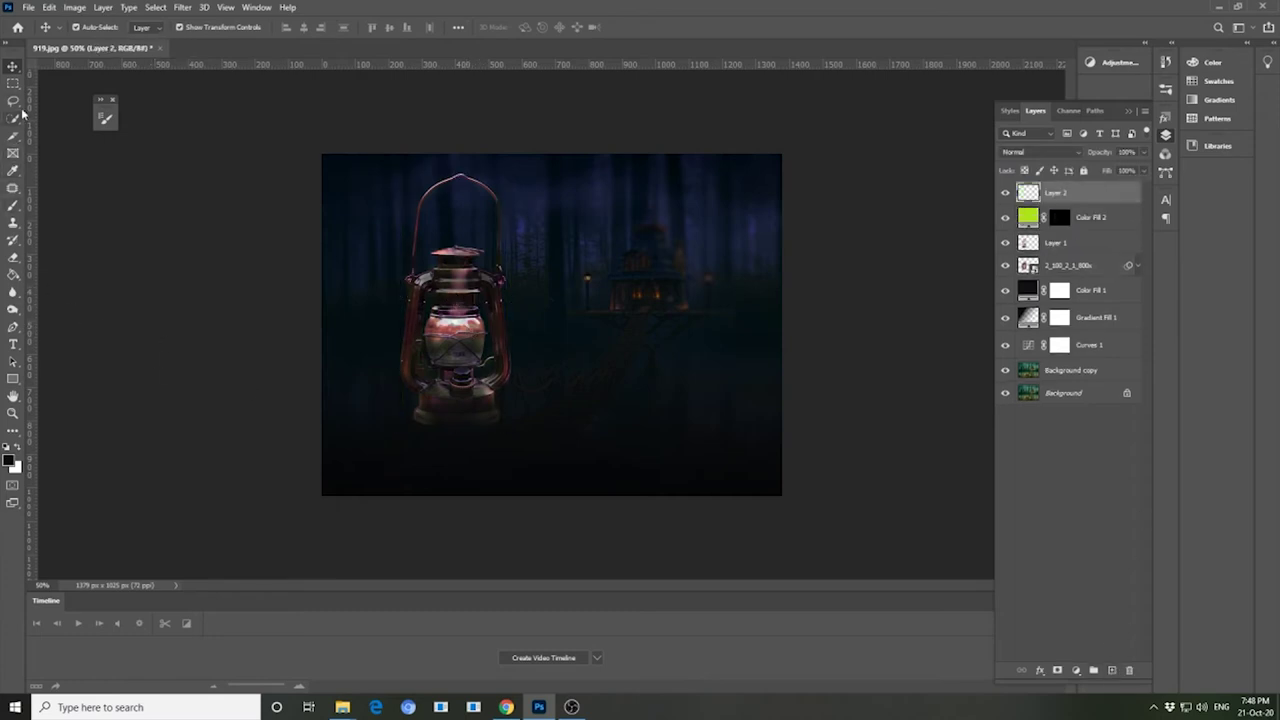
{"action": "left_click", "coordinate": [13, 205]}
{"action": "left_click", "coordinate": [92, 29]}
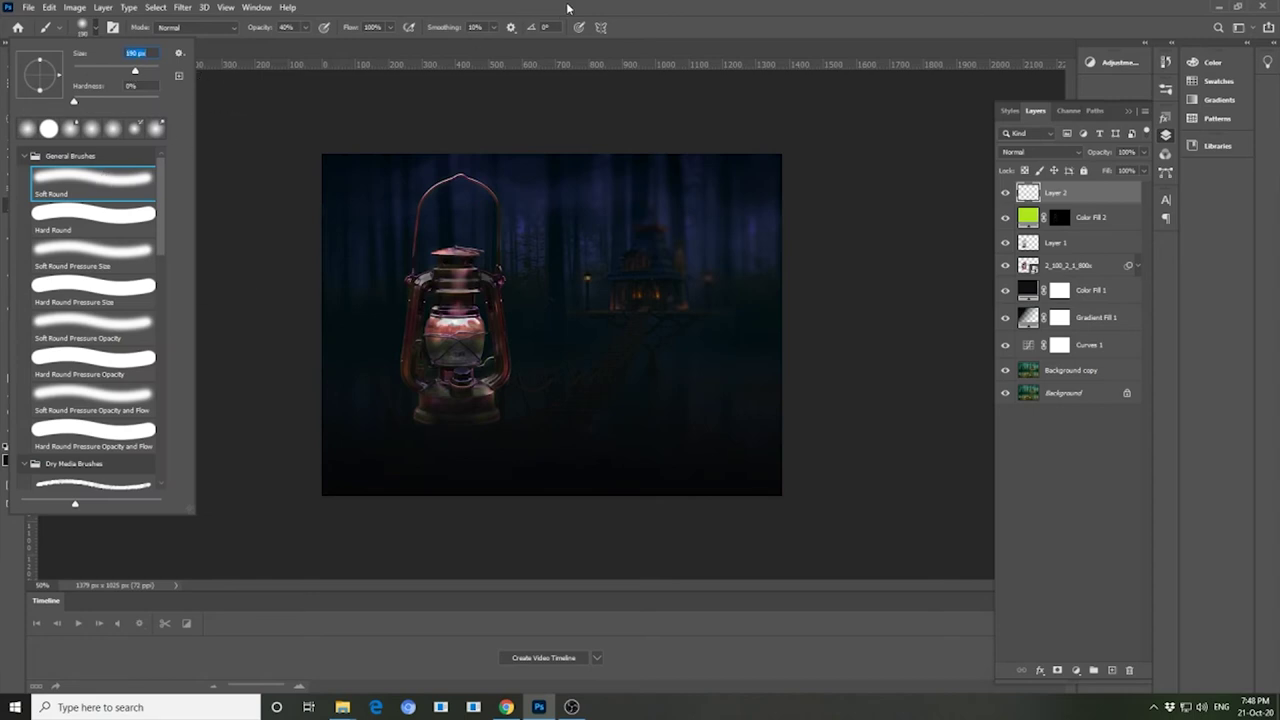
{"action": "double_click", "coordinate": [102, 177]}
{"action": "left_click", "coordinate": [10, 460]}
{"action": "left_click", "coordinate": [1100, 428]}
{"action": "left_click", "coordinate": [1063, 308]}
{"action": "left_click", "coordinate": [1217, 287]}
{"action": "mouse_move", "coordinate": [450, 335]}
{"action": "left_mouse_down"}
{"action": "mouse_move", "coordinate": [485, 368]}
{"action": "mouse_move", "coordinate": [455, 368]}
{"action": "left_mouse_up"}
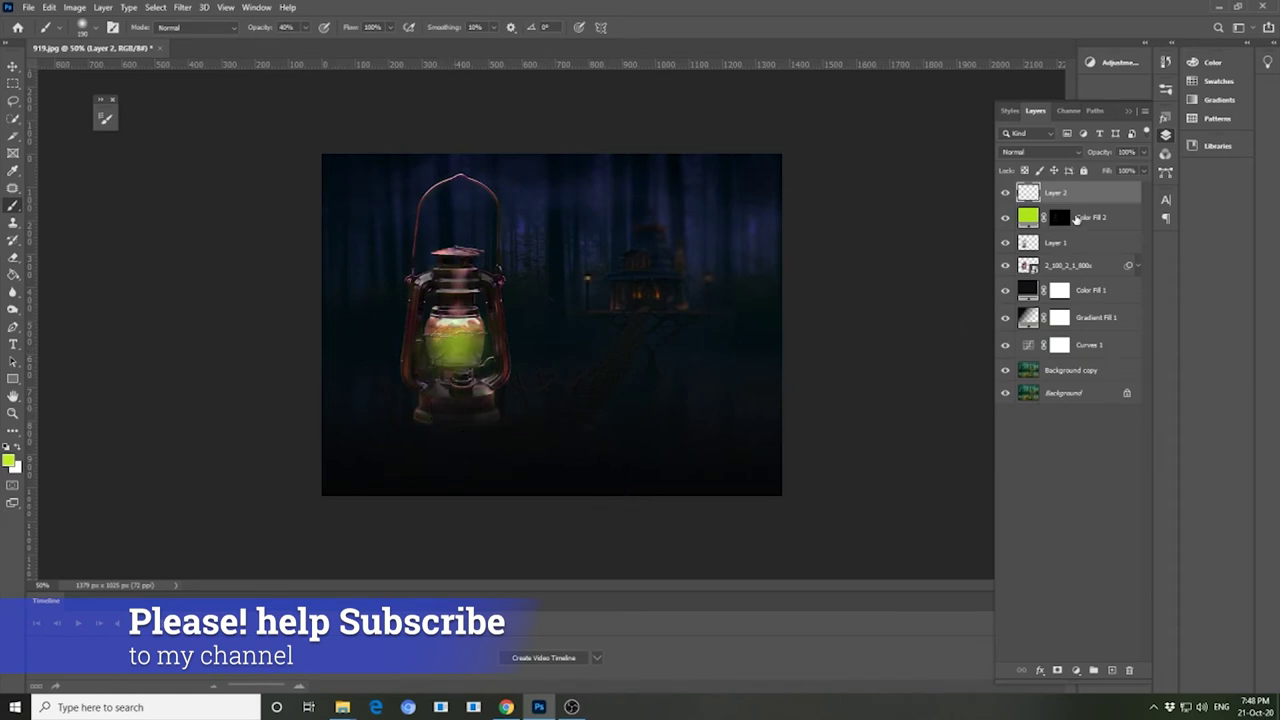
{"action": "left_click", "coordinate": [1077, 153]}
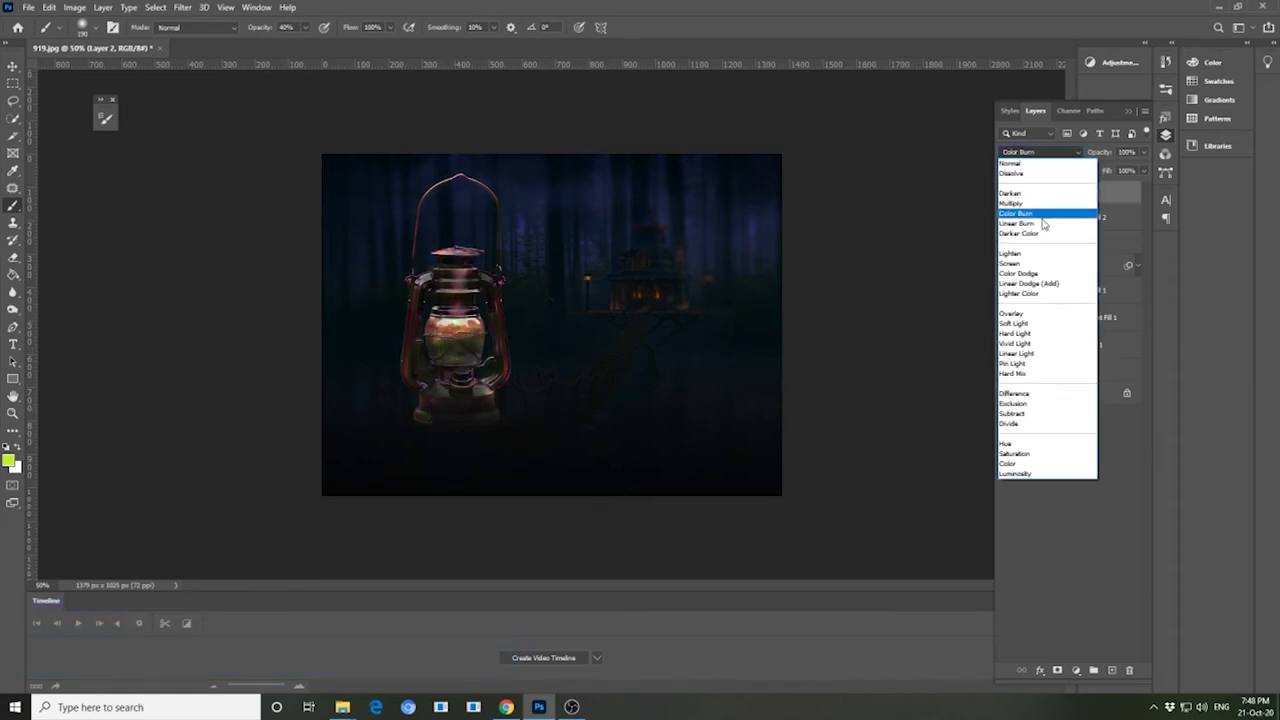
{"action": "left_click", "coordinate": [1015, 314]}
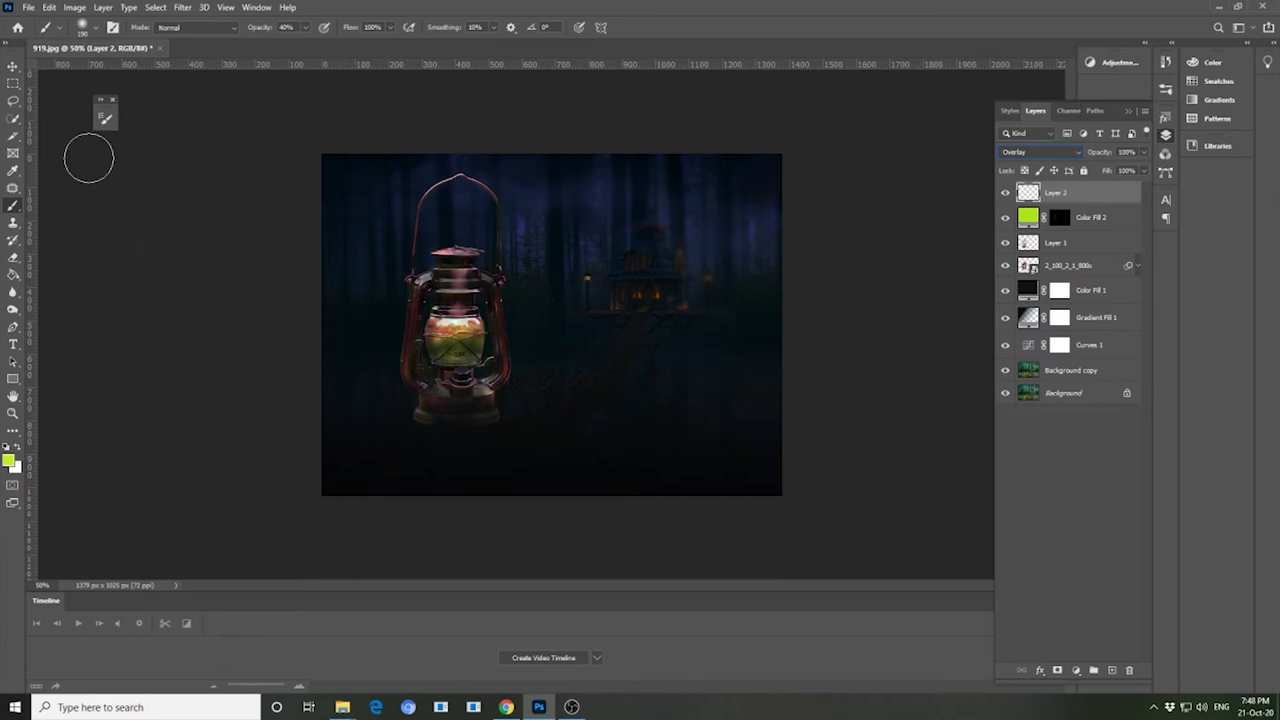
- On new Layer 3, paint a green dot, enlarge it over the lantern, and set Overlay
{"action": "left_click", "coordinate": [1113, 669]}
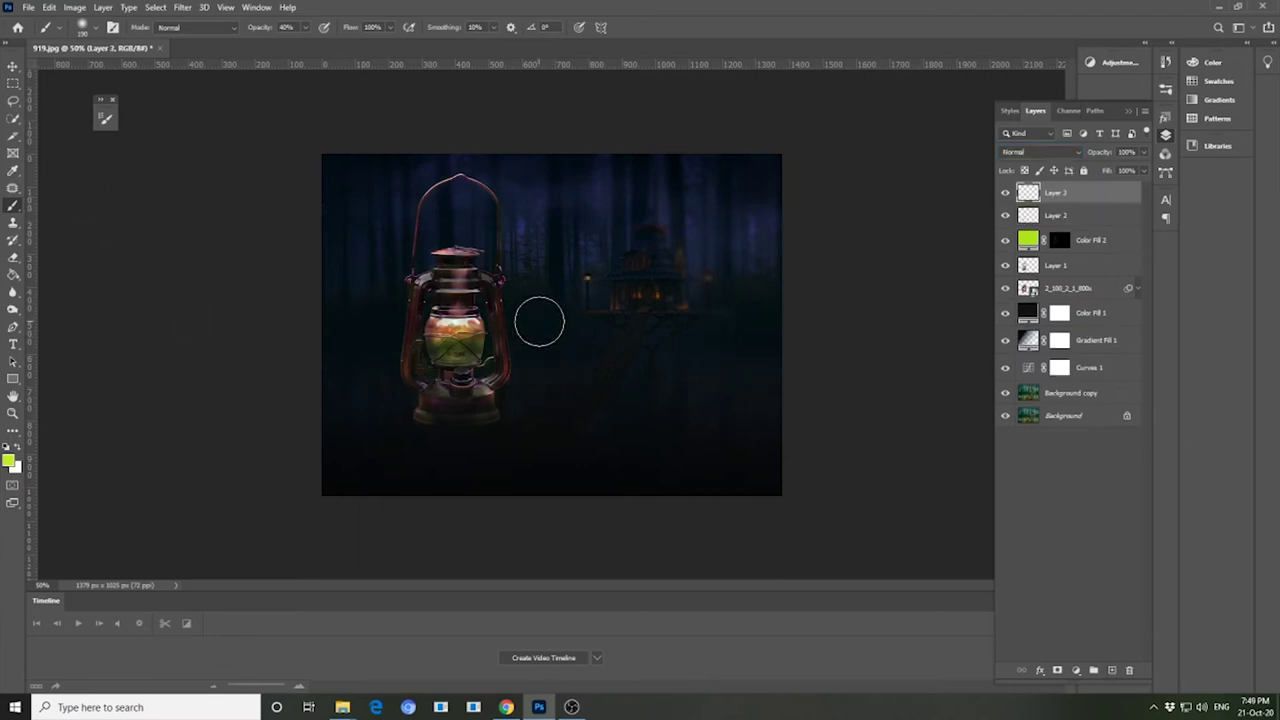
{"action": "left_click", "coordinate": [540, 321]}
{"action": "key", "text": "ctrl+t"}
{"action": "left_click_drag", "start_coordinate": [586, 372], "coordinate": [700, 480]}
{"action": "left_click_drag", "start_coordinate": [647, 436], "coordinate": [518, 397]}
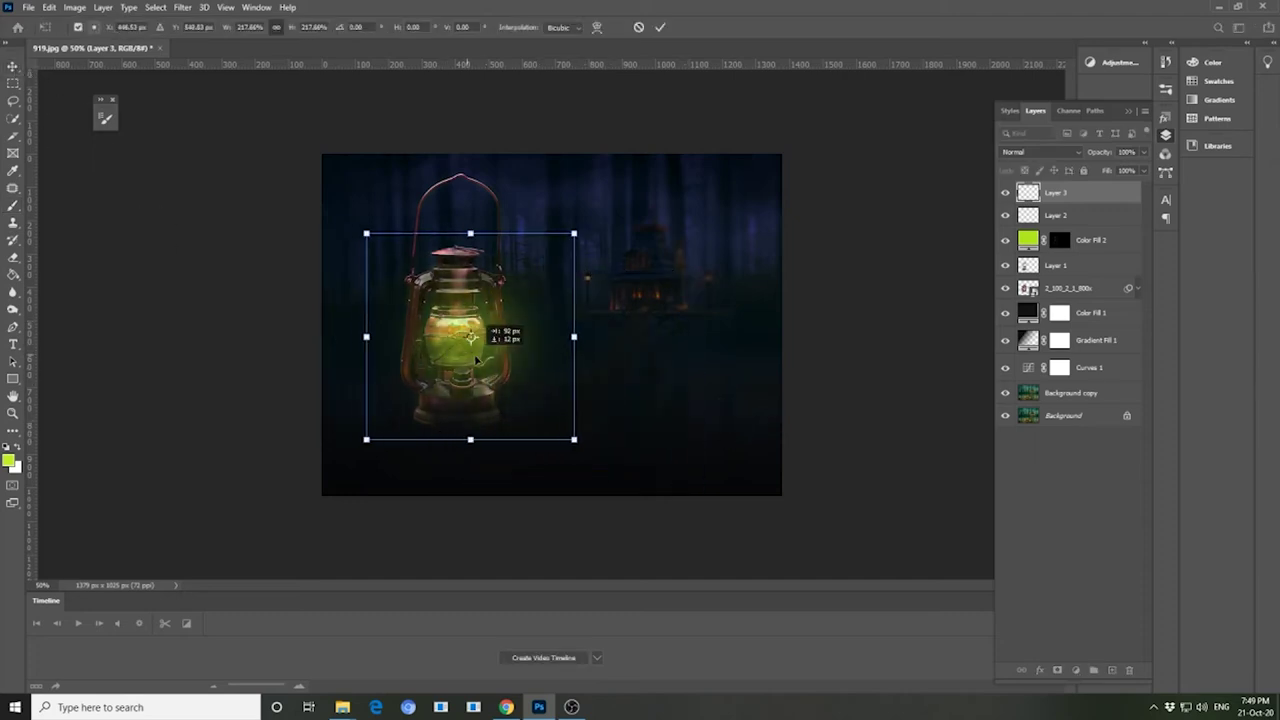
{"action": "left_click_drag", "start_coordinate": [570, 439], "coordinate": [609, 480]}
{"action": "left_click_drag", "start_coordinate": [363, 234], "coordinate": [331, 202]}
{"action": "left_click", "coordinate": [1040, 152]}
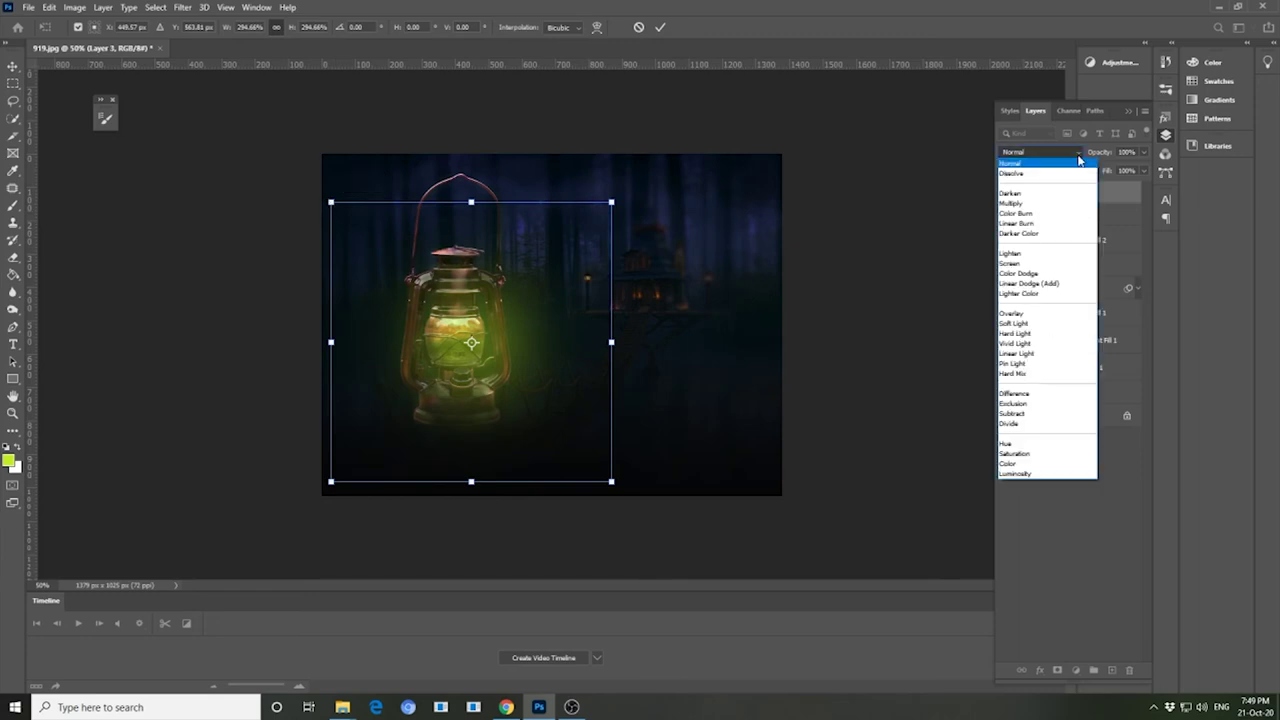
{"action": "left_click", "coordinate": [1014, 321]}
{"action": "key", "text": "Return"}
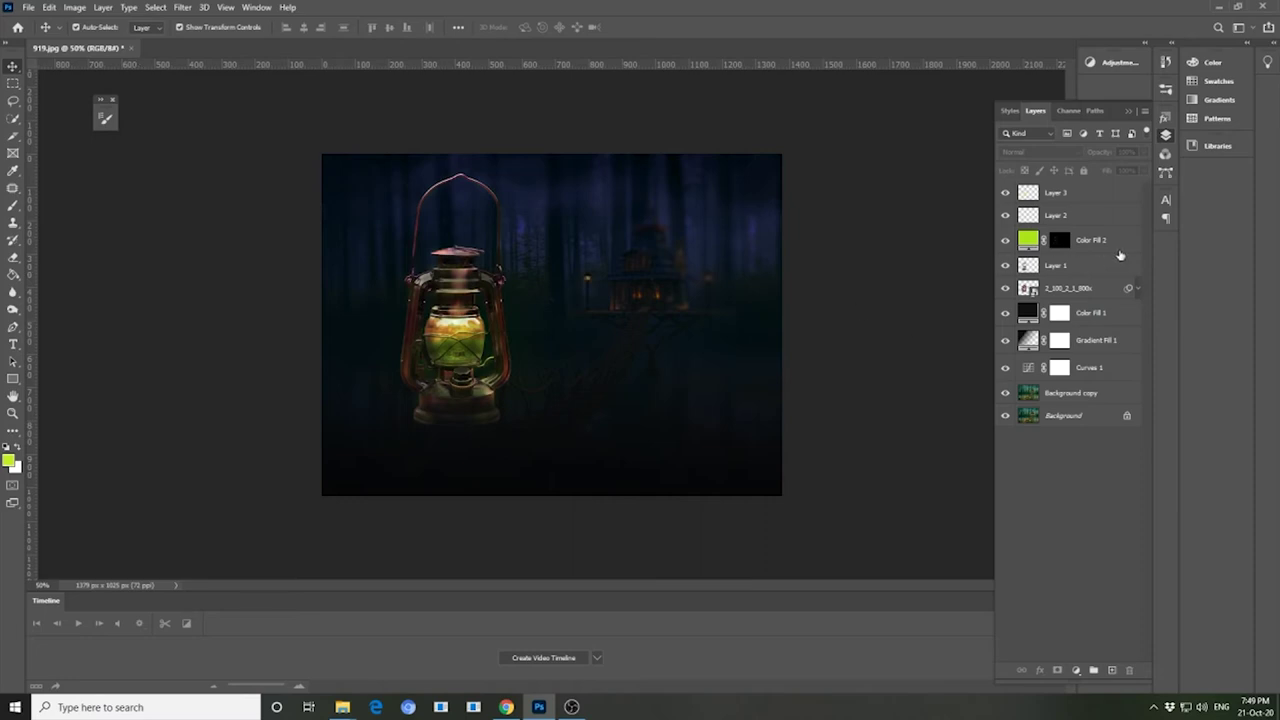
{"action": "left_click", "coordinate": [1110, 315]}
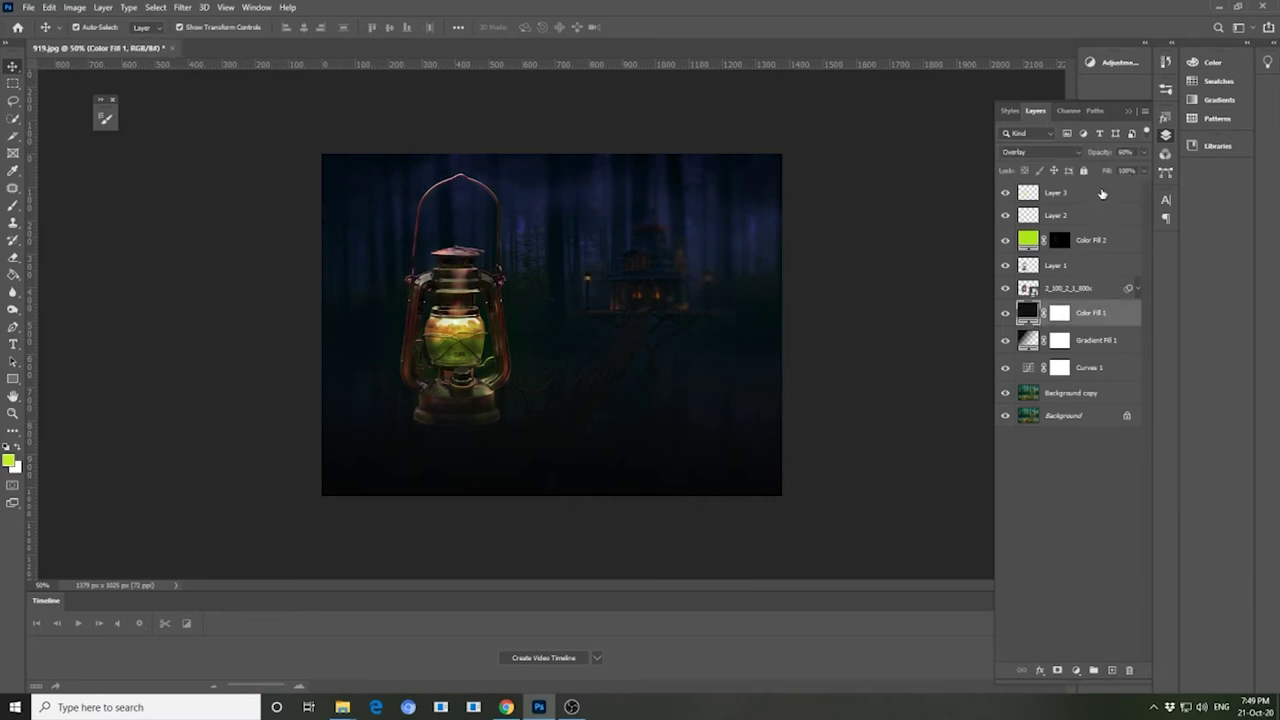
- Create Layer 4 with a green glow dot scaled up to cover the lantern
{"action": "left_click", "coordinate": [1100, 193]}
{"action": "left_click", "coordinate": [1111, 670]}
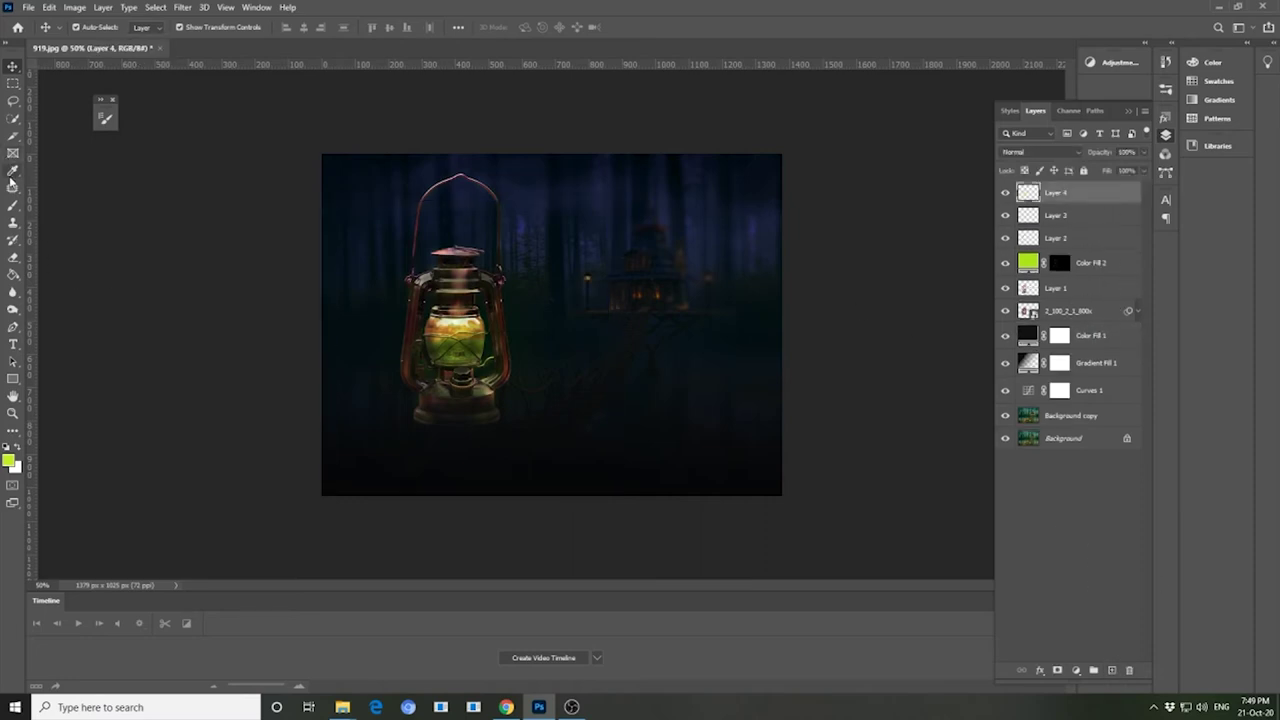
{"action": "left_click", "coordinate": [13, 205]}
{"action": "left_click", "coordinate": [576, 318]}
{"action": "key", "text": "v"}
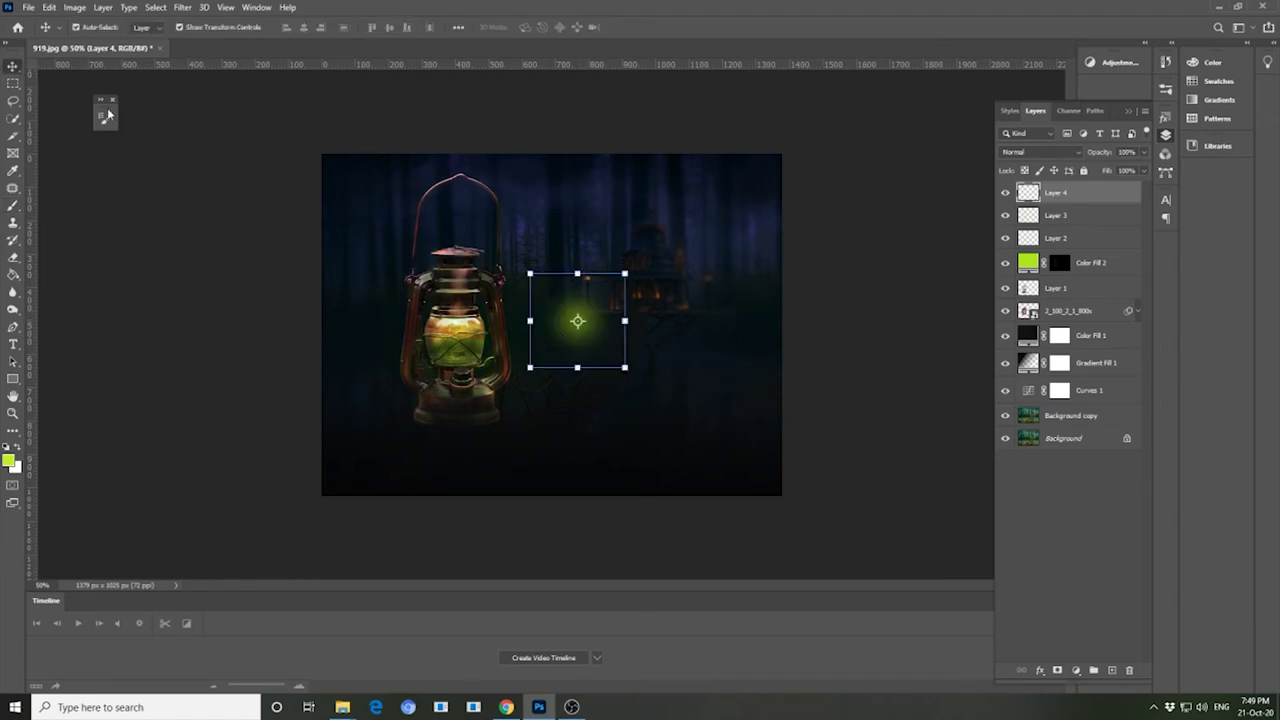
{"action": "left_click_drag", "start_coordinate": [1057, 192], "coordinate": [1080, 322]}
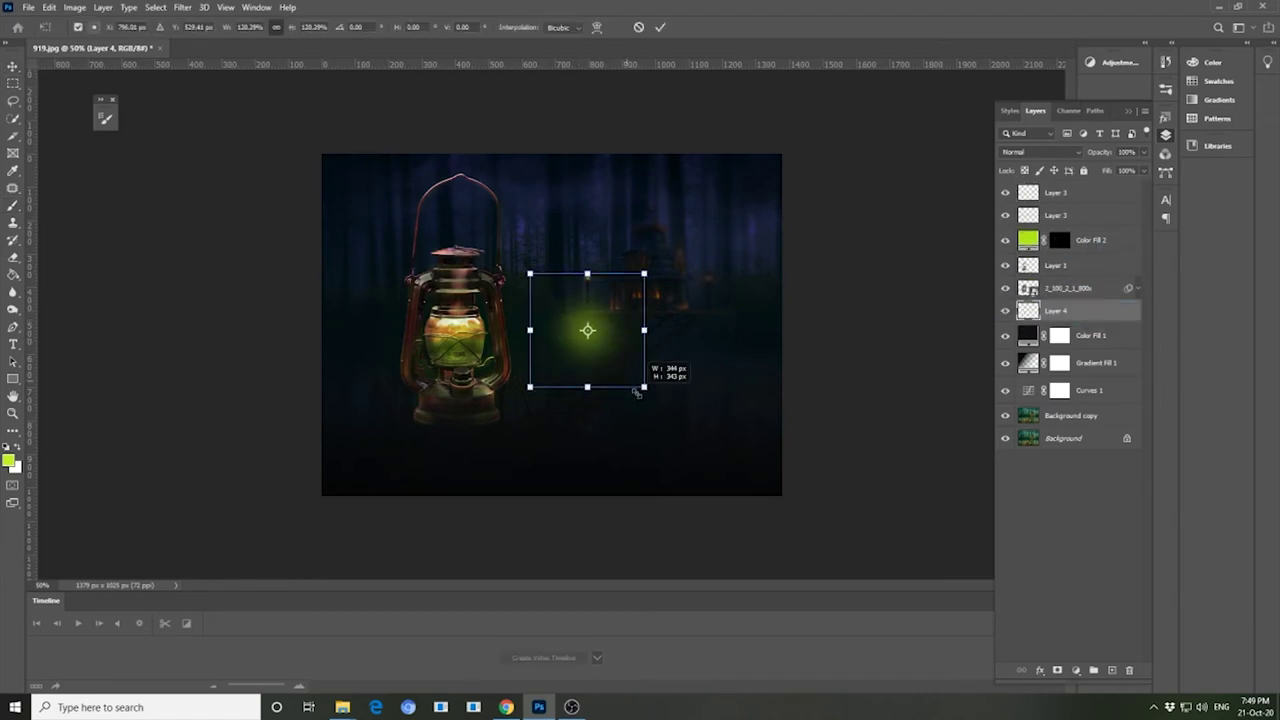
{"action": "left_click_drag", "start_coordinate": [625, 367], "coordinate": [743, 486]}
{"action": "left_click_drag", "start_coordinate": [529, 273], "coordinate": [404, 162]}
{"action": "mouse_move", "coordinate": [560, 325]}
{"action": "left_mouse_down"}
{"action": "mouse_move", "coordinate": [520, 352]}
{"action": "mouse_move", "coordinate": [440, 350]}
{"action": "left_mouse_up"}
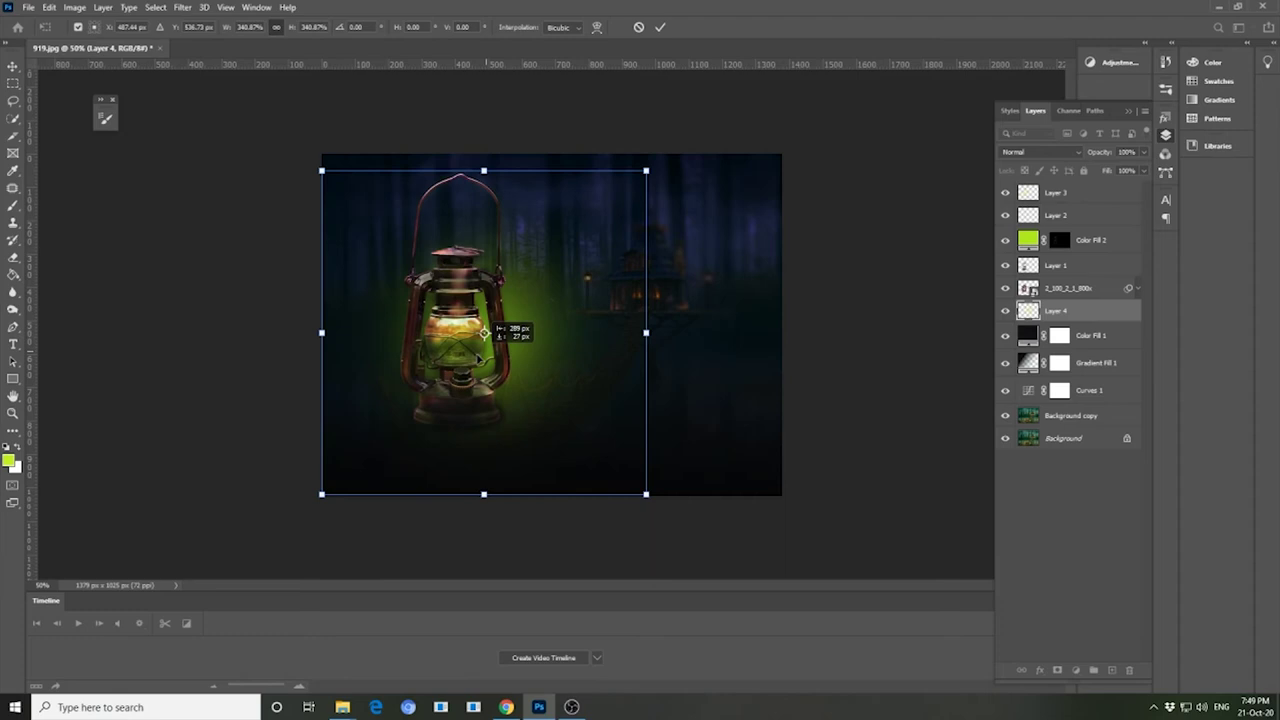
{"action": "left_click_drag", "start_coordinate": [323, 160], "coordinate": [314, 162]}
- Set Layer 4 to Lighten at 39% opacity, move it to the top, and commit the transform
{"action": "left_click", "coordinate": [1040, 152]}
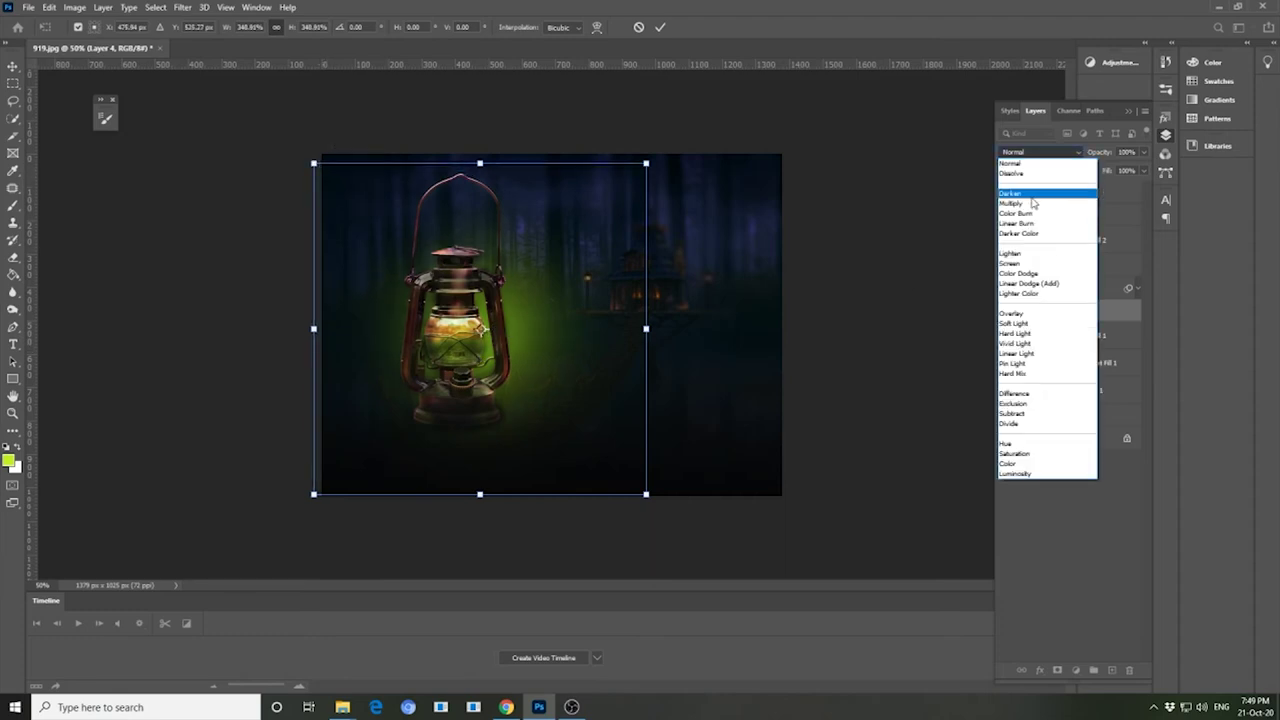
{"action": "left_click", "coordinate": [1013, 324]}
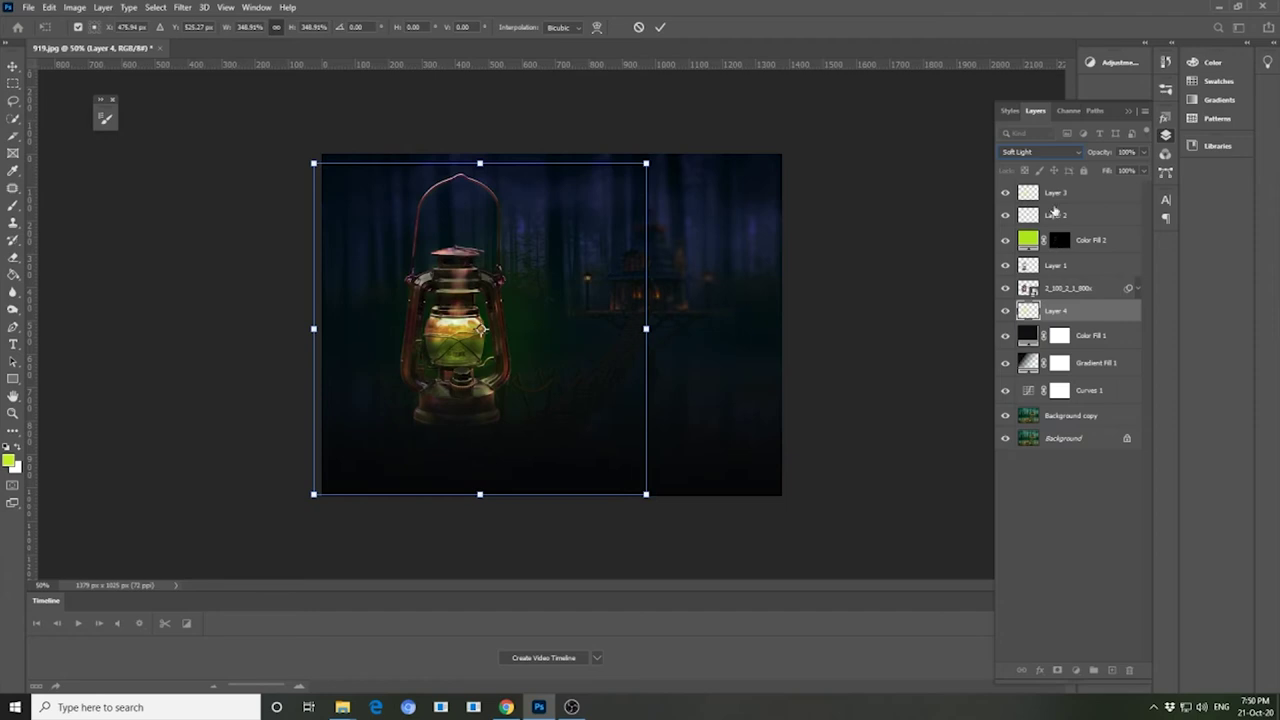
{"action": "left_click", "coordinate": [1040, 152]}
{"action": "left_click", "coordinate": [1014, 258]}
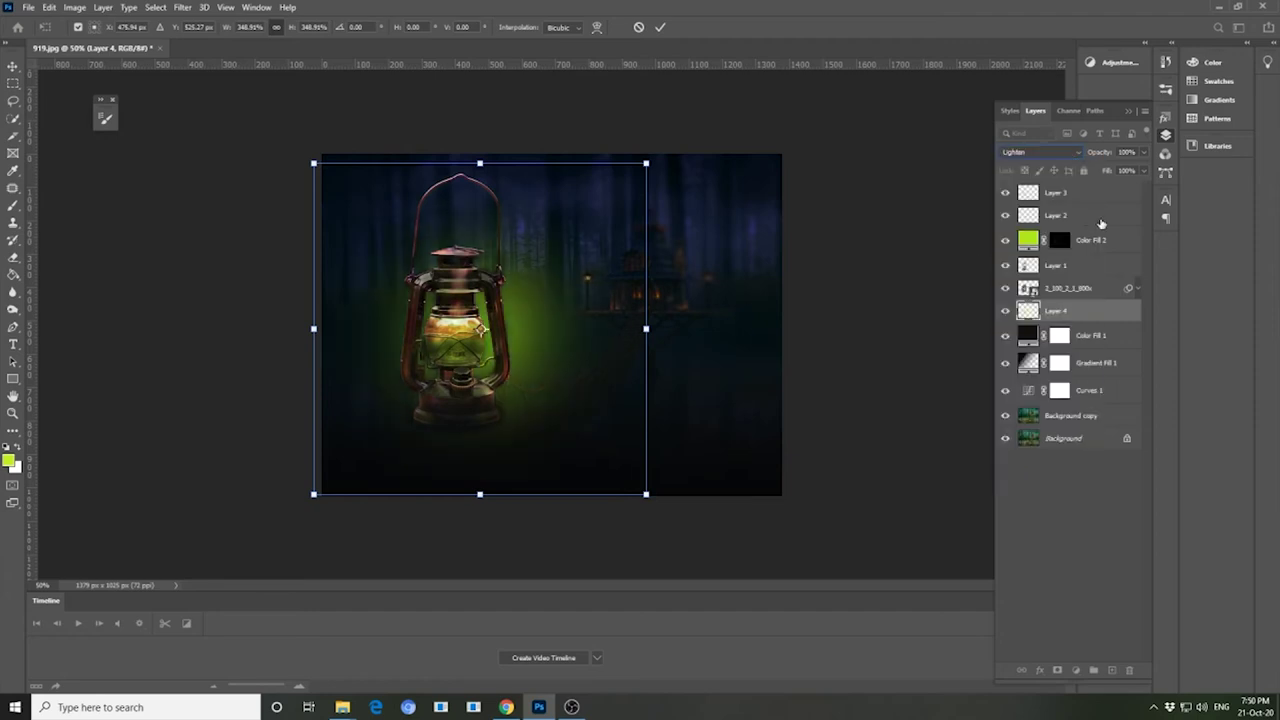
{"action": "left_click_drag", "start_coordinate": [1090, 310], "coordinate": [1060, 190]}
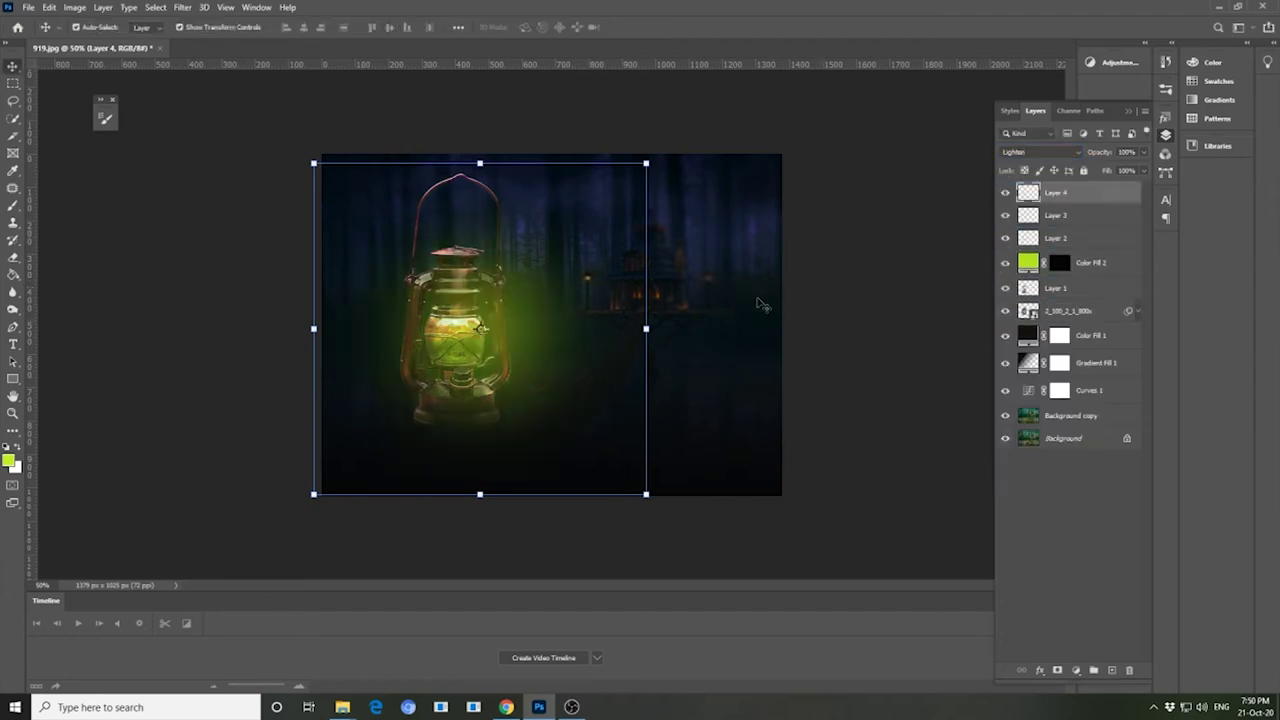
{"action": "left_click_drag", "start_coordinate": [649, 434], "coordinate": [660, 434]}
{"action": "left_click_drag", "start_coordinate": [537, 330], "coordinate": [517, 334]}
{"action": "left_click", "coordinate": [1143, 152]}
{"action": "mouse_move", "coordinate": [1138, 167]}
{"action": "left_mouse_down"}
{"action": "mouse_move", "coordinate": [1102, 170]}
{"action": "mouse_move", "coordinate": [1125, 168]}
{"action": "left_mouse_up"}
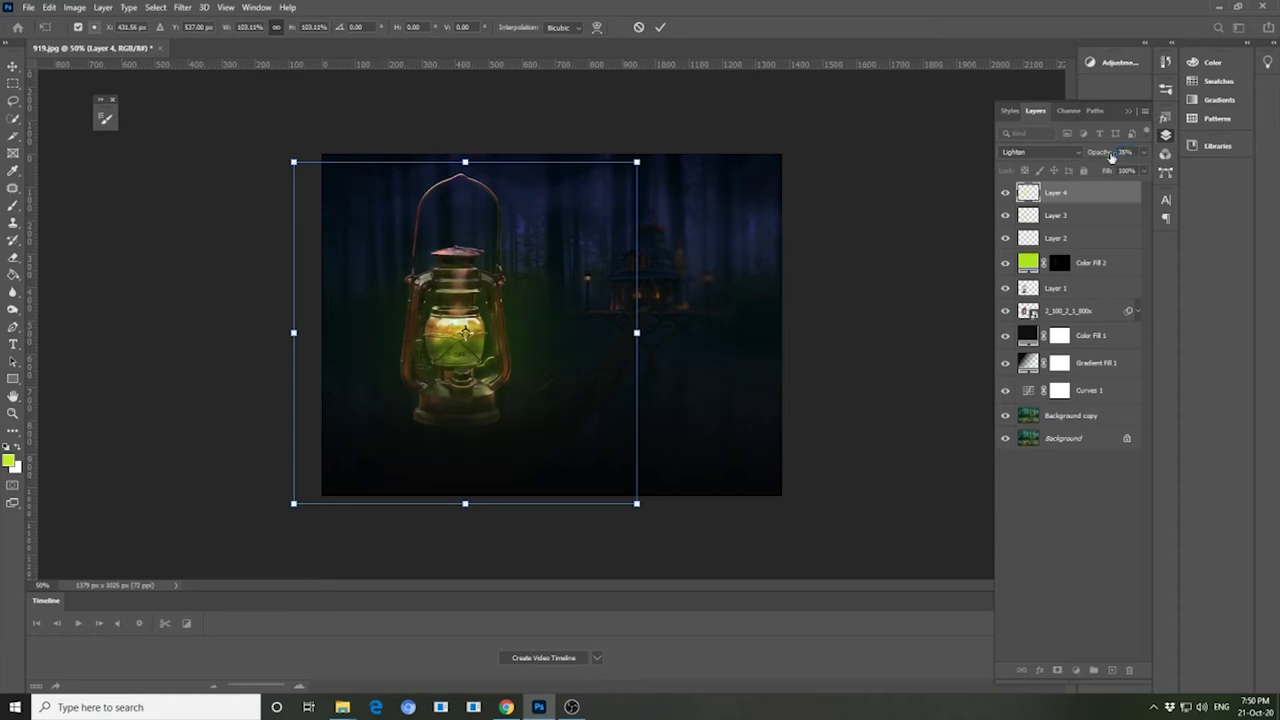
{"action": "left_click", "coordinate": [228, 282]}
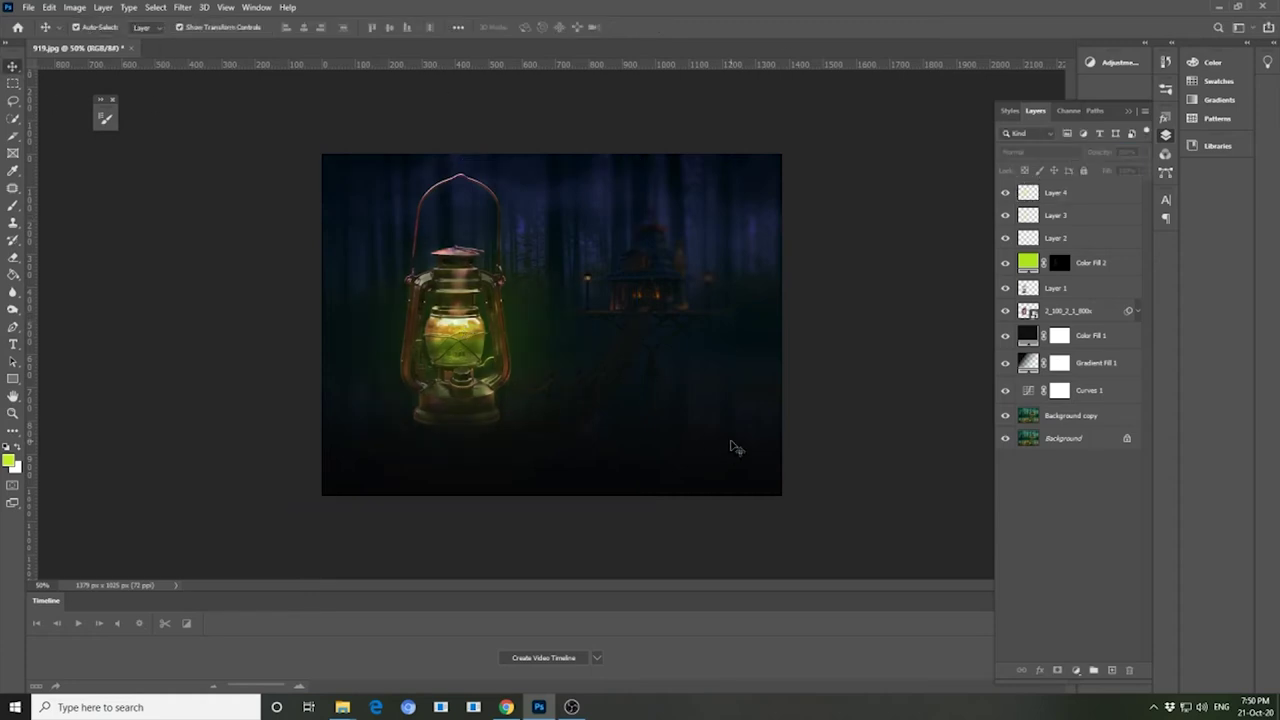
- Hide the lantern layer and select Layer 1 for touch-ups
{"action": "key", "text": "ctrl+plus"}
{"action": "left_click", "coordinate": [482, 450]}
{"action": "left_click", "coordinate": [1051, 309]}
{"action": "left_click", "coordinate": [1005, 310]}
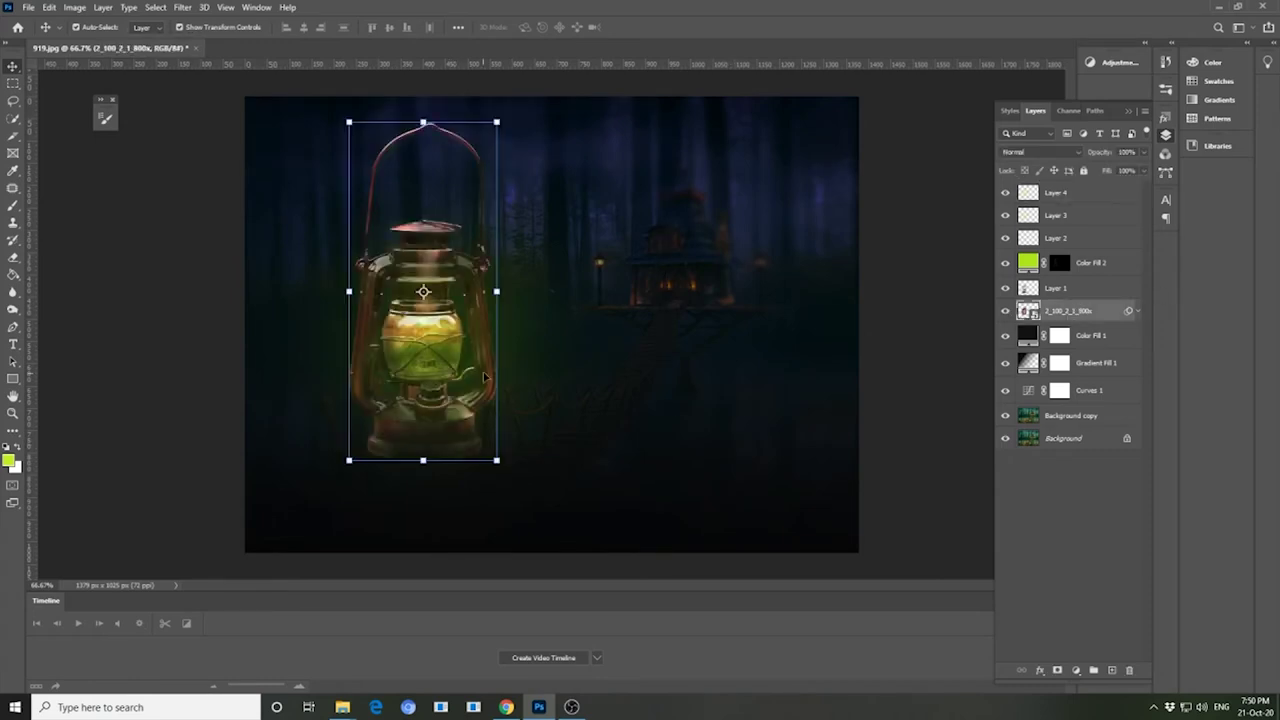
{"action": "left_click", "coordinate": [1060, 288]}
- Set a small soft brush with a new foreground colour and show the lantern layer again
{"action": "left_click", "coordinate": [13, 171]}
{"action": "left_click", "coordinate": [9, 460]}
{"action": "key", "text": "Return"}
{"action": "key", "text": "b"}
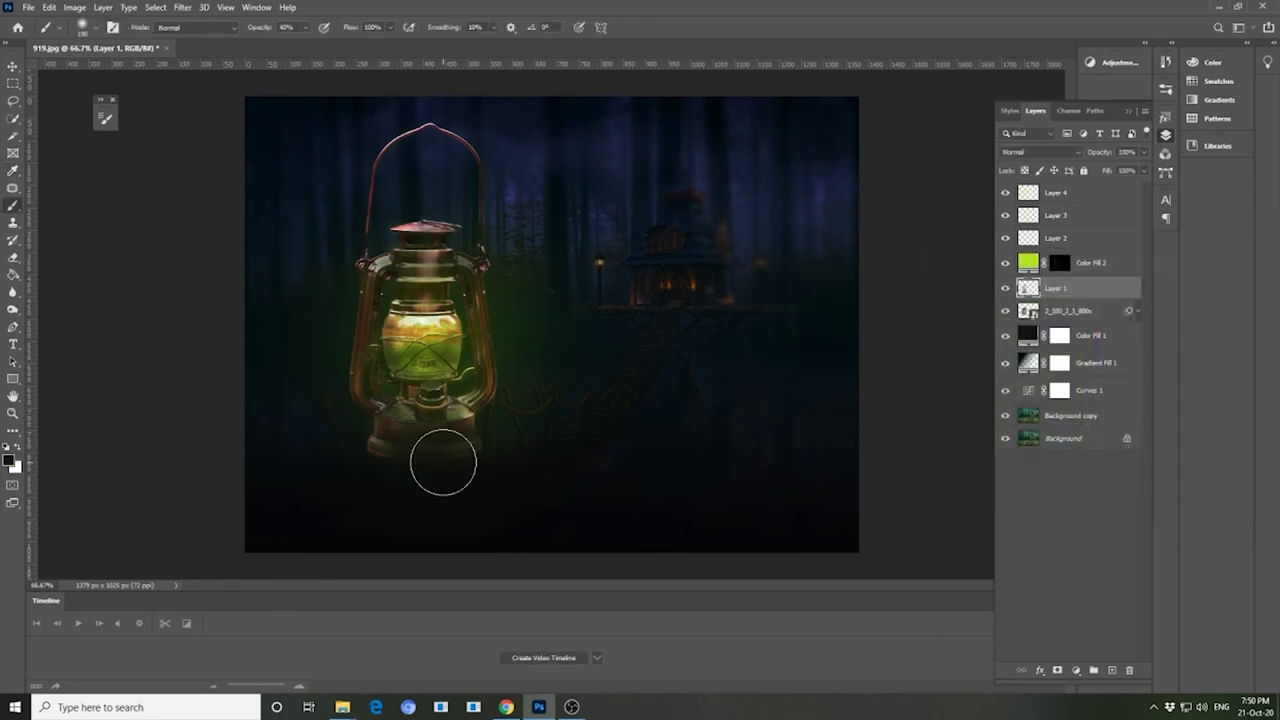
{"action": "left_click", "coordinate": [94, 27]}
{"action": "left_click", "coordinate": [83, 71]}
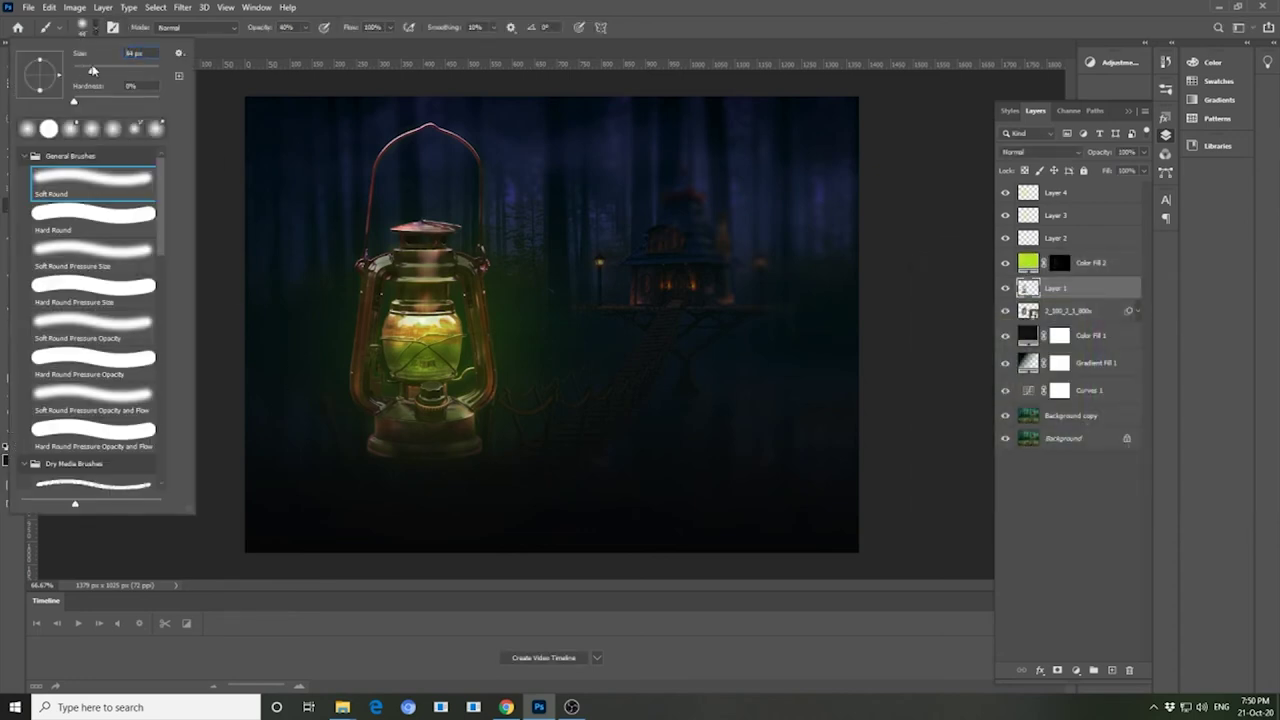
{"action": "left_click", "coordinate": [420, 420]}
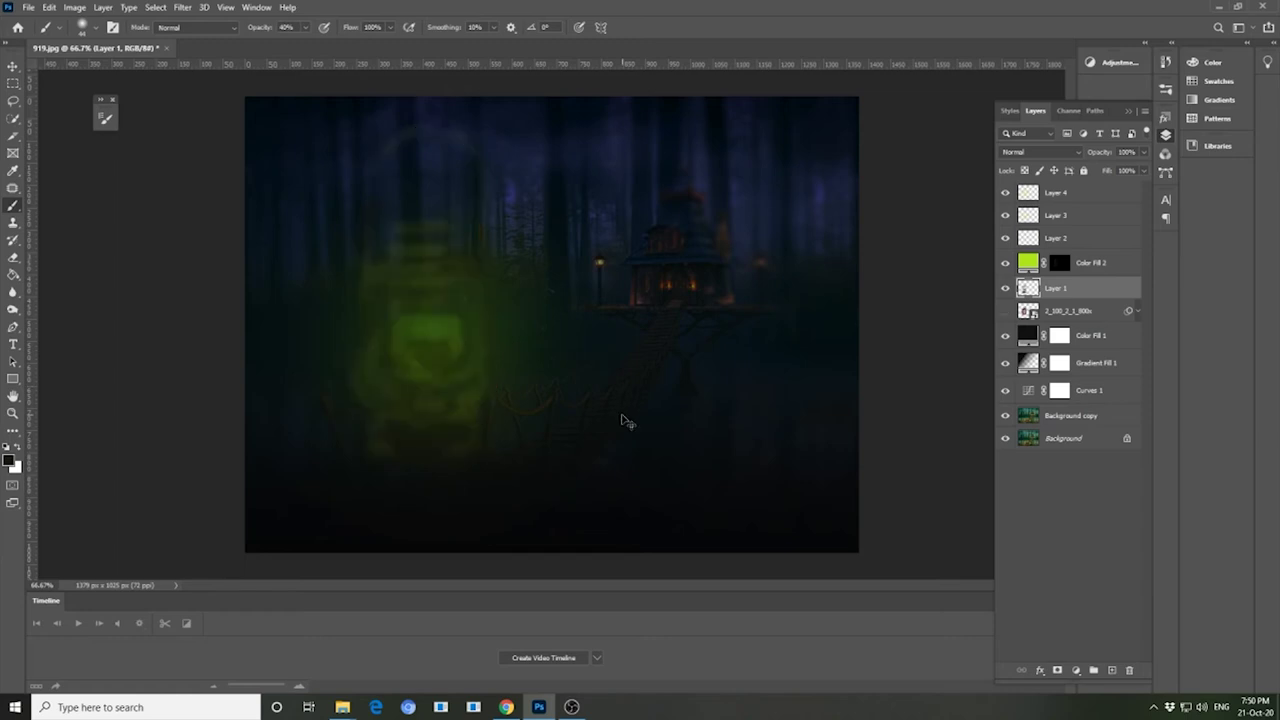
{"action": "left_click", "coordinate": [1005, 311]}
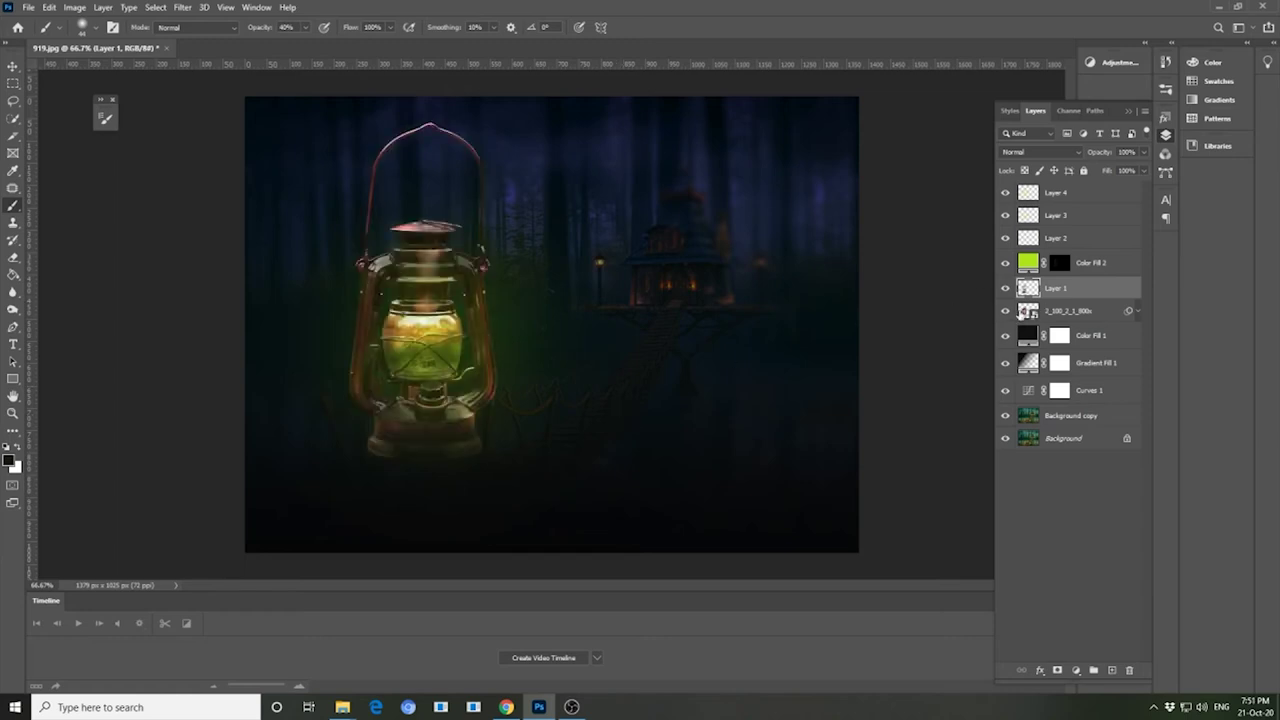
{"action": "left_click", "coordinate": [8, 462]}
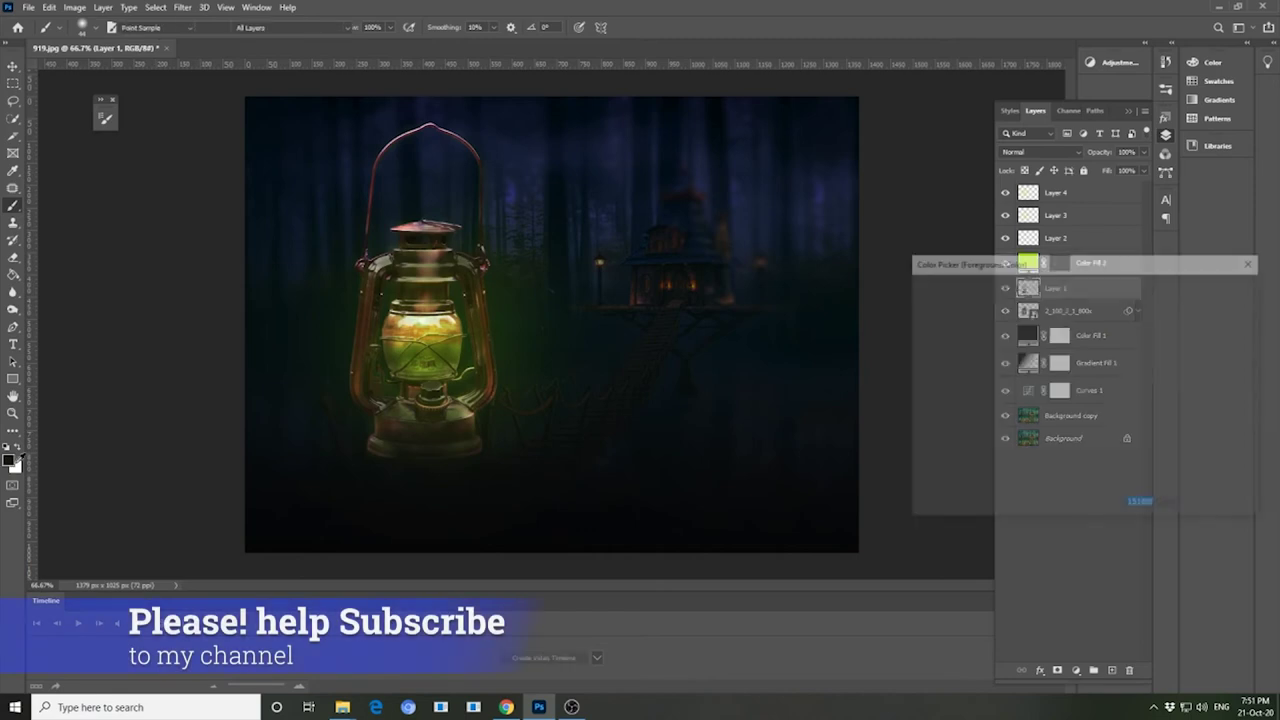
{"action": "left_click", "coordinate": [1218, 287]}
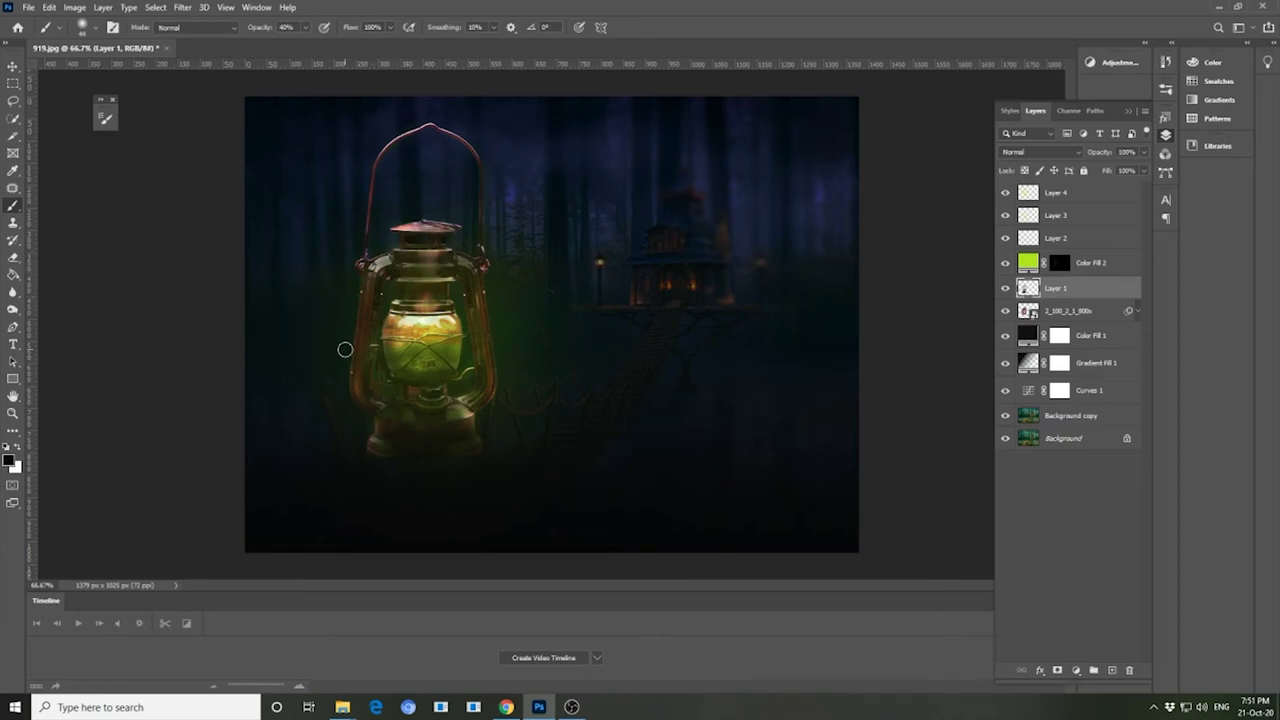
- Drag the real-fairies-png image from the download folder onto the forest canvas
{"action": "key", "text": "v"}
{"action": "left_click", "coordinate": [107, 328]}
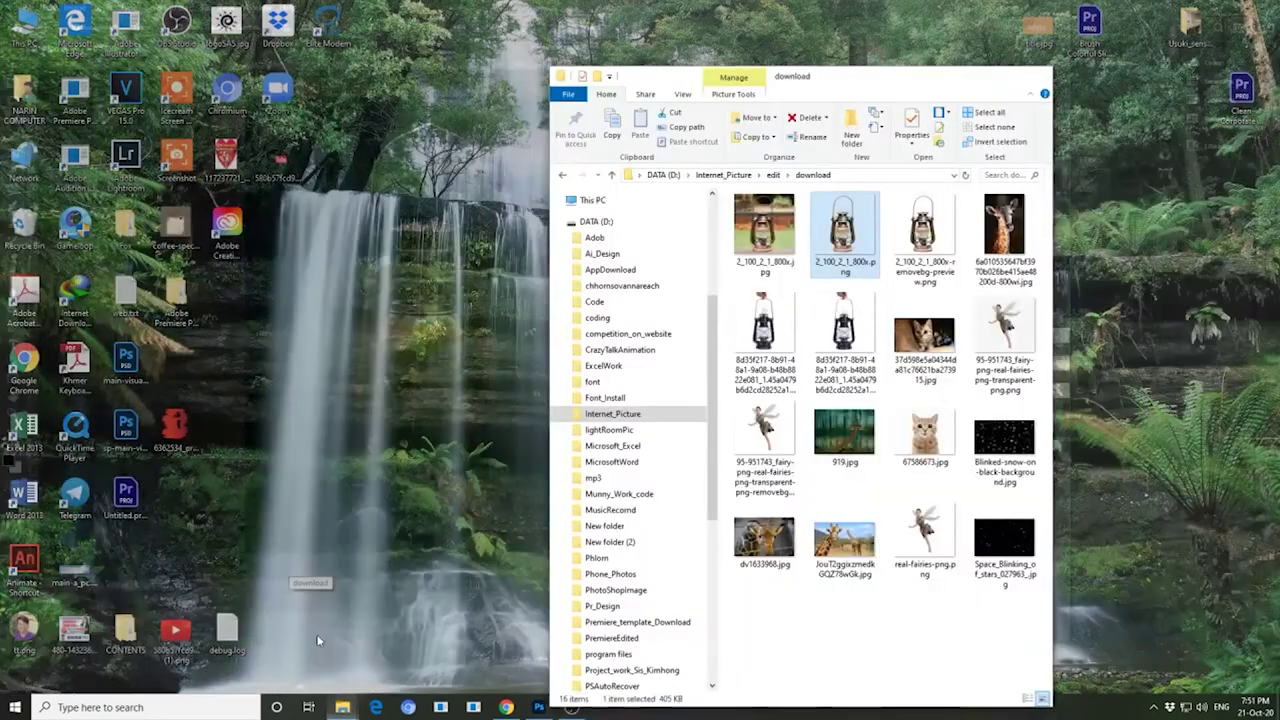
{"action": "left_click", "coordinate": [317, 640]}
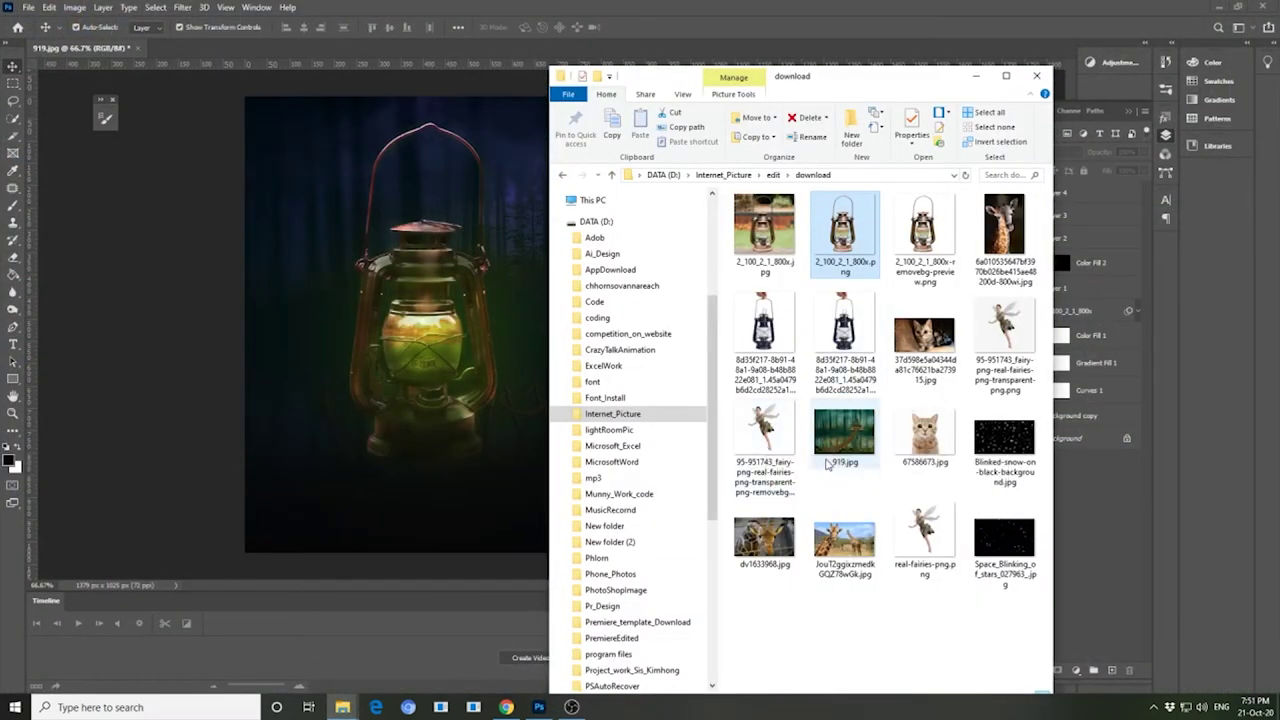
{"action": "mouse_move", "coordinate": [924, 530]}
{"action": "left_mouse_down"}
{"action": "mouse_move", "coordinate": [560, 300]}
{"action": "mouse_move", "coordinate": [598, 290]}
{"action": "left_mouse_up"}
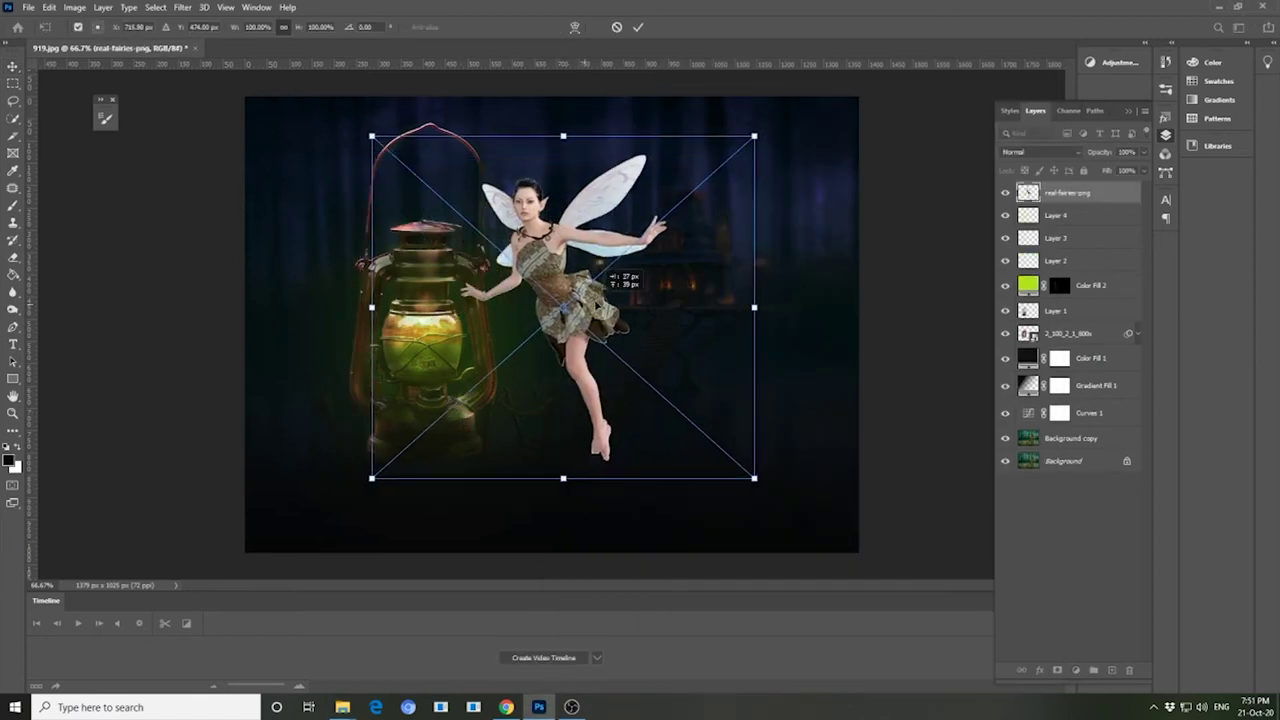
- Scale the fairy to about 33% and place it just right of the lantern's glass
{"action": "left_click_drag", "start_coordinate": [754, 478], "coordinate": [603, 337]}
{"action": "left_click_drag", "start_coordinate": [512, 224], "coordinate": [599, 275]}
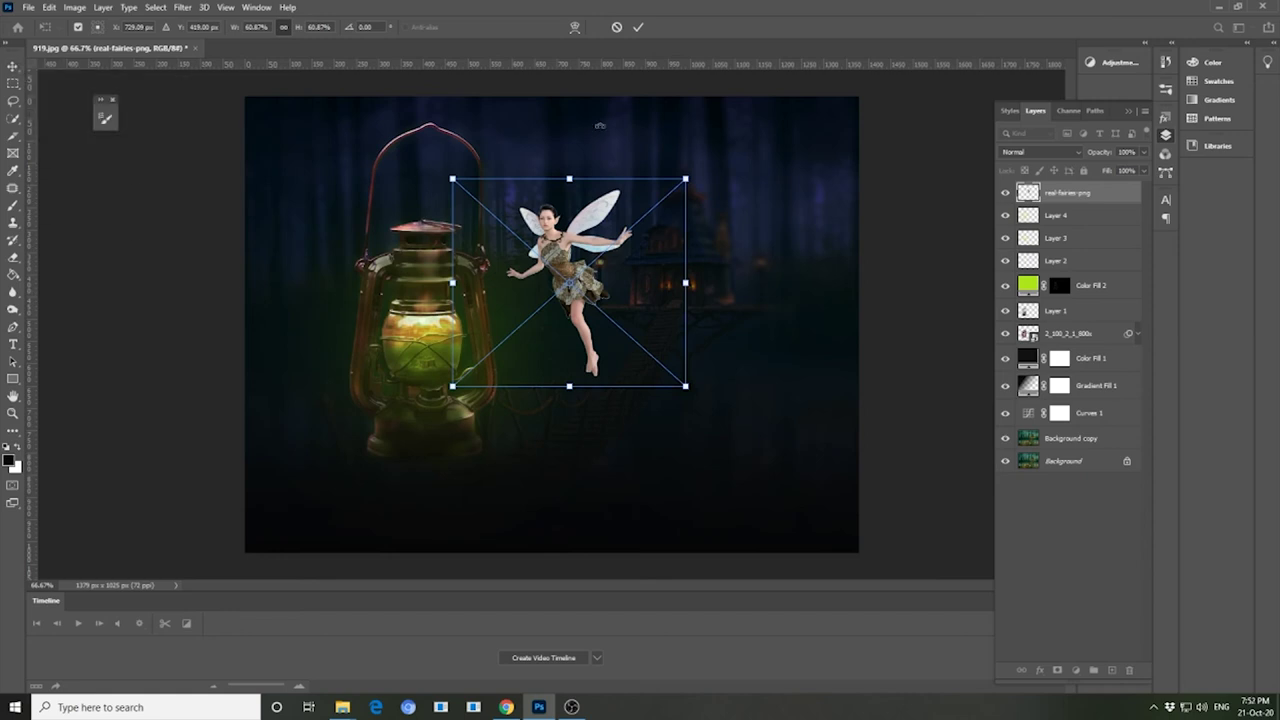
{"action": "left_click_drag", "start_coordinate": [686, 177], "coordinate": [580, 272]}
{"action": "mouse_move", "coordinate": [509, 298]}
{"action": "left_mouse_down"}
{"action": "mouse_move", "coordinate": [432, 160]}
{"action": "mouse_move", "coordinate": [531, 298]}
{"action": "mouse_move", "coordinate": [549, 277]}
{"action": "left_mouse_up"}
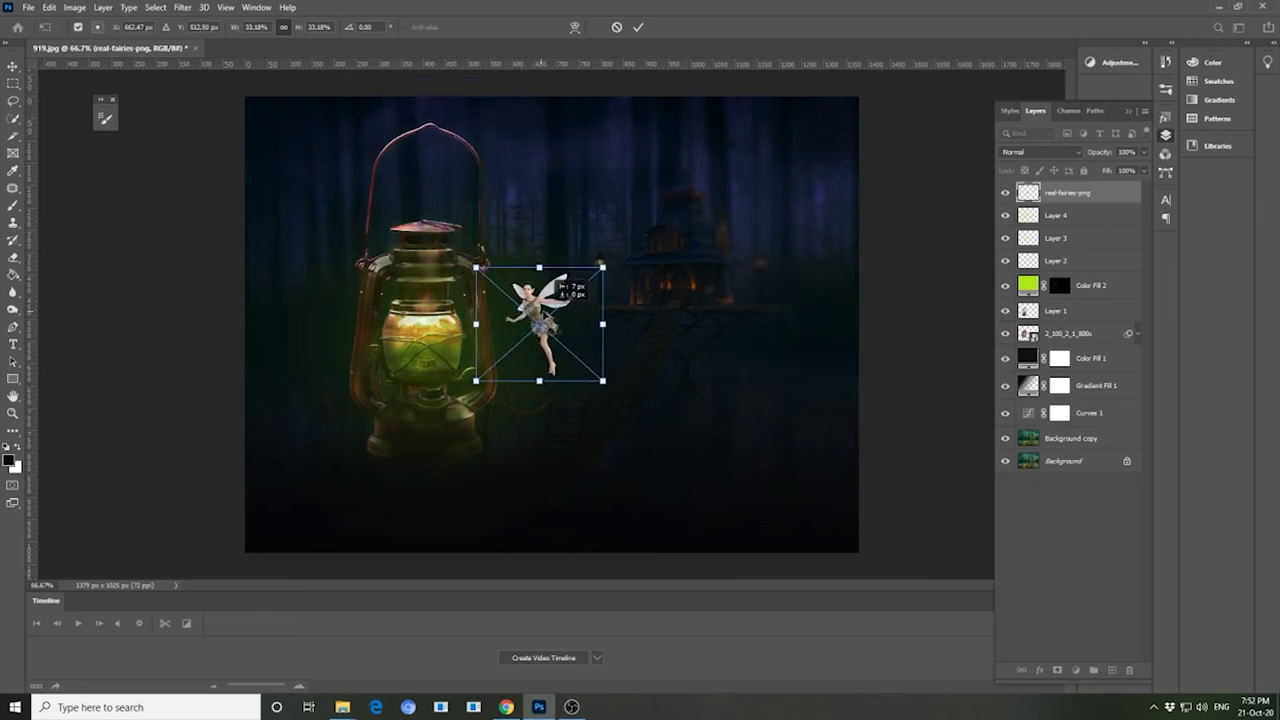
{"action": "key", "text": "Return"}
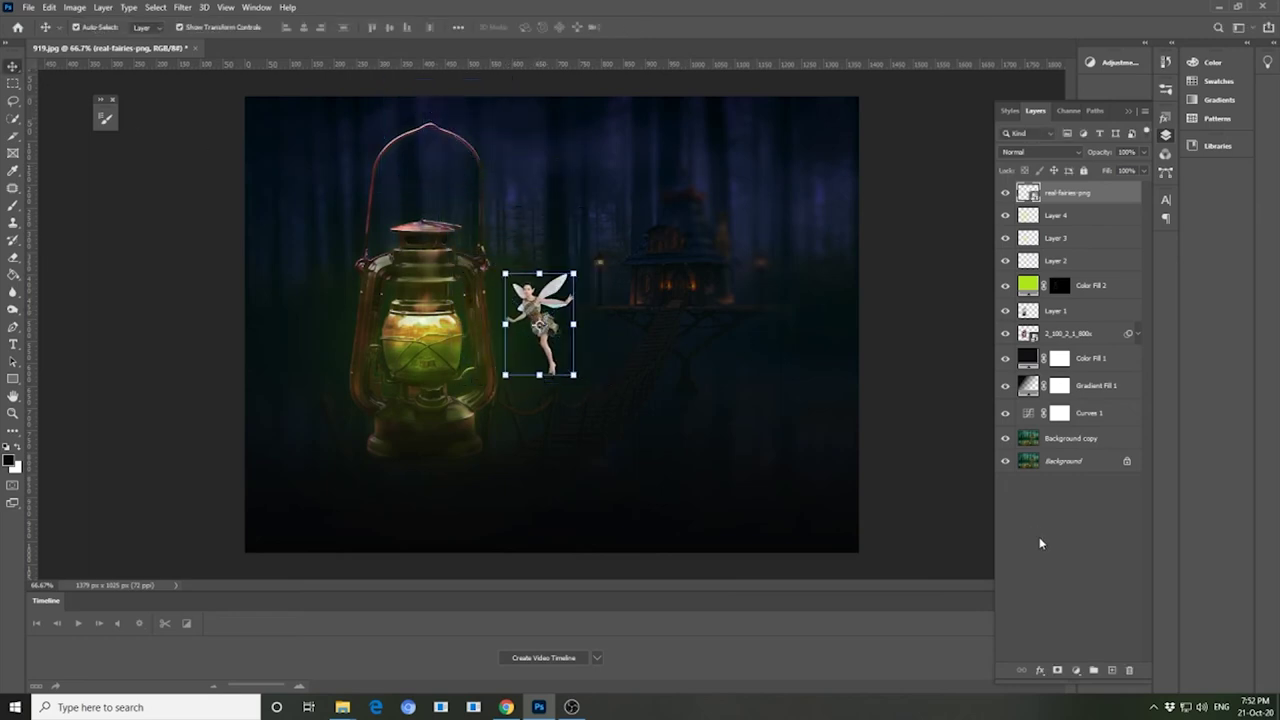
{"action": "left_click", "coordinate": [74, 7]}
{"action": "mouse_move", "coordinate": [95, 41]}
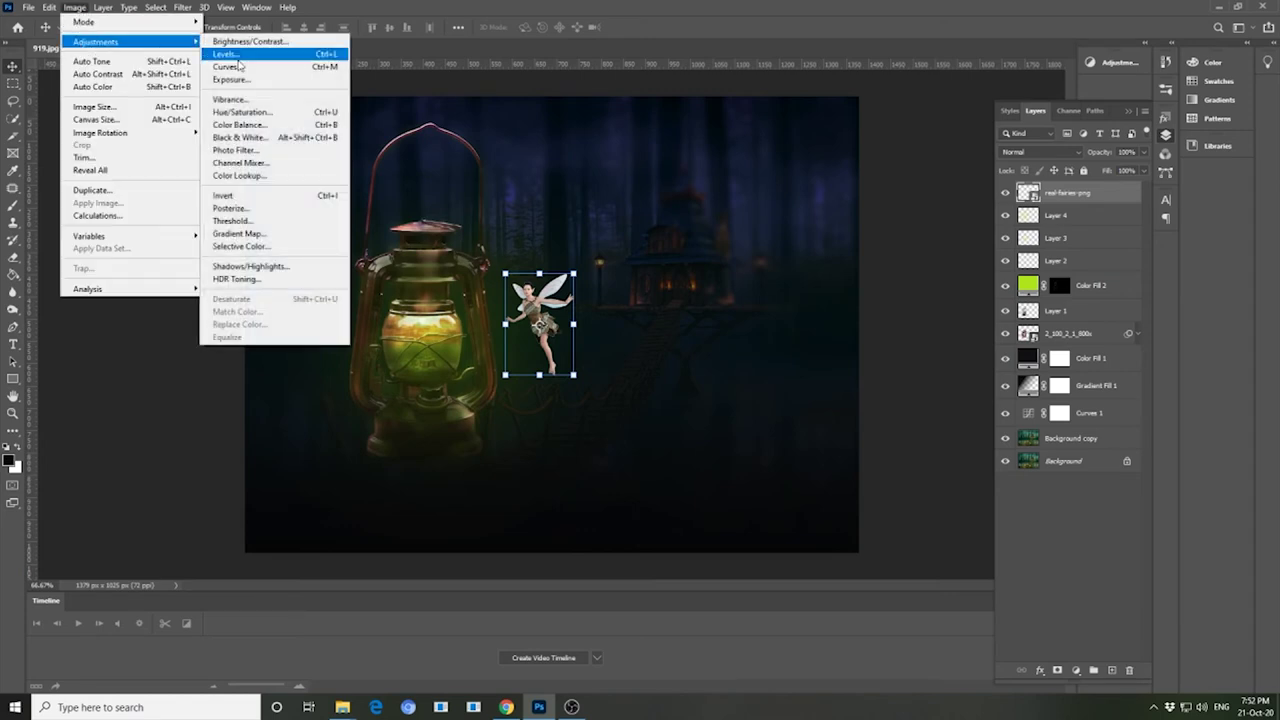
- Darken the fairy's midtones with a Levels adjustment
{"action": "left_click", "coordinate": [243, 61]}
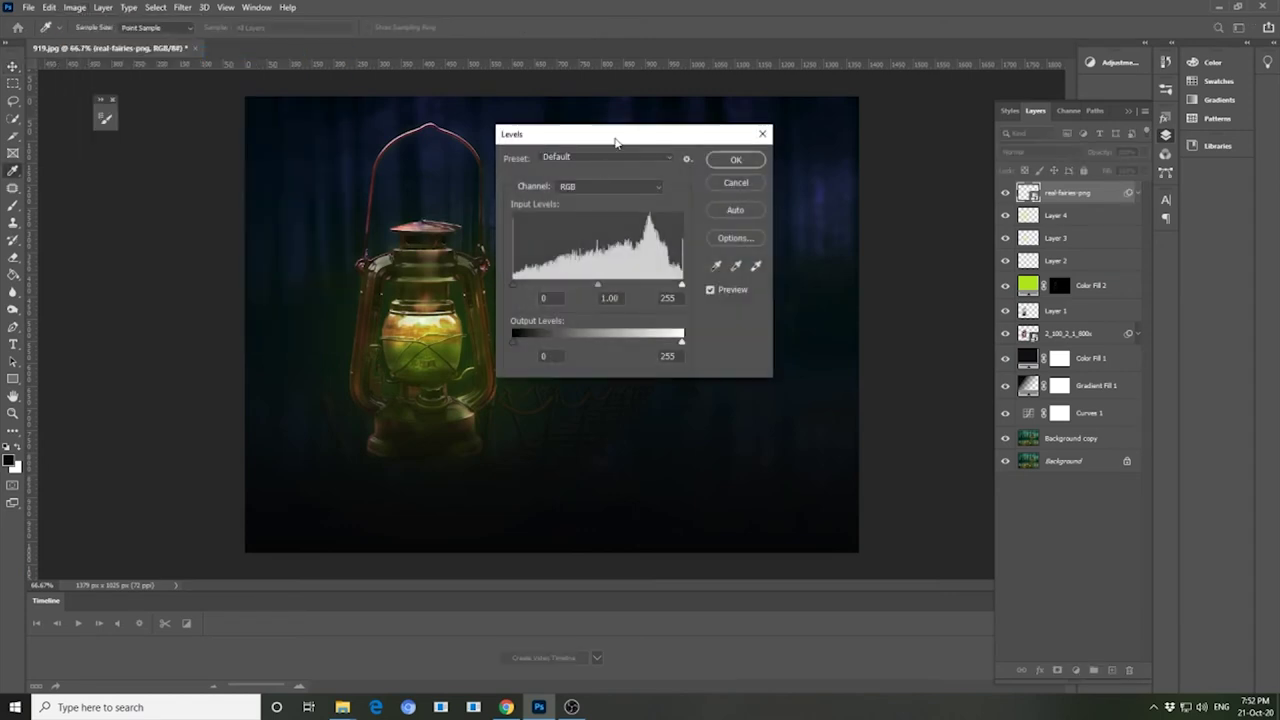
{"action": "left_click_drag", "start_coordinate": [600, 131], "coordinate": [792, 99]}
{"action": "mouse_move", "coordinate": [790, 250]}
{"action": "left_mouse_down"}
{"action": "mouse_move", "coordinate": [748, 252]}
{"action": "mouse_move", "coordinate": [834, 250]}
{"action": "left_mouse_up"}
{"action": "left_click_drag", "start_coordinate": [748, 250], "coordinate": [746, 251]}
{"action": "left_click_drag", "start_coordinate": [836, 250], "coordinate": [829, 251]}
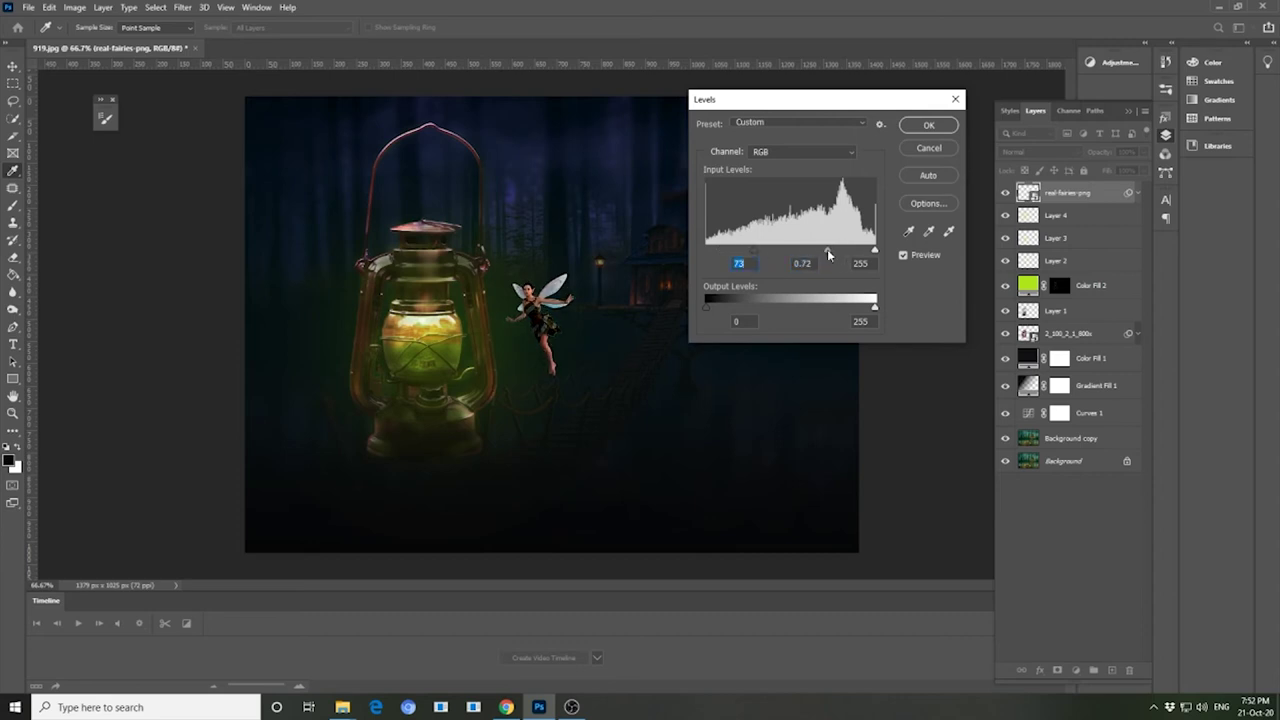
{"action": "left_click", "coordinate": [875, 250]}
{"action": "left_click", "coordinate": [956, 101]}
- Apply Curves to the fairy: lower the RGB curve, reduce Blue slightly and raise Green
{"action": "left_click", "coordinate": [74, 7]}
{"action": "mouse_move", "coordinate": [96, 42]}
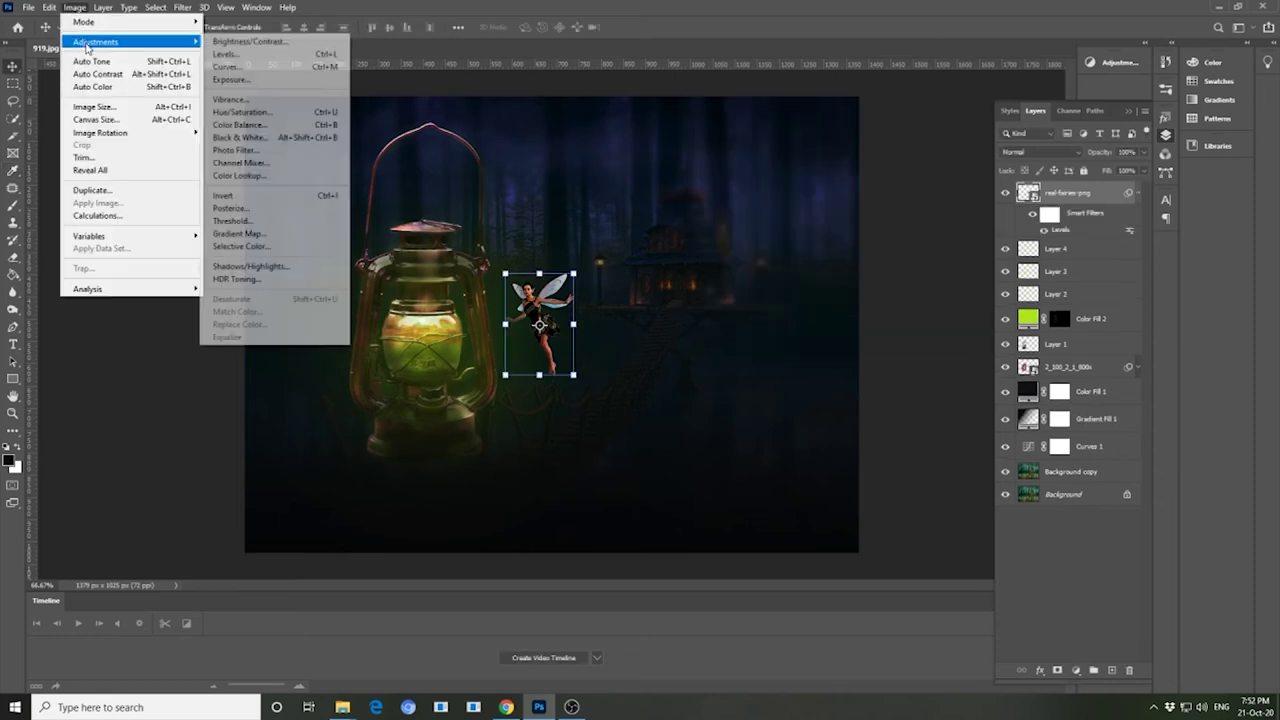
{"action": "left_click", "coordinate": [230, 66]}
{"action": "left_click_drag", "start_coordinate": [816, 327], "coordinate": [823, 342]}
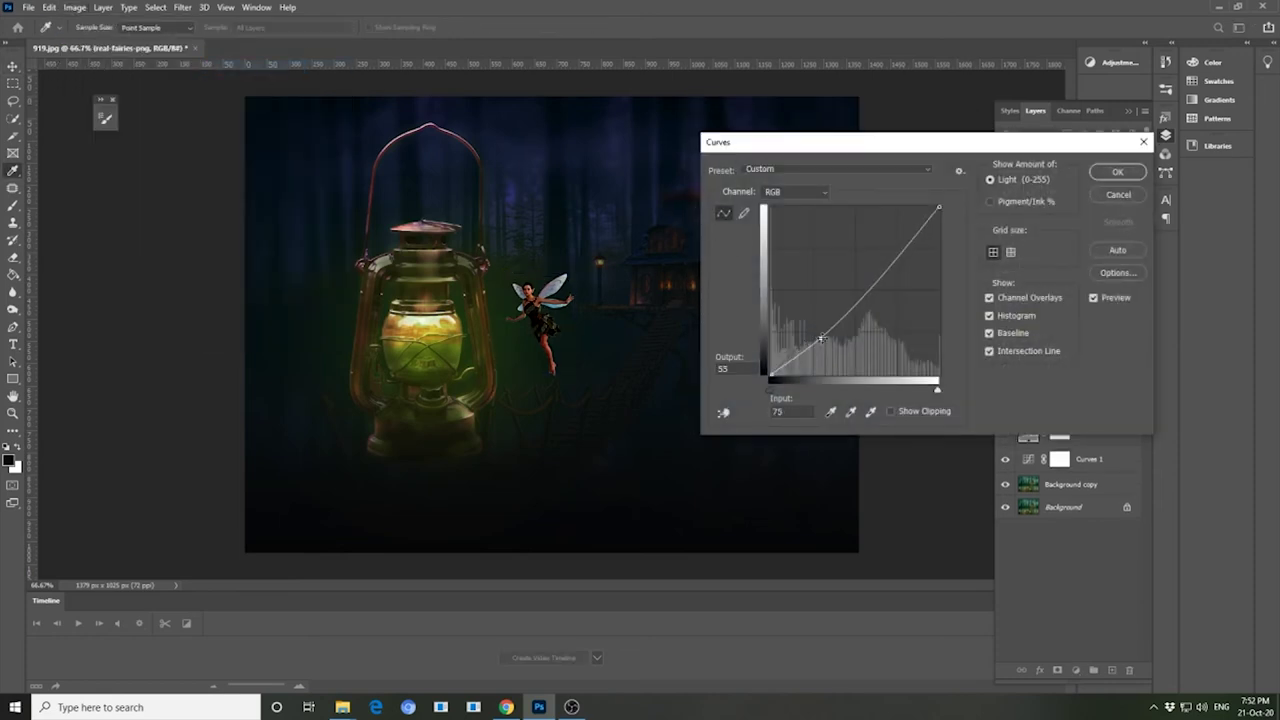
{"action": "left_click", "coordinate": [795, 191]}
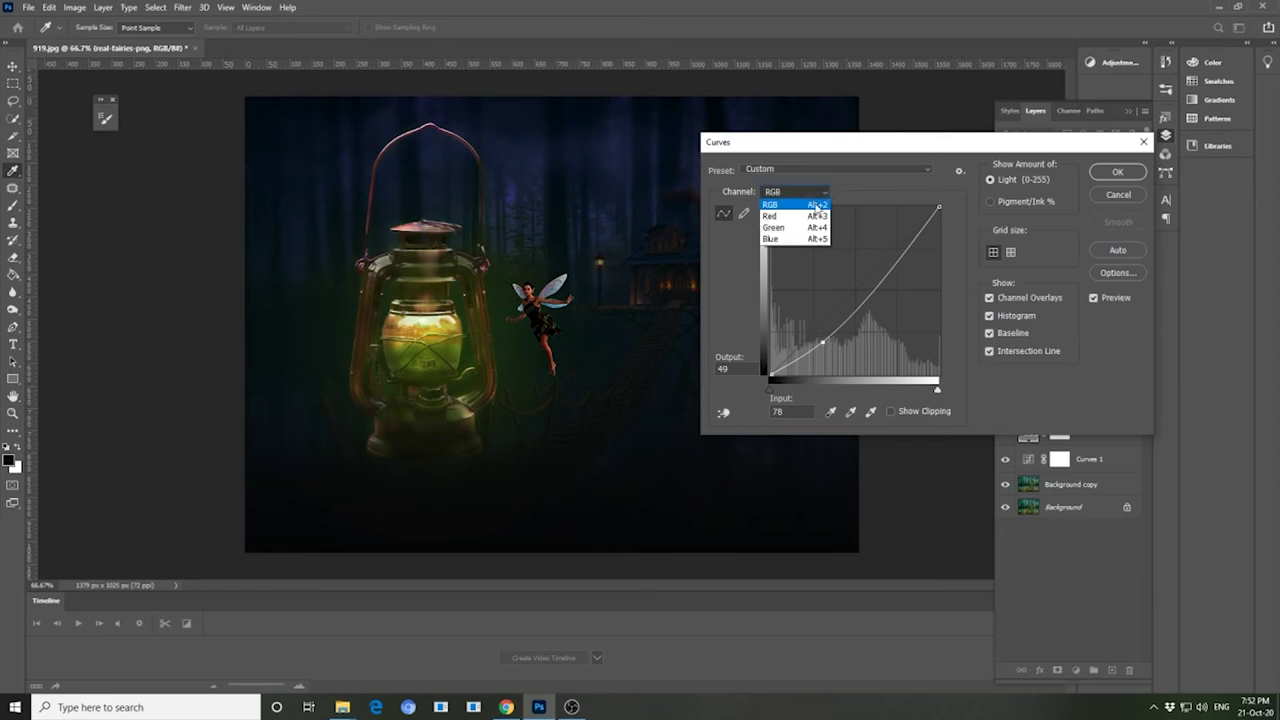
{"action": "left_click", "coordinate": [785, 242]}
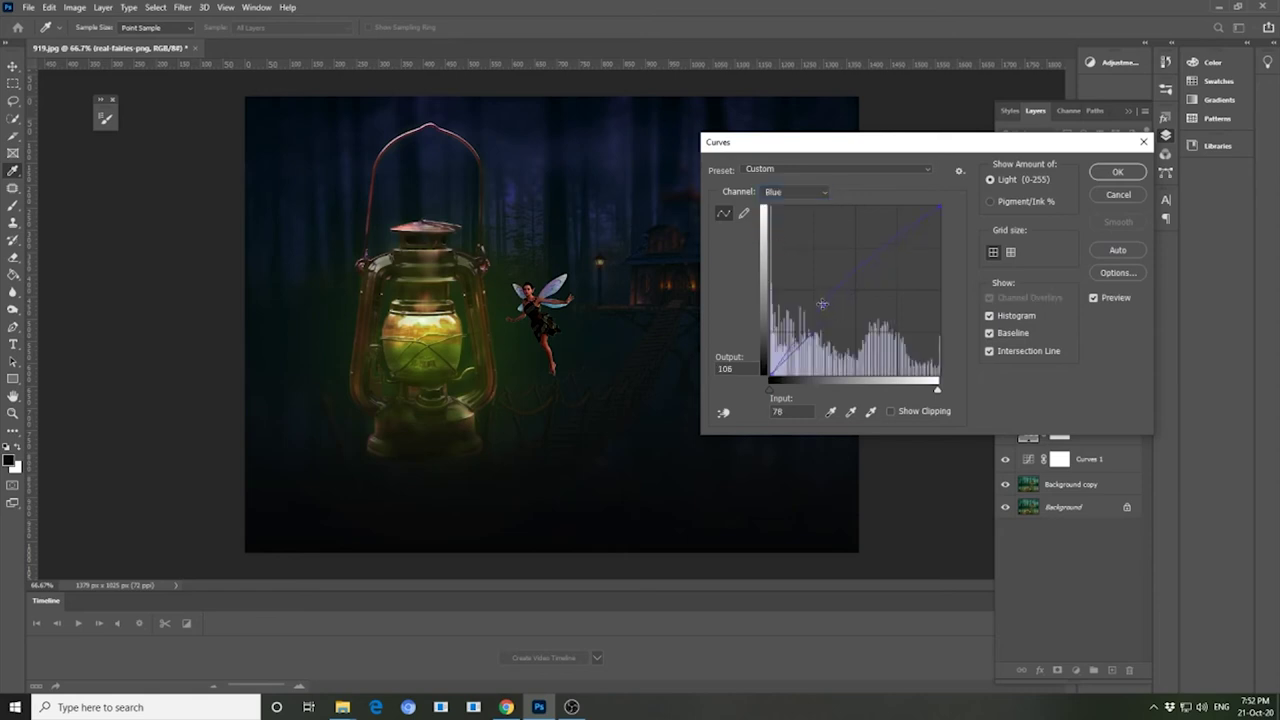
{"action": "left_click_drag", "start_coordinate": [821, 303], "coordinate": [829, 320]}
{"action": "left_click", "coordinate": [818, 193]}
{"action": "left_click", "coordinate": [775, 227]}
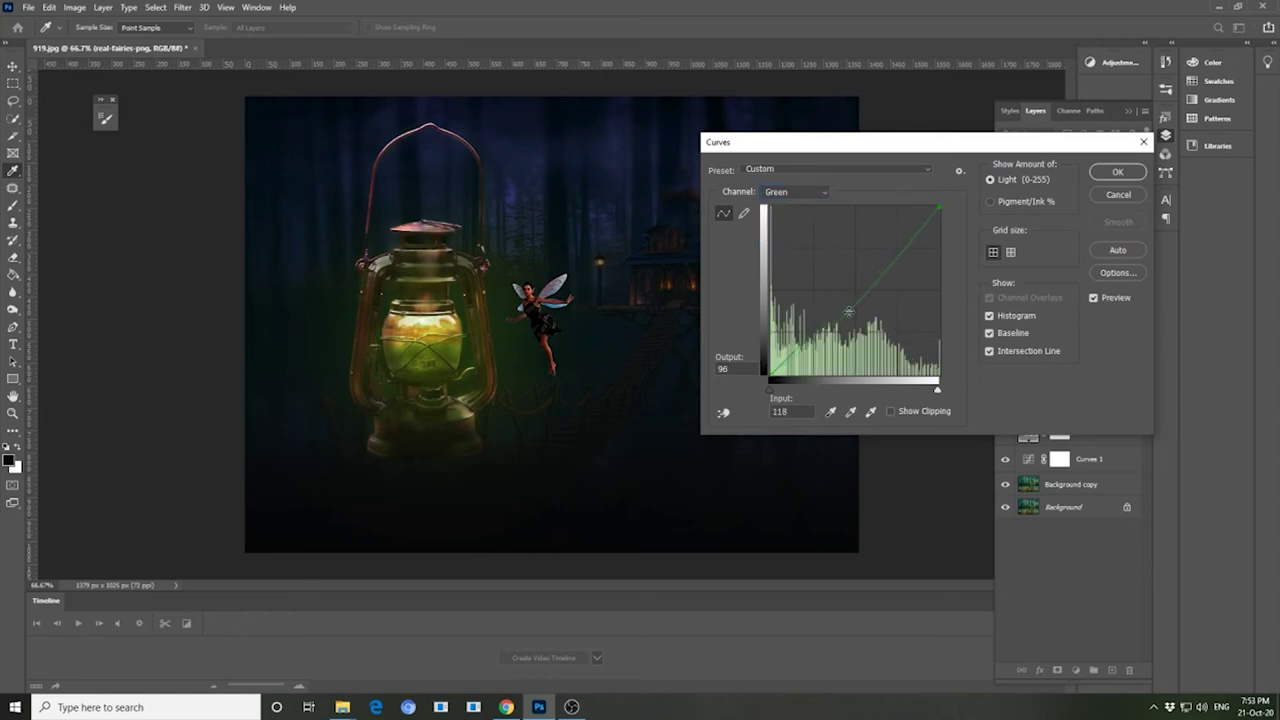
{"action": "left_click_drag", "start_coordinate": [835, 297], "coordinate": [834, 294]}
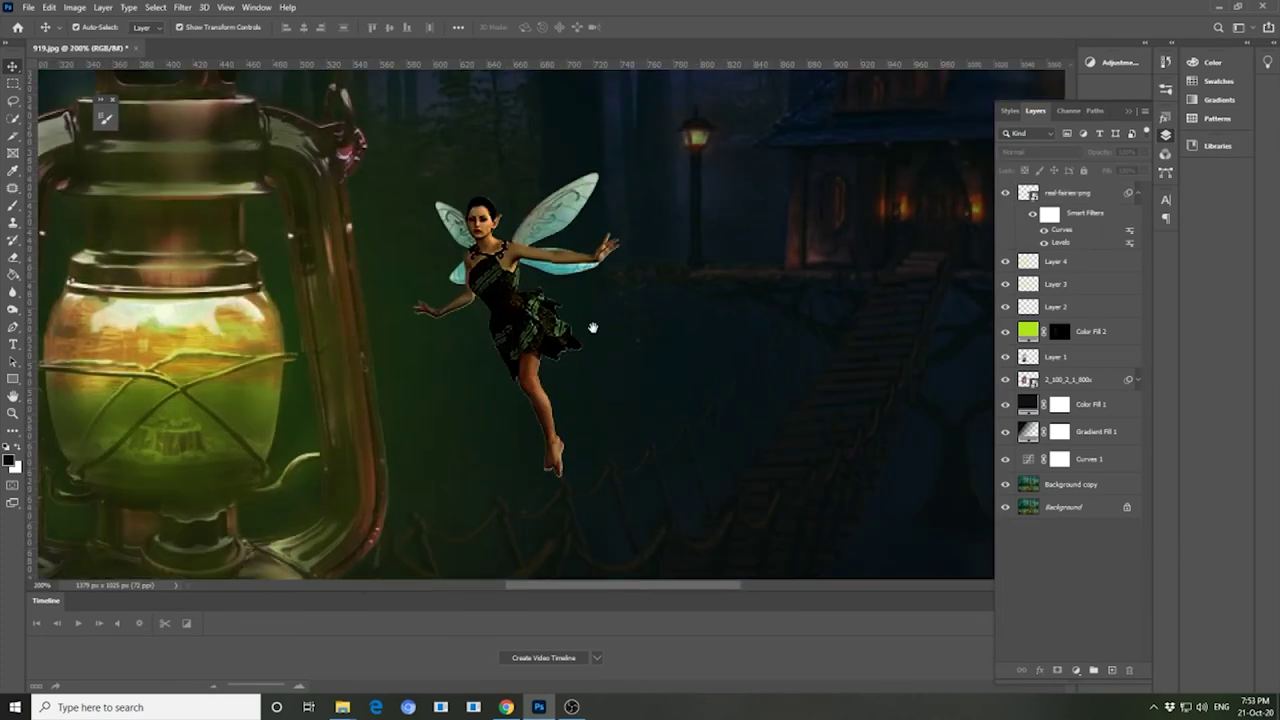
- Add a lime-green (#a8df3b) Solid Color fill layer and invert its mask to black
{"action": "scroll", "coordinate": [586, 329], "scroll_direction": "up", "scroll_amount": 2}
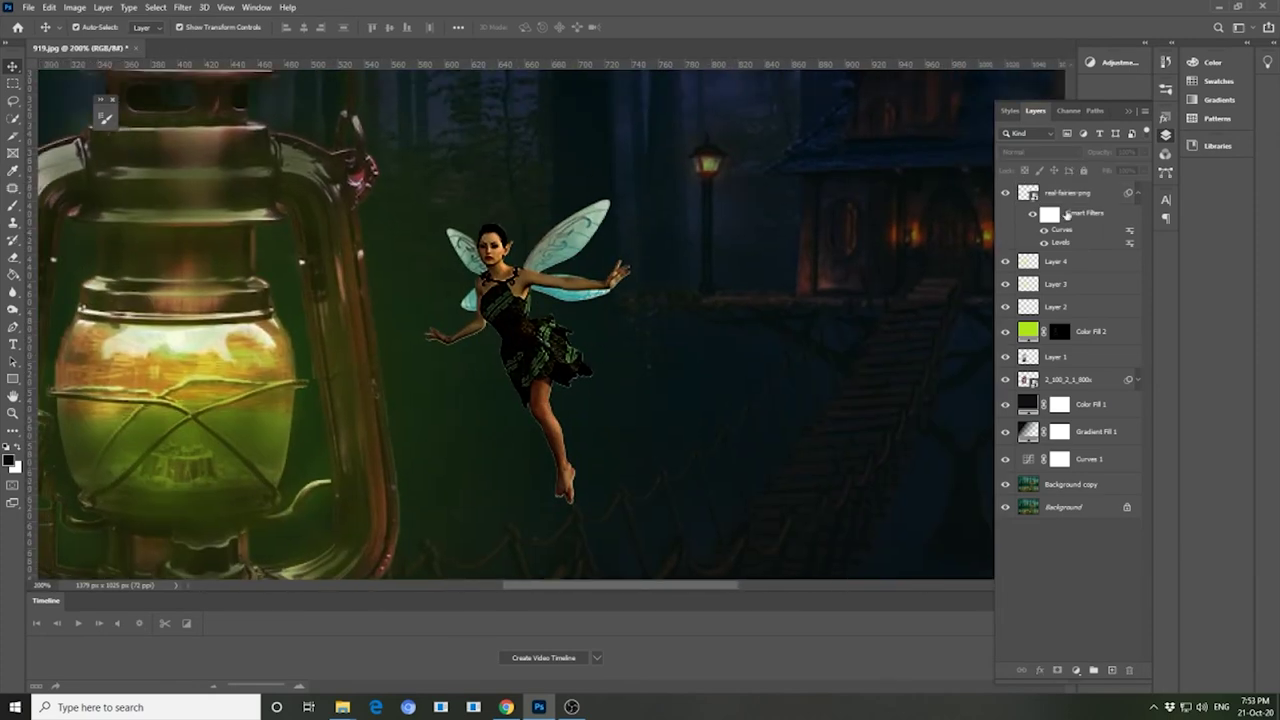
{"action": "left_click", "coordinate": [1137, 194]}
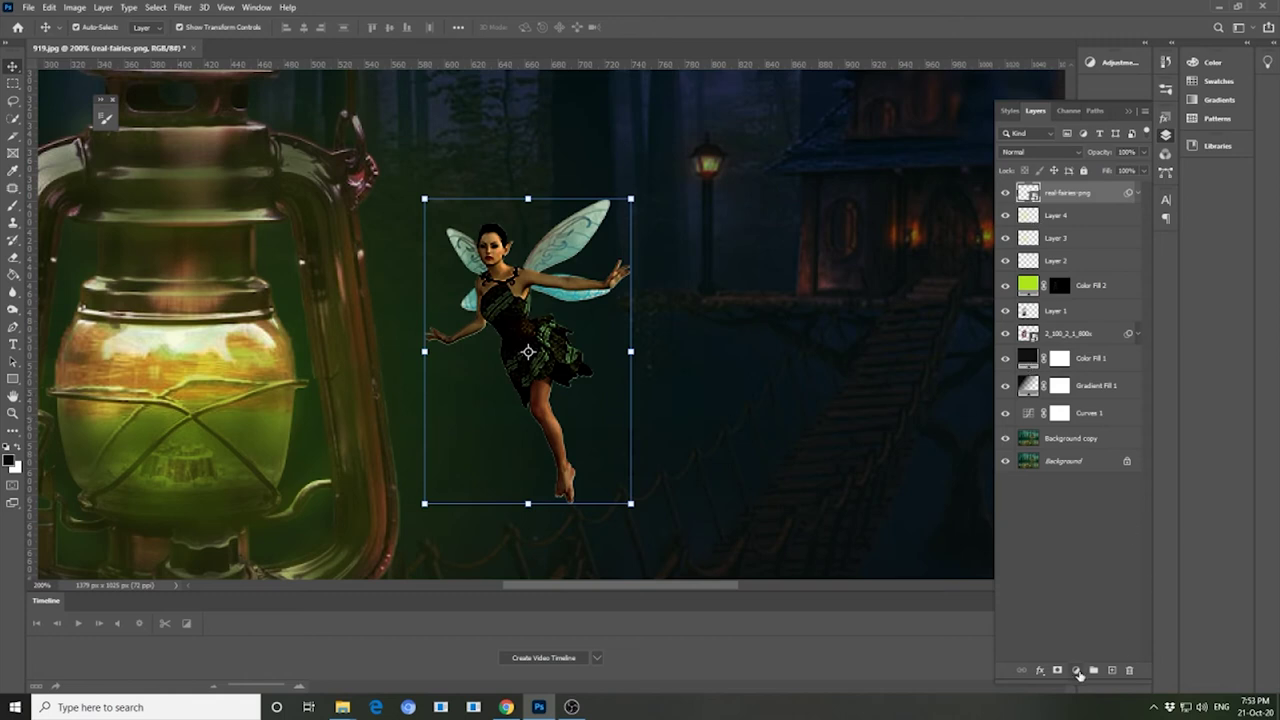
{"action": "left_click", "coordinate": [1076, 670]}
{"action": "left_click", "coordinate": [1086, 437]}
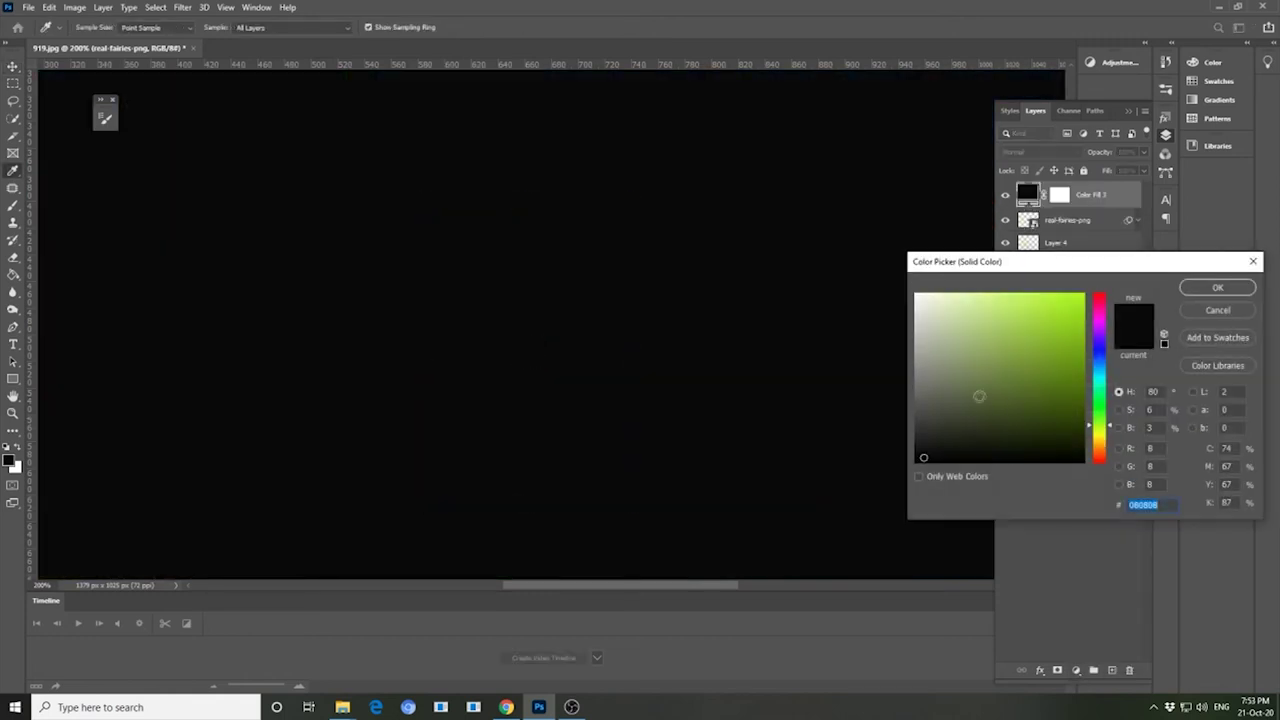
{"action": "left_click", "coordinate": [1039, 314]}
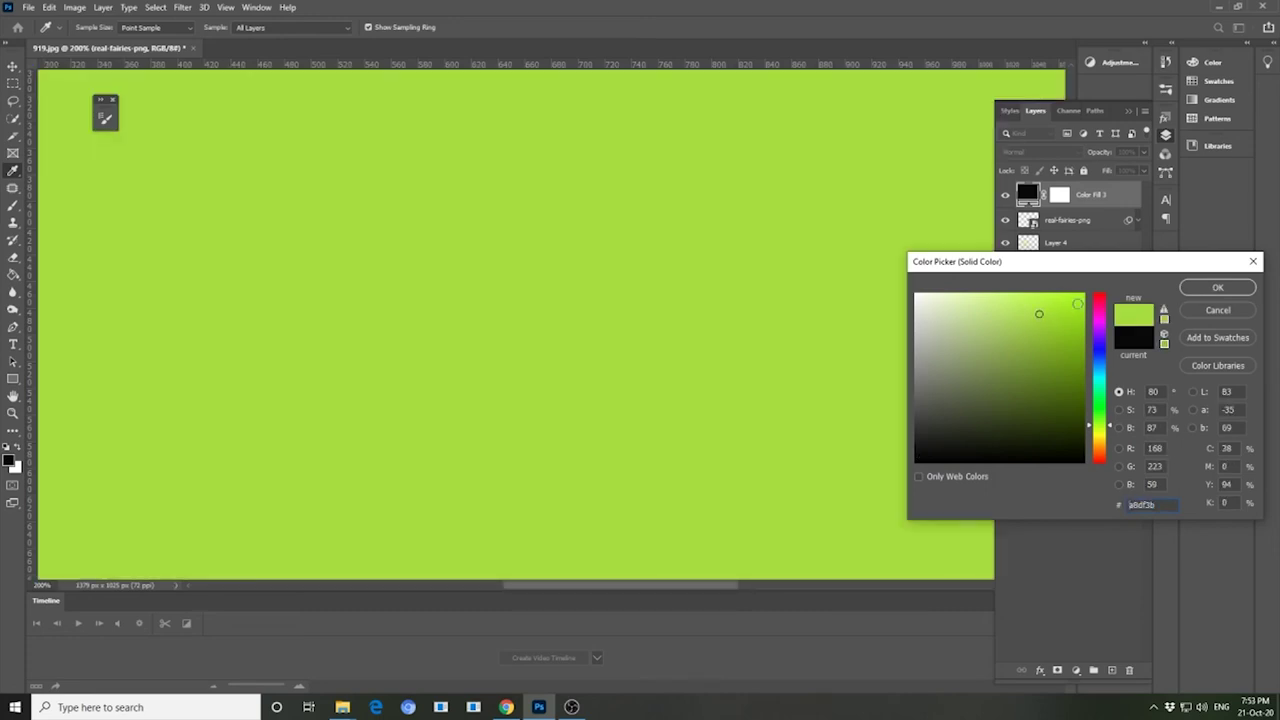
{"action": "left_click", "coordinate": [1217, 287]}
{"action": "left_click", "coordinate": [1061, 197]}
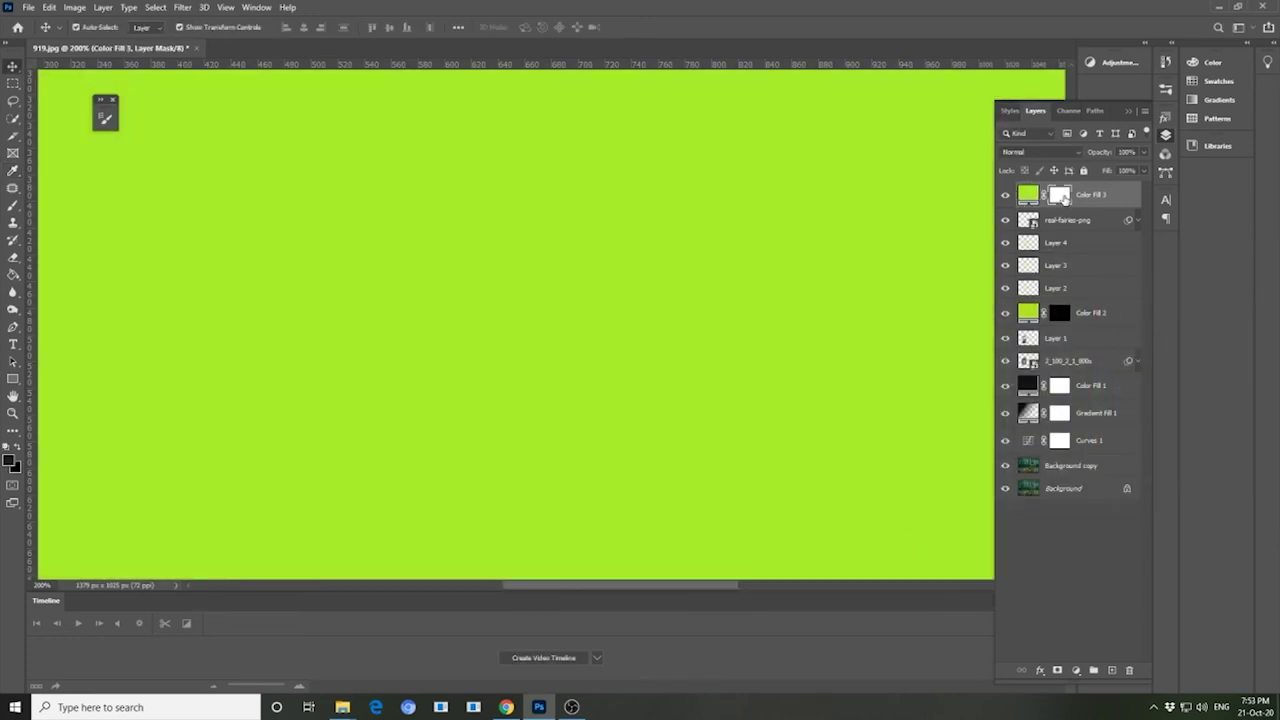
{"action": "key", "text": "ctrl+i"}
- Select the Brush tool and add a new empty layer above the fairy
{"action": "left_click", "coordinate": [13, 207]}
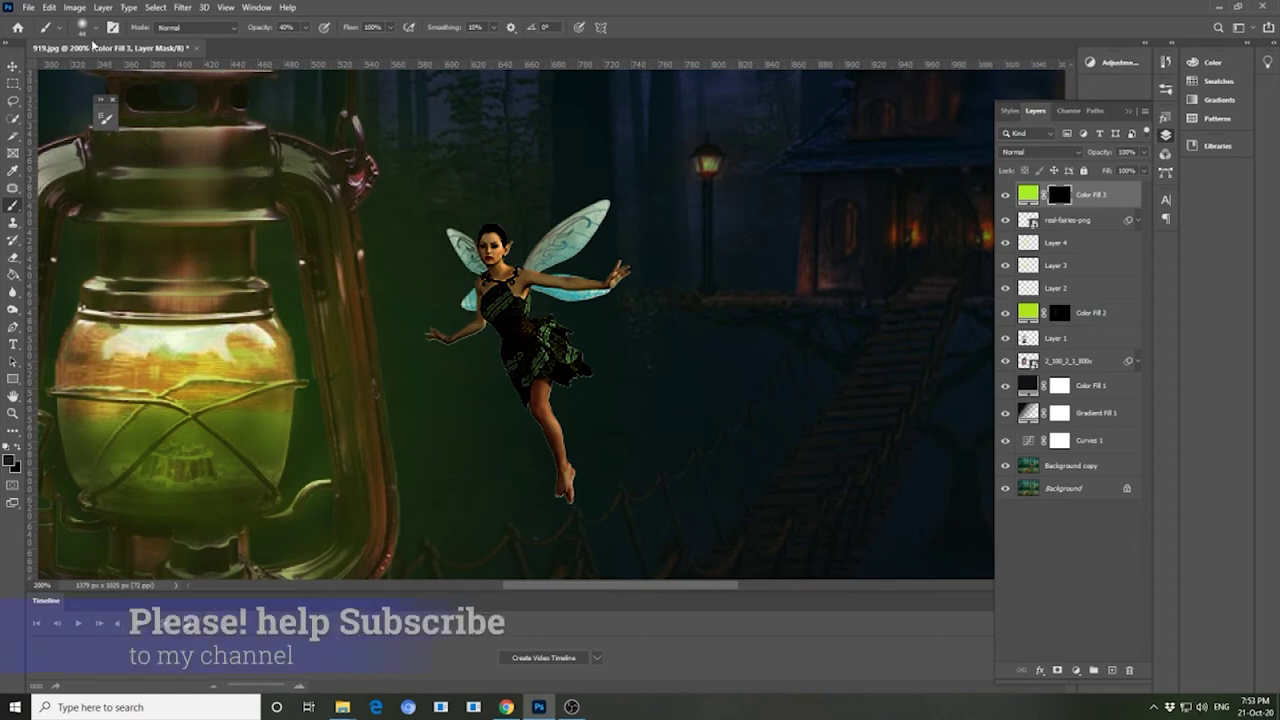
{"action": "left_click", "coordinate": [88, 27]}
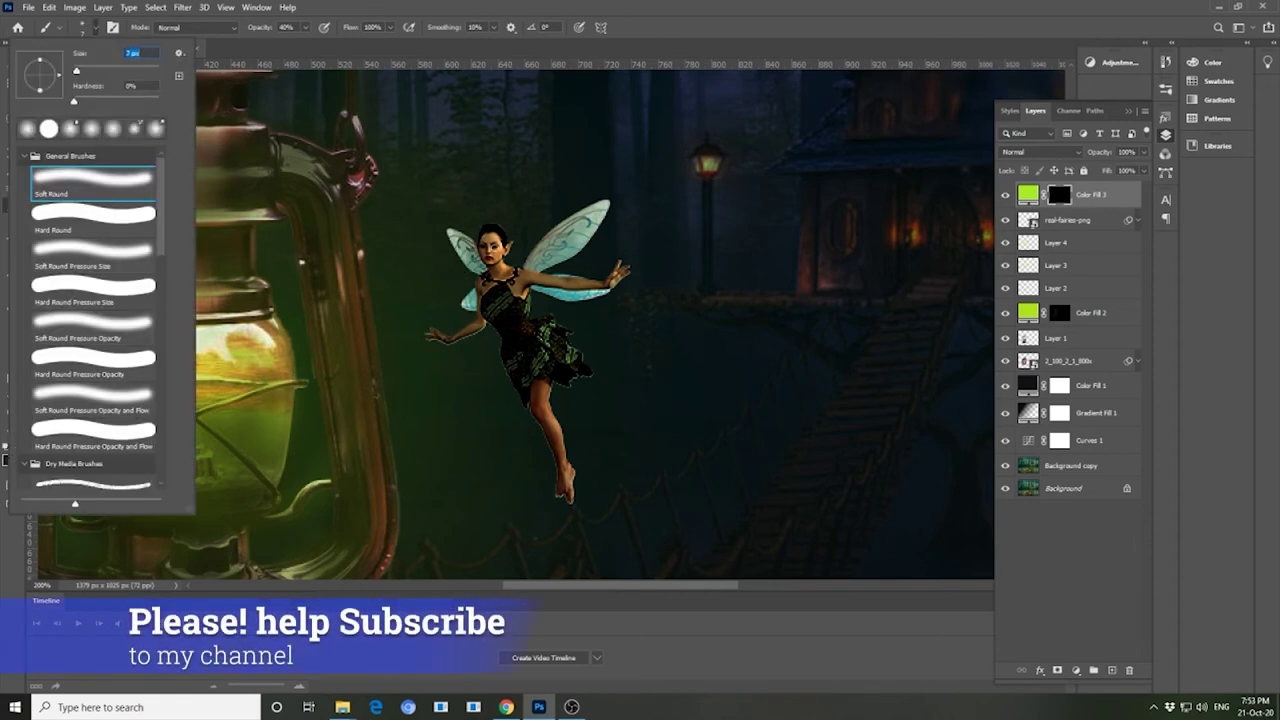
{"action": "left_click", "coordinate": [484, 248]}
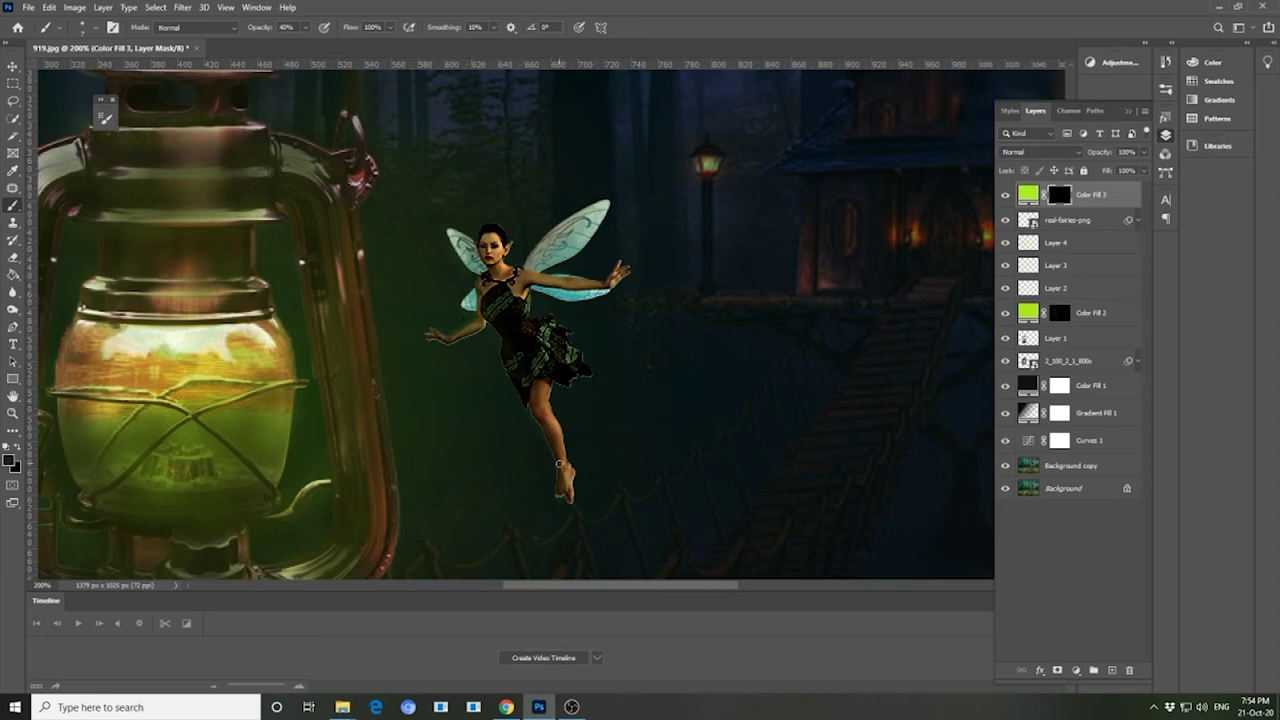
{"action": "key", "text": "ctrl+0"}
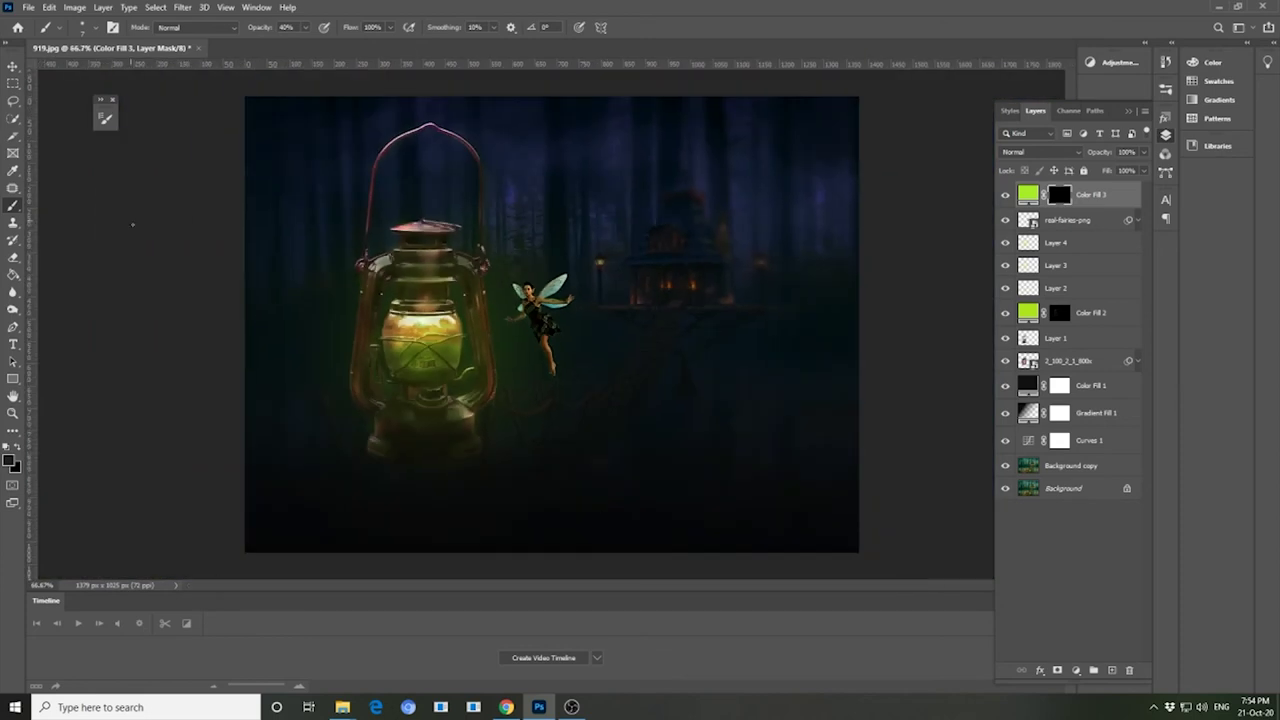
{"action": "key", "text": "ctrl+plus"}
{"action": "key", "text": "ctrl+plus"}
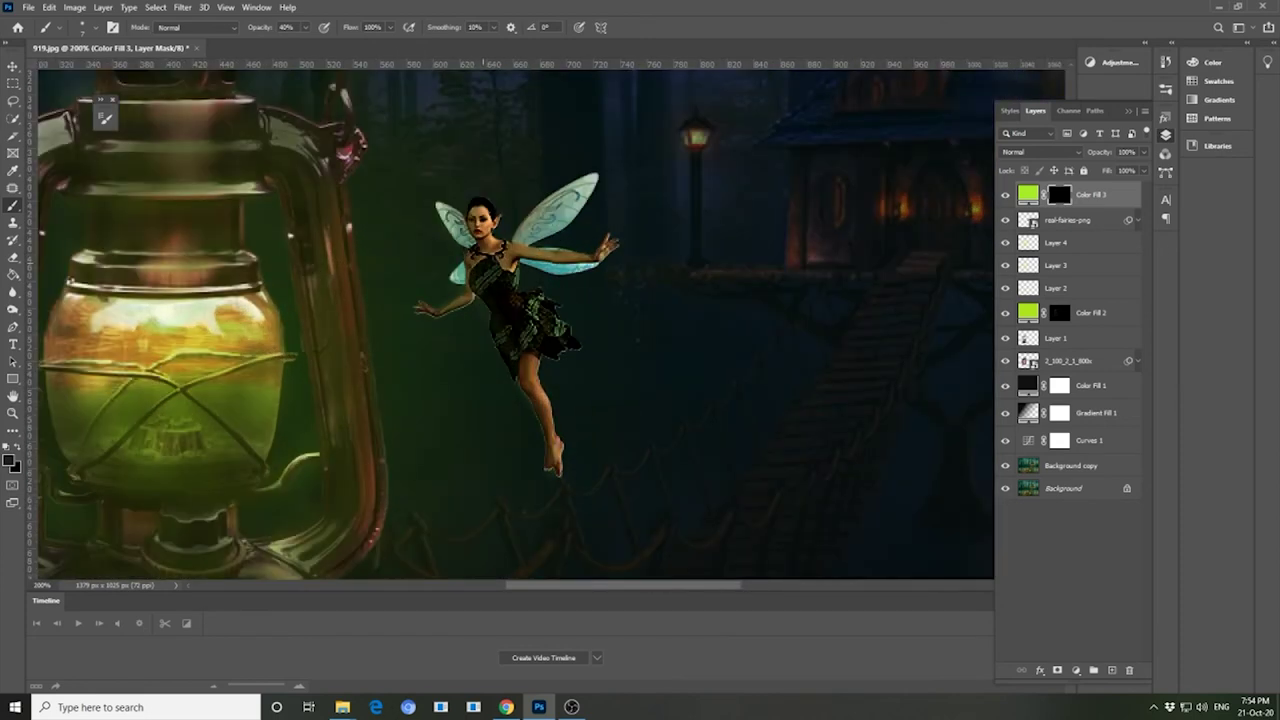
{"action": "left_click", "coordinate": [1103, 228]}
{"action": "left_click", "coordinate": [1111, 670]}
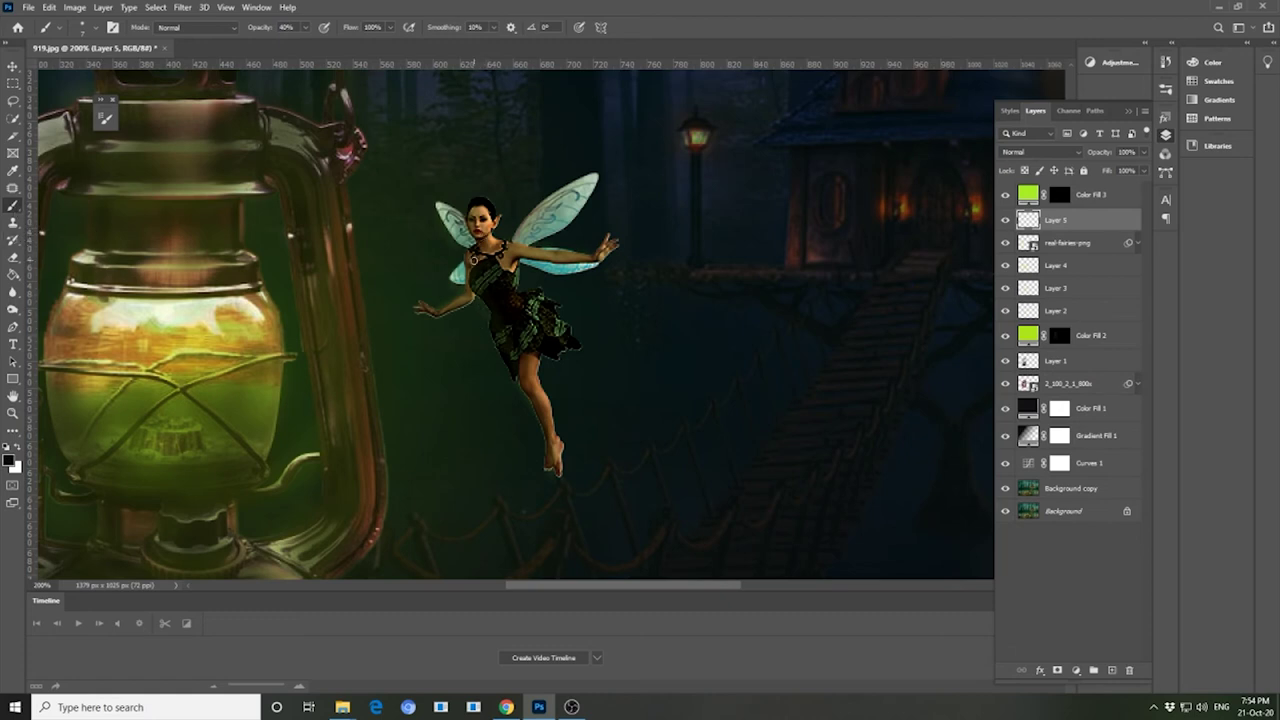
- On Layer 5, brush dark 40%-opacity shading over the fairy's chest, leg and arms
{"action": "left_click_drag", "start_coordinate": [510, 288], "coordinate": [513, 270]}
{"action": "left_click_drag", "start_coordinate": [534, 372], "coordinate": [557, 438]}
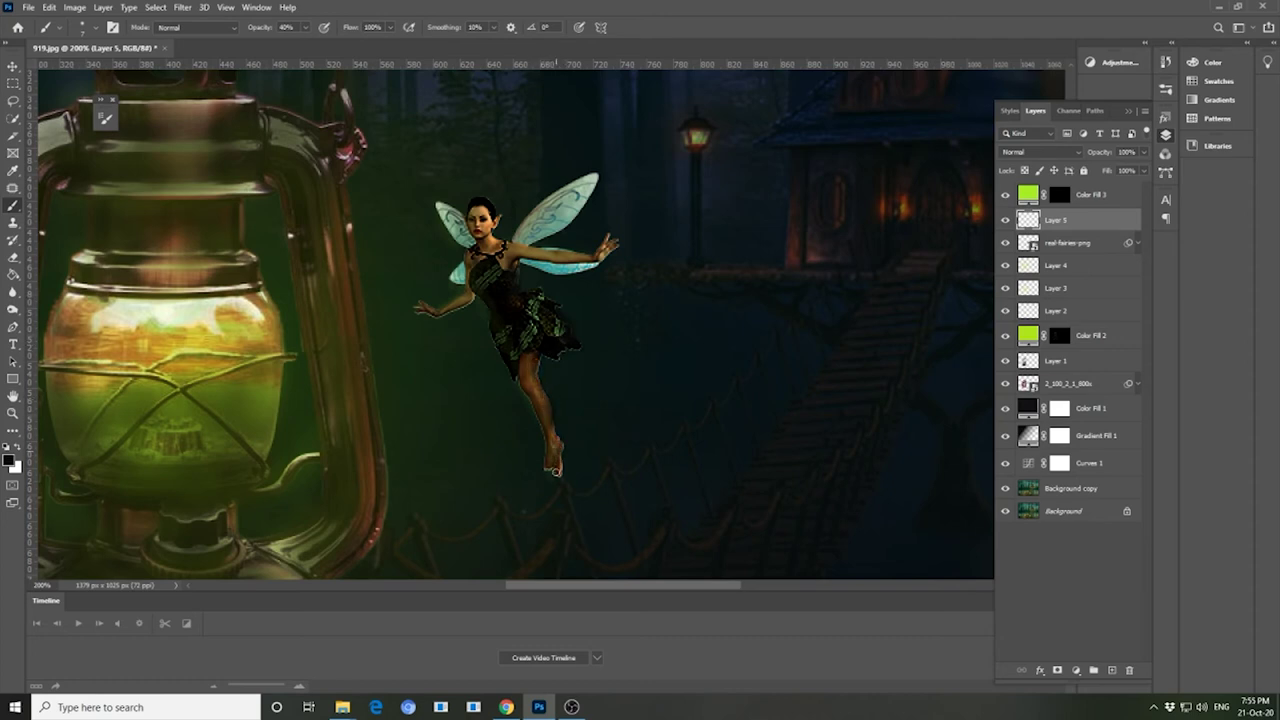
{"action": "left_click_drag", "start_coordinate": [524, 255], "coordinate": [577, 262]}
{"action": "left_click_drag", "start_coordinate": [480, 286], "coordinate": [450, 311]}
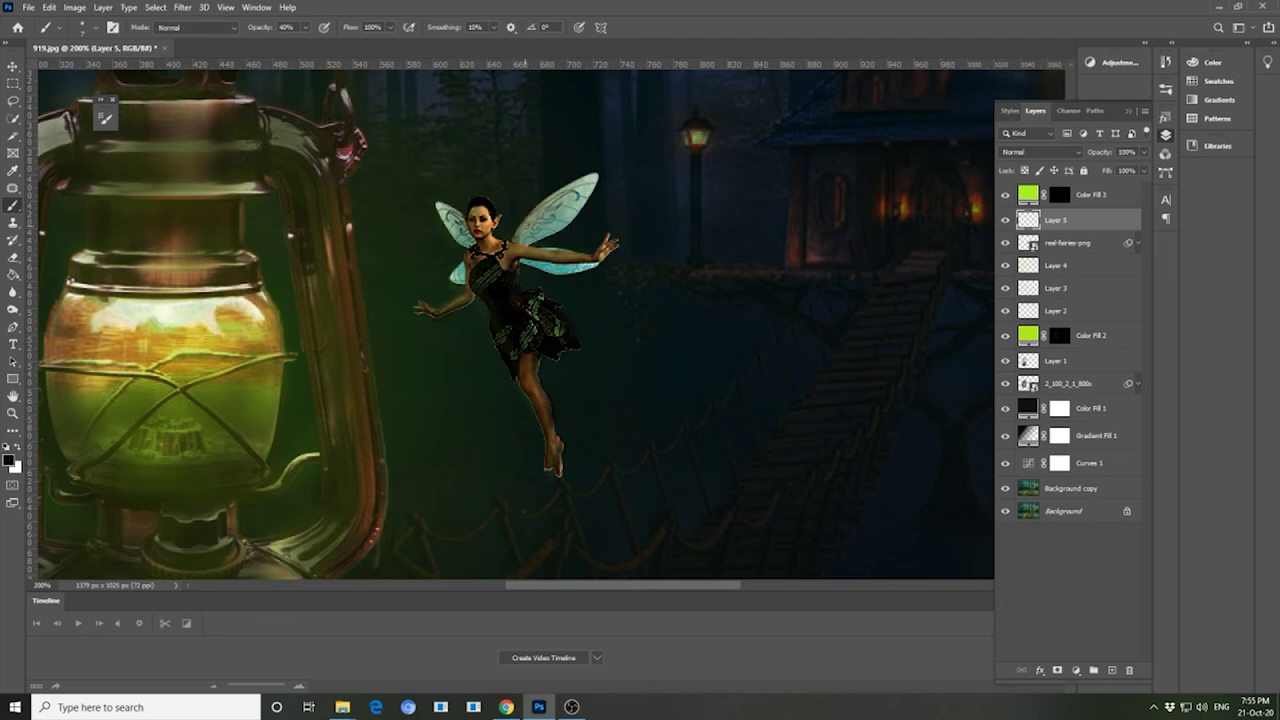
{"action": "left_click_drag", "start_coordinate": [527, 258], "coordinate": [604, 262]}
{"action": "key", "text": "ctrl+minus"}
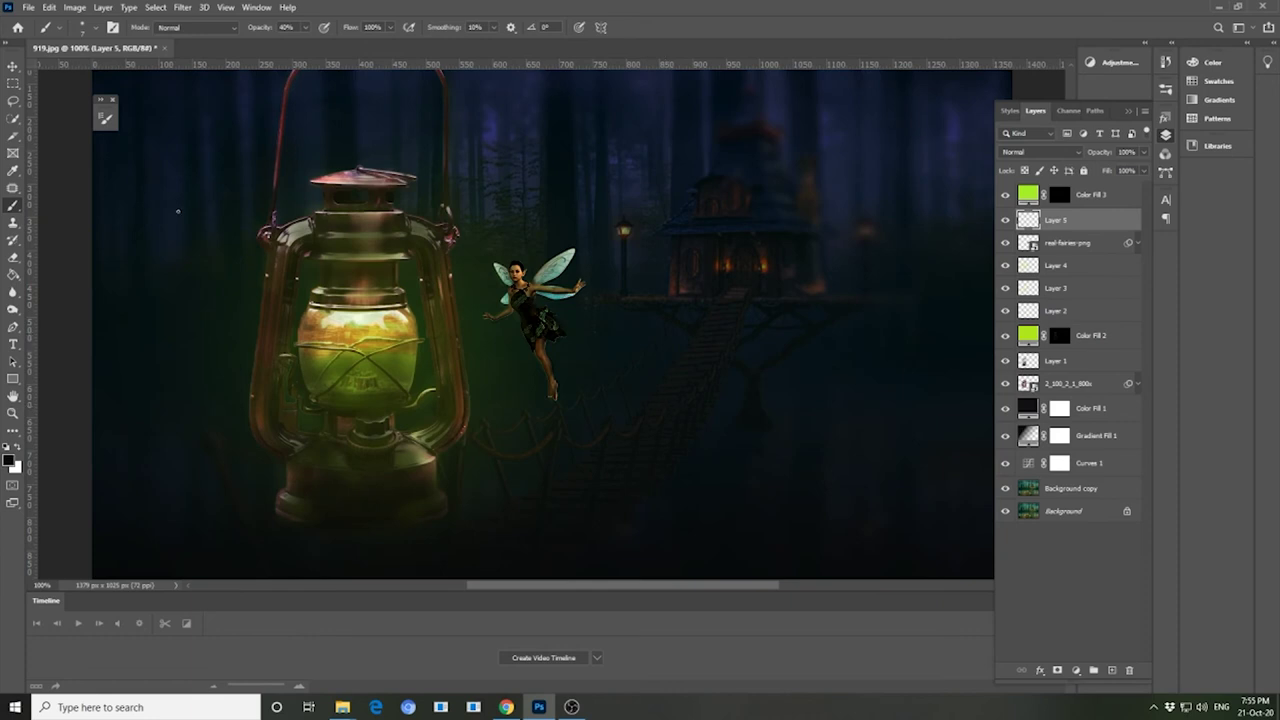
{"action": "key", "text": "v"}
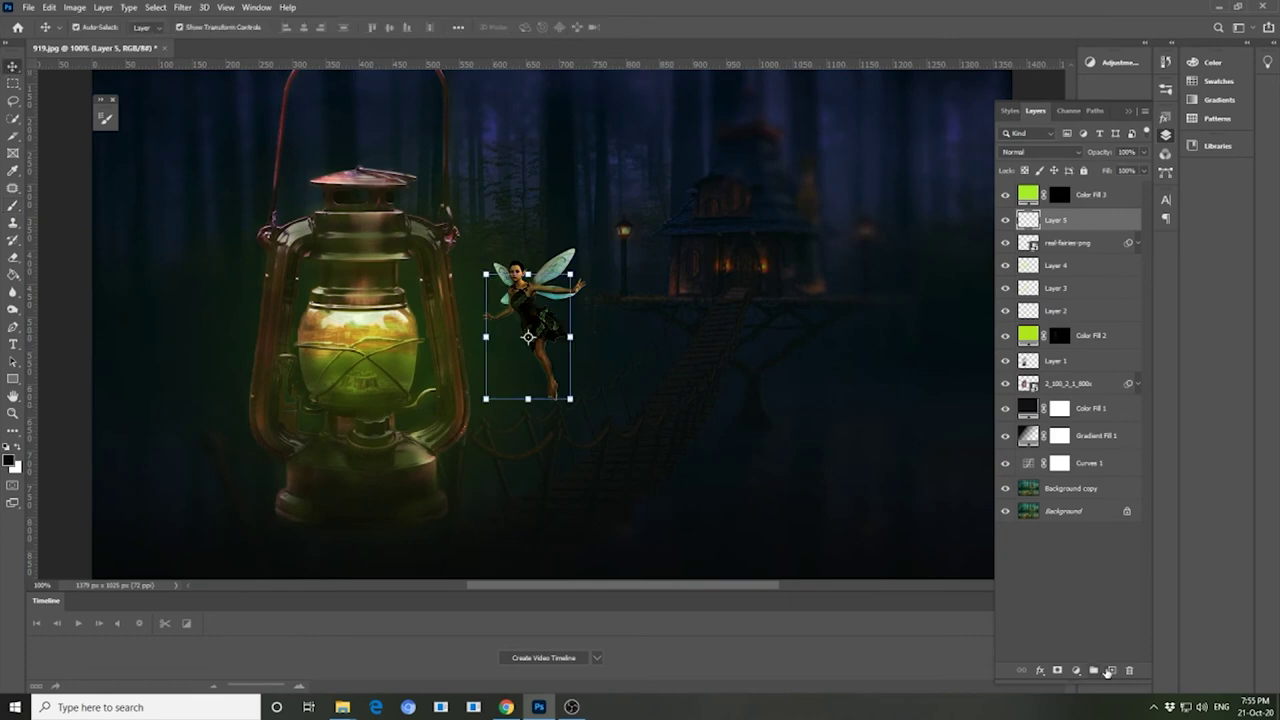
- On a new layer, paint a soft light-green spot over the fairy with a large brush
{"action": "left_click", "coordinate": [1110, 670]}
{"action": "left_click", "coordinate": [13, 171]}
{"action": "left_click", "coordinate": [8, 460]}
{"action": "left_click", "coordinate": [1006, 322]}
{"action": "left_click", "coordinate": [1218, 287]}
{"action": "key", "text": "b"}
{"action": "left_click", "coordinate": [88, 27]}
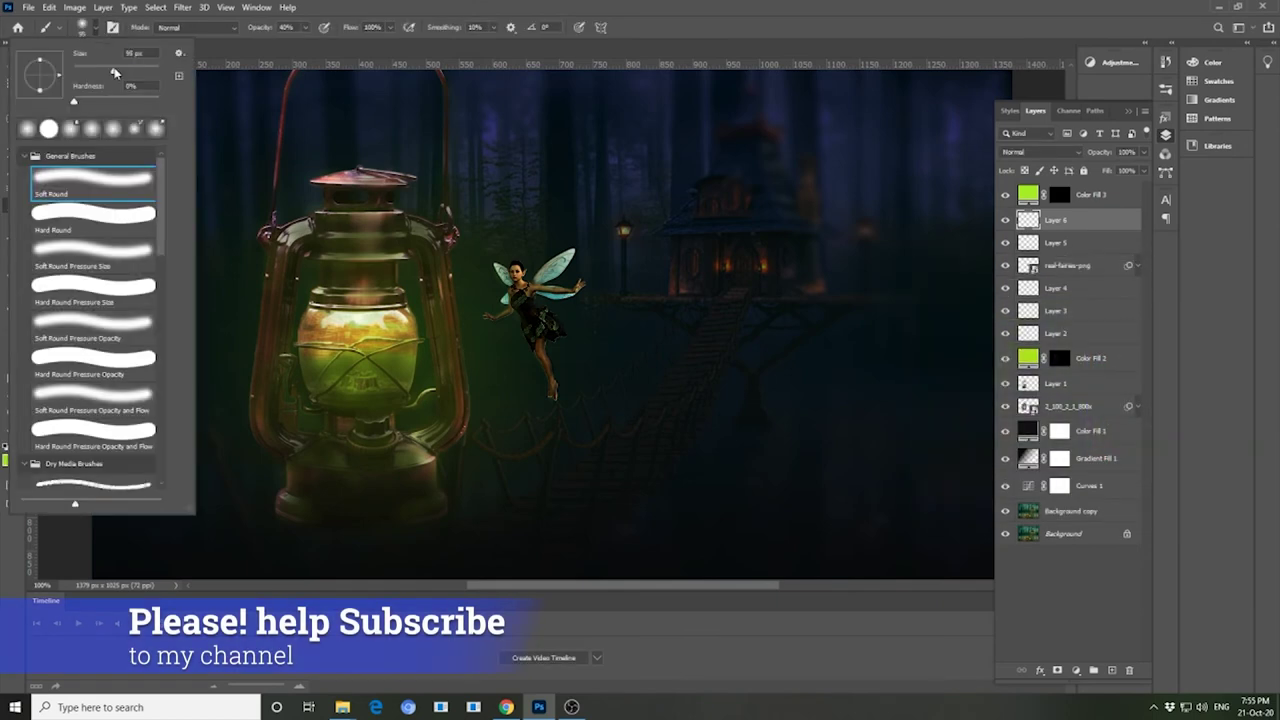
{"action": "left_click", "coordinate": [542, 322]}
- Scale and position the green glow around the fairy and set its layer opacity to 53%
{"action": "left_click", "coordinate": [13, 65]}
{"action": "mouse_move", "coordinate": [590, 374]}
{"action": "left_mouse_down"}
{"action": "mouse_move", "coordinate": [675, 458]}
{"action": "mouse_move", "coordinate": [557, 310]}
{"action": "left_mouse_up"}
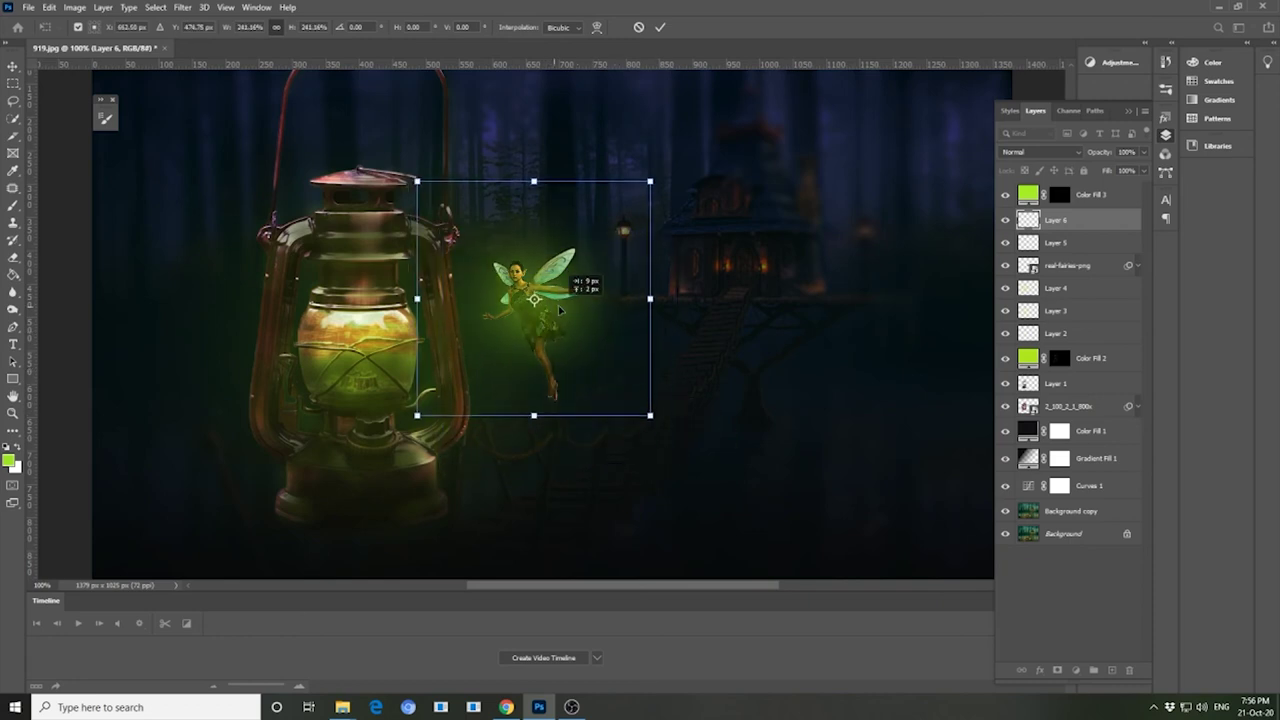
{"action": "left_click_drag", "start_coordinate": [650, 181], "coordinate": [635, 197]}
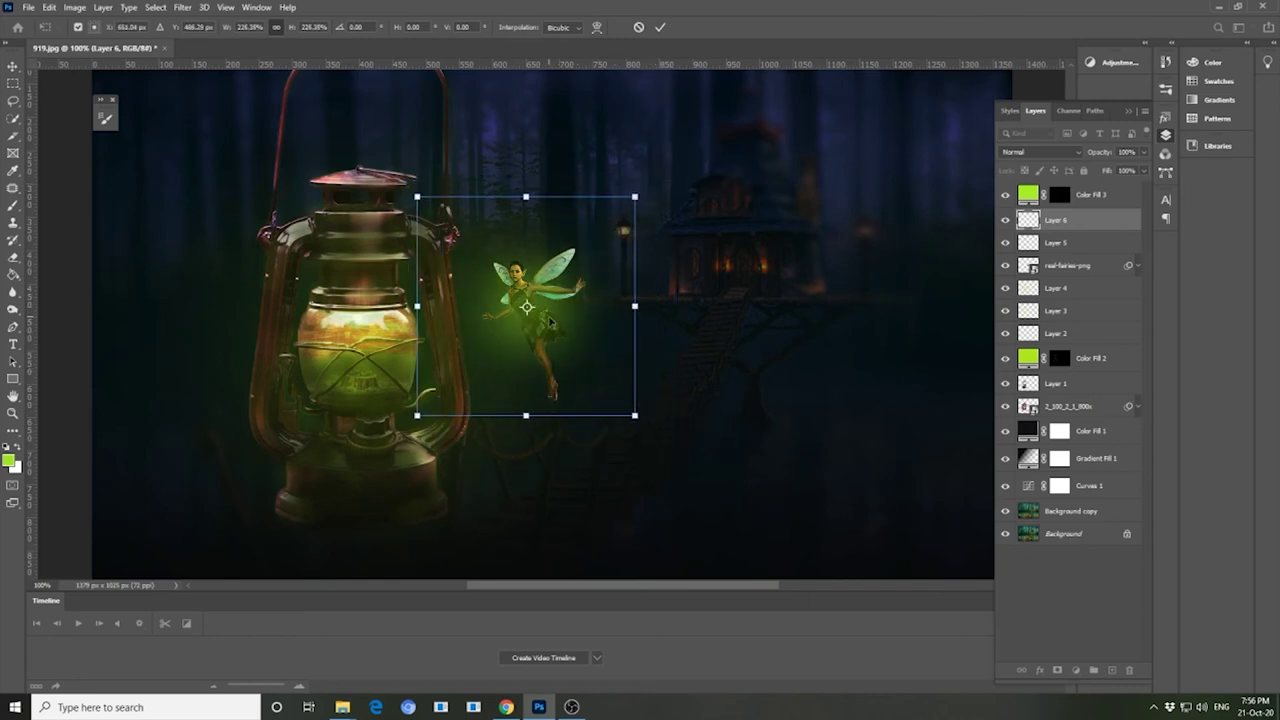
{"action": "left_click_drag", "start_coordinate": [550, 320], "coordinate": [552, 304]}
{"action": "left_click_drag", "start_coordinate": [636, 181], "coordinate": [651, 166]}
{"action": "left_click_drag", "start_coordinate": [585, 258], "coordinate": [585, 249]}
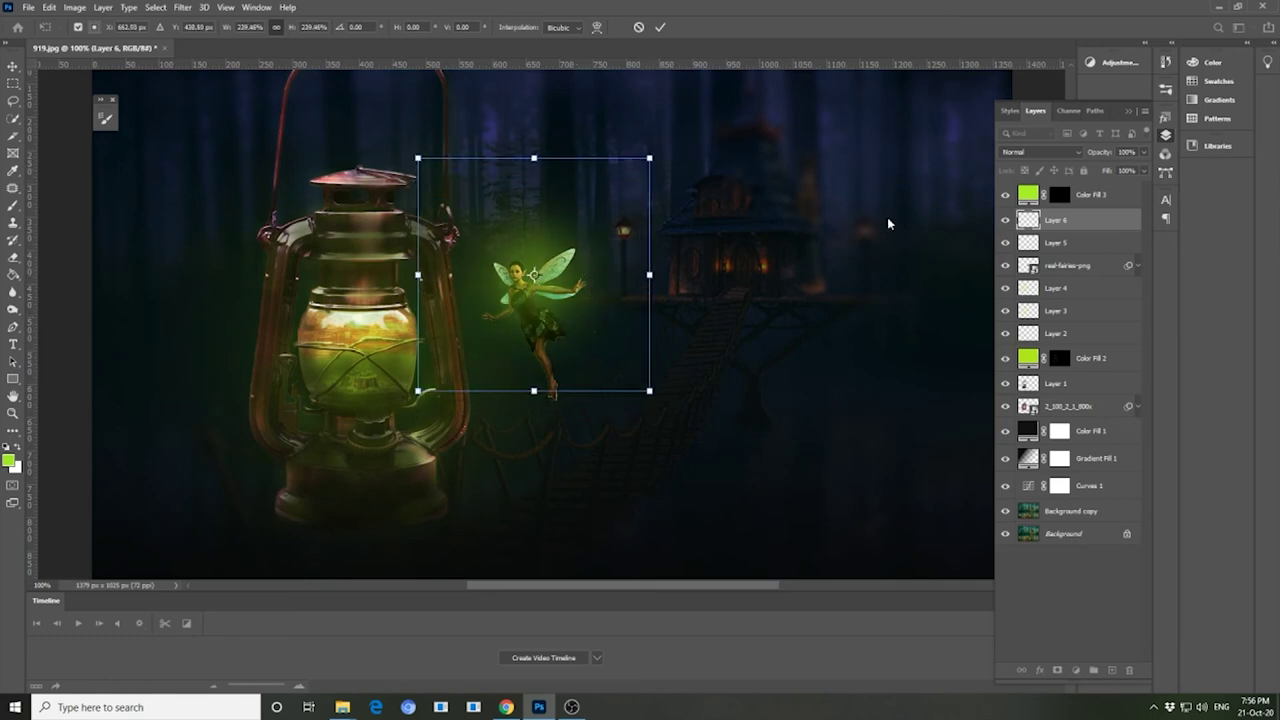
{"action": "left_click", "coordinate": [1143, 152]}
{"action": "left_click_drag", "start_coordinate": [1141, 167], "coordinate": [1113, 167]}
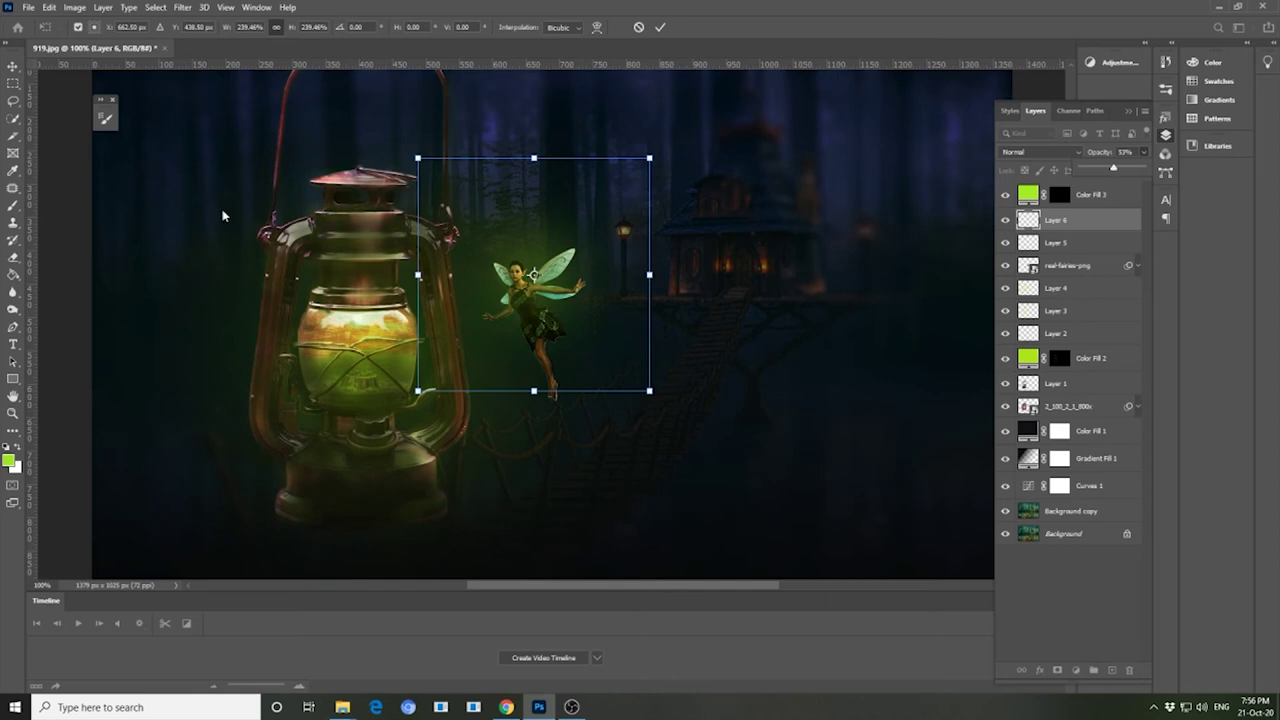
{"action": "key", "text": "Return"}
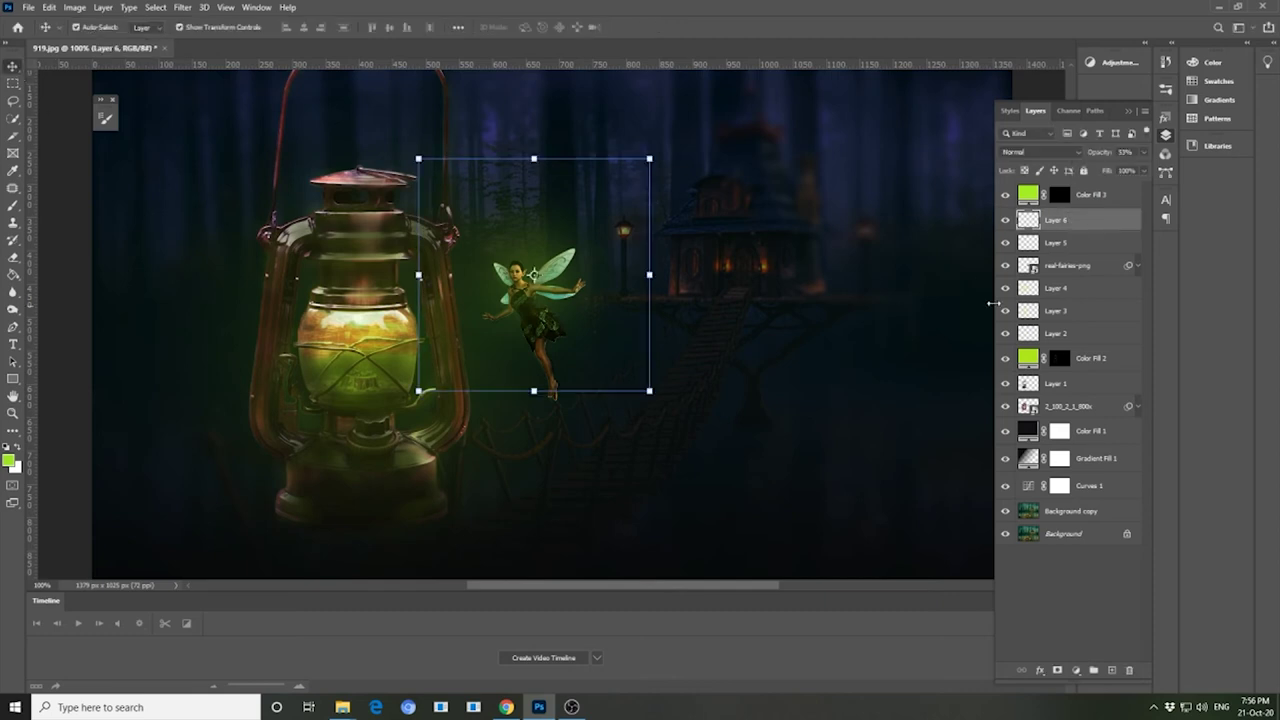
{"action": "left_click", "coordinate": [1066, 267]}
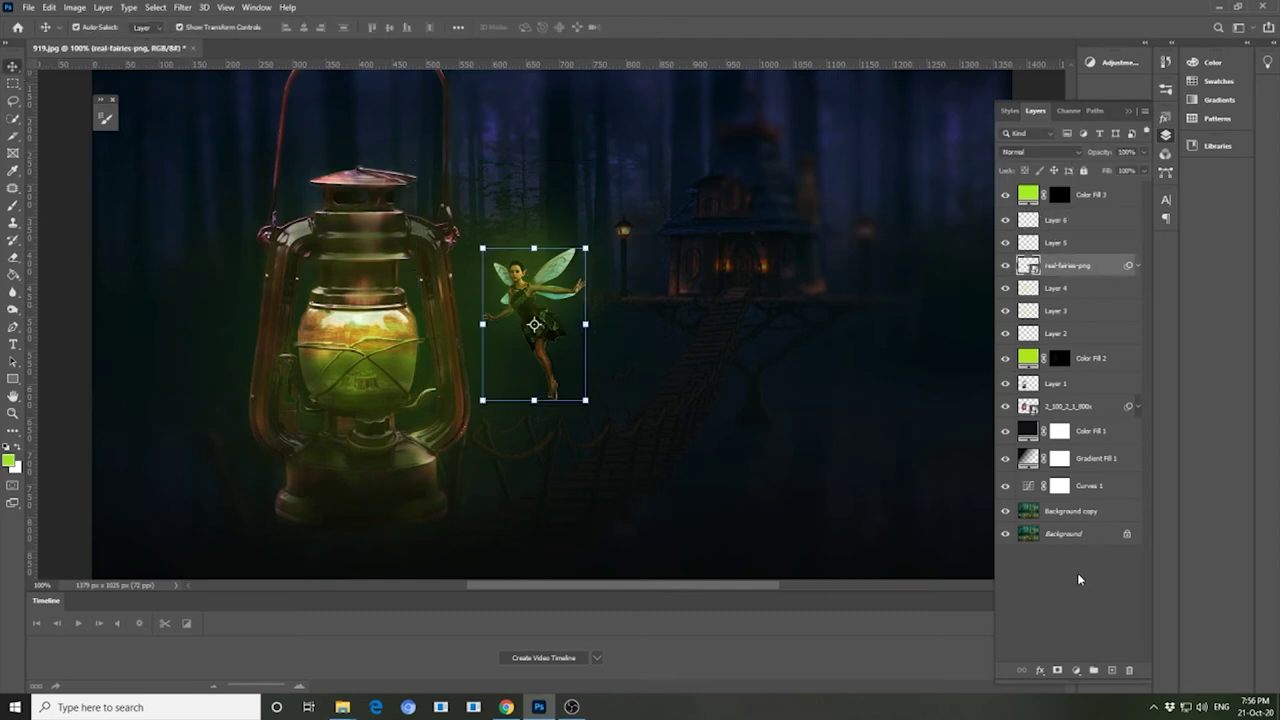
- Above real-fairies-png, add a green Solid Color fill layer with its mask inverted to black
{"action": "left_click", "coordinate": [1088, 670]}
{"action": "left_click", "coordinate": [1090, 431]}
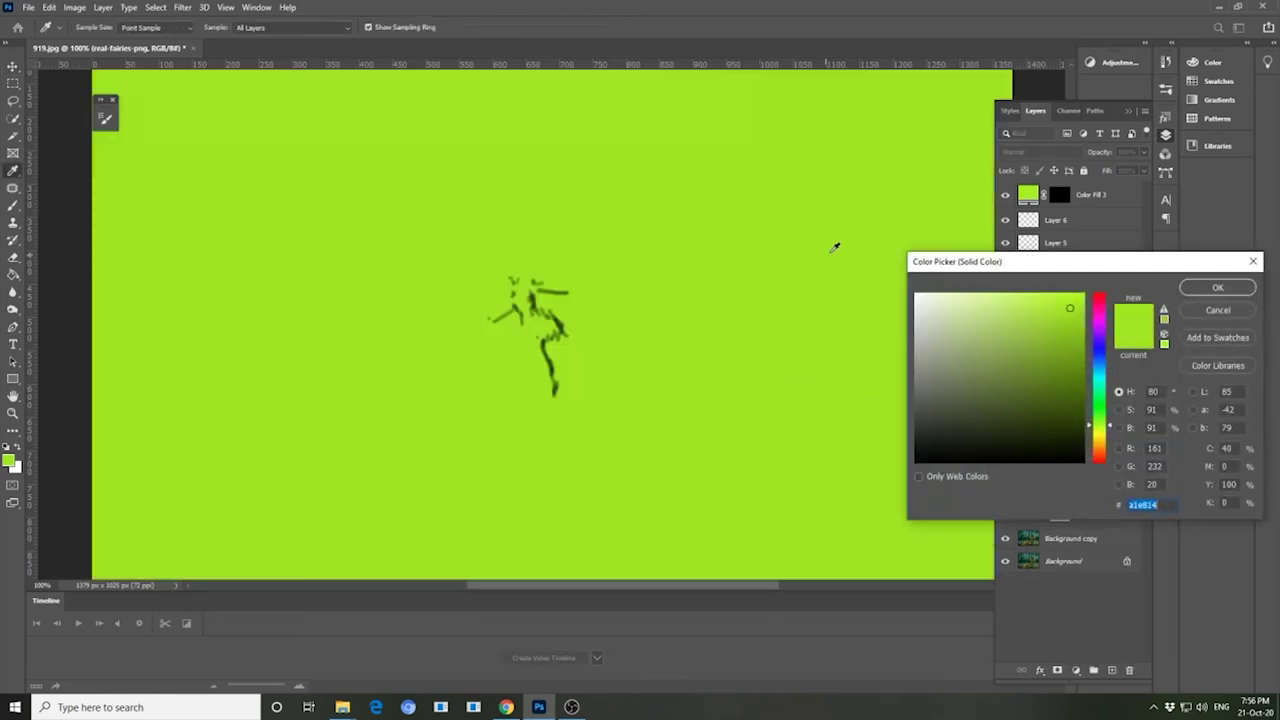
{"action": "left_click", "coordinate": [1187, 288]}
{"action": "key", "text": "ctrl+j"}
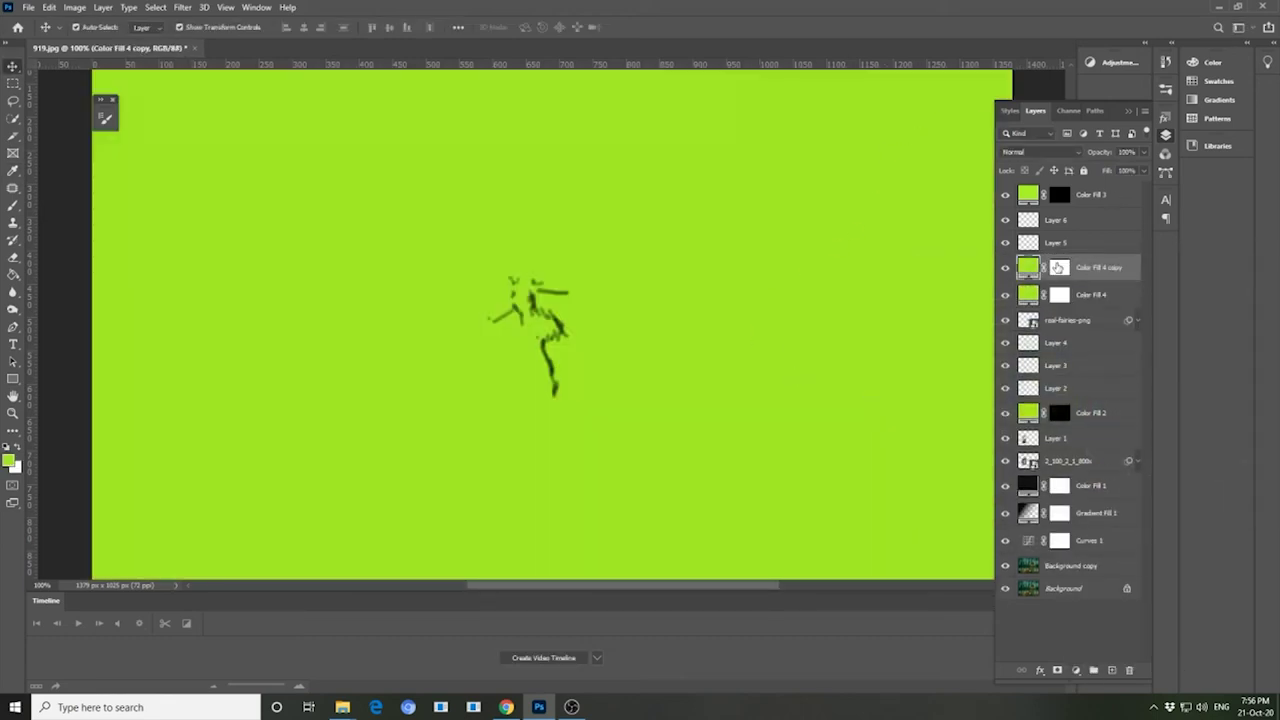
{"action": "key", "text": "ctrl+z"}
{"action": "key", "text": "ctrl+z"}
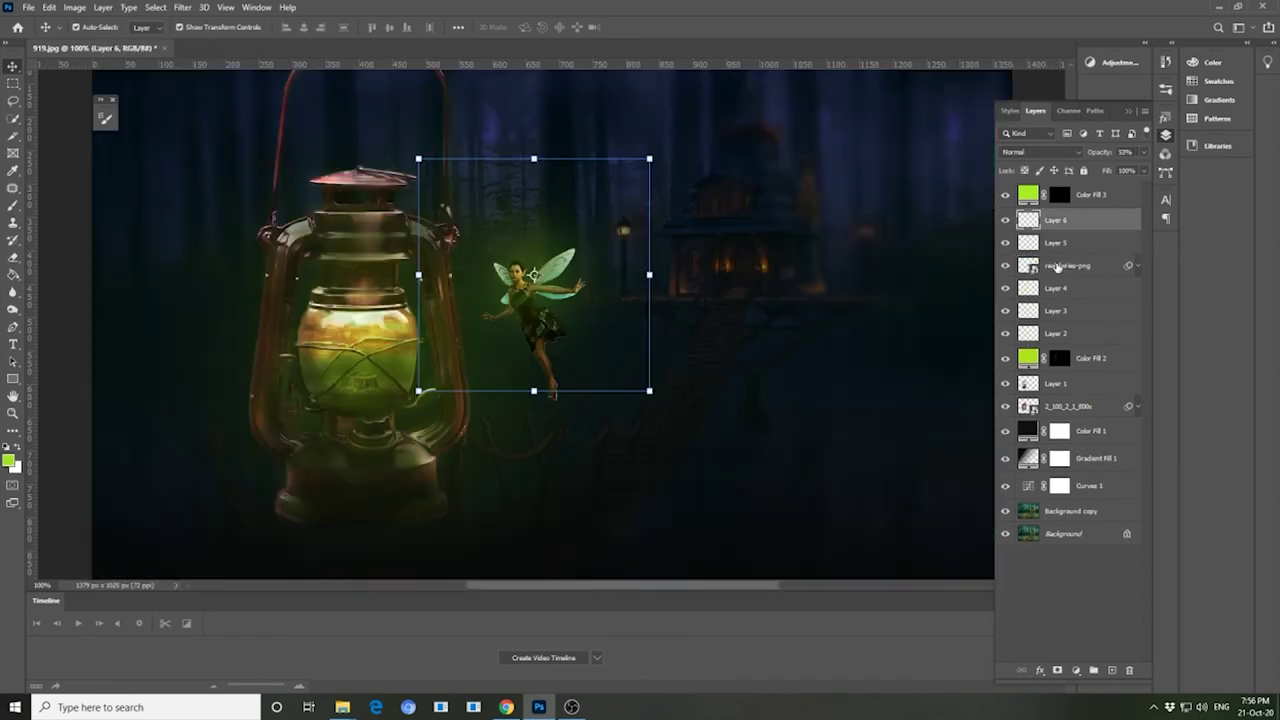
{"action": "left_click", "coordinate": [1090, 265]}
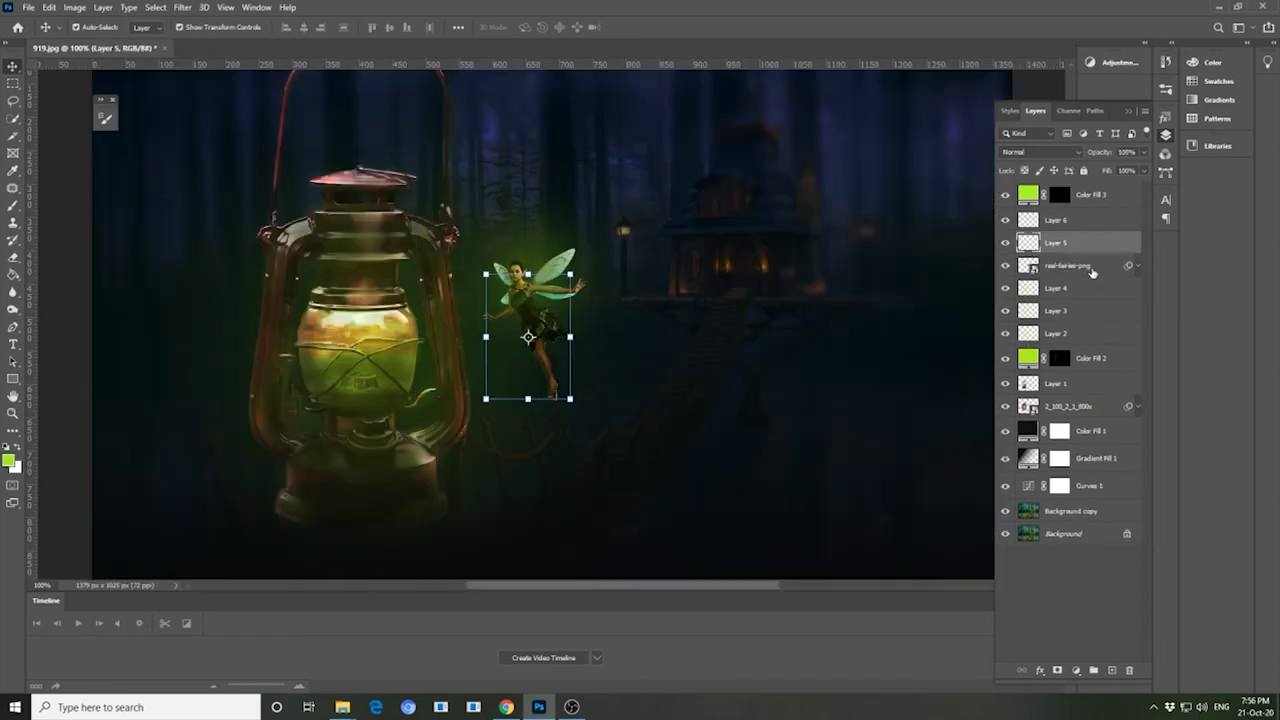
{"action": "left_click", "coordinate": [1091, 671]}
{"action": "left_click", "coordinate": [1100, 358]}
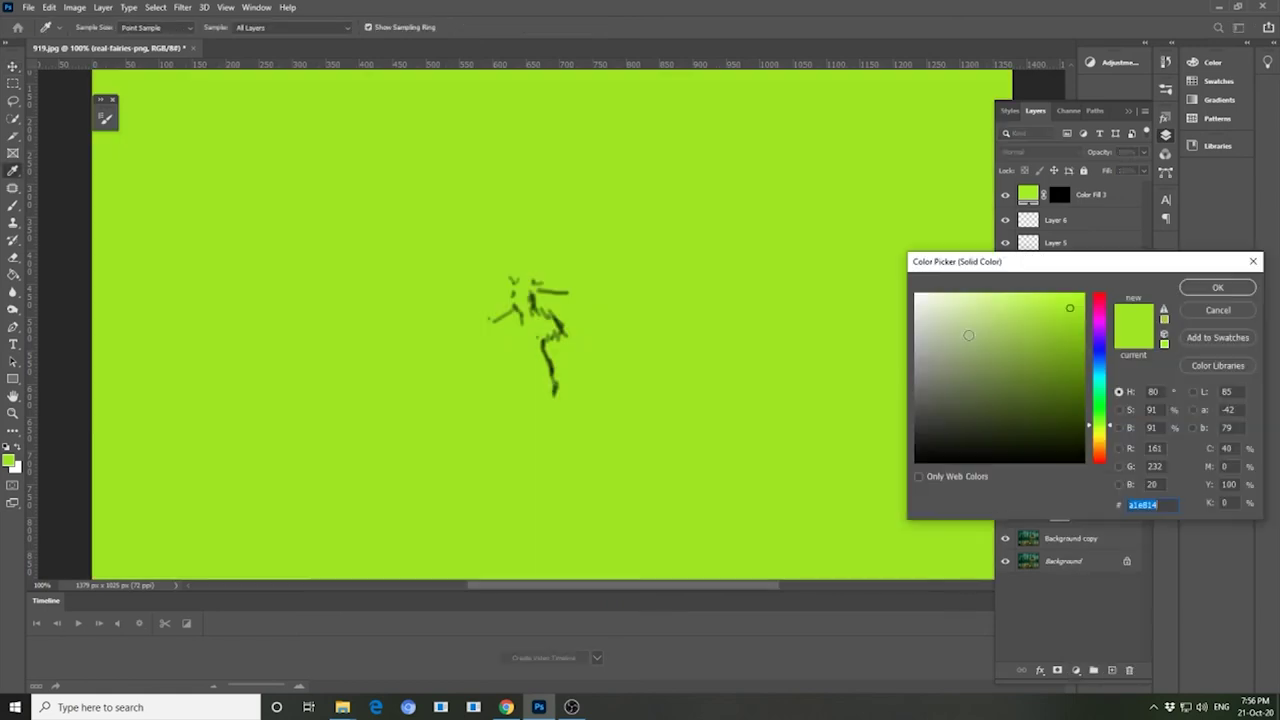
{"action": "left_click", "coordinate": [1138, 286]}
{"action": "key", "text": "ctrl+i"}
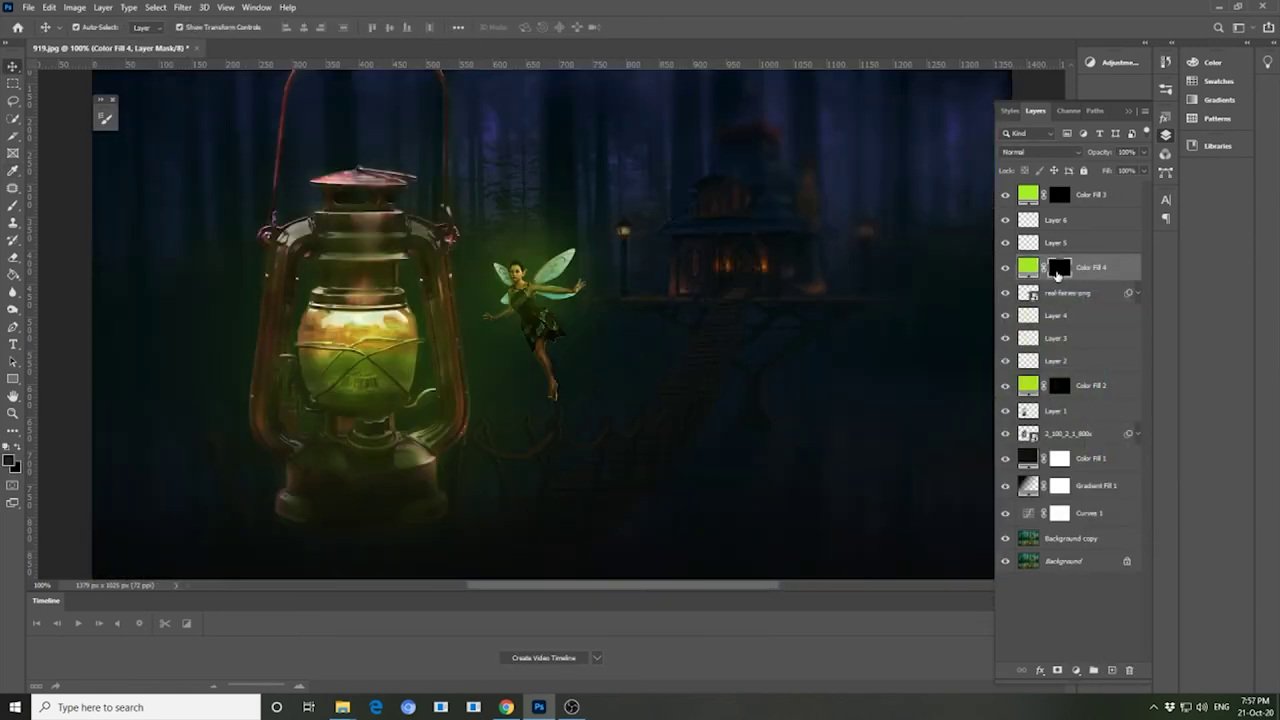
{"action": "scroll", "coordinate": [570, 342], "scroll_direction": "up", "scroll_amount": 1}
- Choose a soft brush preset for painting the glow on the Color Fill 4 mask
{"action": "left_click", "coordinate": [13, 204]}
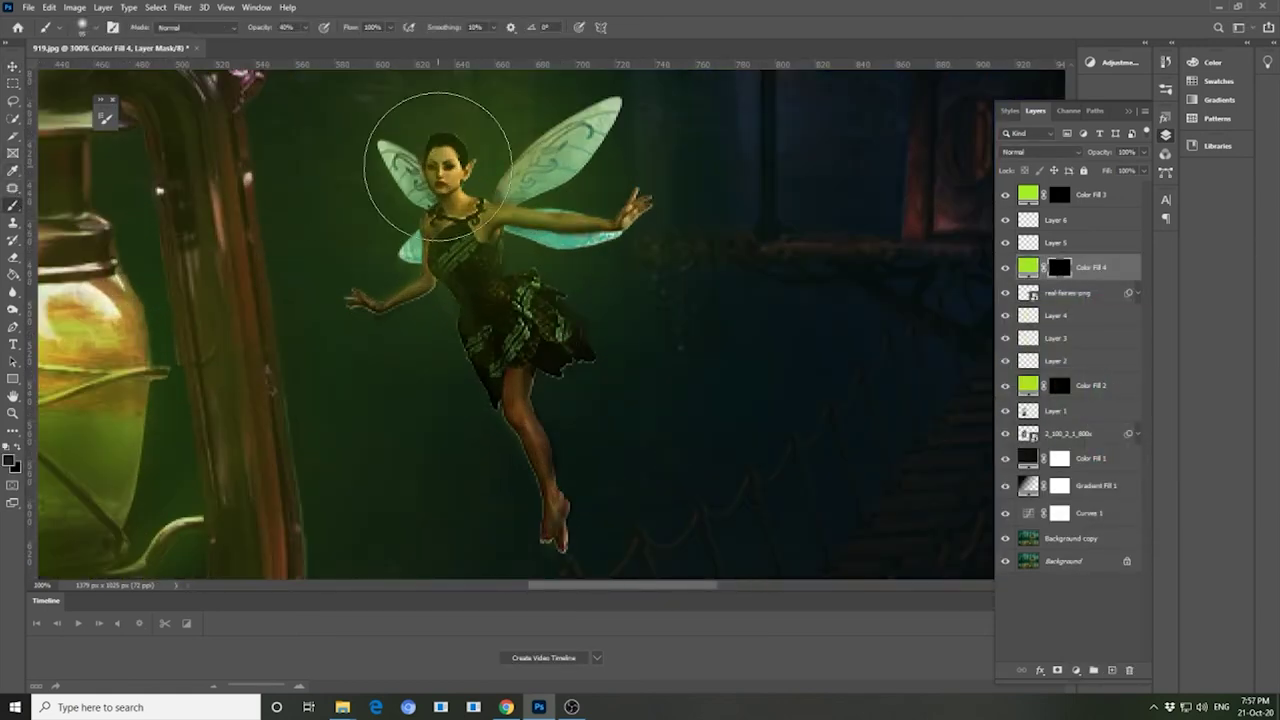
{"action": "left_click", "coordinate": [95, 28]}
{"action": "left_click", "coordinate": [500, 182]}
{"action": "left_click", "coordinate": [622, 263]}
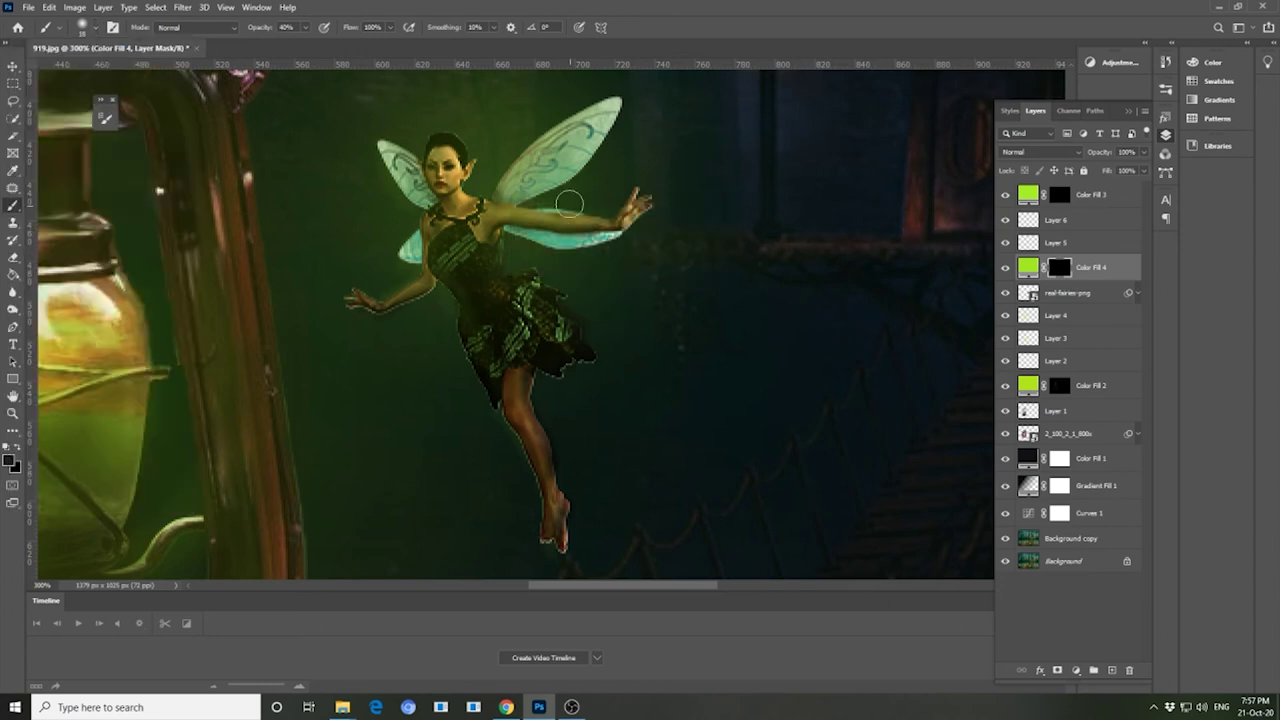
{"action": "scroll", "coordinate": [570, 200], "scroll_direction": "up", "scroll_amount": 1}
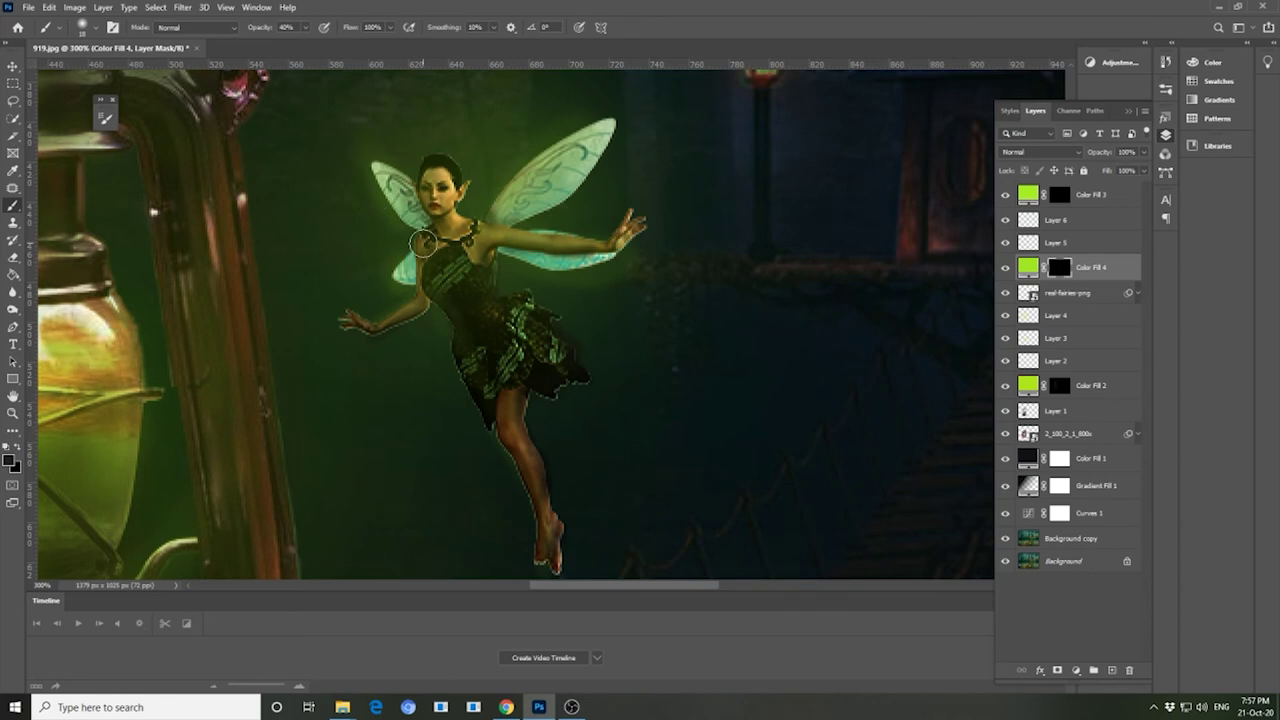
- Zoom out to the full scene, return to the Move tool, and bring up the downloads folder
{"action": "key", "text": "ctrl+minus"}
{"action": "key", "text": "ctrl+minus"}
{"action": "key", "text": "ctrl+minus"}
{"action": "key", "text": "ctrl+plus"}
{"action": "key", "text": "ctrl+minus"}
{"action": "left_click", "coordinate": [10, 65]}
{"action": "left_click", "coordinate": [217, 323]}
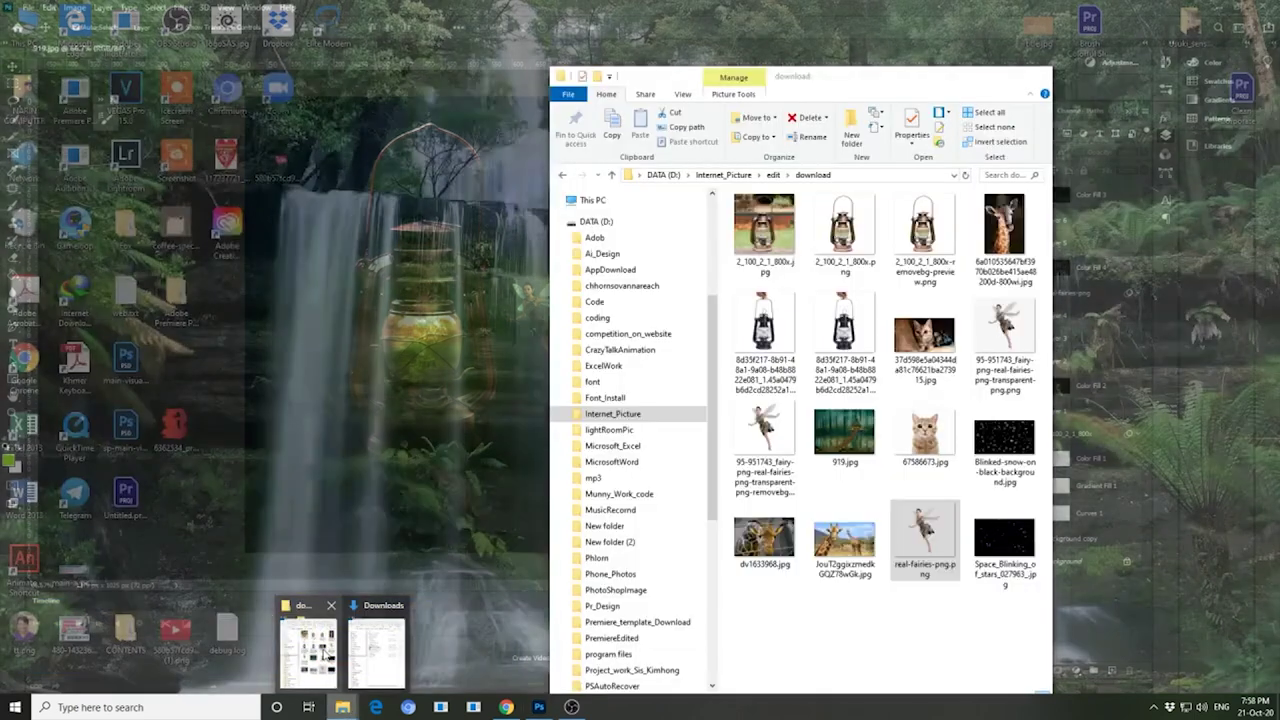
{"action": "left_click", "coordinate": [308, 650]}
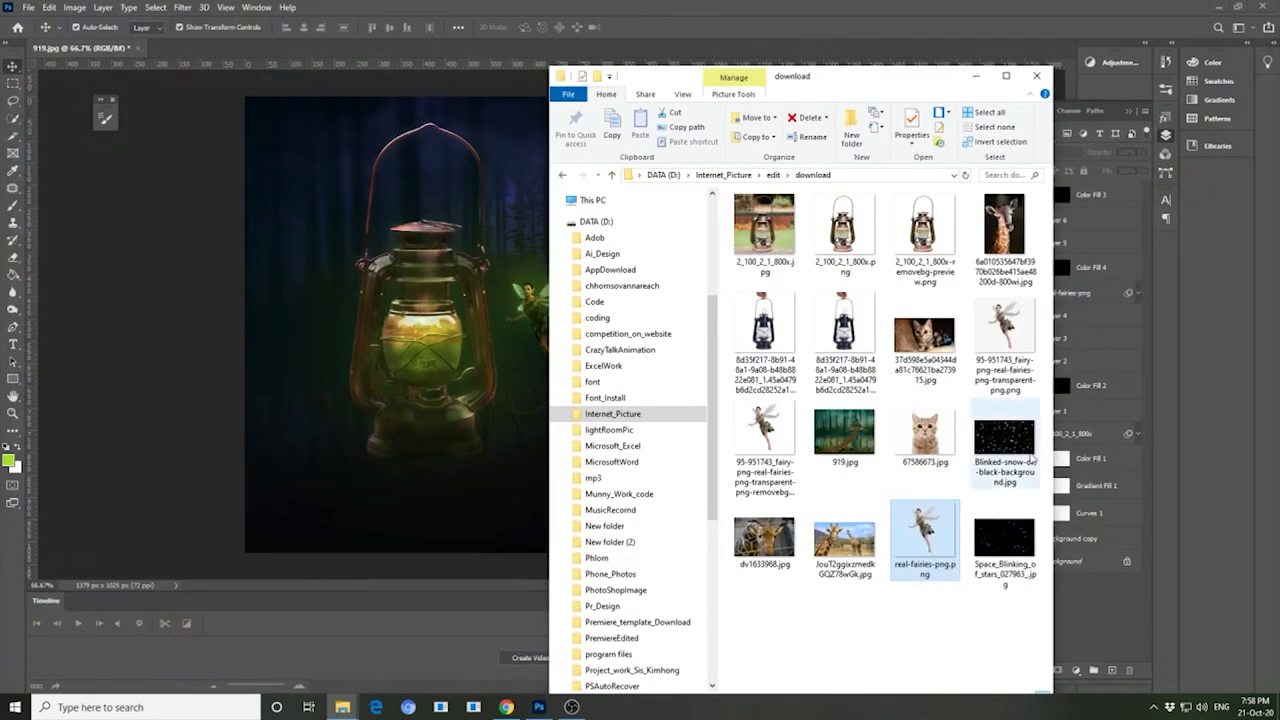
- Place Space_Blinking_of_stars on the canvas in Screen blend mode
{"action": "left_click_drag", "start_coordinate": [1004, 540], "coordinate": [615, 404]}
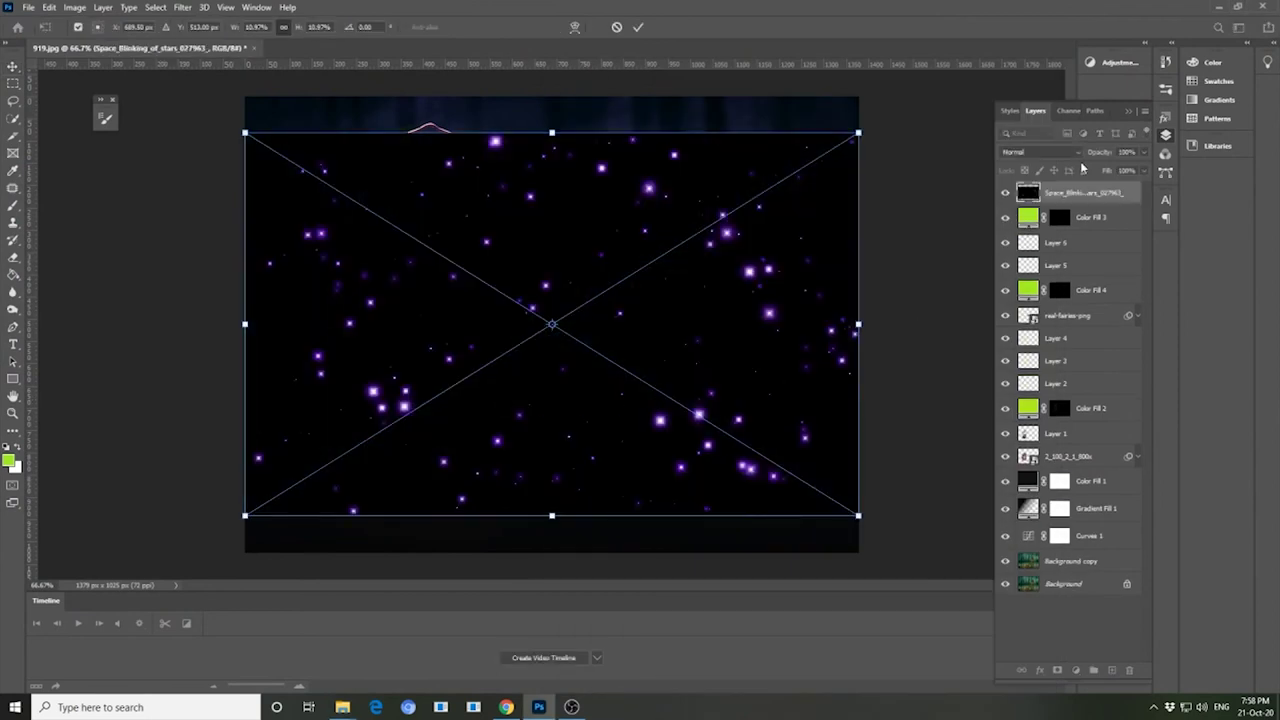
{"action": "left_click", "coordinate": [1040, 152]}
{"action": "left_click", "coordinate": [1040, 266]}
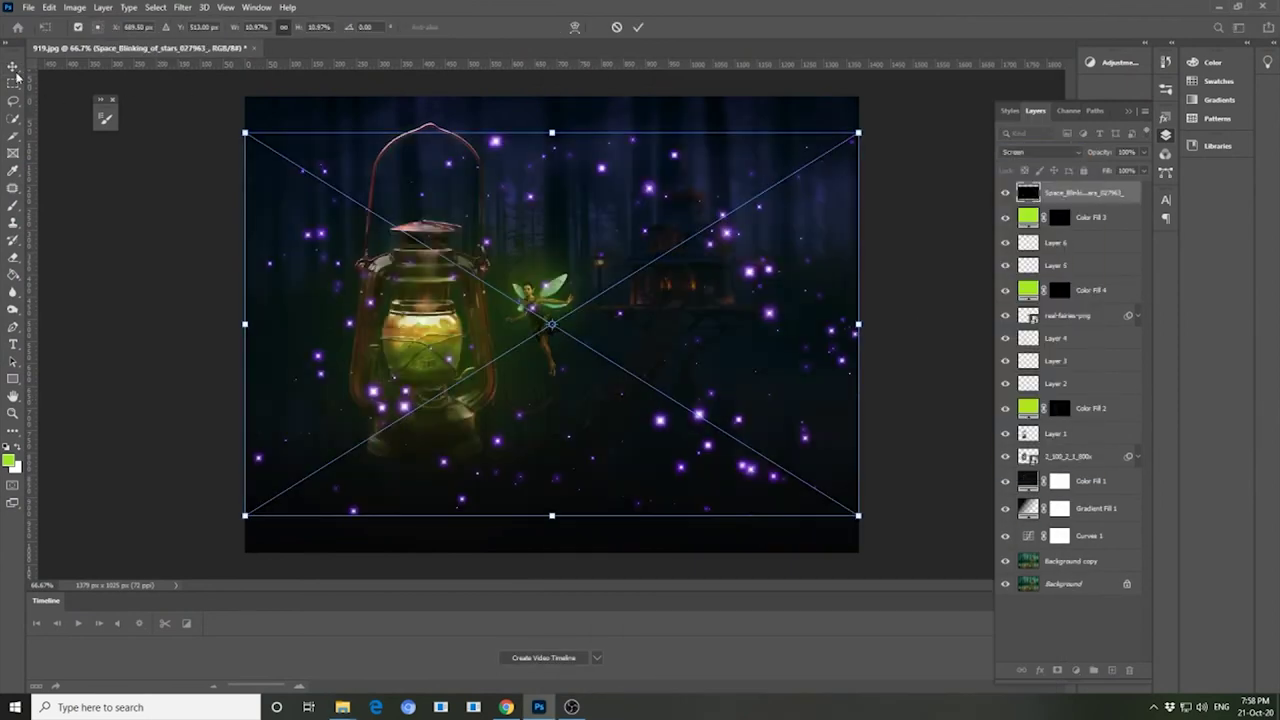
{"action": "key", "text": "Return"}
{"action": "left_click", "coordinate": [1057, 197]}
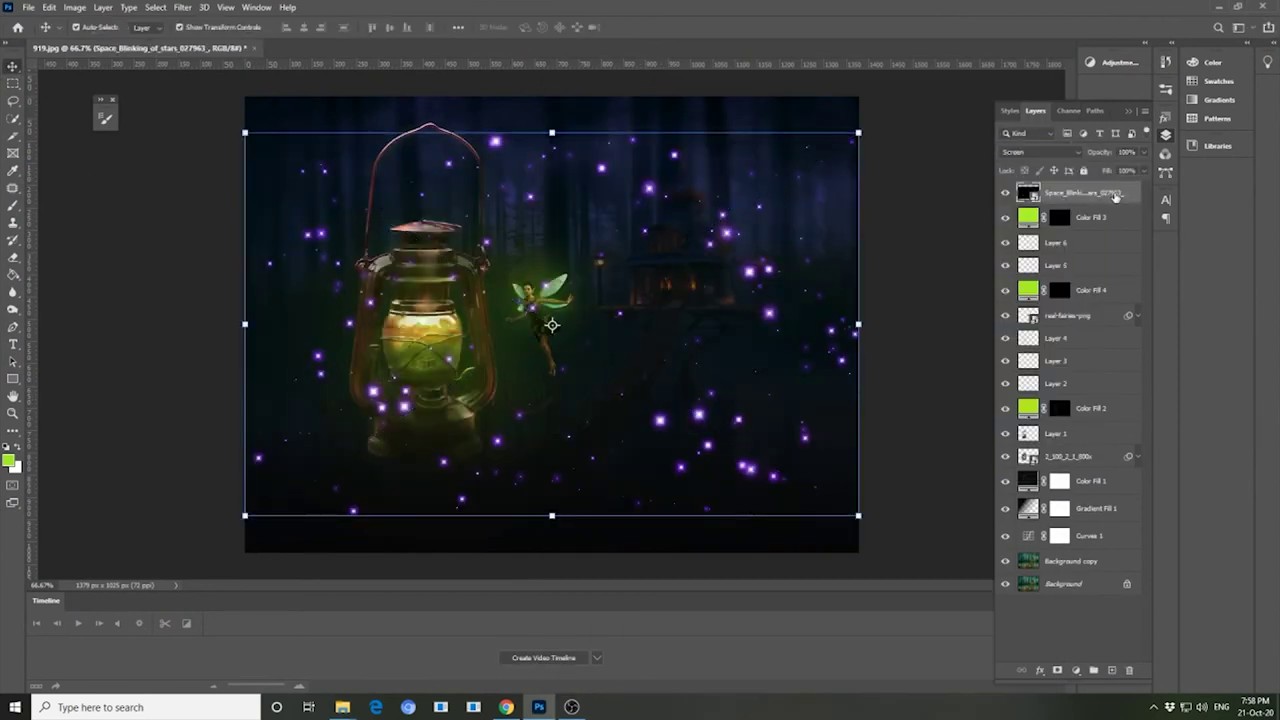
- Try a Color Overlay style on the stars layer, then discard it
{"action": "double_click", "coordinate": [1134, 197]}
{"action": "left_click", "coordinate": [790, 507]}
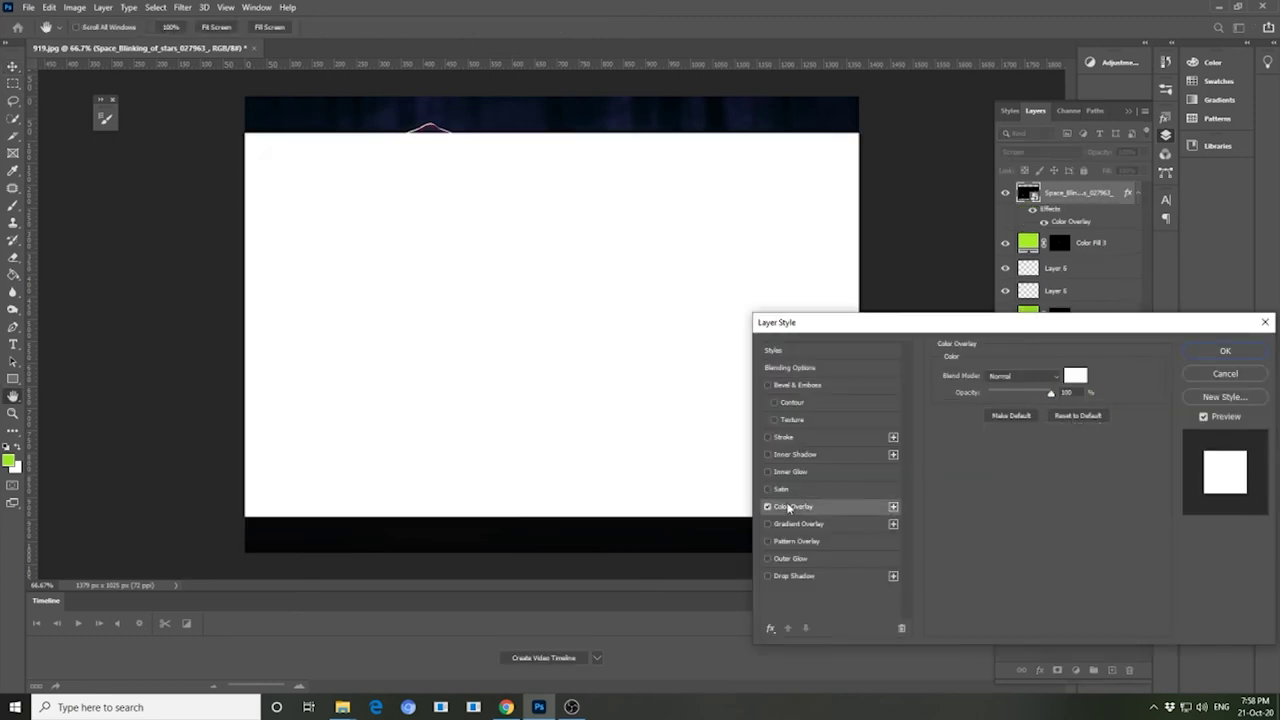
{"action": "left_click", "coordinate": [767, 507]}
{"action": "left_click", "coordinate": [1265, 322]}
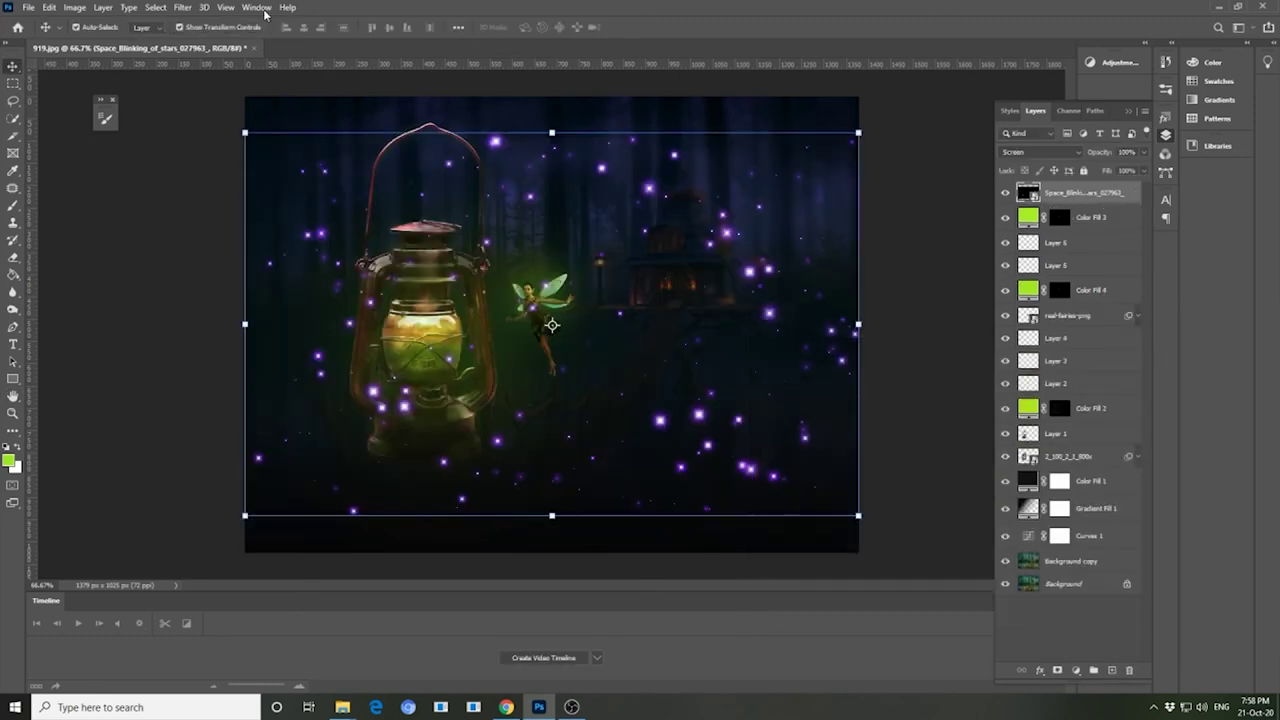
{"action": "left_click", "coordinate": [74, 7]}
{"action": "left_click", "coordinate": [240, 114]}
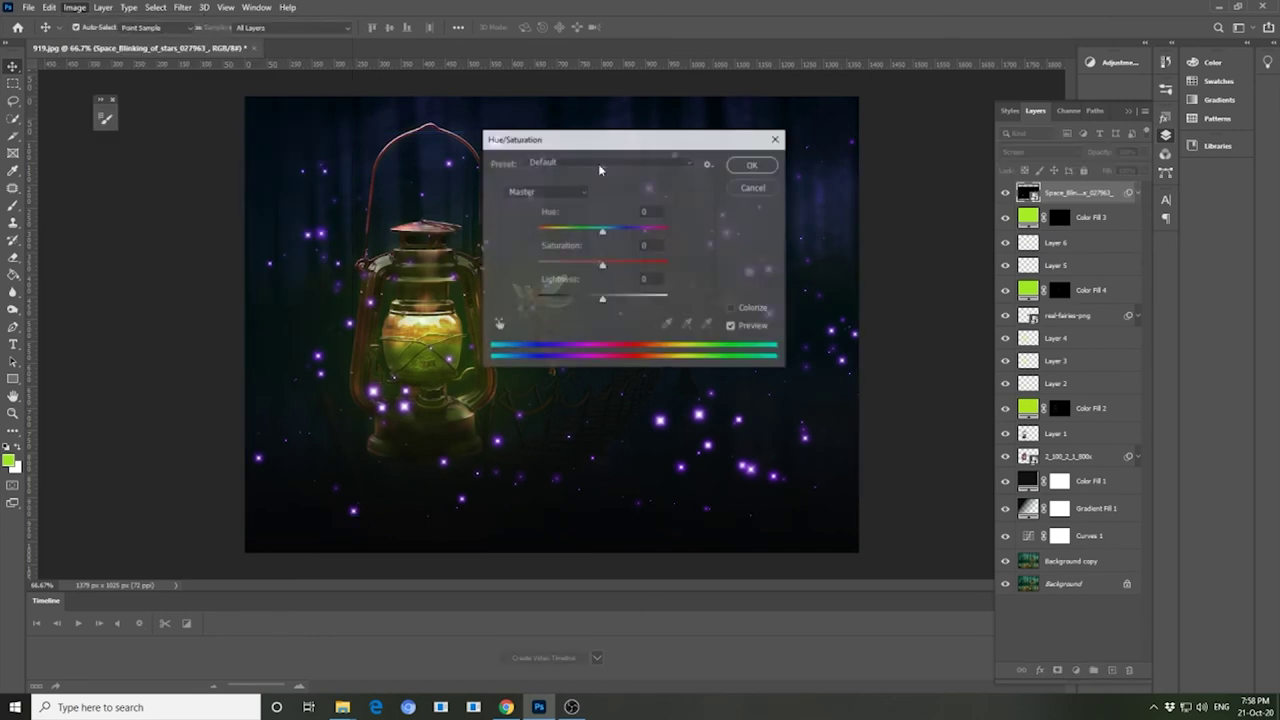
- Recolour the stars green with Hue/Saturation: Hue -112, Saturation +43, Lightness -28
{"action": "left_click_drag", "start_coordinate": [833, 150], "coordinate": [877, 150]}
{"action": "mouse_move", "coordinate": [853, 232]}
{"action": "left_mouse_down"}
{"action": "mouse_move", "coordinate": [824, 232]}
{"action": "mouse_move", "coordinate": [876, 268]}
{"action": "mouse_move", "coordinate": [827, 233]}
{"action": "left_mouse_up"}
{"action": "mouse_move", "coordinate": [853, 301]}
{"action": "left_mouse_down"}
{"action": "mouse_move", "coordinate": [829, 304]}
{"action": "mouse_move", "coordinate": [876, 268]}
{"action": "left_mouse_up"}
{"action": "left_click_drag", "start_coordinate": [826, 233], "coordinate": [806, 233]}
{"action": "left_click_drag", "start_coordinate": [876, 268], "coordinate": [881, 270]}
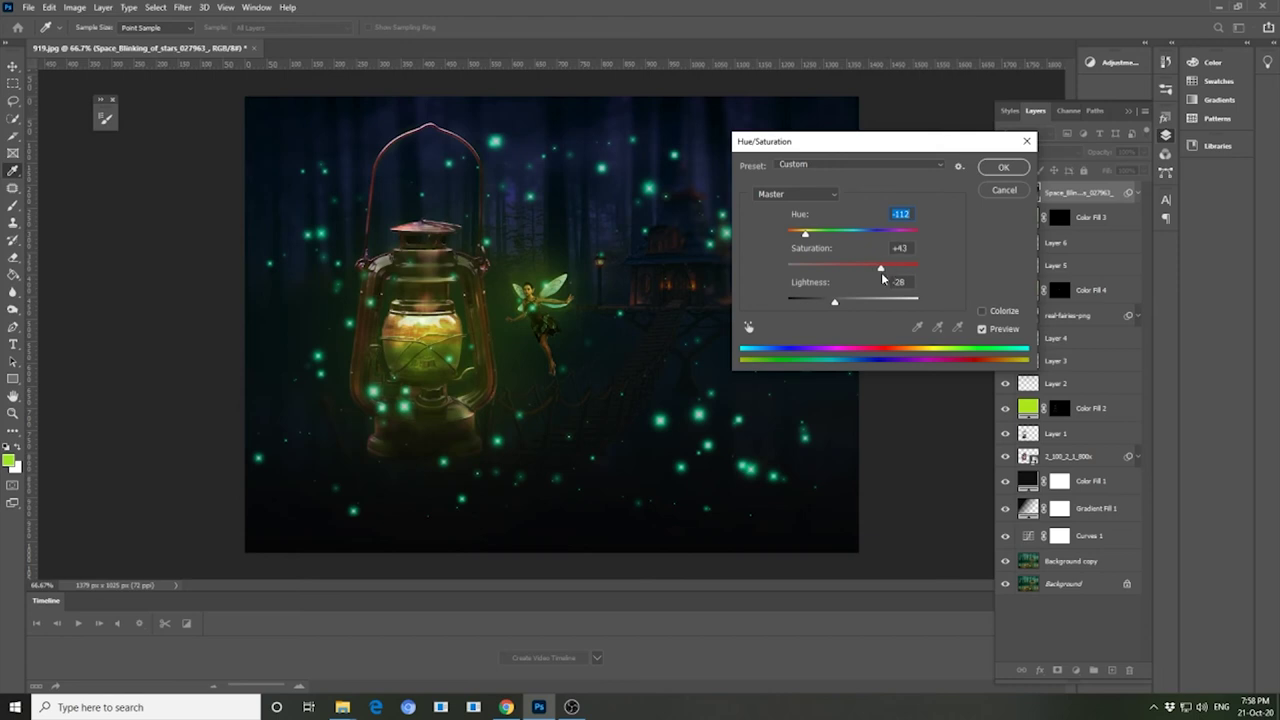
{"action": "left_click", "coordinate": [1003, 167]}
{"action": "key", "text": "v"}
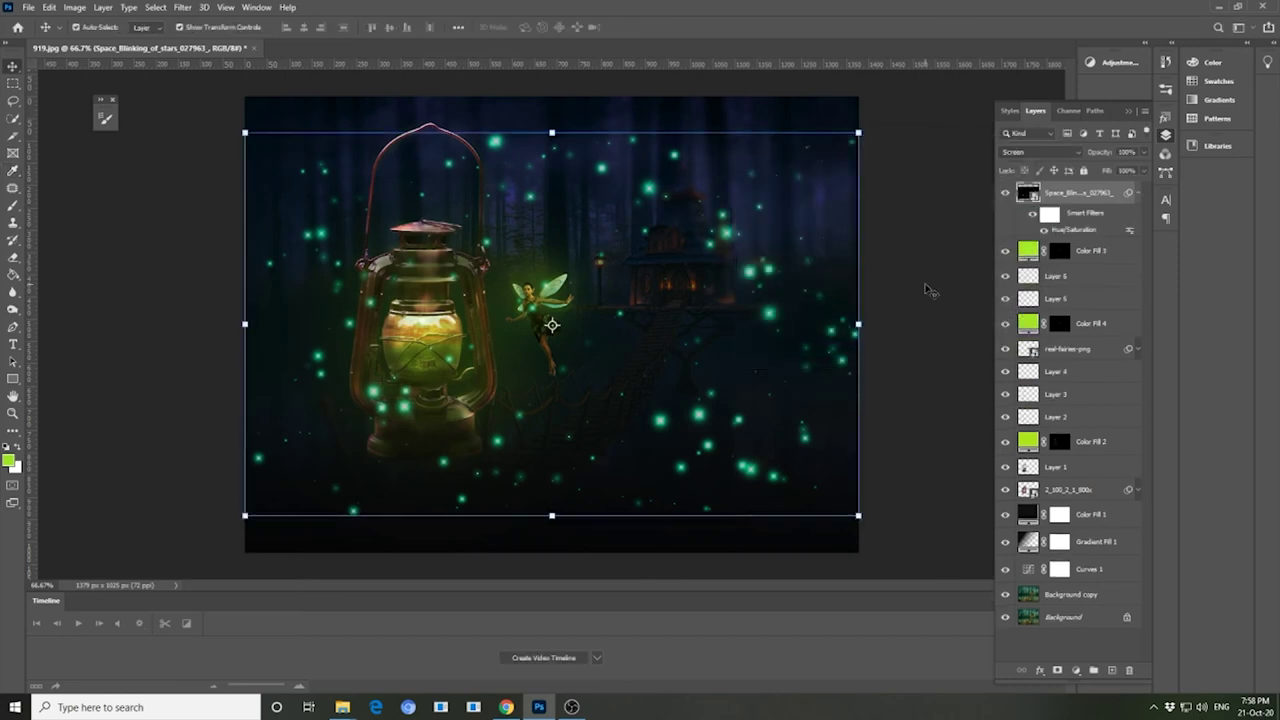
{"action": "left_click", "coordinate": [858, 131]}
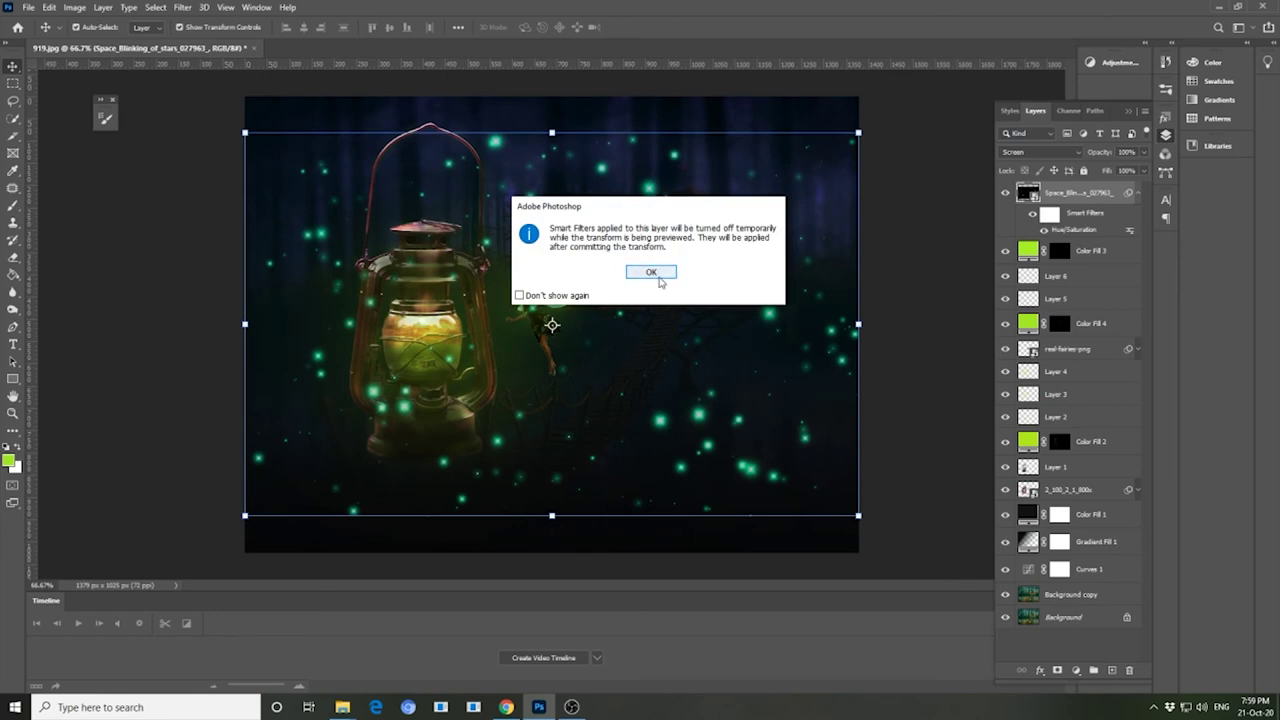
- Shrink the stars layer and move it over the fairy
{"action": "left_click", "coordinate": [723, 271]}
{"action": "left_click_drag", "start_coordinate": [858, 131], "coordinate": [481, 369]}
{"action": "key", "text": "Return"}
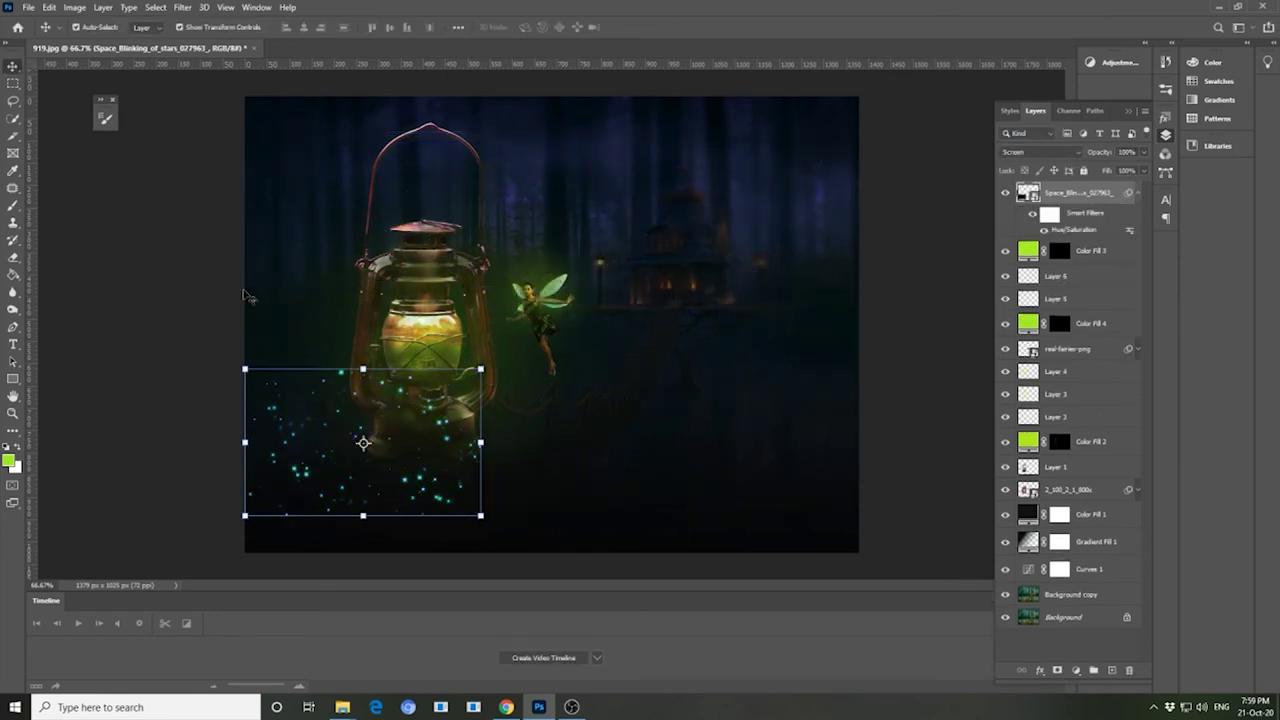
{"action": "left_click_drag", "start_coordinate": [460, 421], "coordinate": [617, 293]}
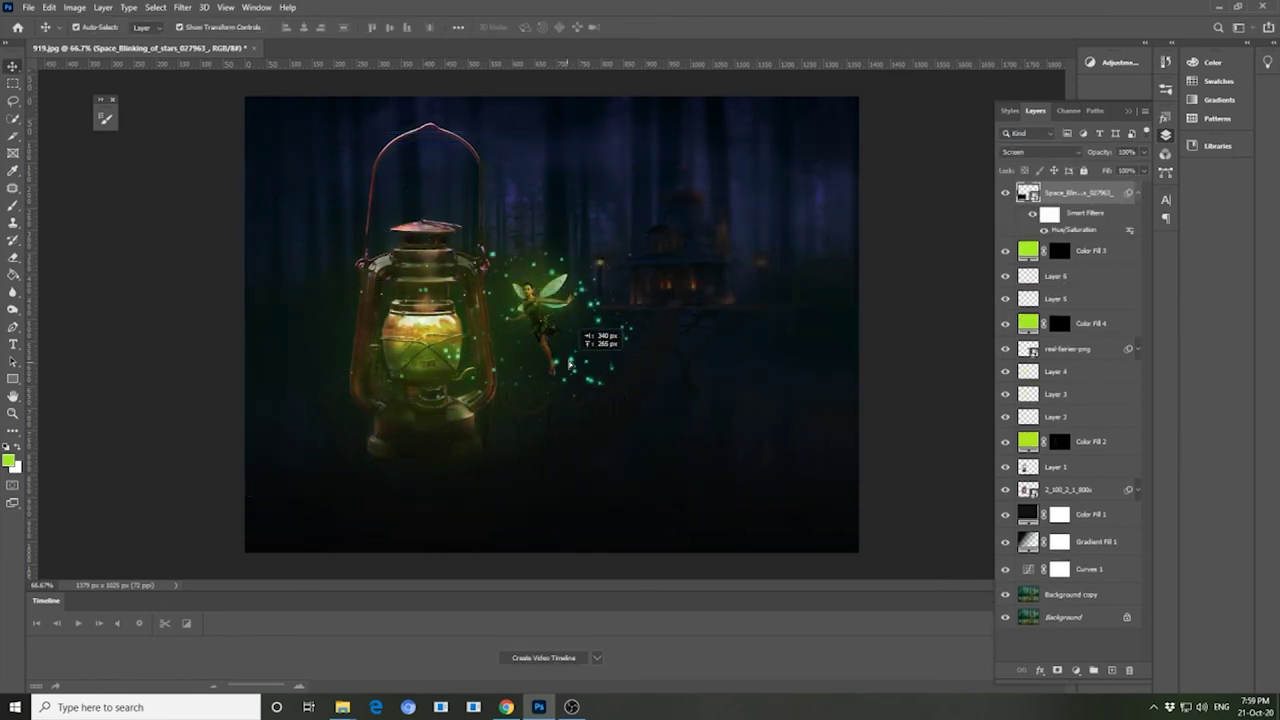
- Brighten the sparkles with a Levels adjustment, midtone 1.39
{"action": "left_click", "coordinate": [74, 7]}
{"action": "left_click", "coordinate": [225, 54]}
{"action": "left_click_drag", "start_coordinate": [792, 252], "coordinate": [771, 253]}
{"action": "left_click", "coordinate": [797, 259]}
{"action": "left_click", "coordinate": [638, 241]}
{"action": "left_click", "coordinate": [654, 271]}
- Rotate and scale the sparkles into a trail around the fairy, then zoom to 200%
{"action": "mouse_move", "coordinate": [598, 280]}
{"action": "left_mouse_down"}
{"action": "mouse_move", "coordinate": [594, 316]}
{"action": "mouse_move", "coordinate": [614, 284]}
{"action": "left_mouse_up"}
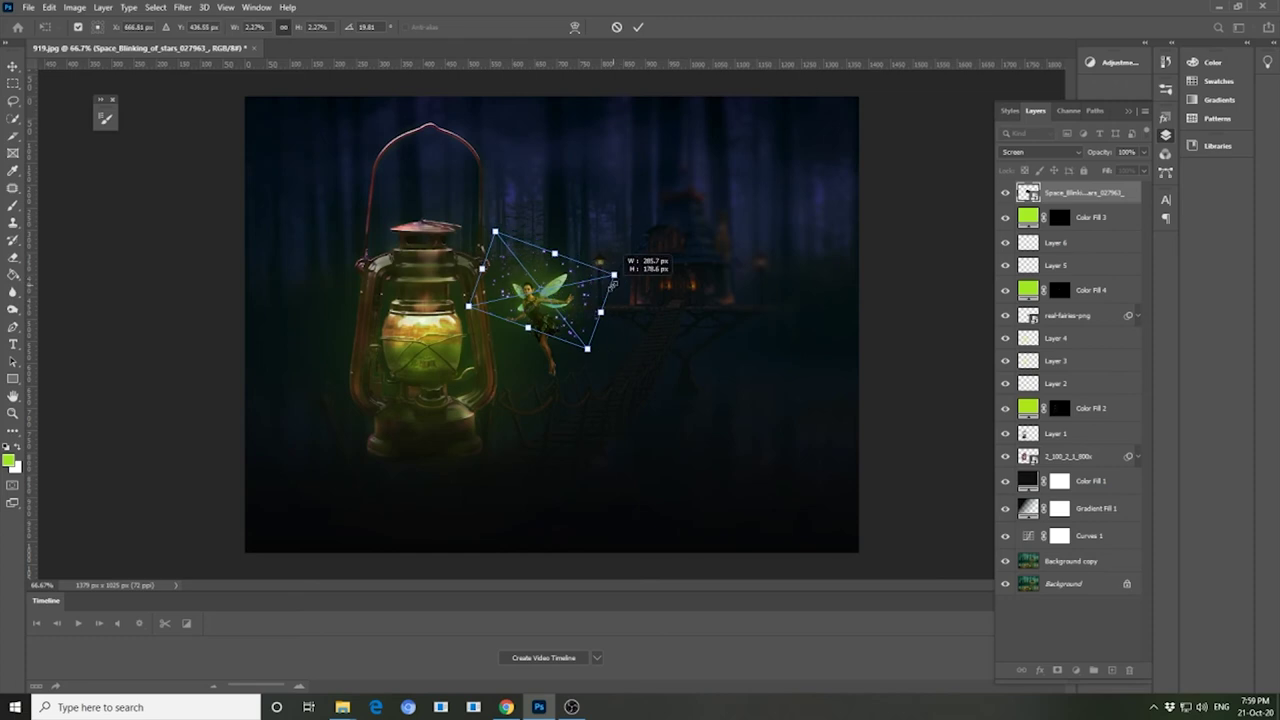
{"action": "mouse_move", "coordinate": [625, 278]}
{"action": "left_mouse_down"}
{"action": "mouse_move", "coordinate": [628, 318]}
{"action": "mouse_move", "coordinate": [578, 336]}
{"action": "left_mouse_up"}
{"action": "left_click", "coordinate": [13, 65]}
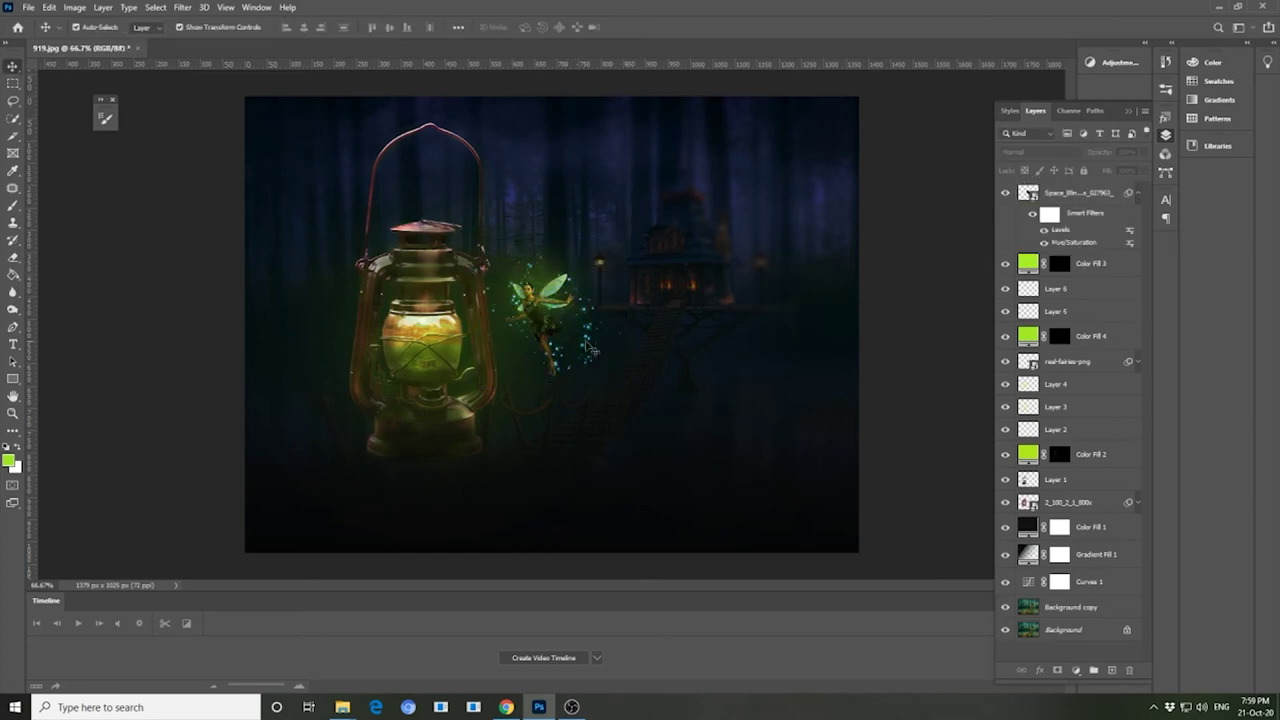
{"action": "key", "text": "ctrl+plus"}
{"action": "key", "text": "ctrl+plus"}
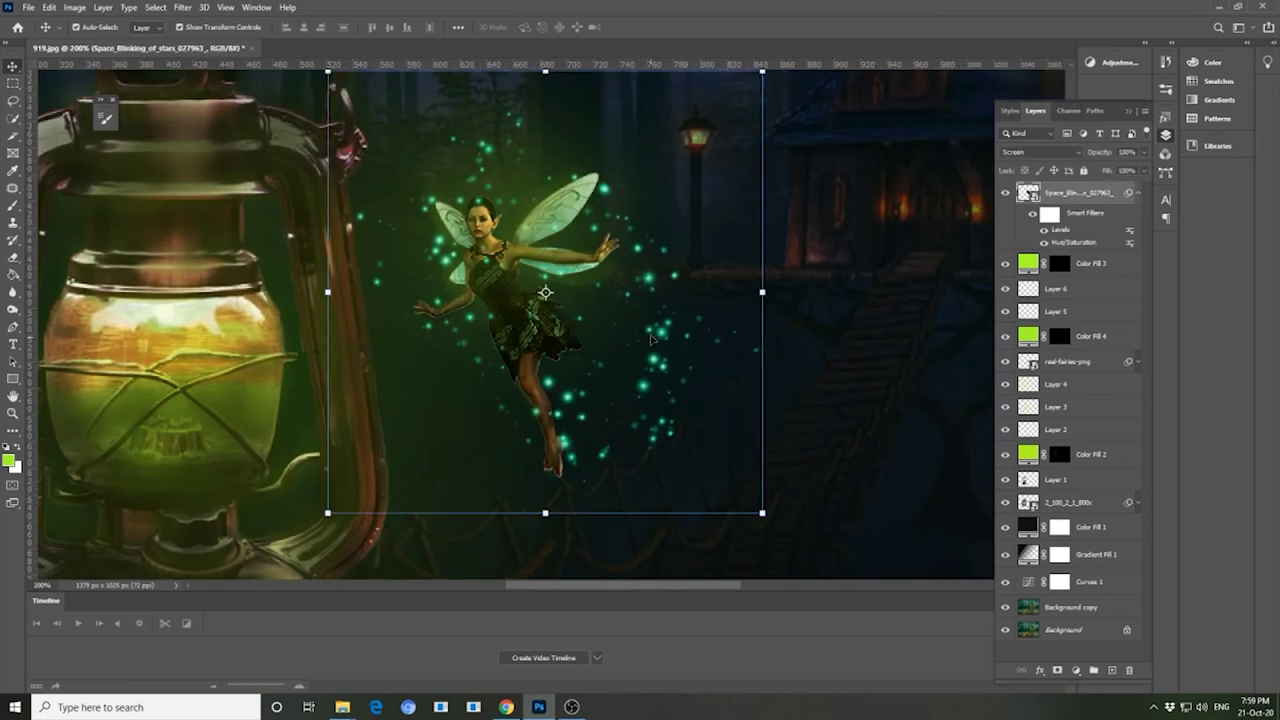
- Erase stray sparkles from the rasterized stars layer with a low-opacity Soft Round eraser
{"action": "left_click", "coordinate": [16, 258]}
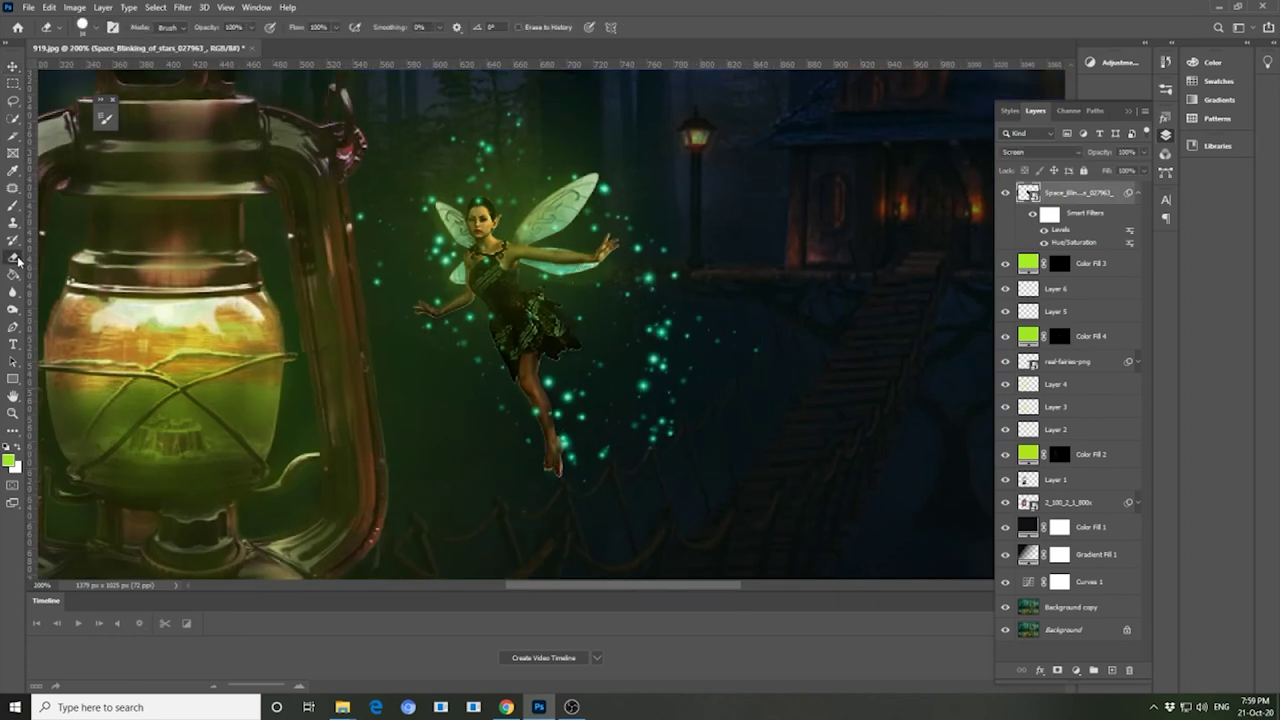
{"action": "left_click", "coordinate": [96, 29]}
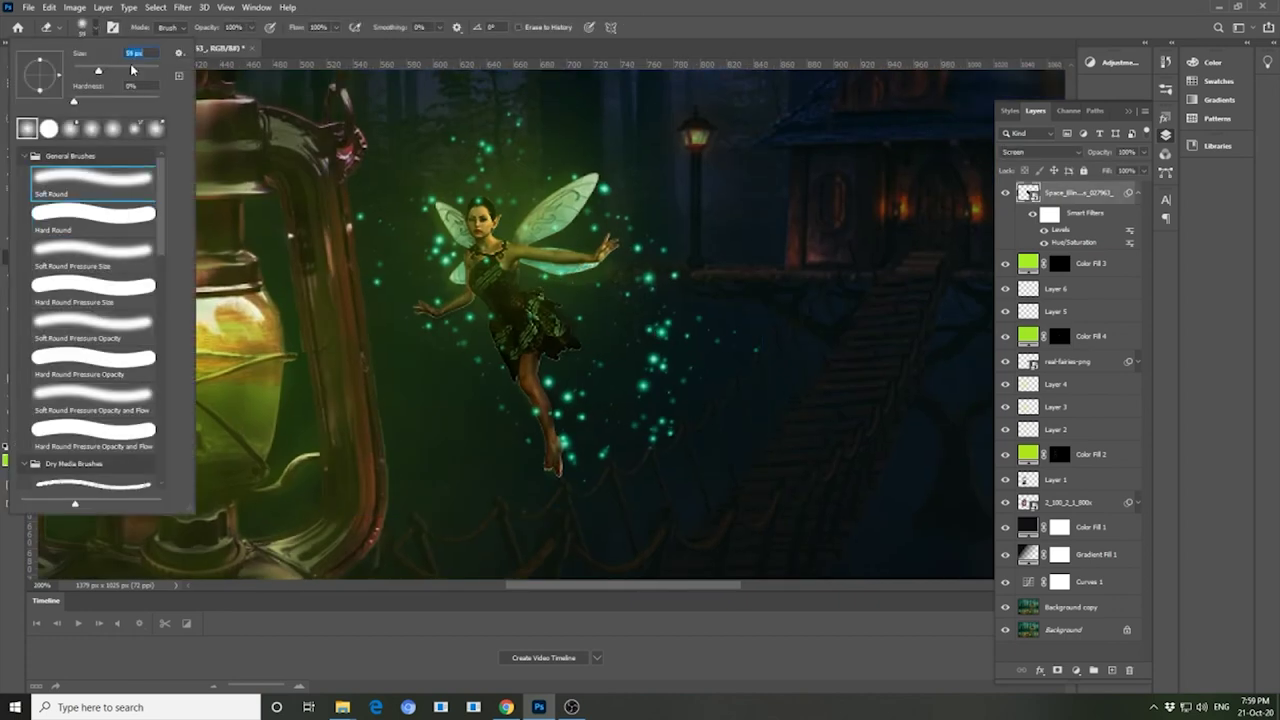
{"action": "left_click", "coordinate": [251, 27]}
{"action": "left_click", "coordinate": [551, 287]}
{"action": "left_click", "coordinate": [614, 266]}
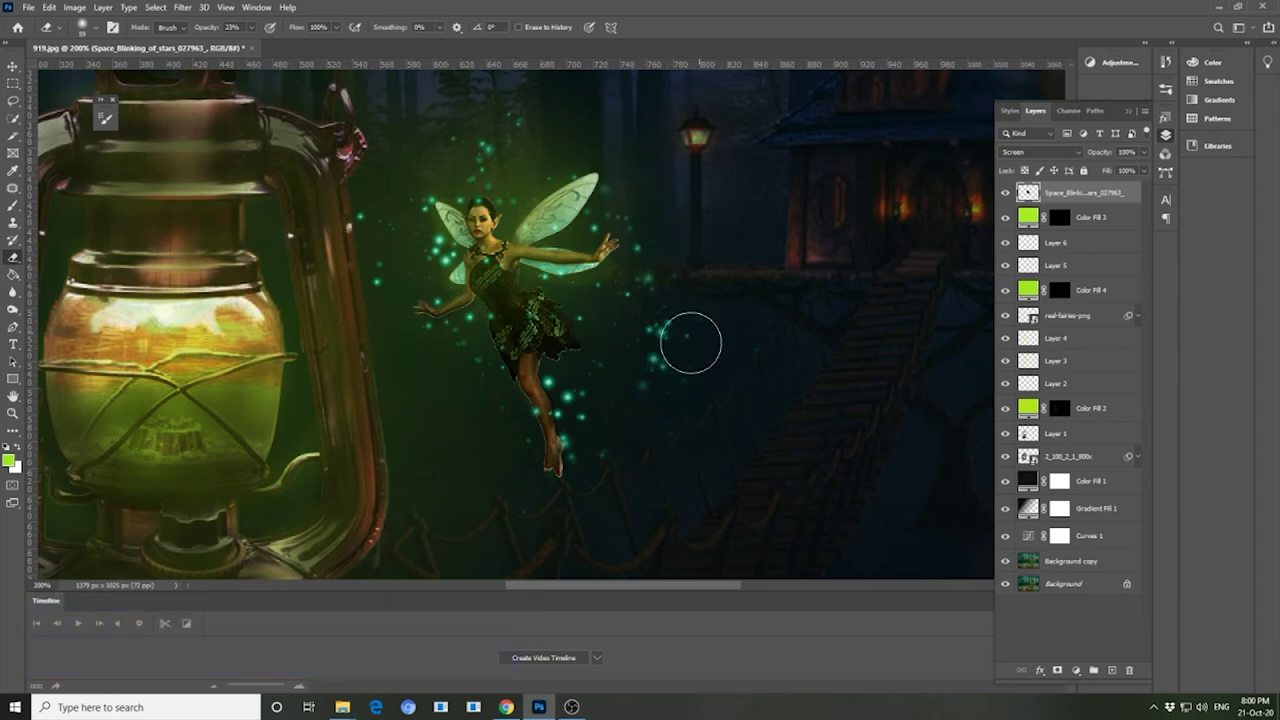
{"action": "key", "text": "v"}
{"action": "left_click", "coordinate": [1090, 481]}
{"action": "key", "text": "ctrl+minus"}
{"action": "key", "text": "ctrl+minus"}
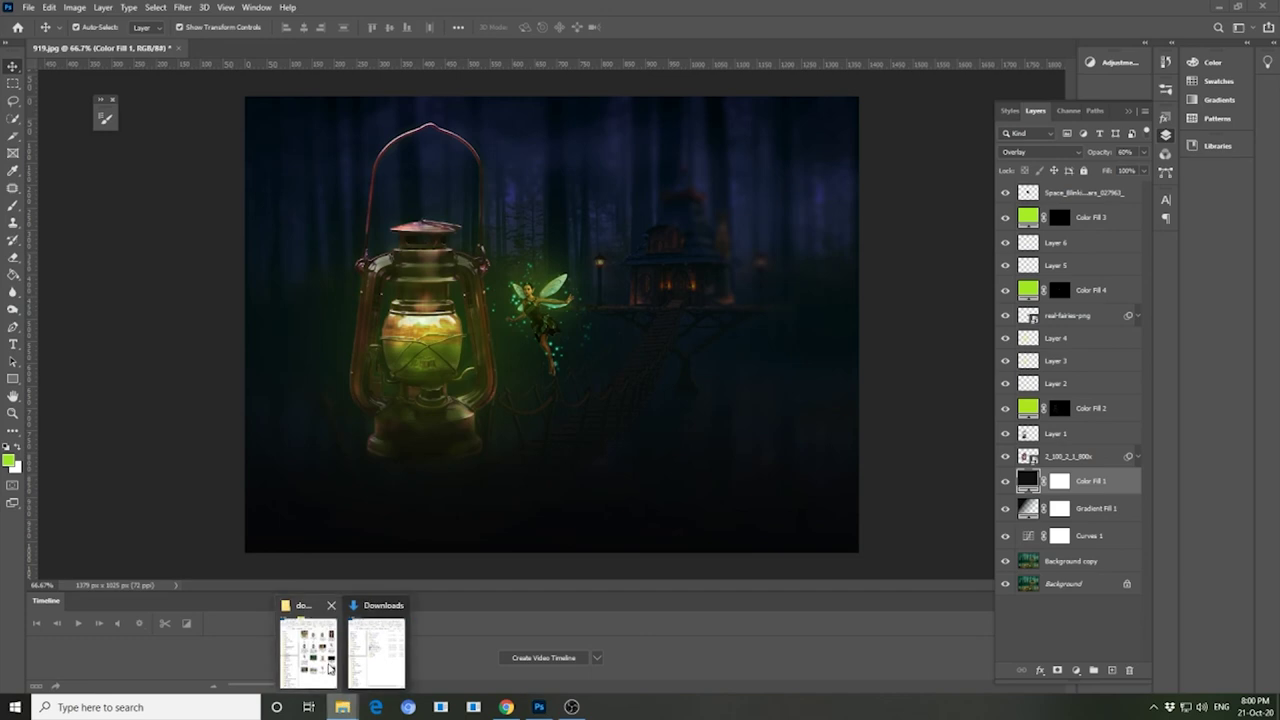
- Place the Blinked-snow image in Screen mode, enlarged past the canvas edges
{"action": "left_click", "coordinate": [310, 640]}
{"action": "mouse_move", "coordinate": [1004, 440]}
{"action": "left_mouse_down"}
{"action": "mouse_move", "coordinate": [640, 445]}
{"action": "mouse_move", "coordinate": [460, 418]}
{"action": "left_mouse_up"}
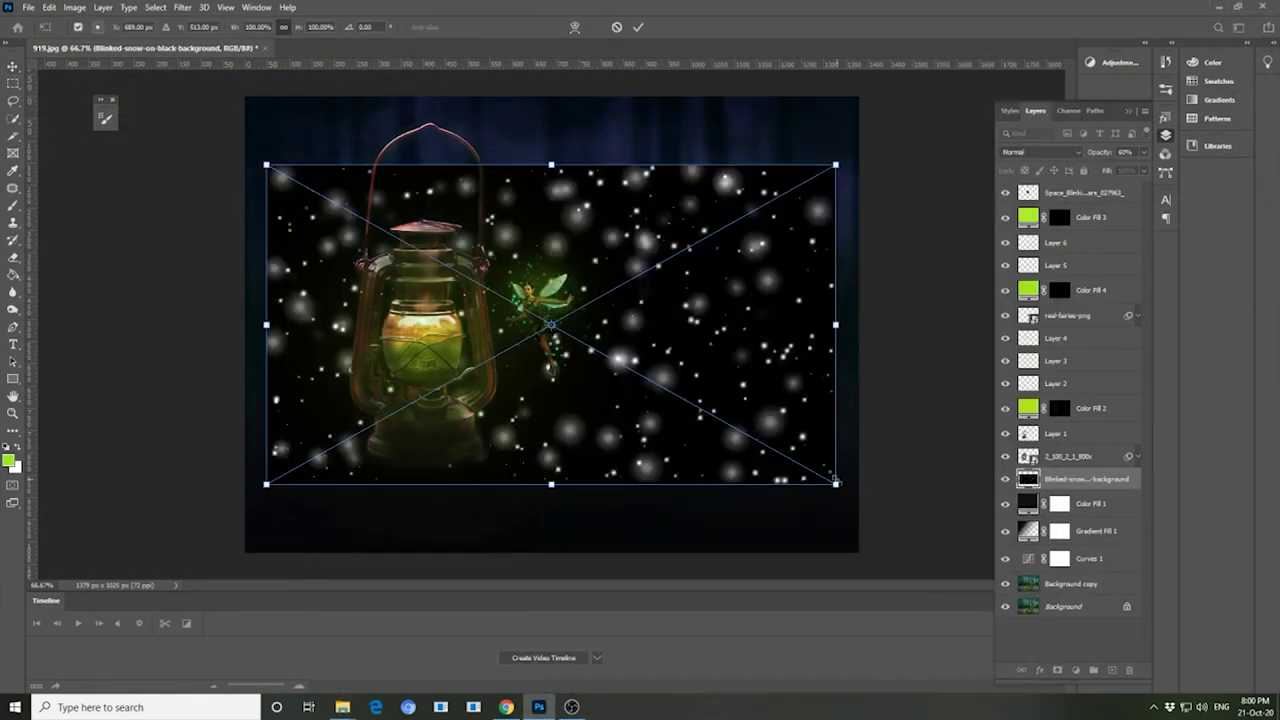
{"action": "left_click_drag", "start_coordinate": [835, 484], "coordinate": [884, 513]}
{"action": "left_click_drag", "start_coordinate": [266, 164], "coordinate": [234, 147]}
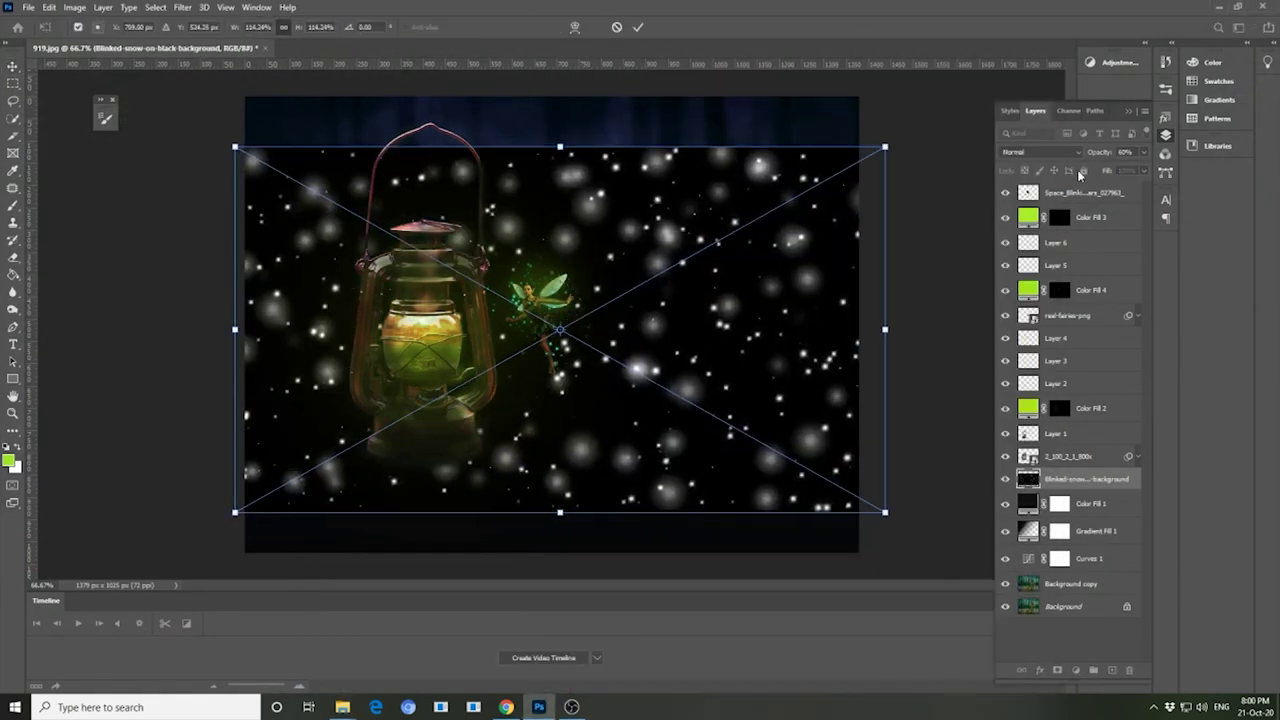
{"action": "left_click", "coordinate": [1040, 152]}
{"action": "left_click", "coordinate": [1013, 268]}
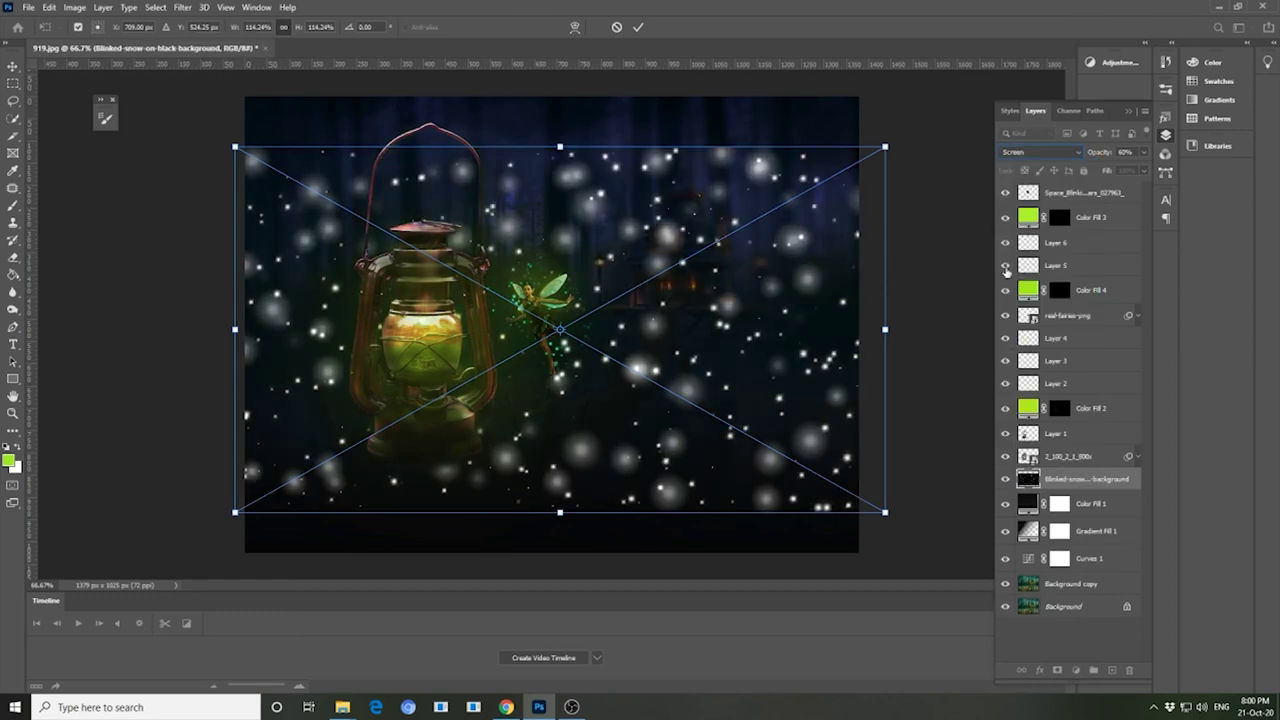
{"action": "left_click_drag", "start_coordinate": [885, 512], "coordinate": [950, 585]}
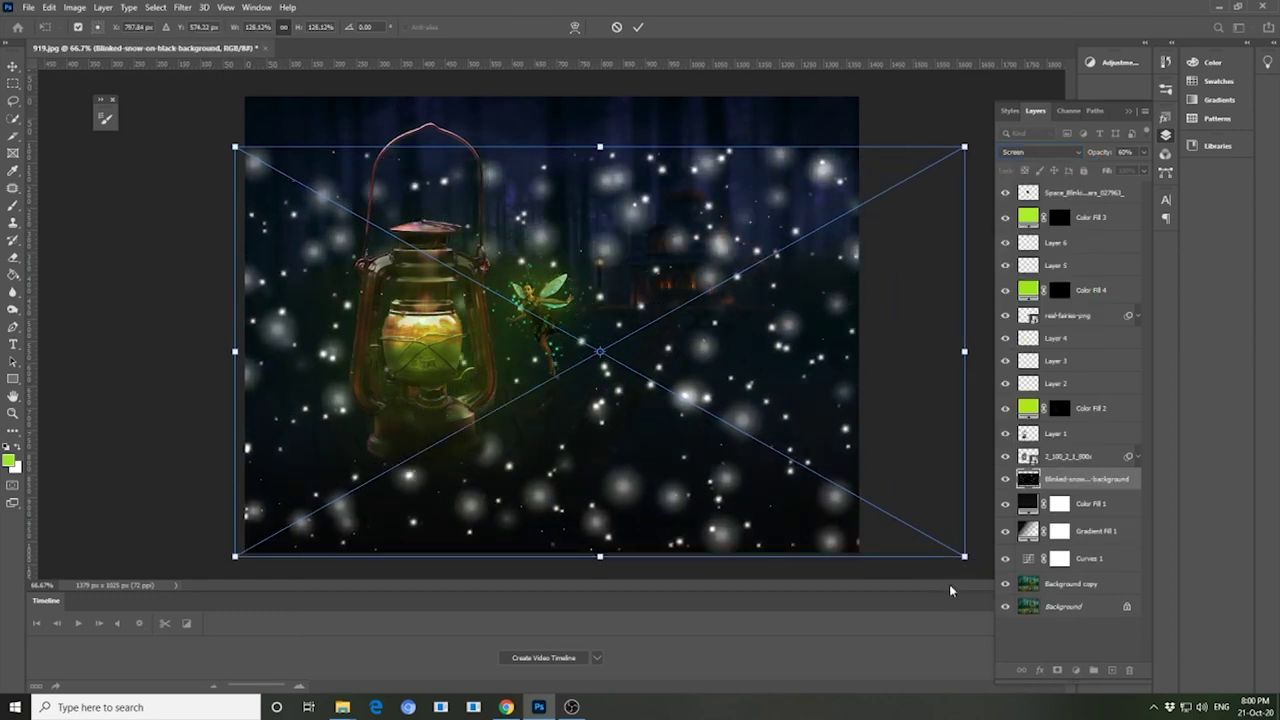
{"action": "left_click_drag", "start_coordinate": [234, 147], "coordinate": [138, 93]}
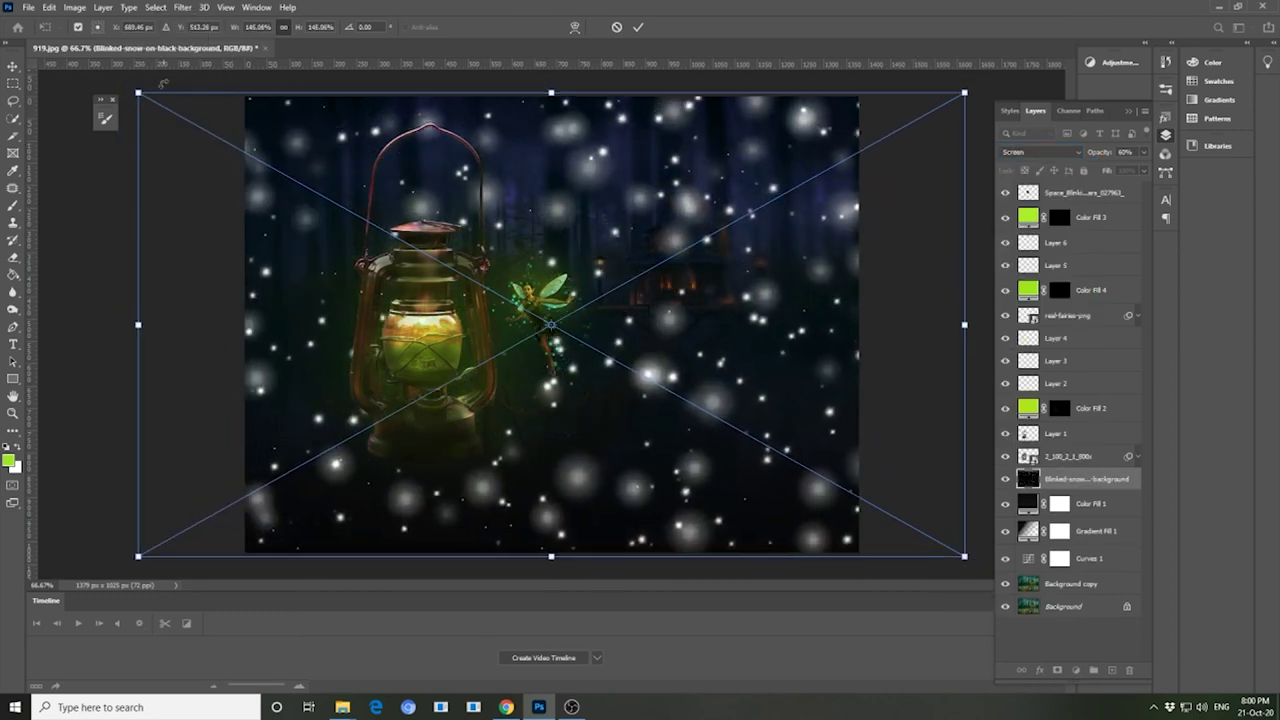
{"action": "key", "text": "Return"}
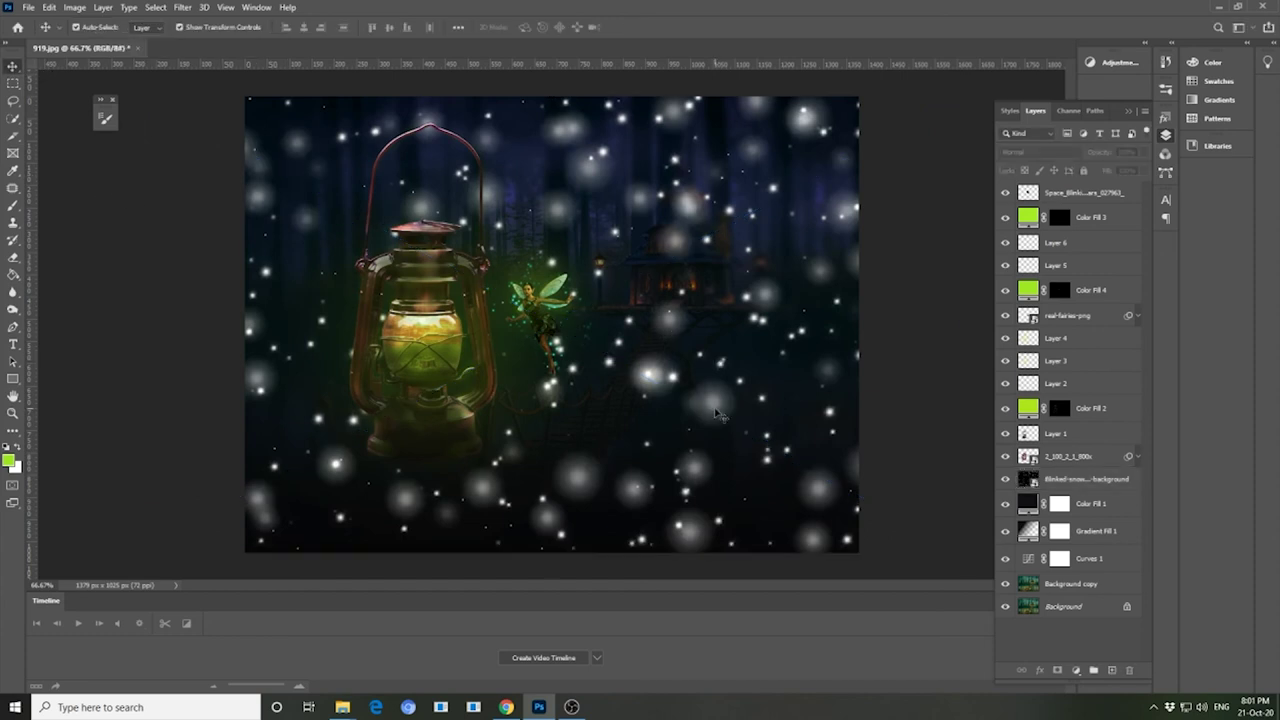
- Lower the Blinked-snow layer's opacity to 24%
{"action": "left_click", "coordinate": [717, 413]}
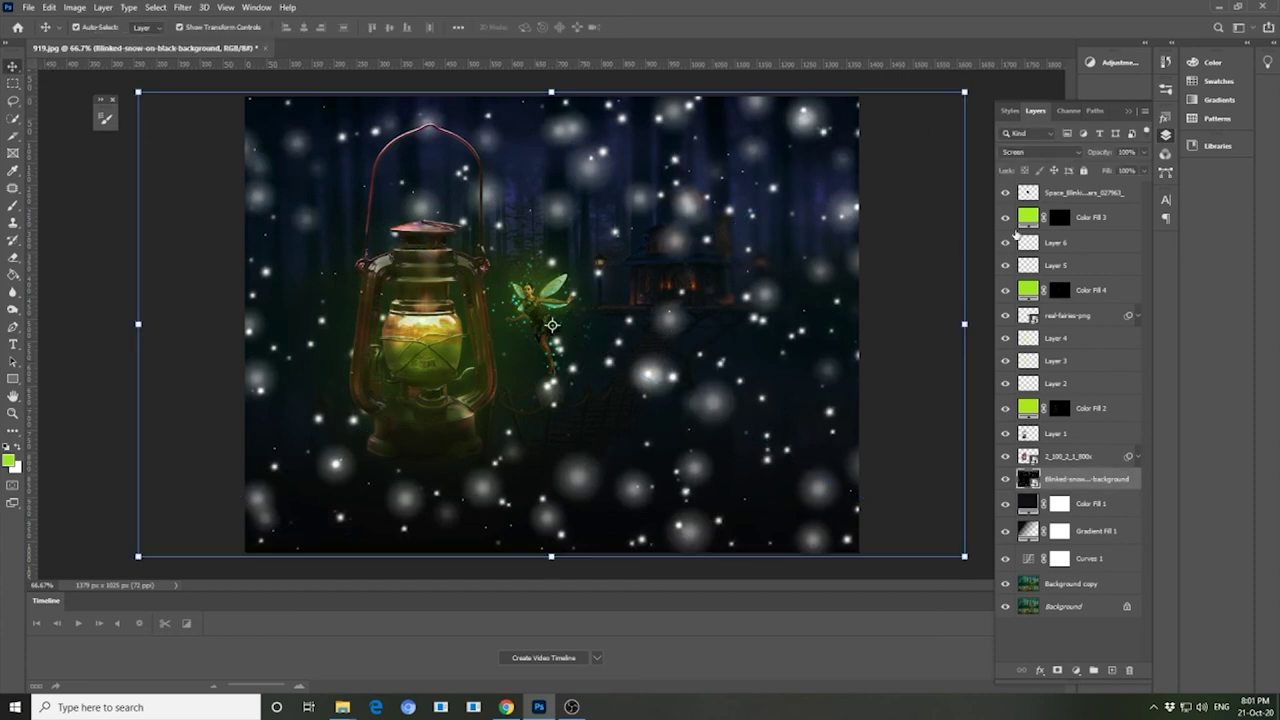
{"action": "left_click", "coordinate": [1143, 152]}
{"action": "left_click_drag", "start_coordinate": [1145, 168], "coordinate": [1096, 172]}
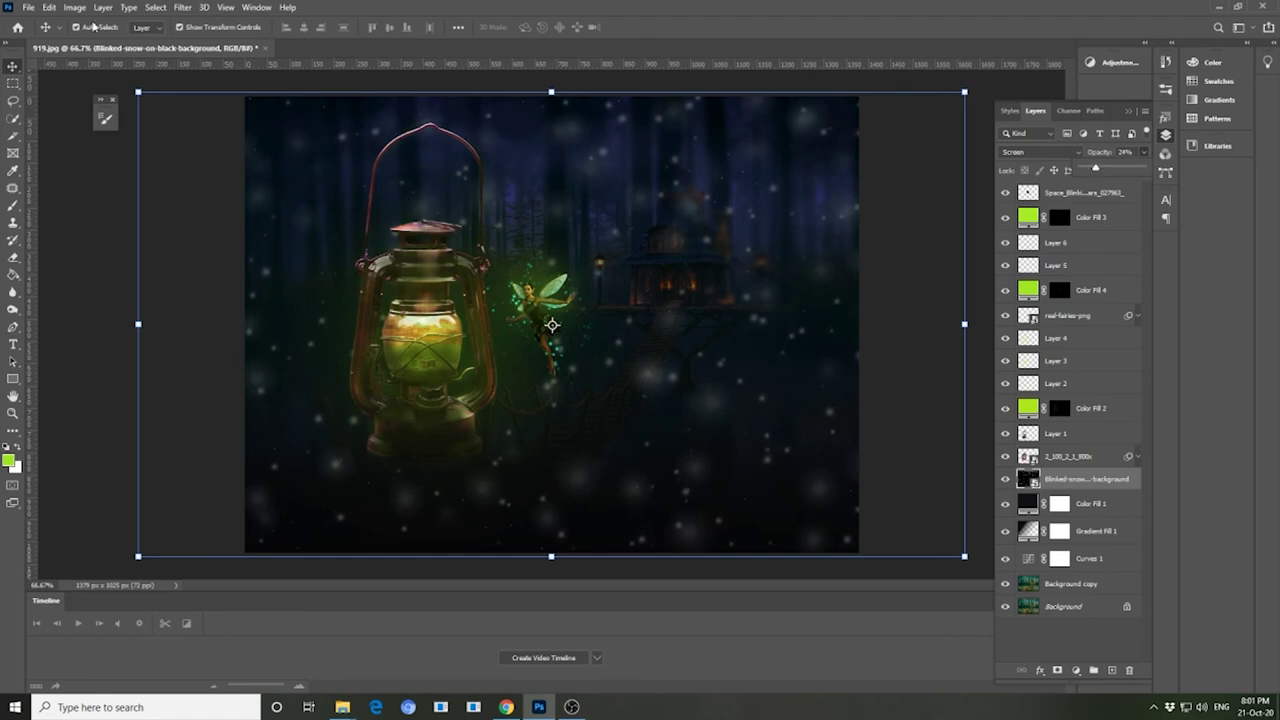
- Recolour the snow with Hue/Saturation, adjusting hue, saturation and lightness
{"action": "left_click", "coordinate": [75, 7]}
{"action": "left_click", "coordinate": [250, 113]}
{"action": "left_click_drag", "start_coordinate": [852, 232], "coordinate": [792, 234]}
{"action": "left_click_drag", "start_coordinate": [852, 268], "coordinate": [884, 268]}
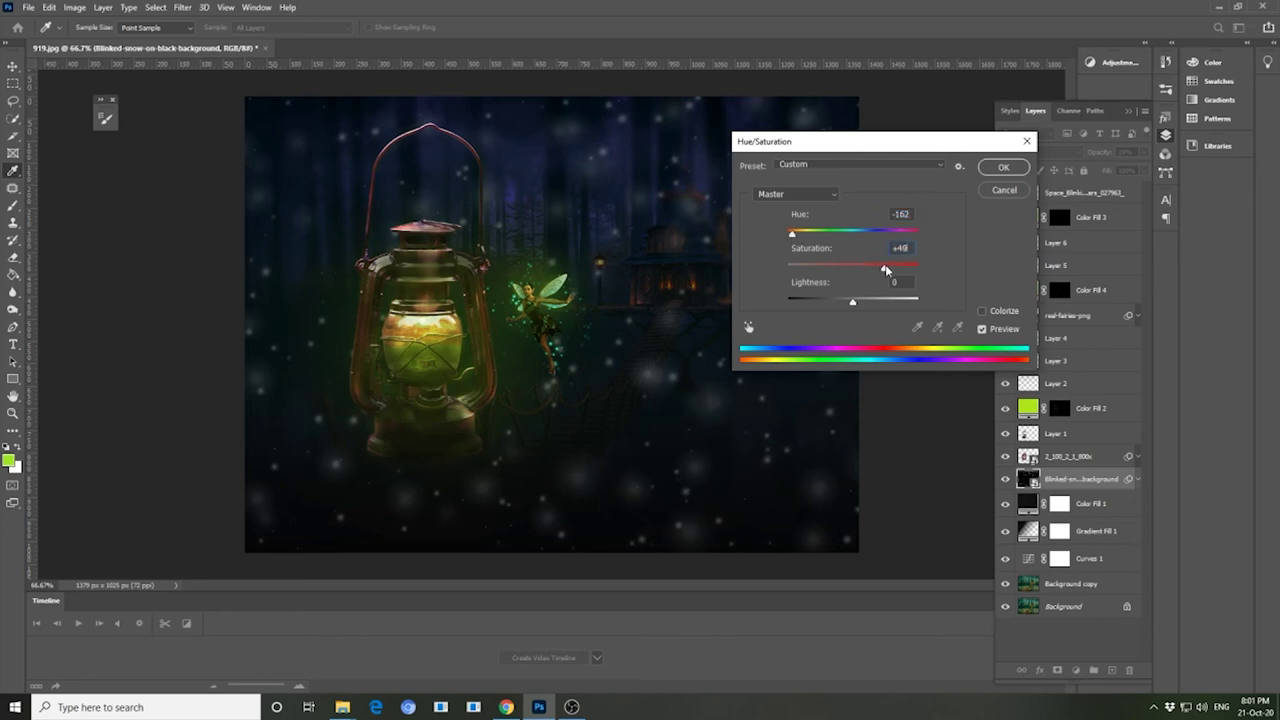
{"action": "left_click_drag", "start_coordinate": [793, 234], "coordinate": [798, 234]}
{"action": "left_click_drag", "start_coordinate": [852, 301], "coordinate": [845, 301]}
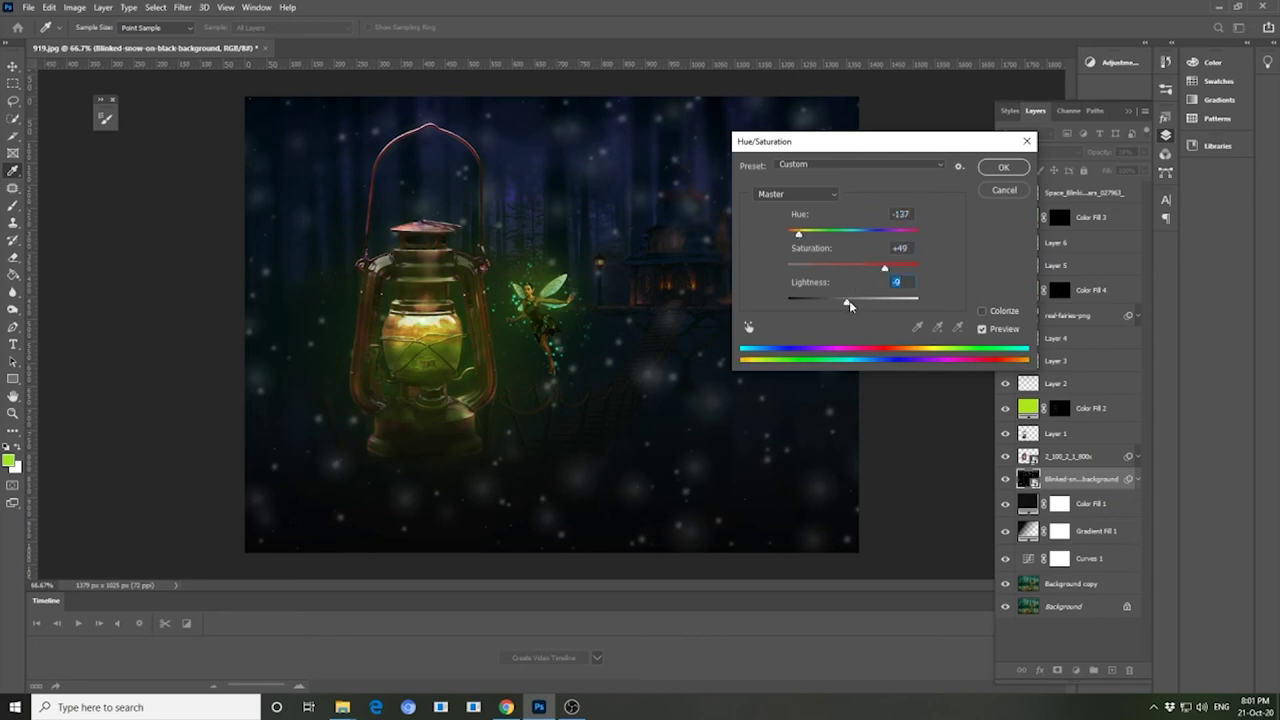
{"action": "left_click_drag", "start_coordinate": [798, 234], "coordinate": [818, 234]}
{"action": "left_click_drag", "start_coordinate": [884, 268], "coordinate": [888, 270]}
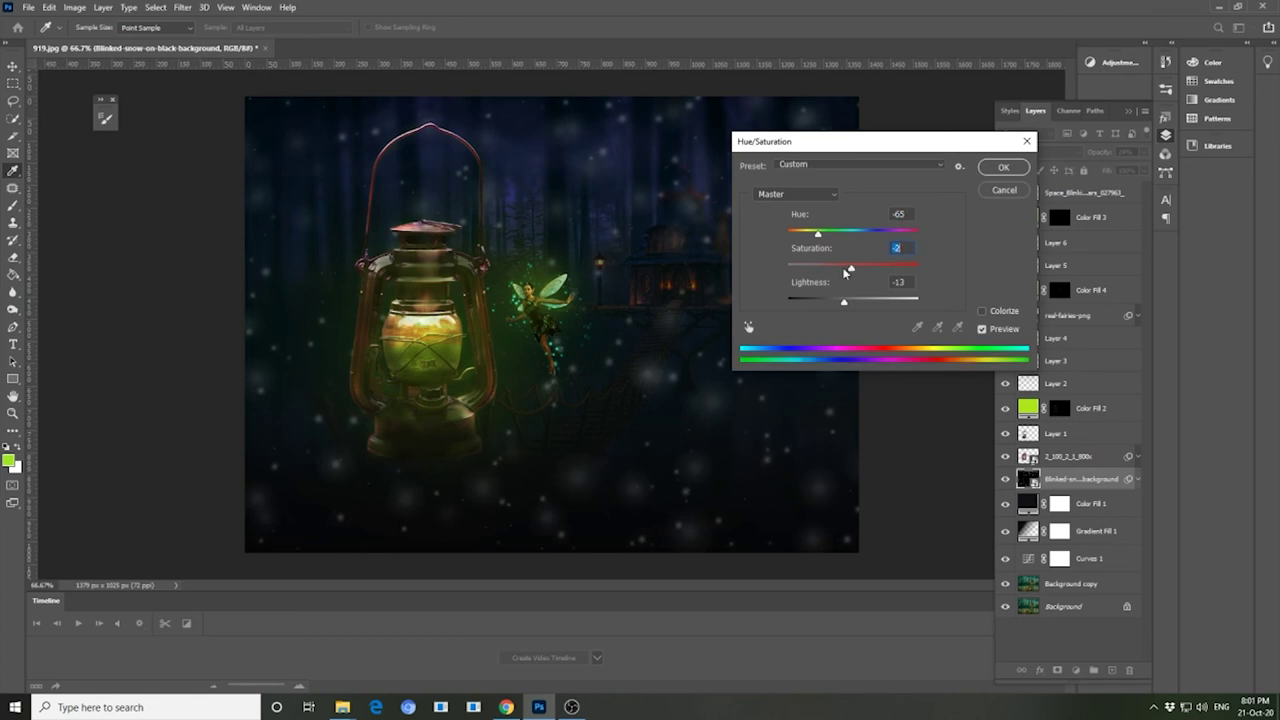
{"action": "left_click_drag", "start_coordinate": [888, 270], "coordinate": [908, 270]}
{"action": "mouse_move", "coordinate": [818, 234]}
{"action": "left_mouse_down"}
{"action": "mouse_move", "coordinate": [874, 236]}
{"action": "mouse_move", "coordinate": [810, 238]}
{"action": "left_mouse_up"}
{"action": "left_click", "coordinate": [1003, 167]}
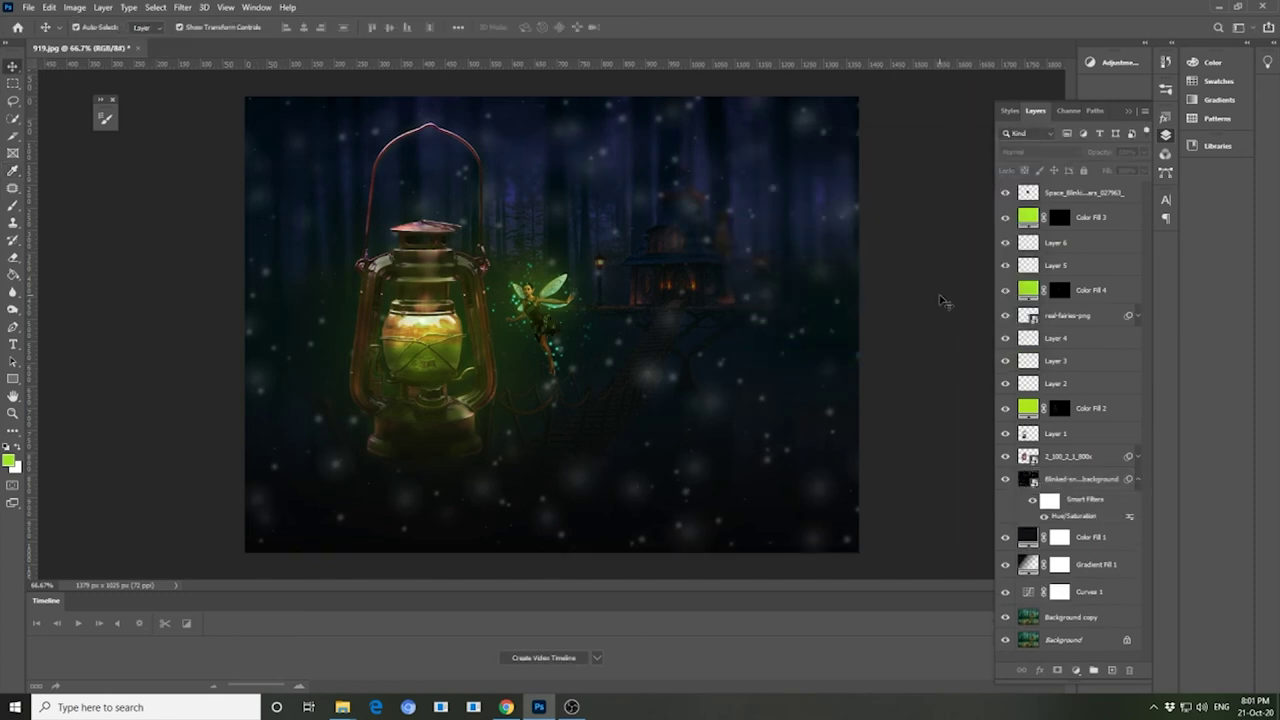
- Hide the snow layer and pick the blinking stars image in the download folder
{"action": "left_click", "coordinate": [1020, 476]}
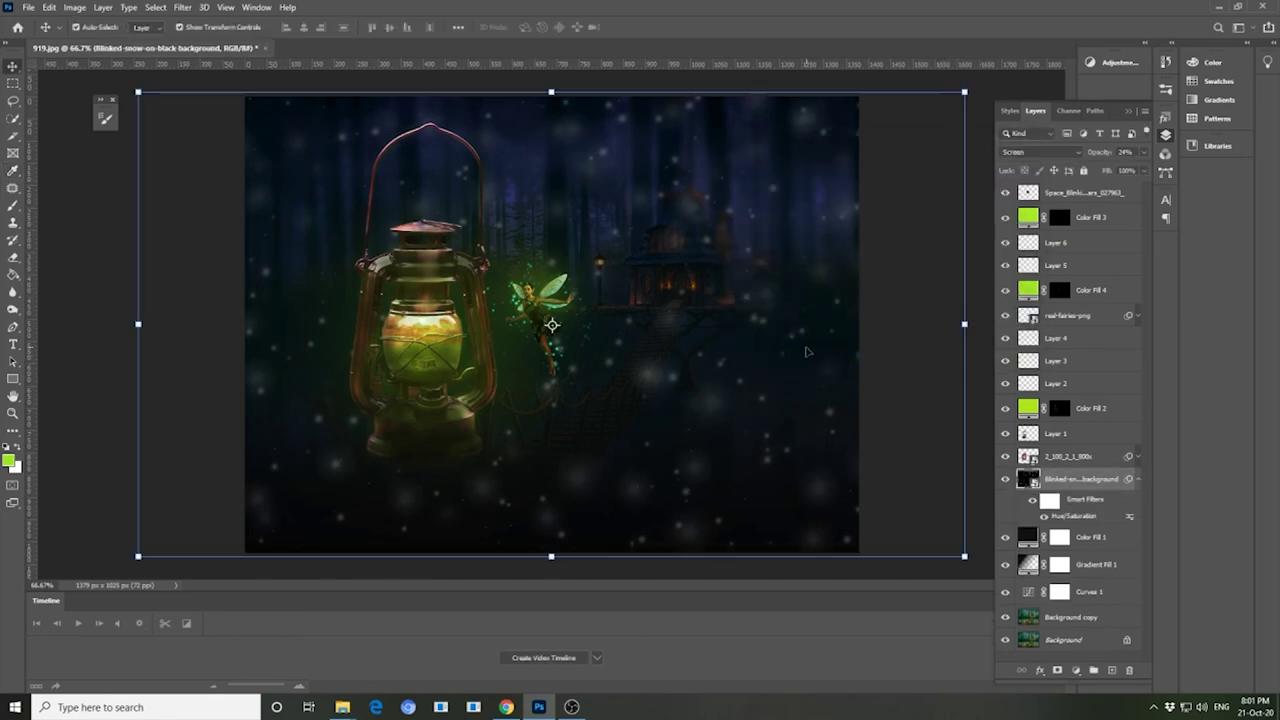
{"action": "left_click", "coordinate": [1006, 481]}
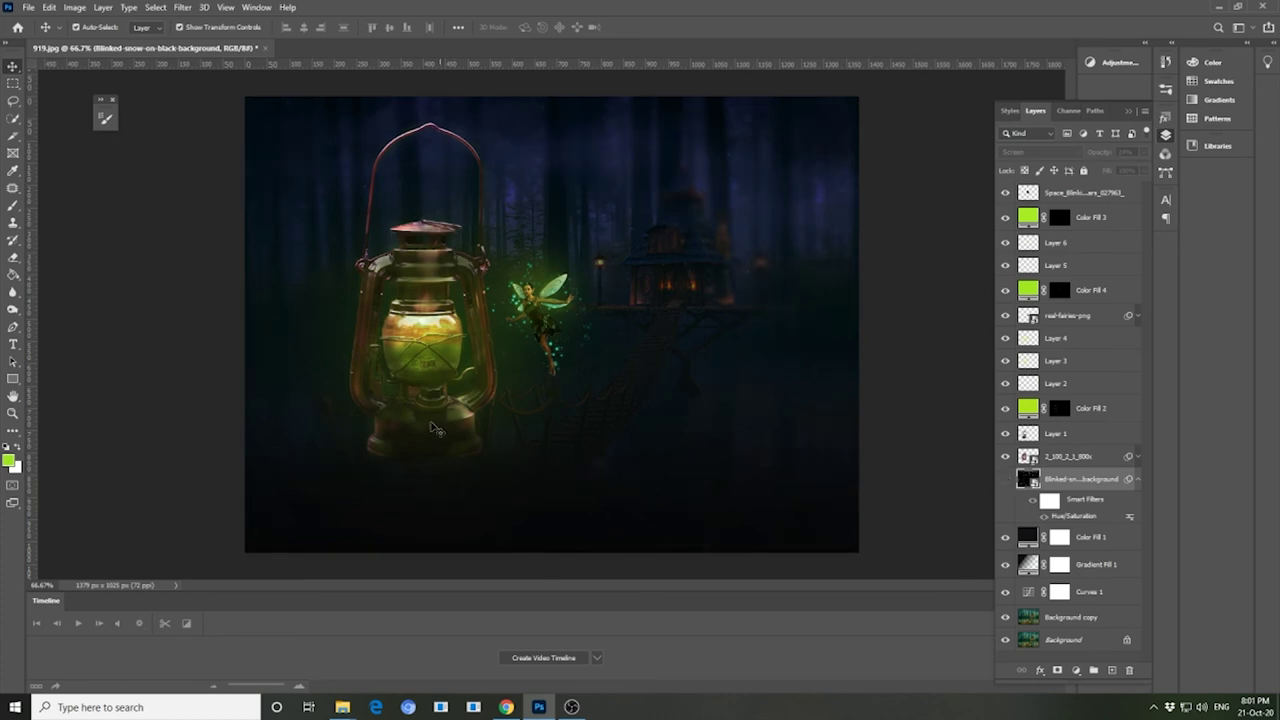
{"action": "left_click", "coordinate": [305, 640]}
{"action": "left_click", "coordinate": [985, 550]}
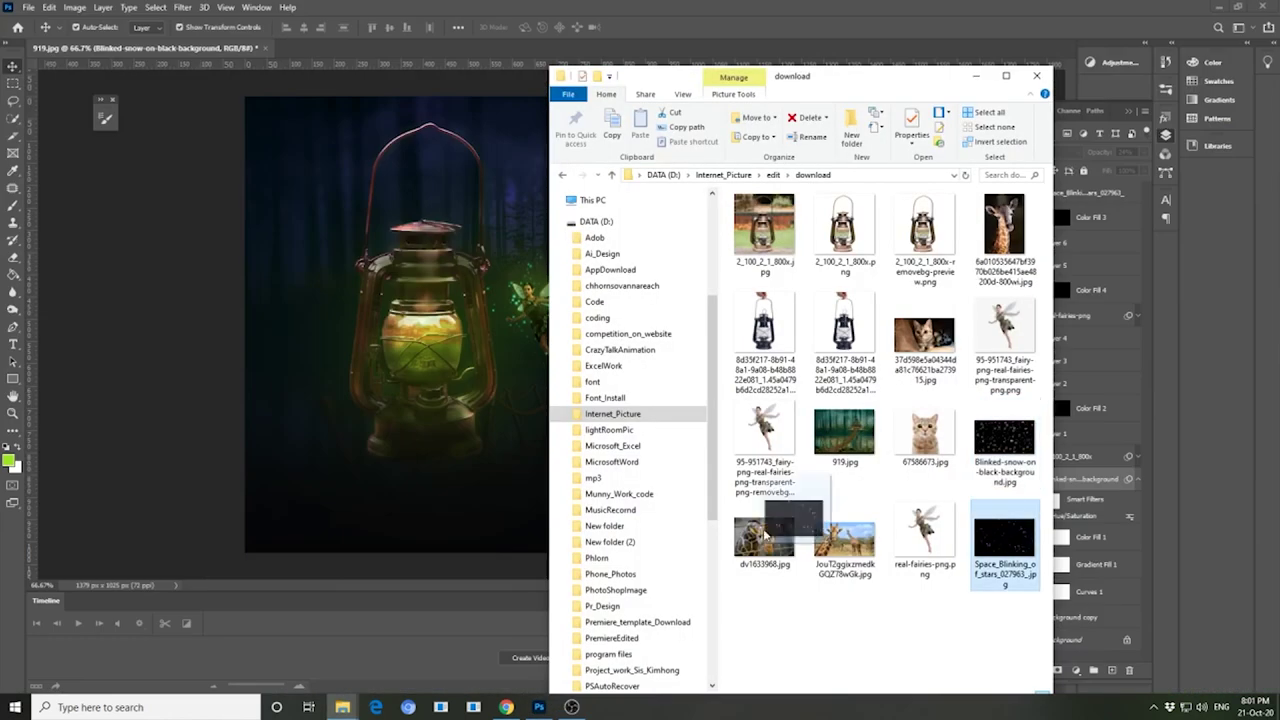
- Place the Space_Blinking stars image in Screen mode, stretched to cover the whole canvas
{"action": "left_click_drag", "start_coordinate": [985, 550], "coordinate": [1057, 197]}
{"action": "left_click", "coordinate": [1040, 151]}
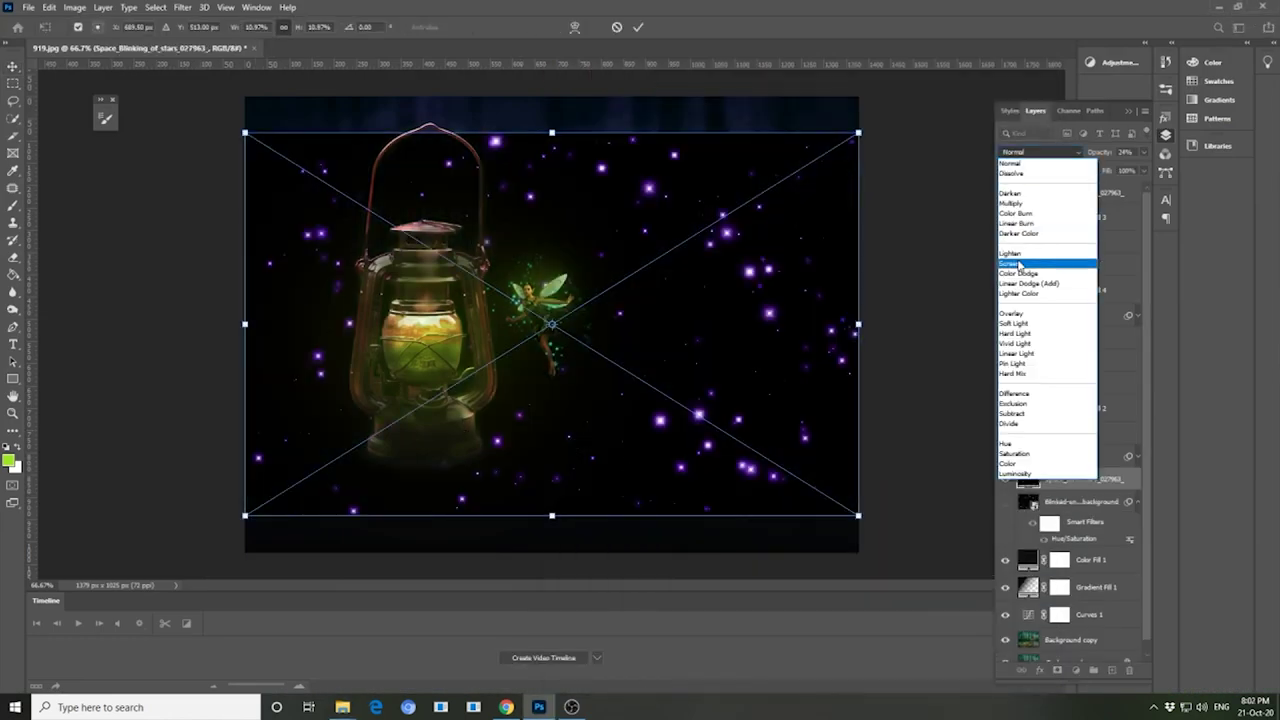
{"action": "left_click", "coordinate": [1015, 263]}
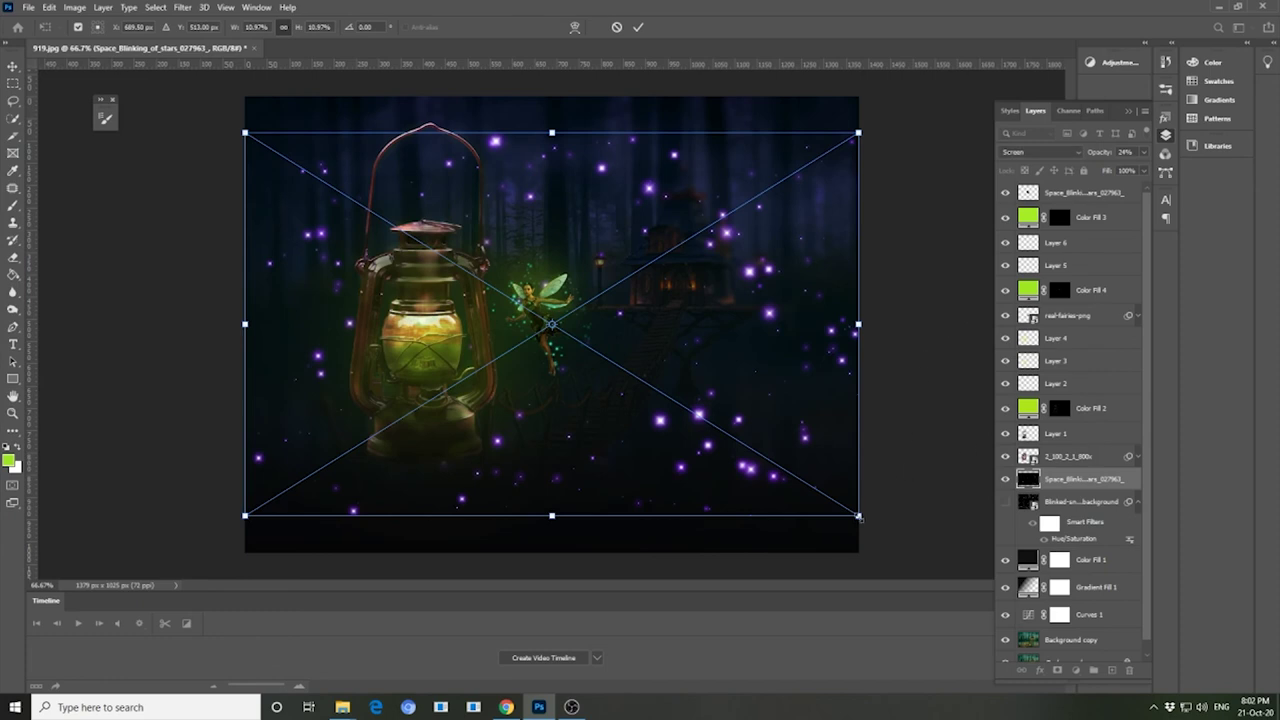
{"action": "left_click_drag", "start_coordinate": [858, 515], "coordinate": [916, 551]}
{"action": "left_click_drag", "start_coordinate": [245, 131], "coordinate": [183, 94]}
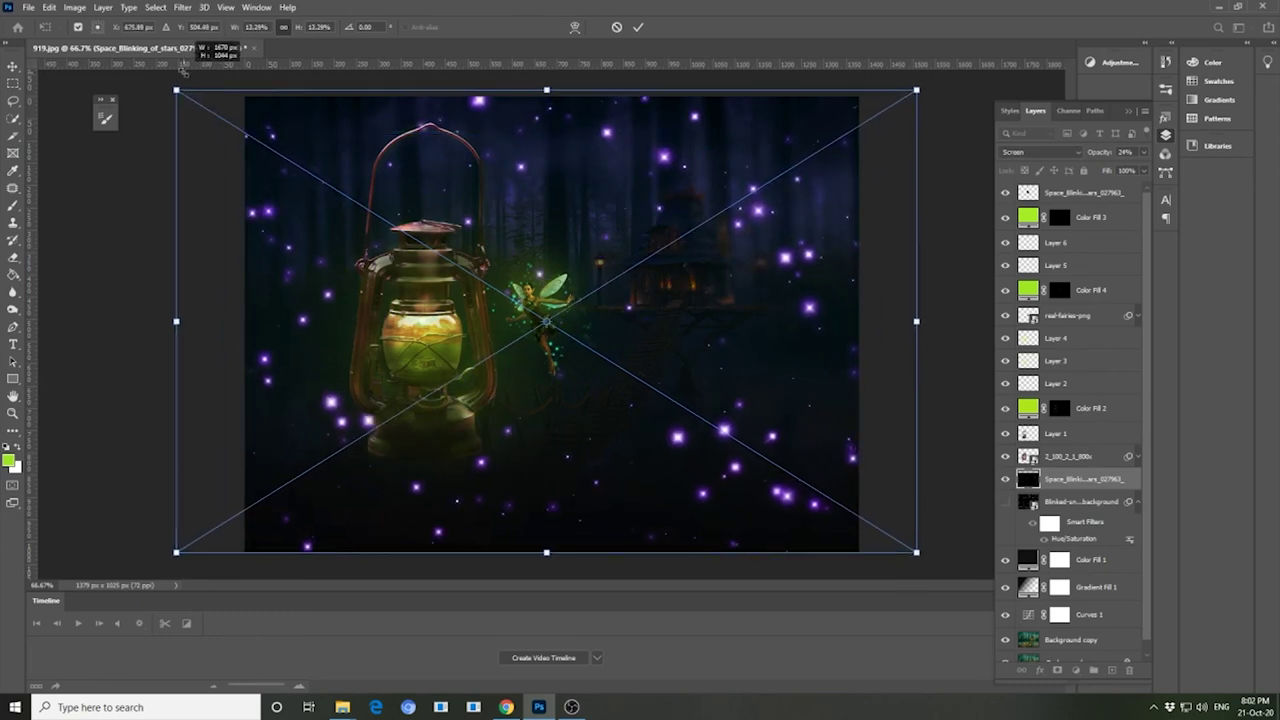
{"action": "key", "text": "Return"}
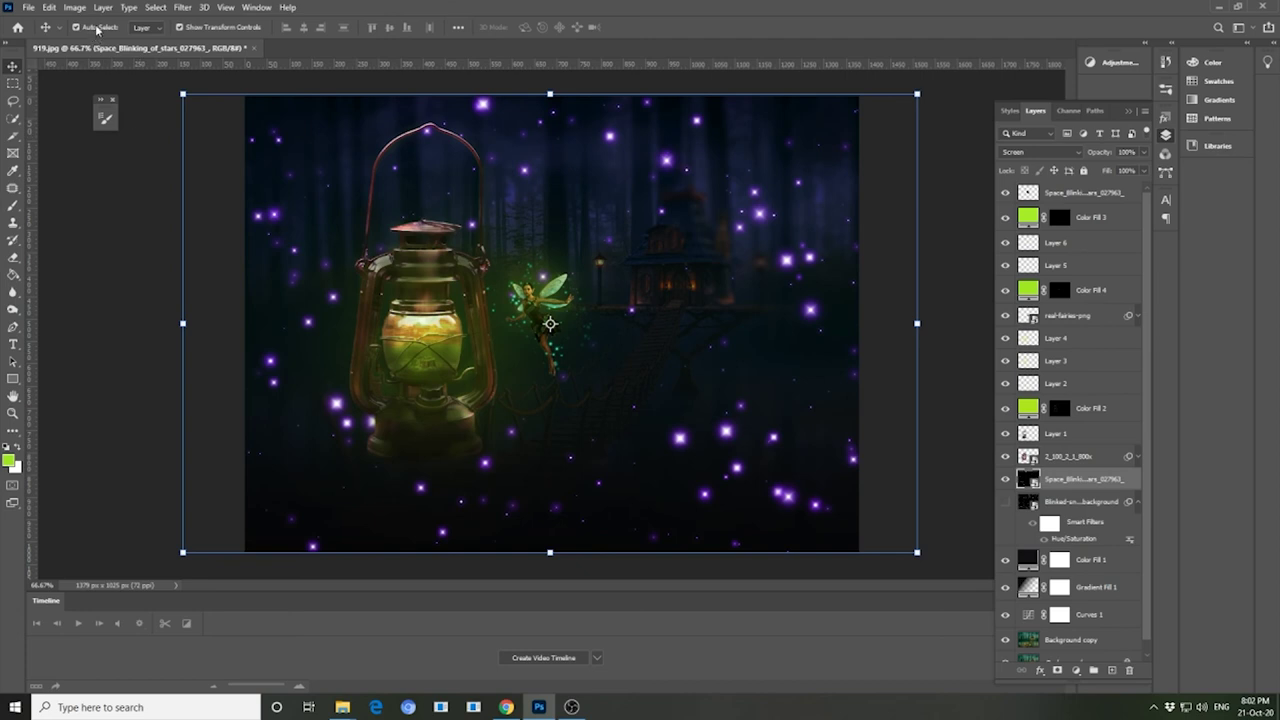
{"action": "left_click", "coordinate": [74, 7]}
{"action": "left_click", "coordinate": [235, 109]}
- Turn the stars green with Hue -165, Saturation +19, Lightness -14, and lower opacity to about 48%
{"action": "left_click_drag", "start_coordinate": [854, 233], "coordinate": [792, 233]}
{"action": "left_click_drag", "start_coordinate": [852, 270], "coordinate": [866, 268]}
{"action": "left_click", "coordinate": [853, 302]}
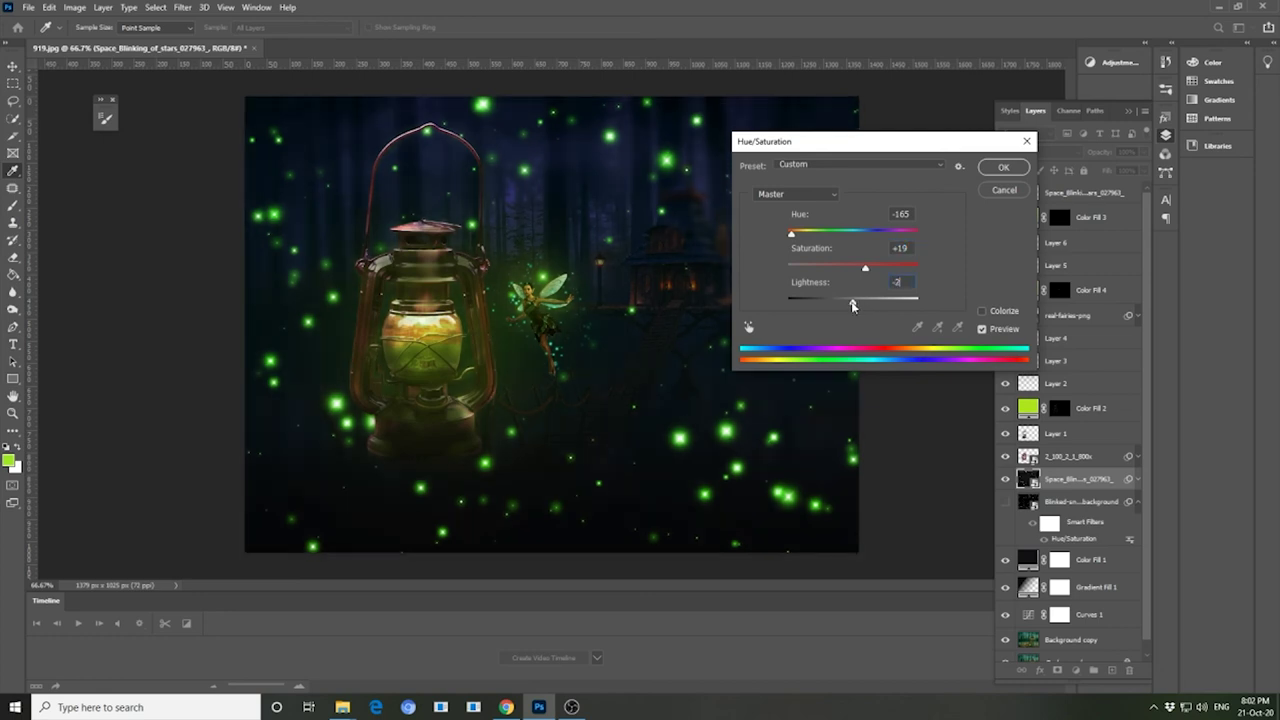
{"action": "left_click_drag", "start_coordinate": [853, 302], "coordinate": [844, 302]}
{"action": "key", "text": "Return"}
{"action": "key", "text": "v"}
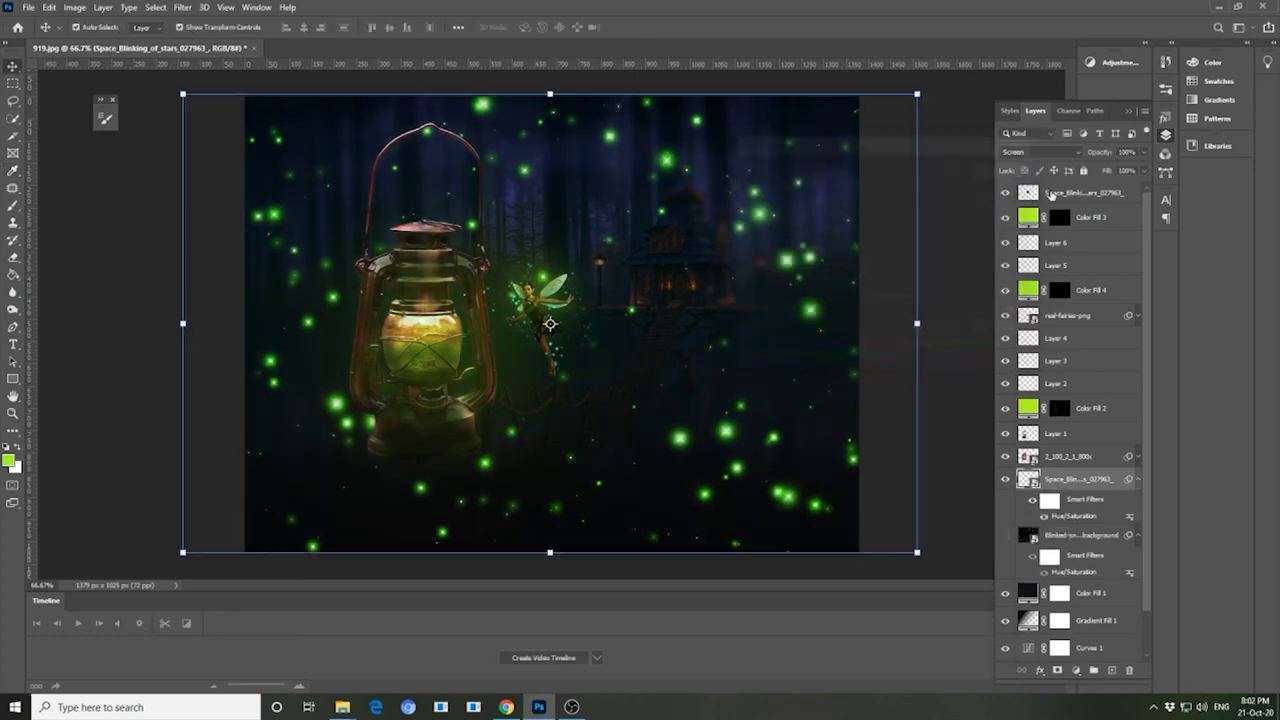
{"action": "left_click_drag", "start_coordinate": [1144, 152], "coordinate": [1110, 172]}
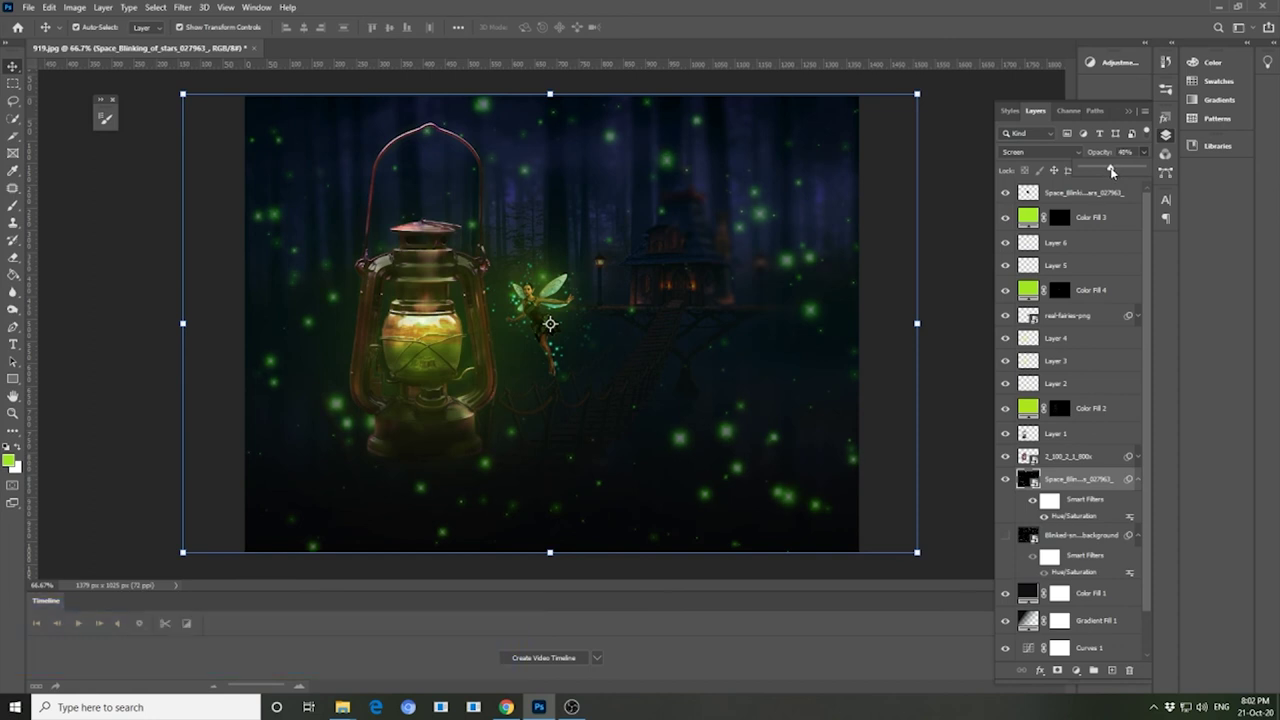
{"action": "left_click", "coordinate": [952, 273]}
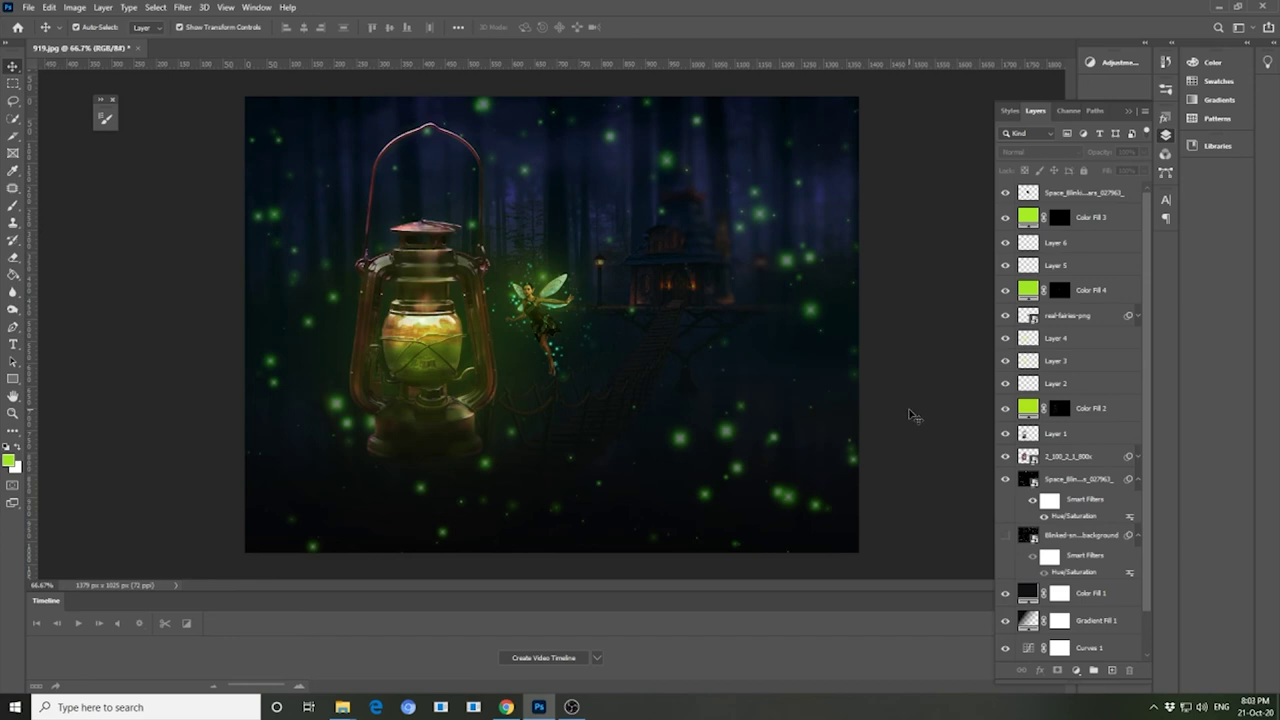
- Zoom in and inspect the lantern, fairy and green fireflies close up
{"action": "scroll", "coordinate": [540, 300], "scroll_direction": "up", "scroll_amount": 1}
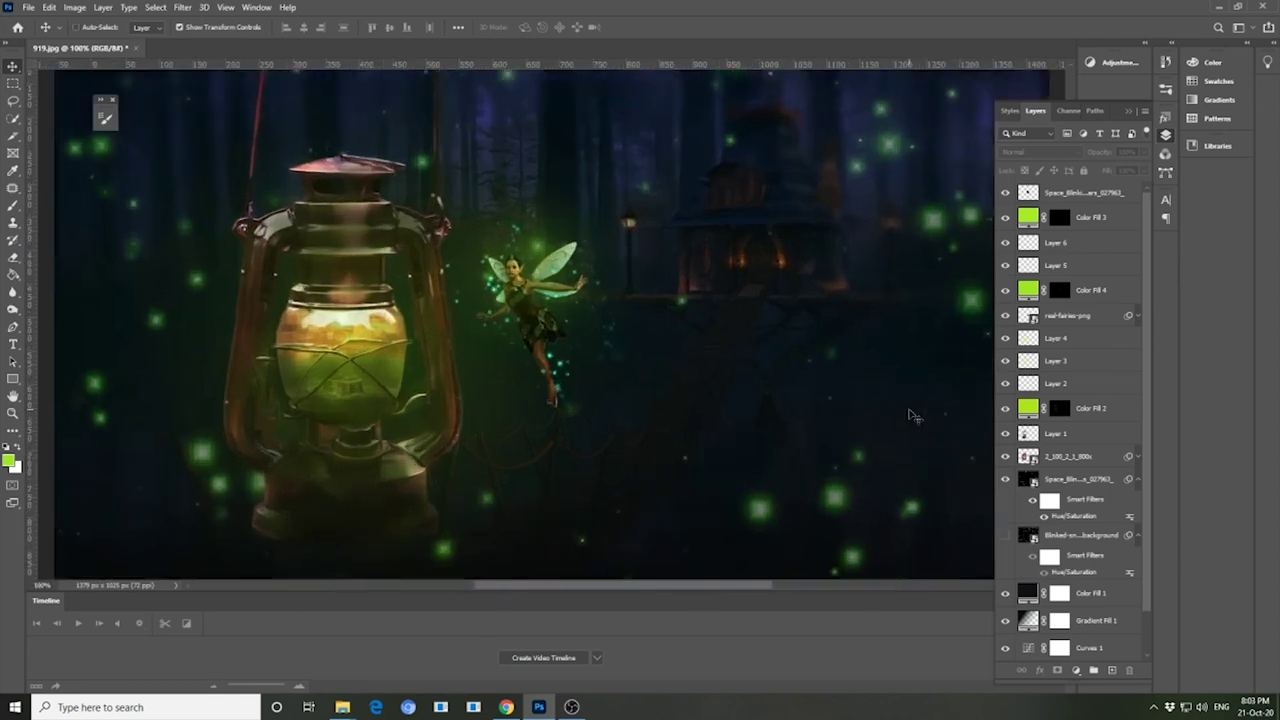
{"action": "scroll", "coordinate": [520, 320], "scroll_direction": "up", "scroll_amount": 1}
{"action": "scroll", "coordinate": [560, 340], "scroll_direction": "up", "scroll_amount": 2}
{"action": "scroll", "coordinate": [614, 368], "scroll_direction": "up", "scroll_amount": 1}
{"action": "scroll", "coordinate": [614, 368], "scroll_direction": "down", "scroll_amount": 3}
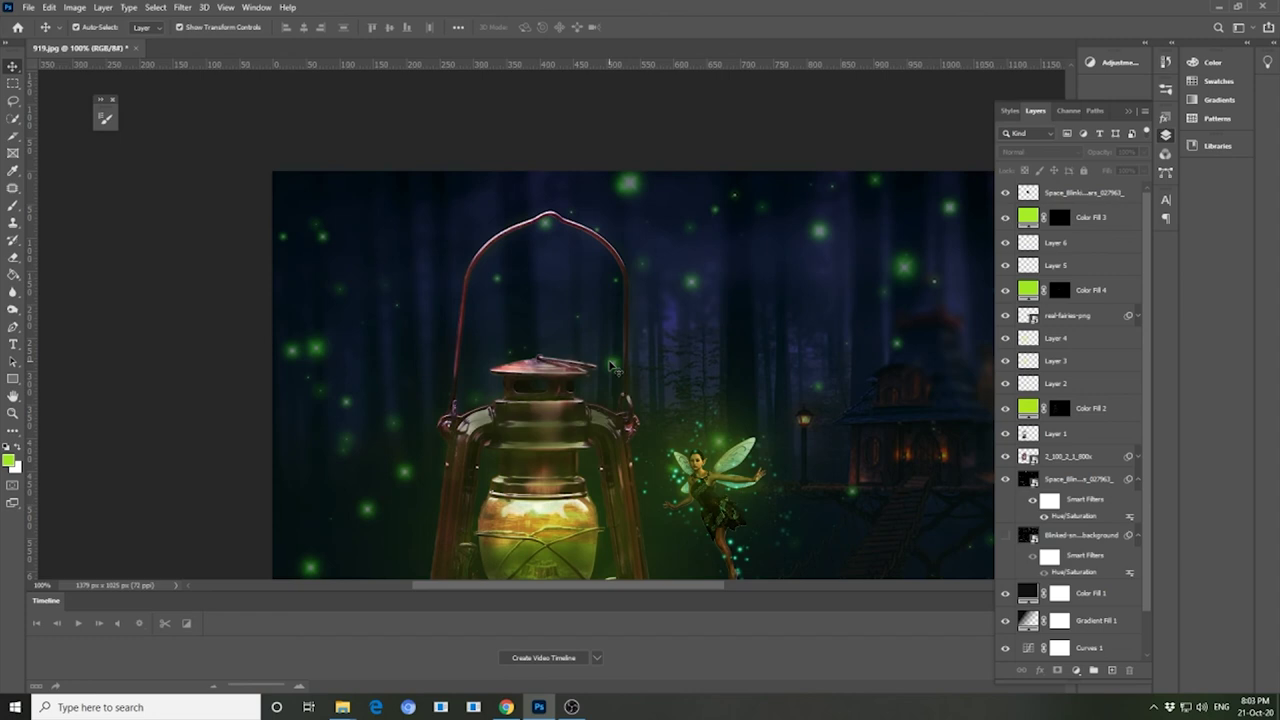
{"action": "scroll", "coordinate": [612, 368], "scroll_direction": "down", "scroll_amount": 5}
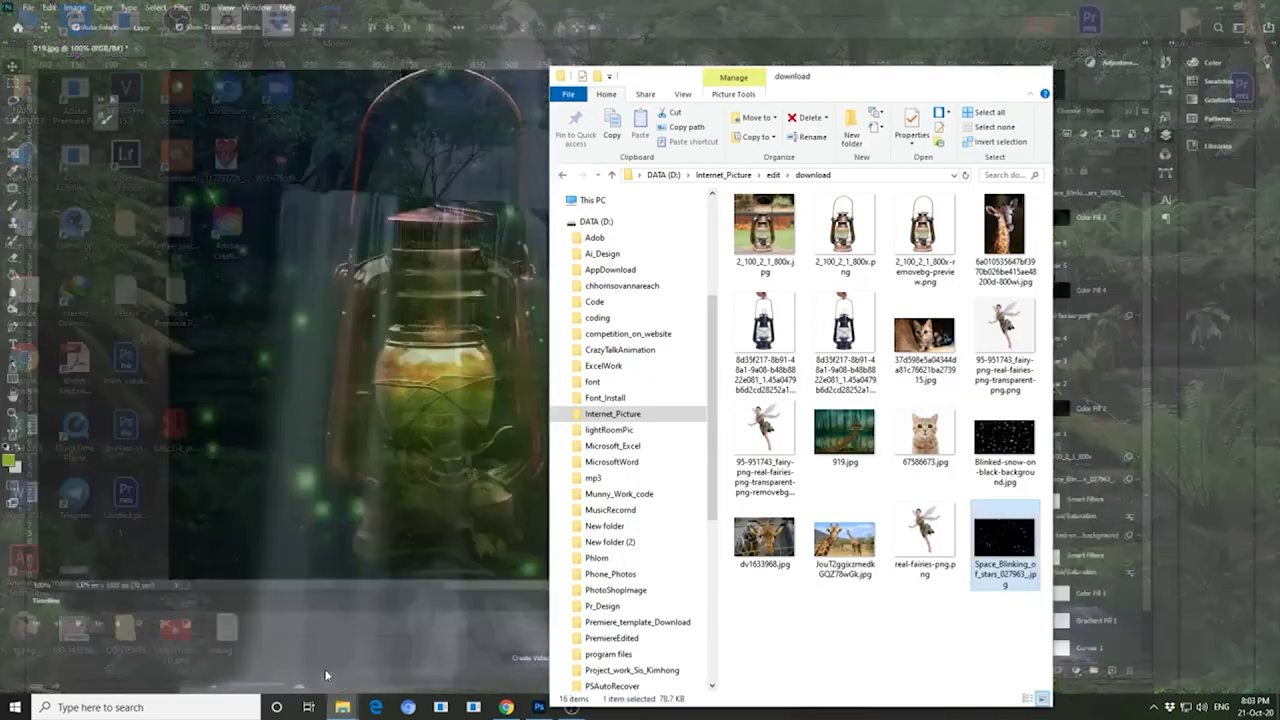
- Place the second dark lantern image with the hand into the composition
{"action": "mouse_move", "coordinate": [342, 707]}
{"action": "left_click", "coordinate": [330, 650]}
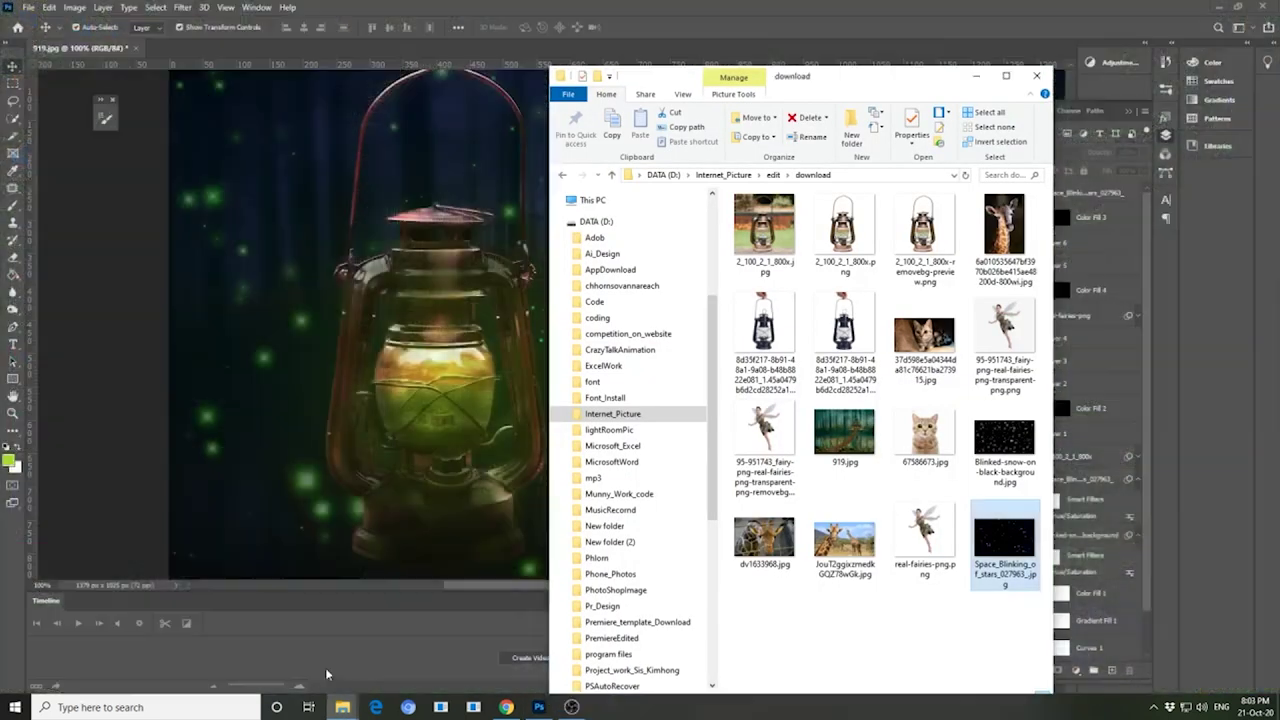
{"action": "left_click", "coordinate": [843, 326]}
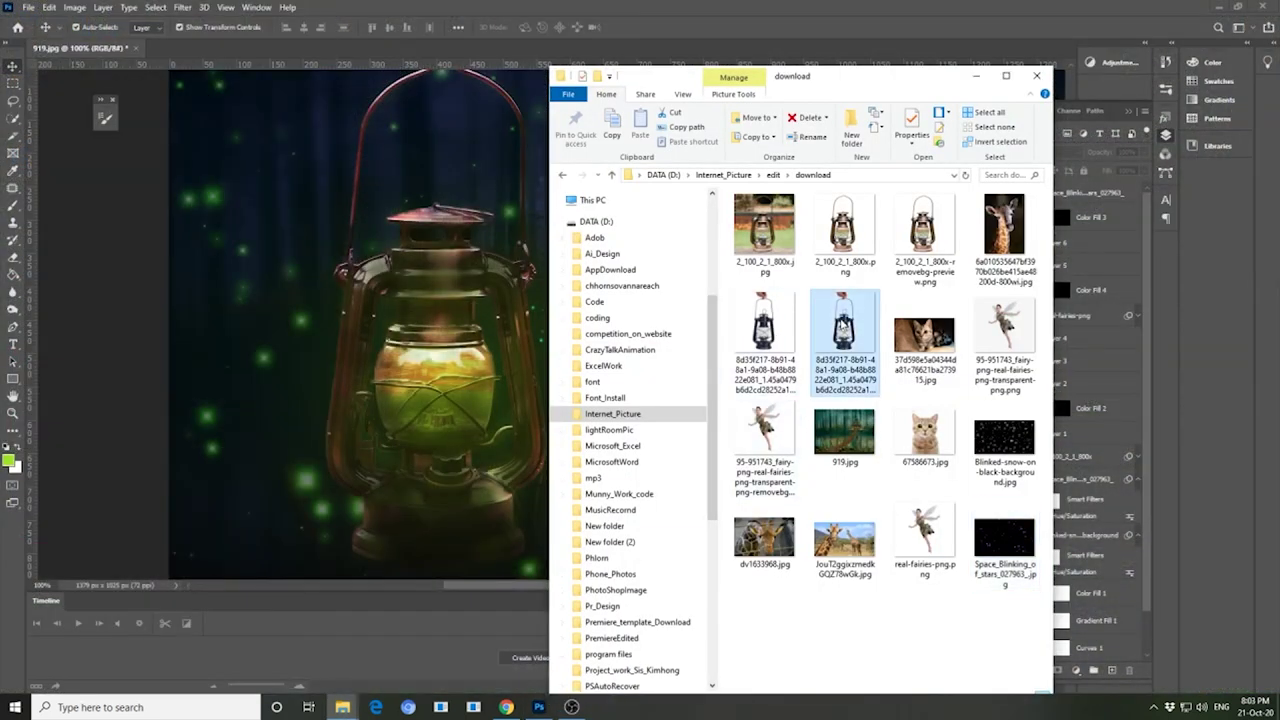
{"action": "left_click_drag", "start_coordinate": [843, 326], "coordinate": [520, 342]}
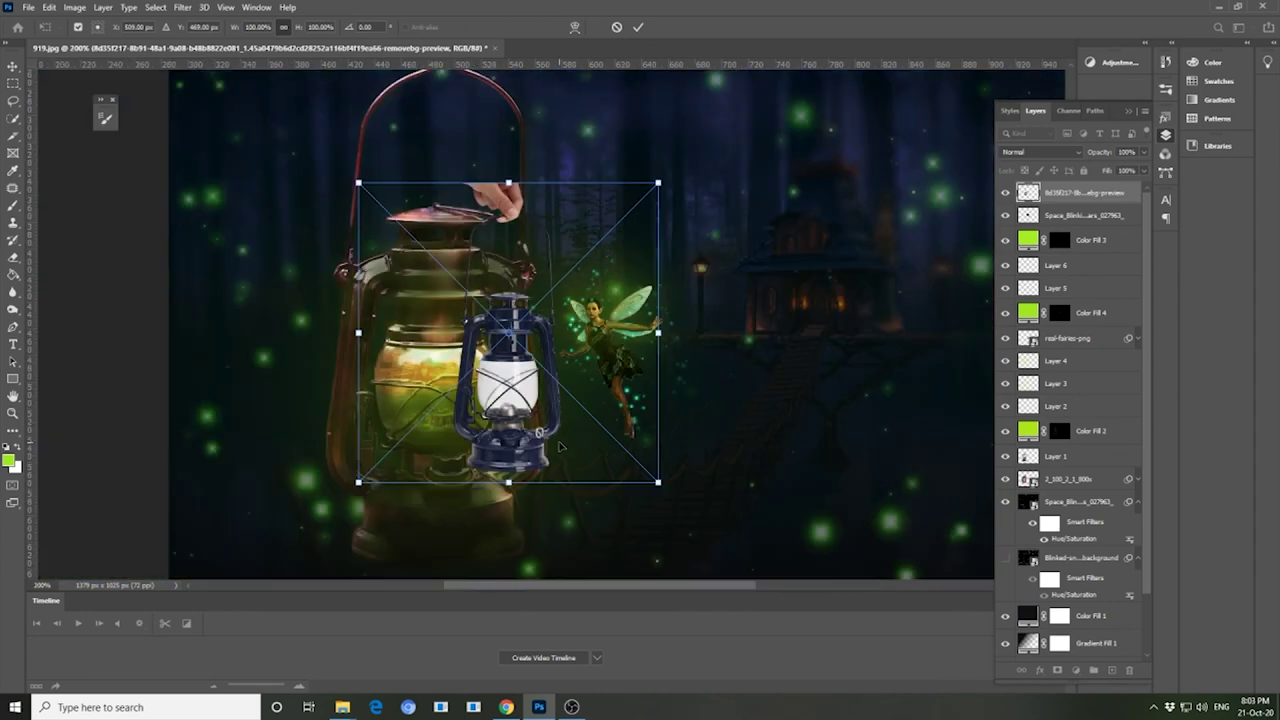
- Zoom in and start a Pen path along the hand's edge
{"action": "key", "text": "ctrl+plus"}
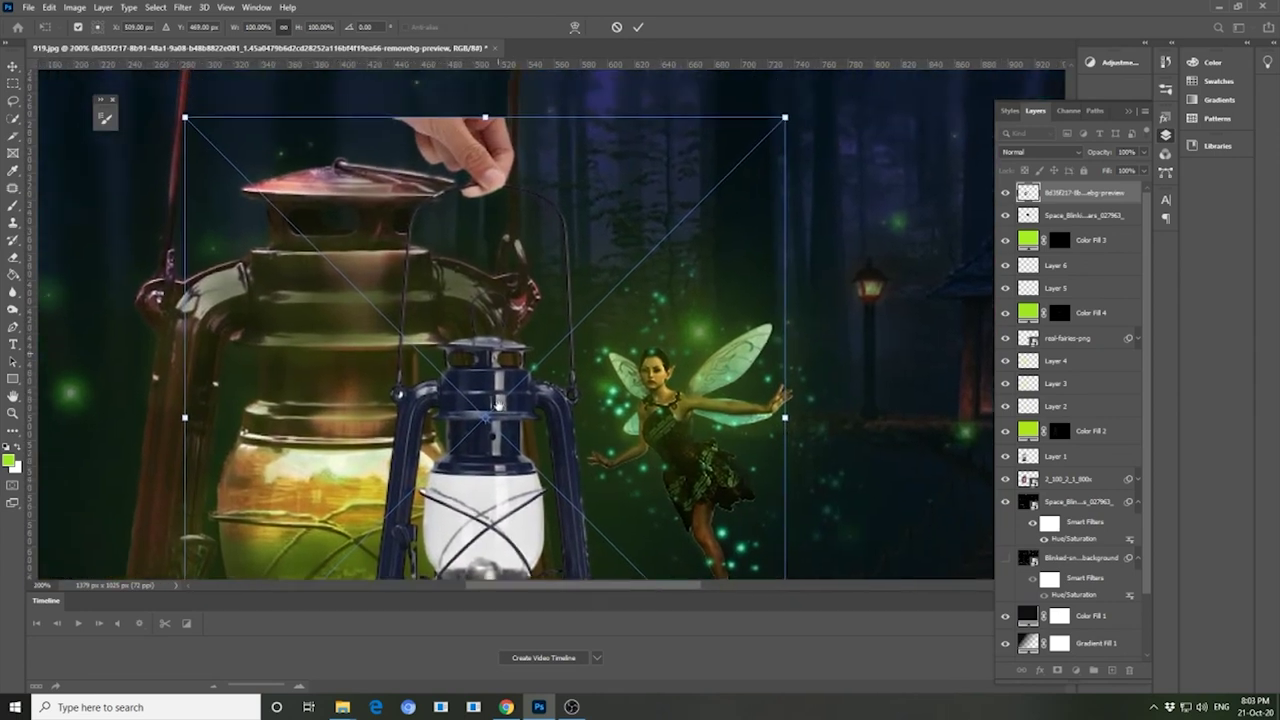
{"action": "scroll", "coordinate": [515, 400], "scroll_direction": "up", "scroll_amount": 1}
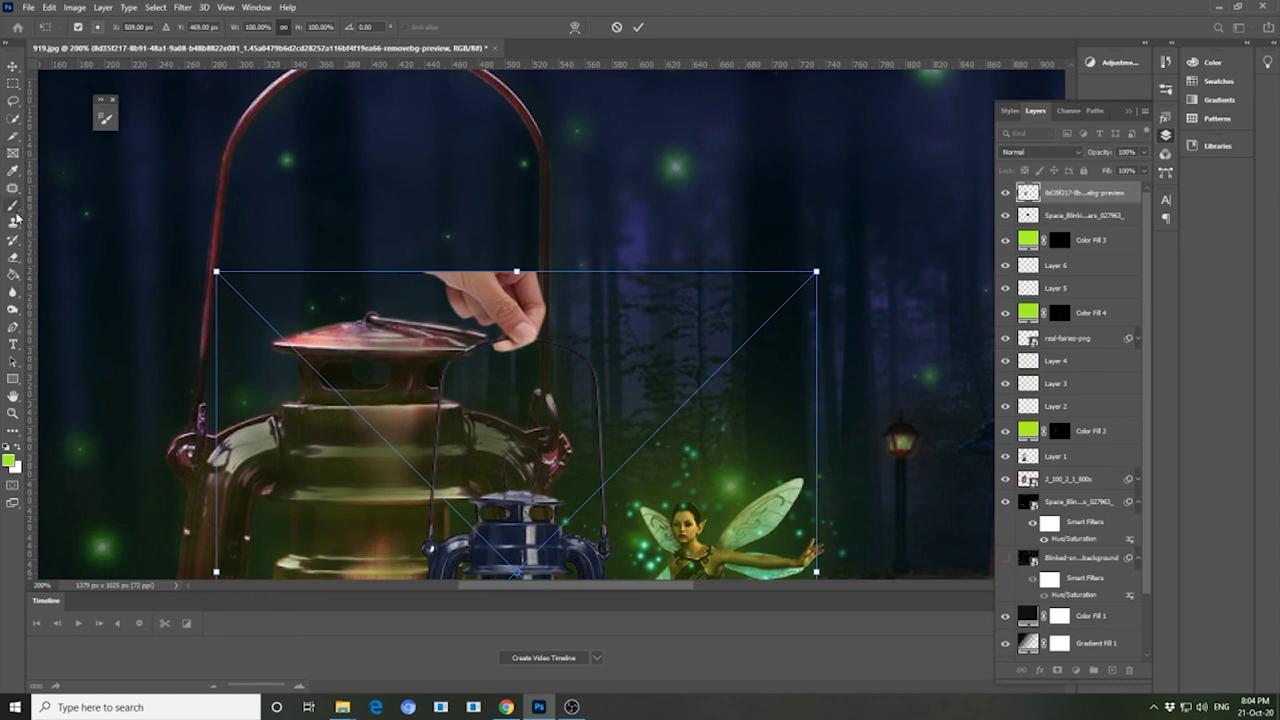
{"action": "left_click", "coordinate": [13, 326]}
{"action": "mouse_move", "coordinate": [383, 266]}
{"action": "left_mouse_down"}
{"action": "mouse_move", "coordinate": [410, 305]}
{"action": "mouse_move", "coordinate": [497, 340]}
{"action": "left_mouse_up"}
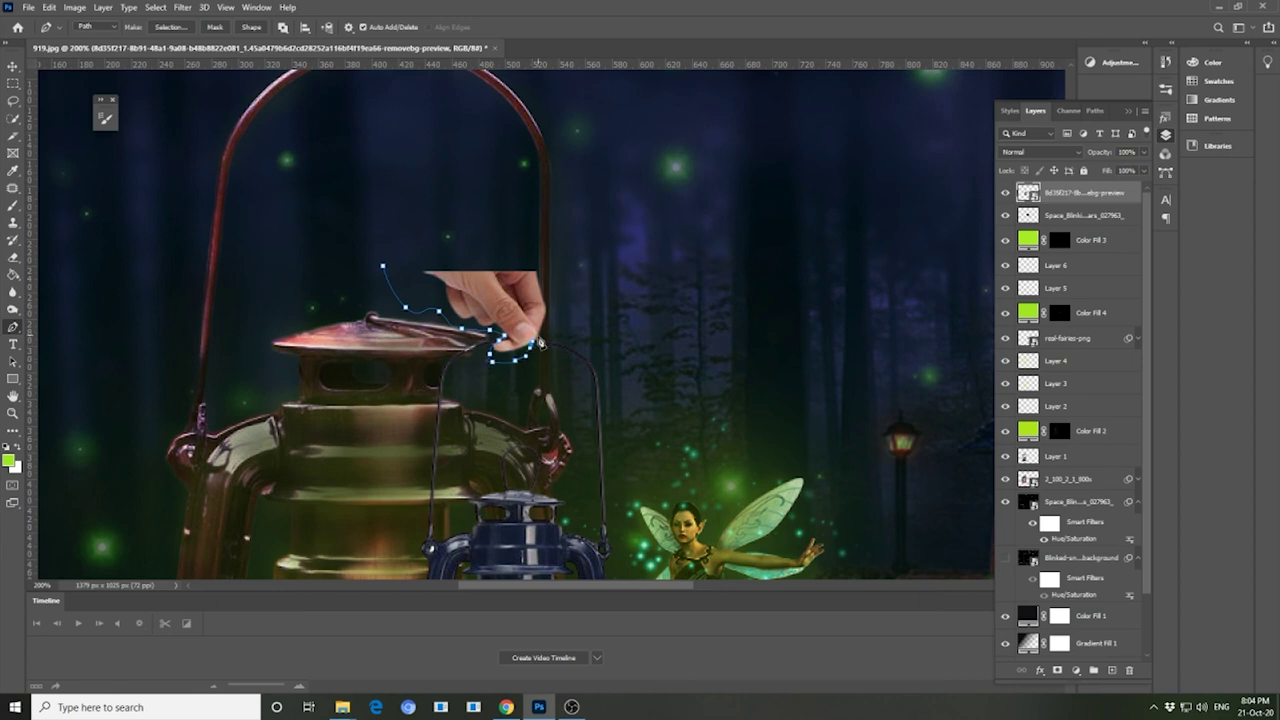
- Close the hand path, copy the selection to Layer 7, and hide the lantern layer
{"action": "left_click", "coordinate": [383, 266]}
{"action": "right_click", "coordinate": [470, 282]}
{"action": "left_click", "coordinate": [500, 333]}
{"action": "key", "text": "Return"}
{"action": "key", "text": "ctrl+j"}
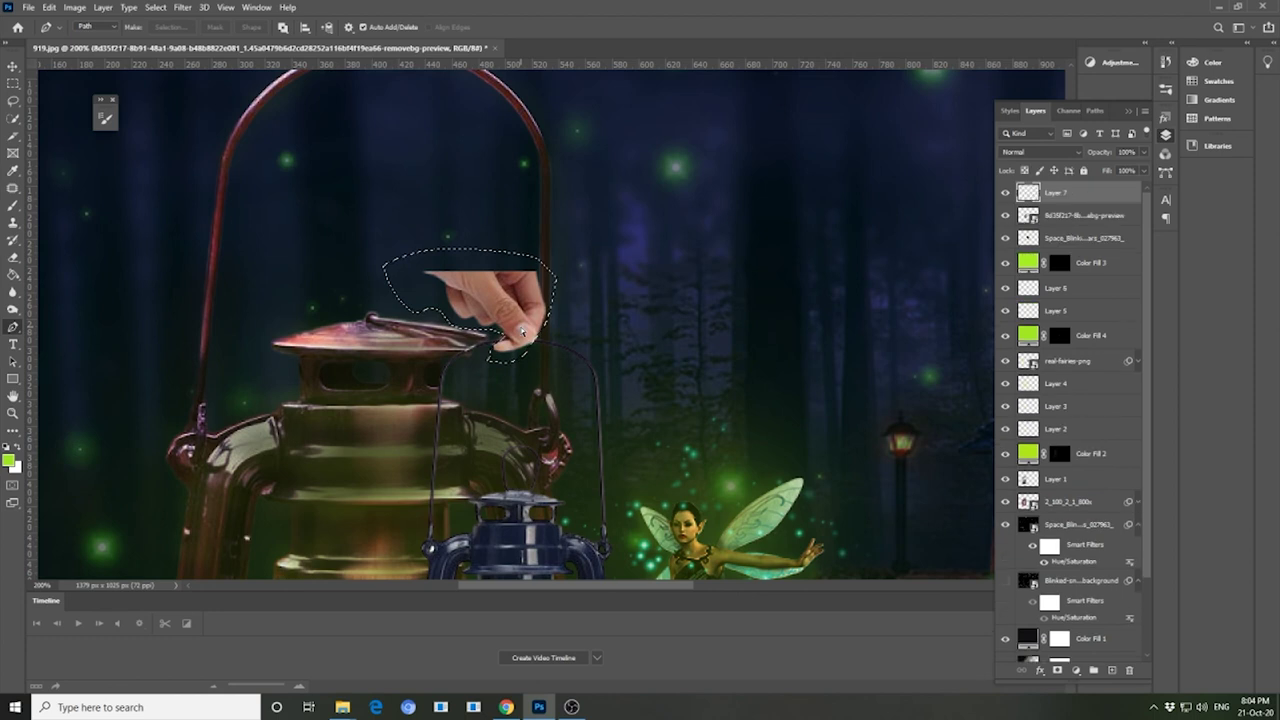
{"action": "left_click", "coordinate": [1006, 218]}
- Move and scale the hand onto the lantern handle with a free transform
{"action": "key", "text": "v"}
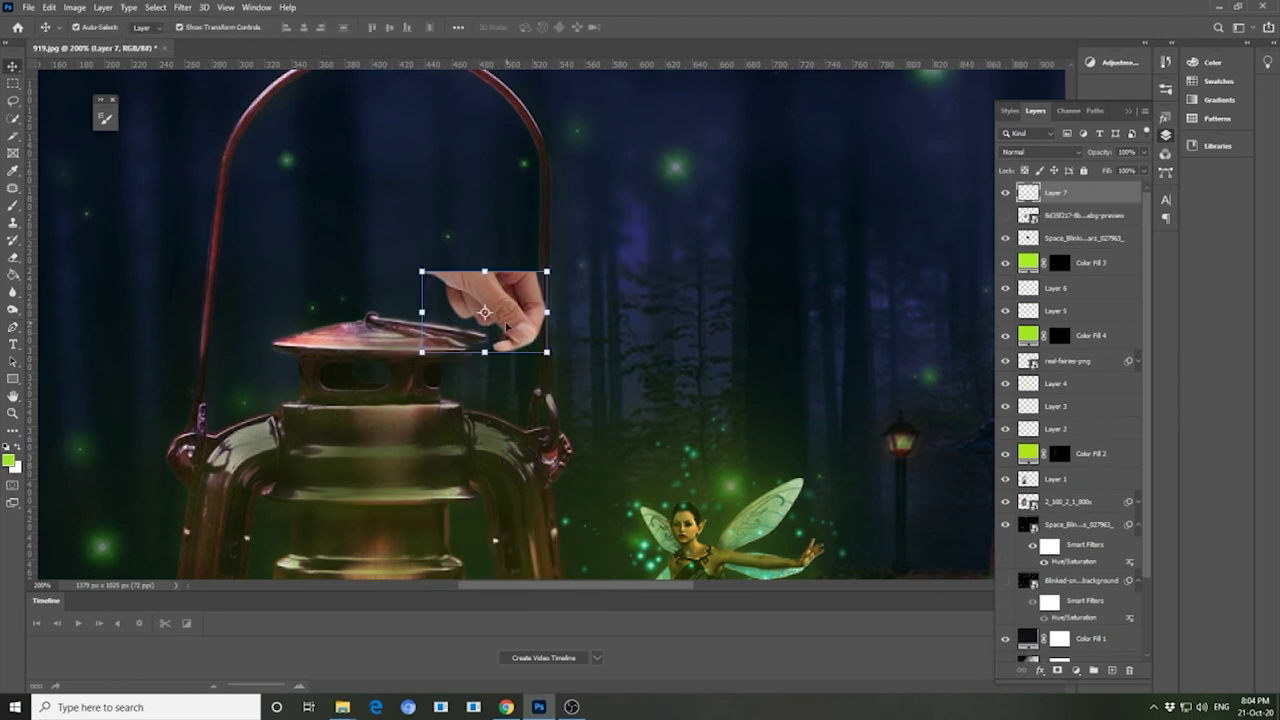
{"action": "left_click_drag", "start_coordinate": [485, 310], "coordinate": [388, 186]}
{"action": "scroll", "coordinate": [512, 265], "scroll_direction": "up", "scroll_amount": 3}
{"action": "scroll", "coordinate": [509, 263], "scroll_direction": "up", "scroll_amount": 1}
{"action": "key", "text": "ctrl+t"}
{"action": "mouse_move", "coordinate": [448, 400]}
{"action": "left_mouse_down"}
{"action": "mouse_move", "coordinate": [528, 449]}
{"action": "mouse_move", "coordinate": [394, 206]}
{"action": "left_mouse_up"}
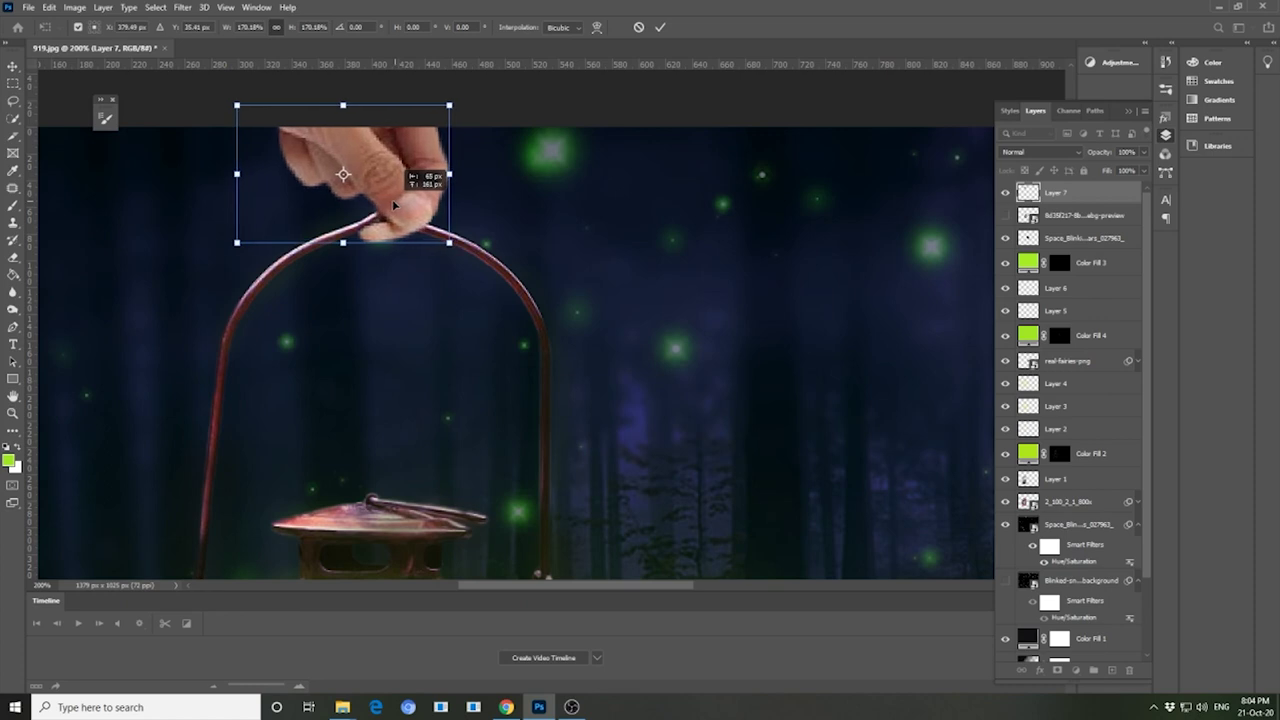
{"action": "left_click_drag", "start_coordinate": [394, 206], "coordinate": [382, 210]}
{"action": "key", "text": "Return"}
- At 100% view, enlarge the hand slightly
{"action": "key", "text": "ctrl+0"}
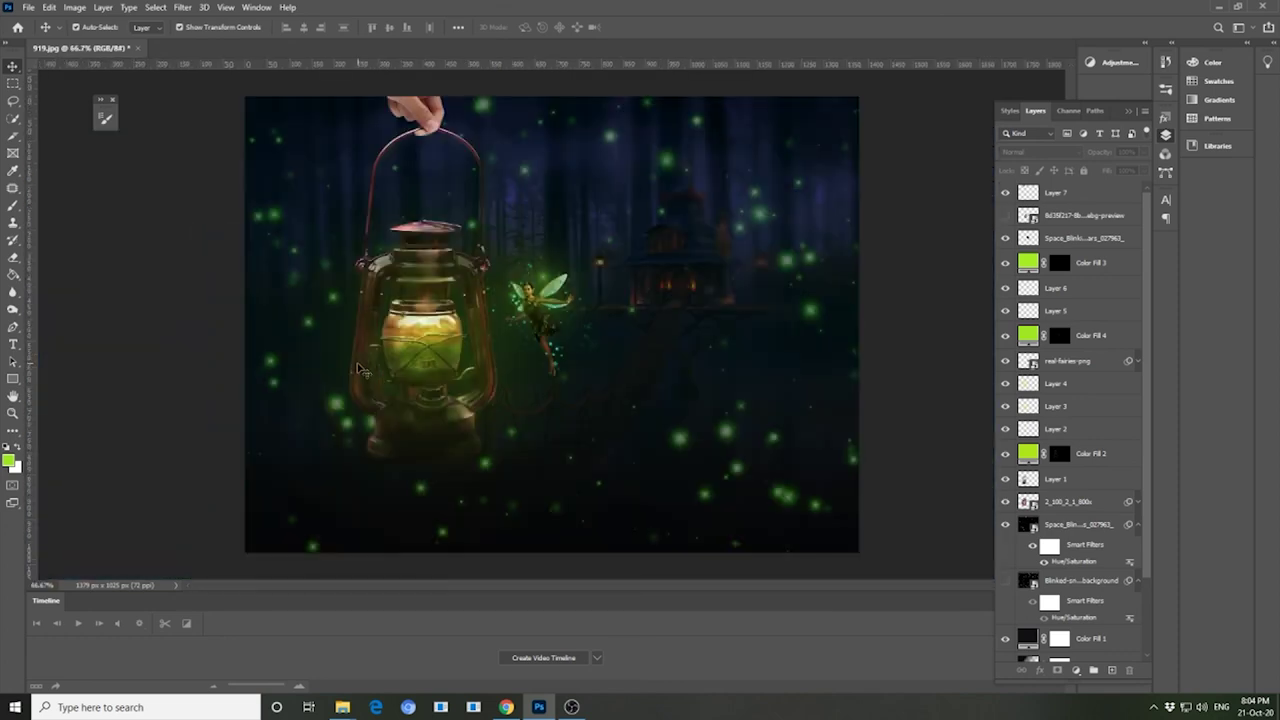
{"action": "key", "text": "ctrl+1"}
{"action": "left_click_drag", "start_coordinate": [357, 363], "coordinate": [418, 410]}
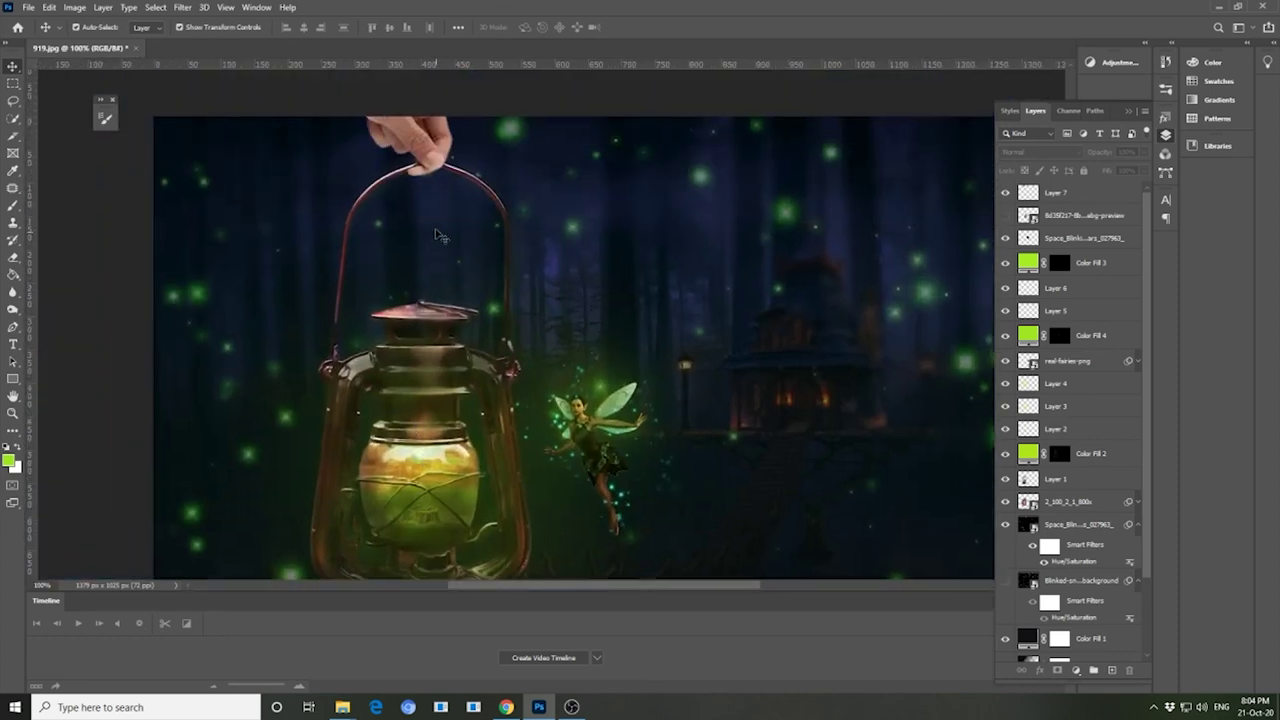
{"action": "left_click", "coordinate": [420, 150]}
{"action": "left_click_drag", "start_coordinate": [349, 175], "coordinate": [447, 148]}
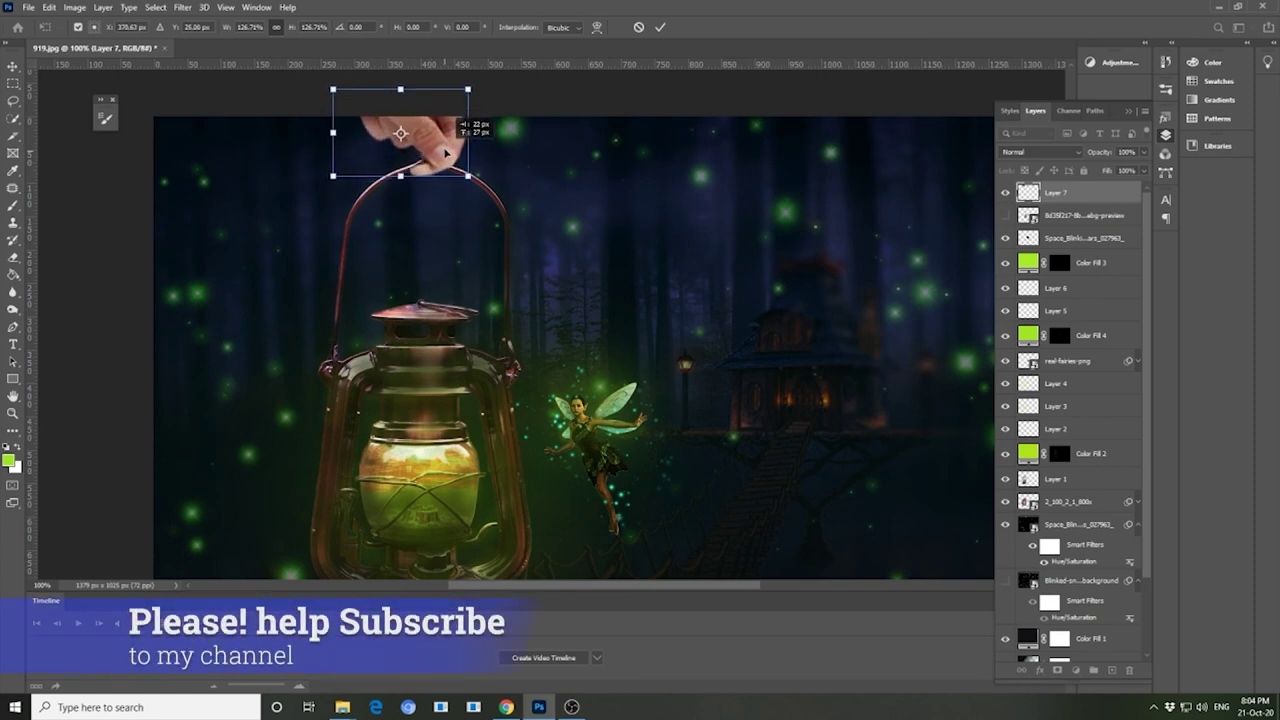
{"action": "left_click", "coordinate": [14, 70]}
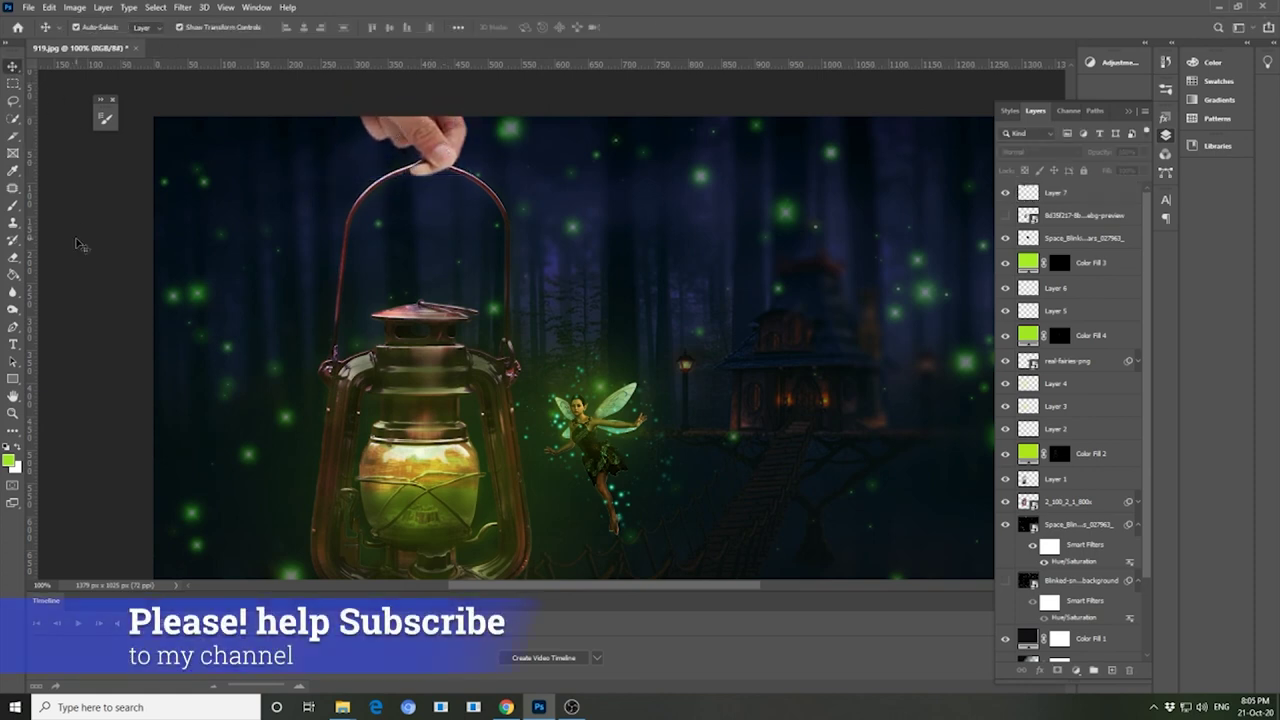
- Fine-tune the hand's size and position so its fingers grip the handle
{"action": "key", "text": "ctrl+t"}
{"action": "left_click_drag", "start_coordinate": [486, 171], "coordinate": [455, 160]}
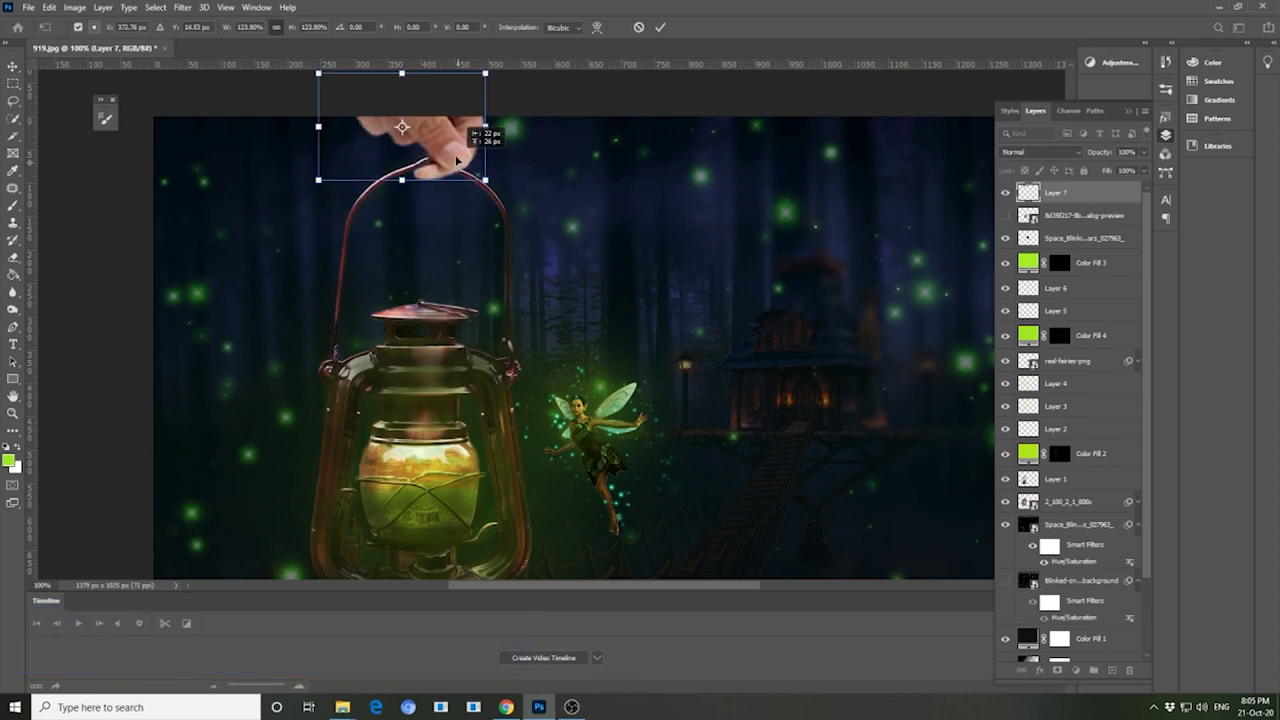
{"action": "left_click_drag", "start_coordinate": [312, 72], "coordinate": [339, 90]}
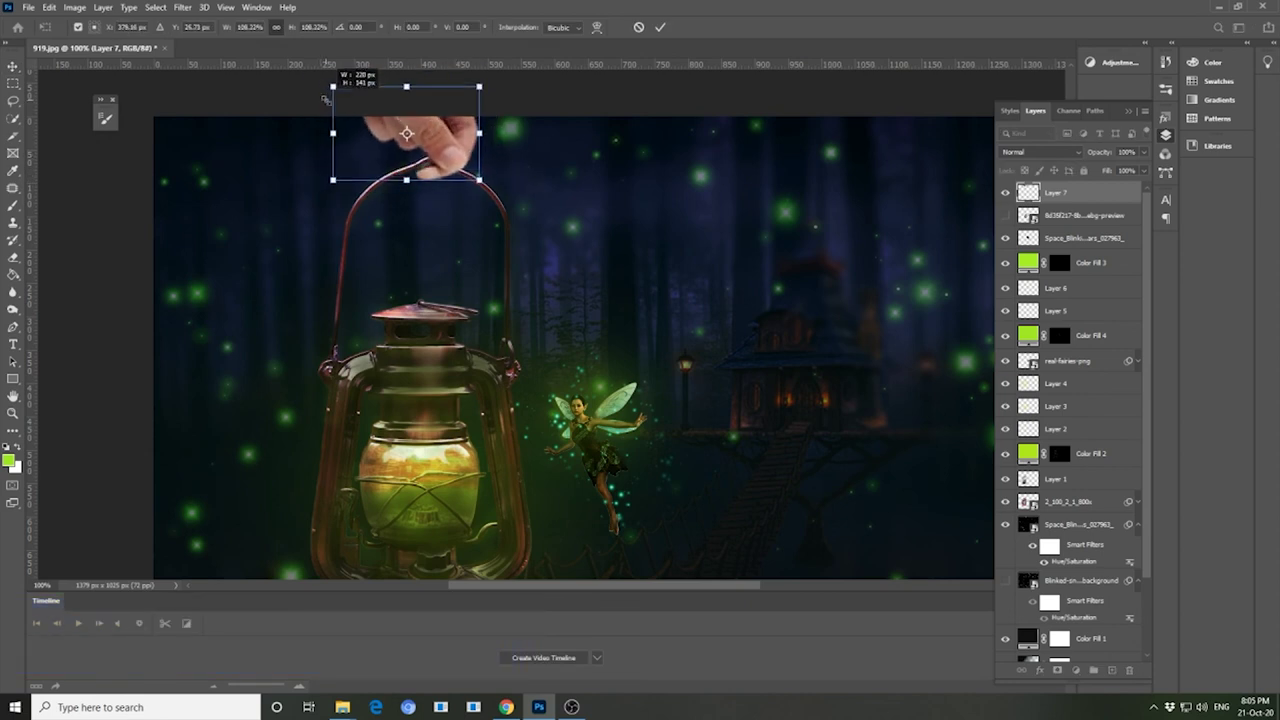
{"action": "left_click_drag", "start_coordinate": [463, 155], "coordinate": [456, 158]}
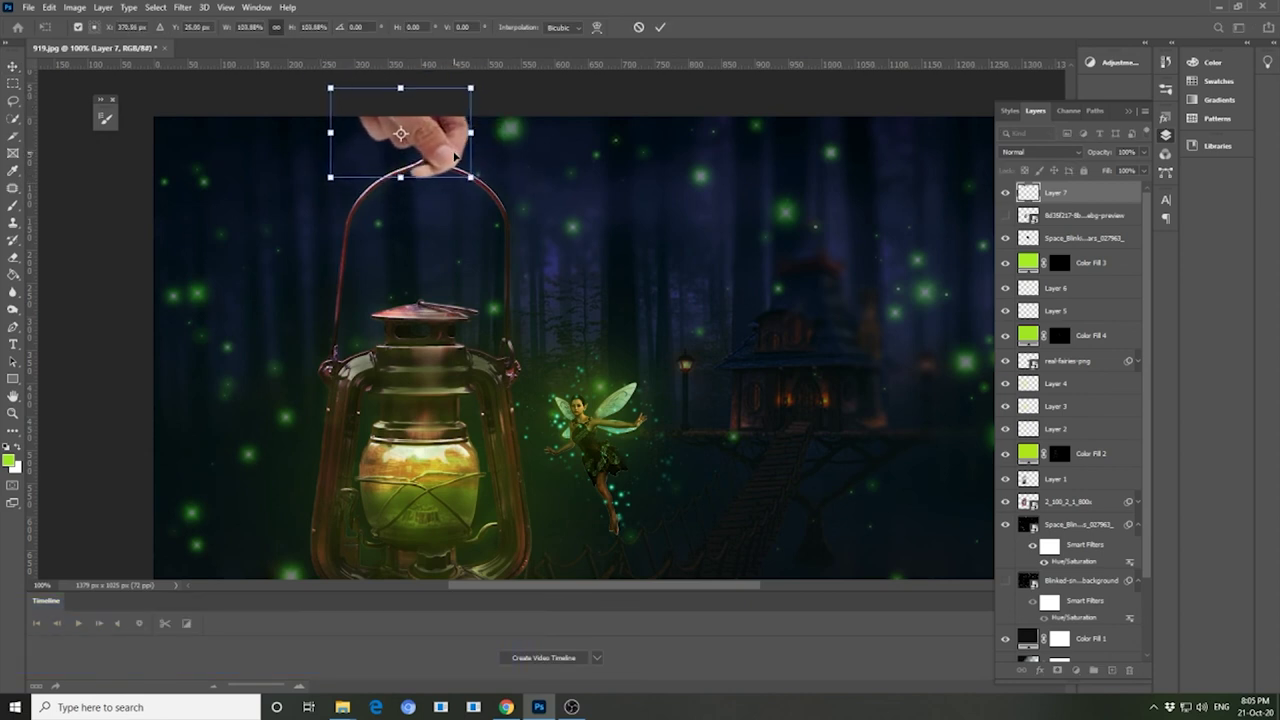
{"action": "left_click", "coordinate": [14, 256]}
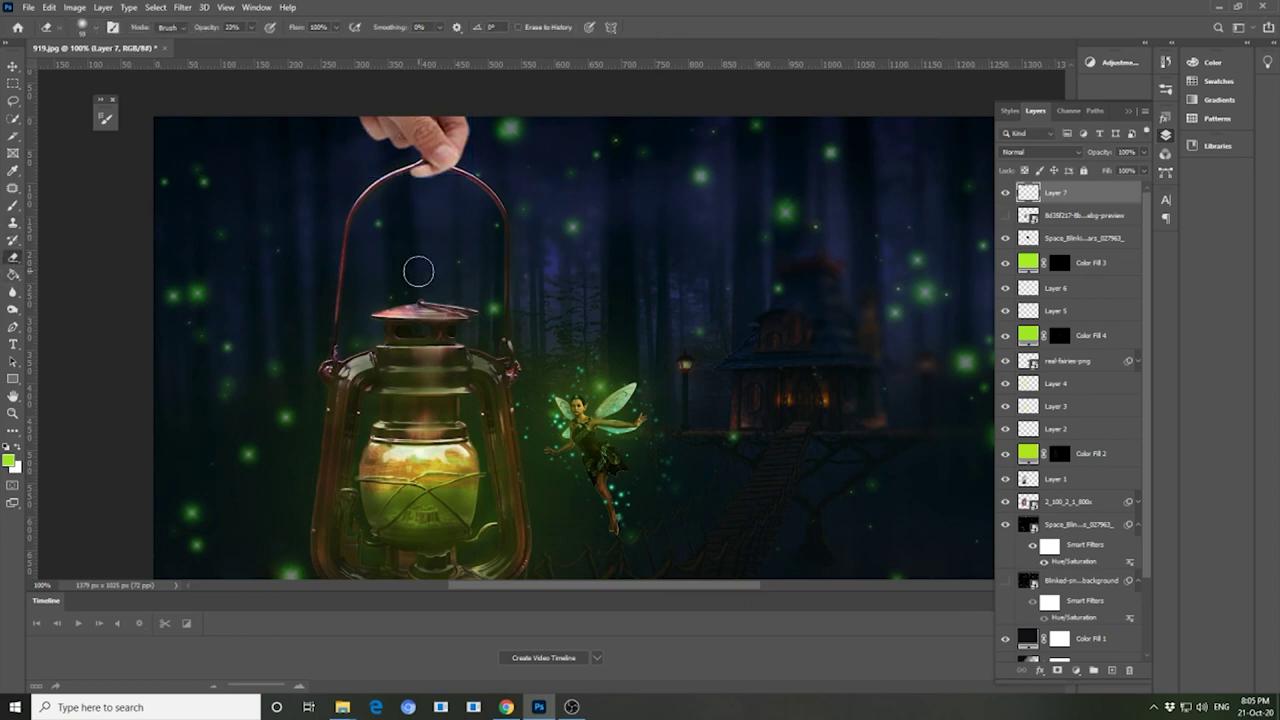
- Zoom in on the handle and shrink the Eraser to a small soft brush
{"action": "scroll", "coordinate": [430, 266], "scroll_direction": "up", "scroll_amount": 2}
{"action": "left_click_drag", "start_coordinate": [478, 410], "coordinate": [740, 600]}
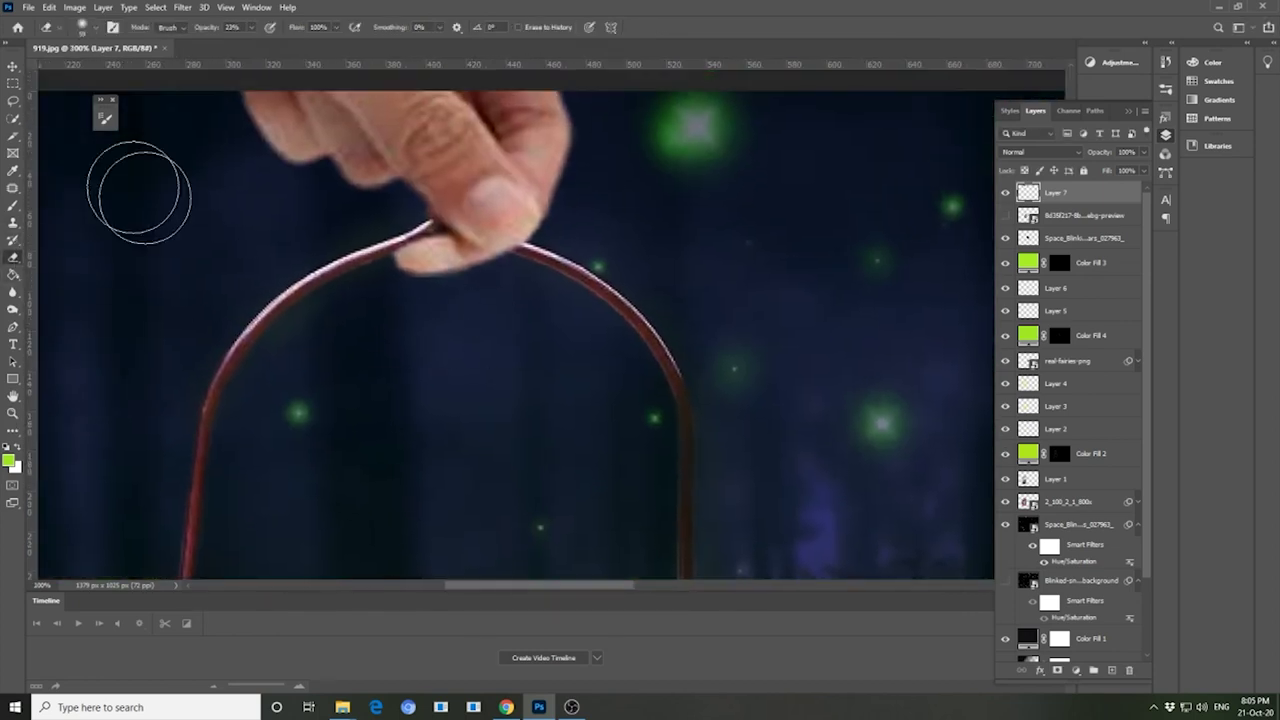
{"action": "left_click", "coordinate": [85, 30]}
{"action": "left_click", "coordinate": [84, 68]}
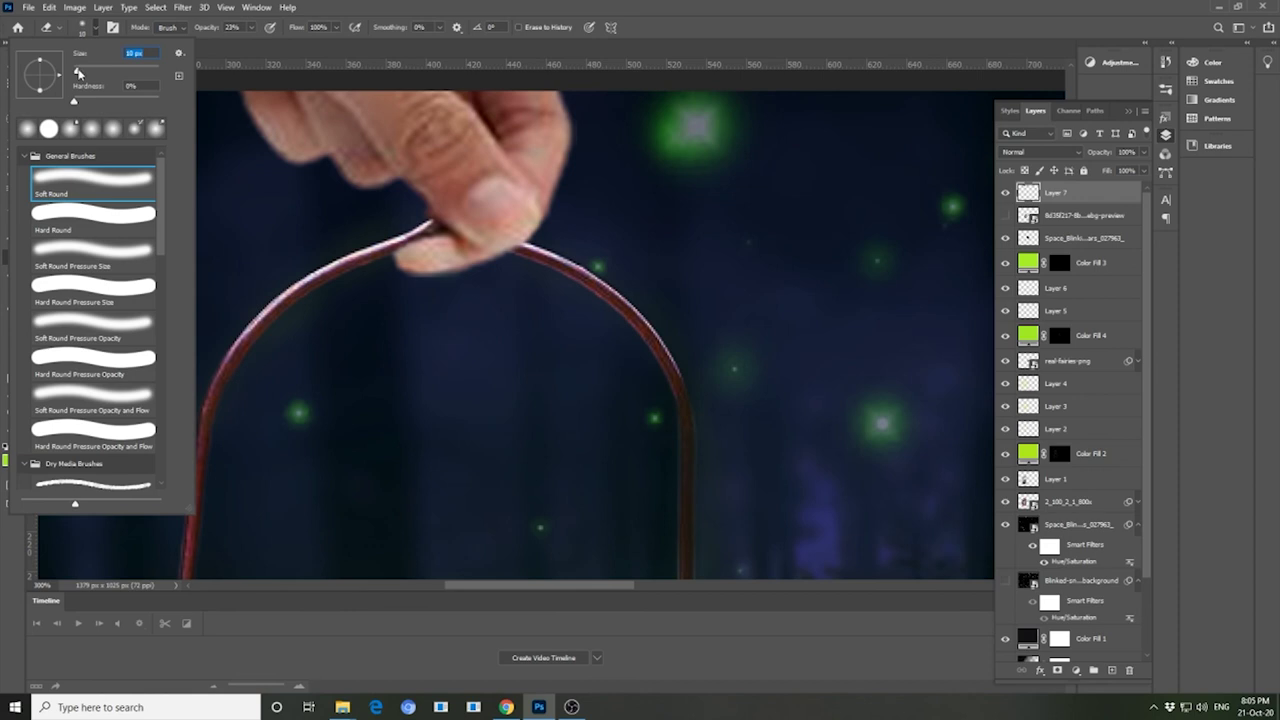
{"action": "left_click", "coordinate": [433, 228]}
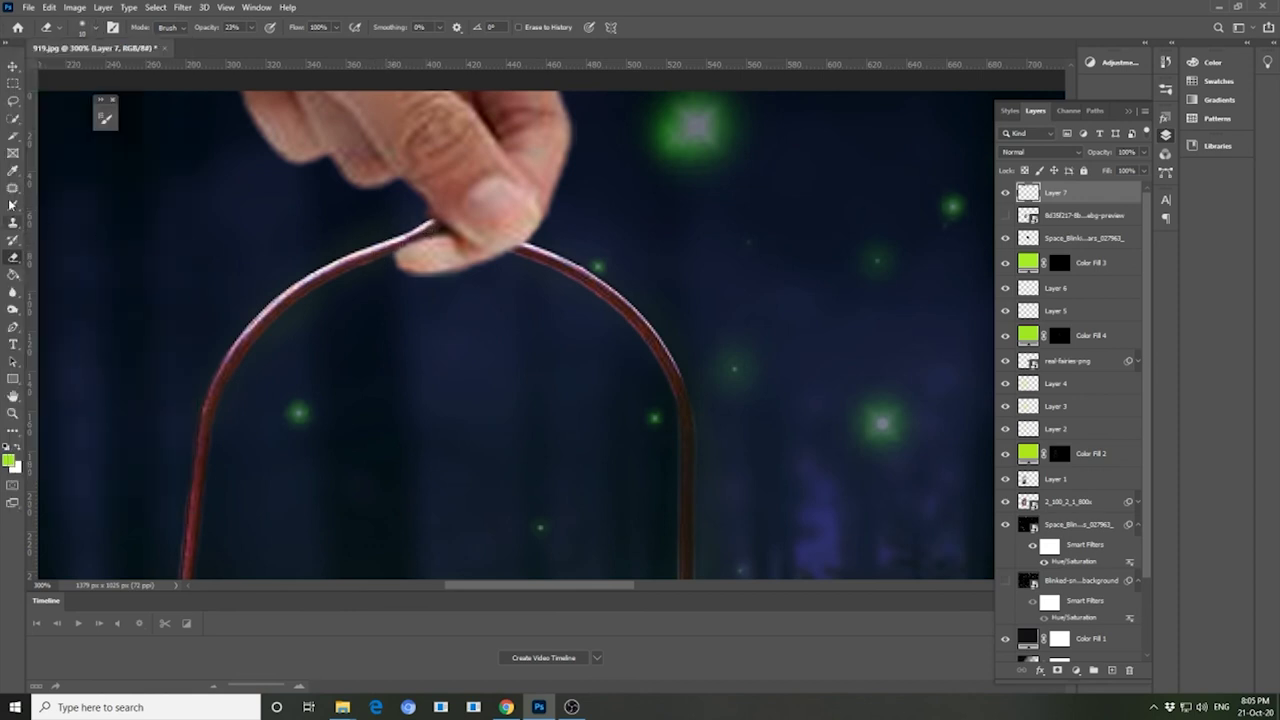
- Dodge the handle highlights with a 6 px soft brush at Midtones 25%, then zoom out
{"action": "left_click", "coordinate": [13, 308]}
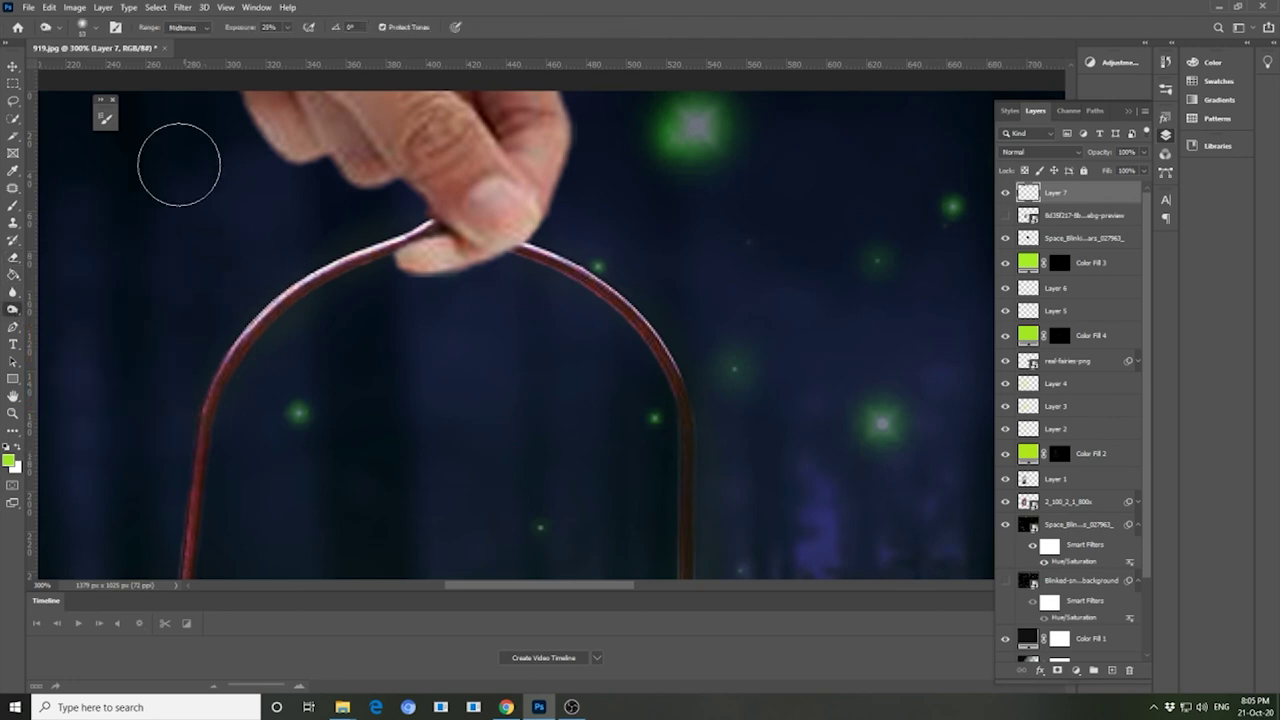
{"action": "left_click", "coordinate": [95, 27]}
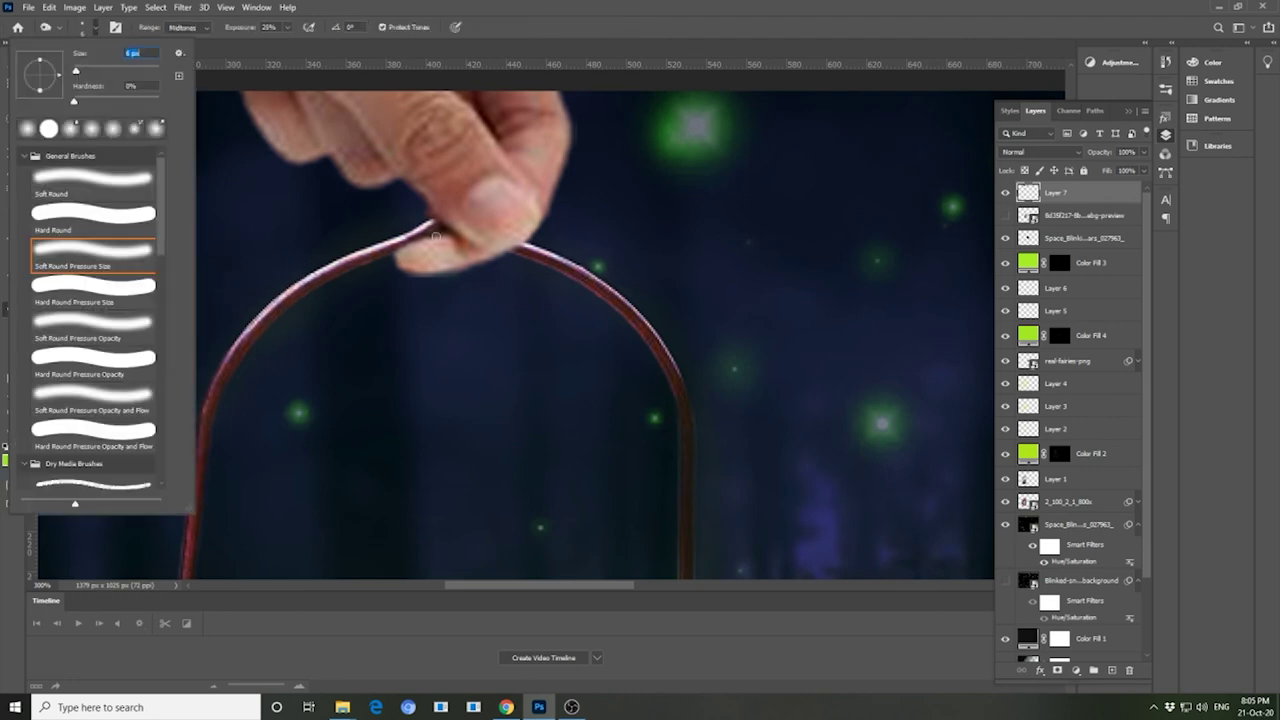
{"action": "left_click", "coordinate": [415, 240]}
{"action": "left_click", "coordinate": [95, 30]}
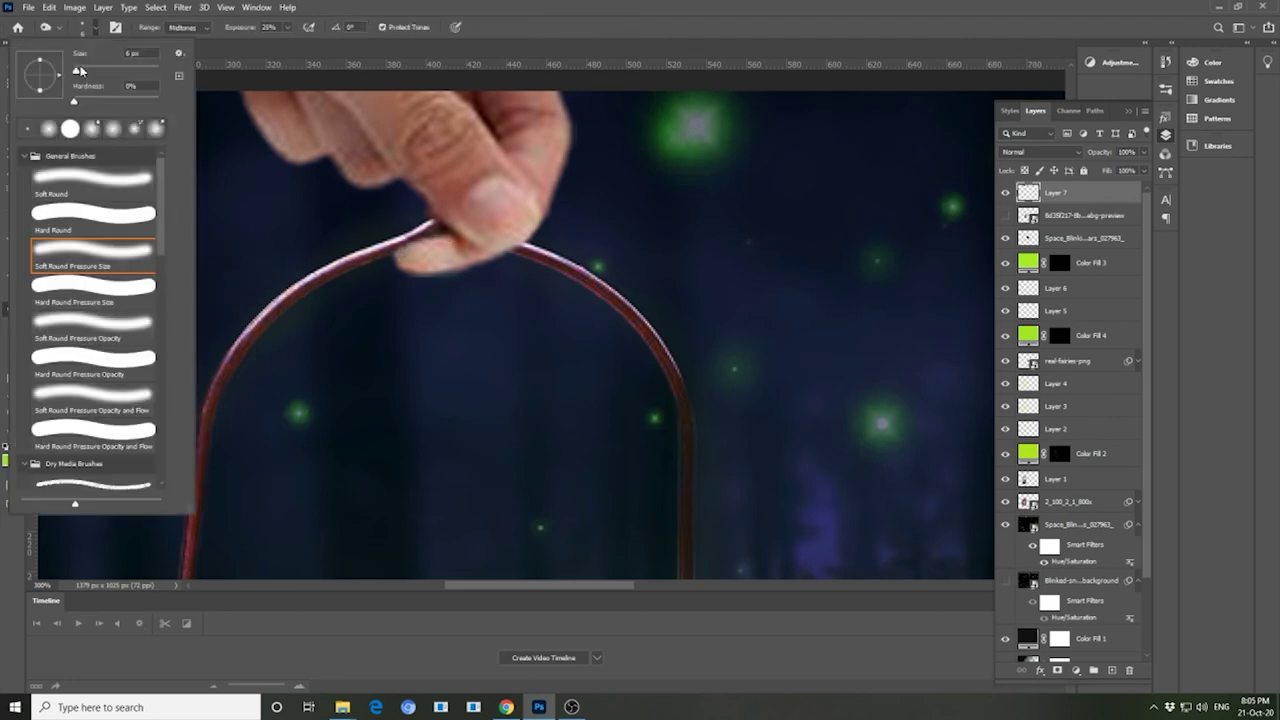
{"action": "left_click", "coordinate": [431, 255]}
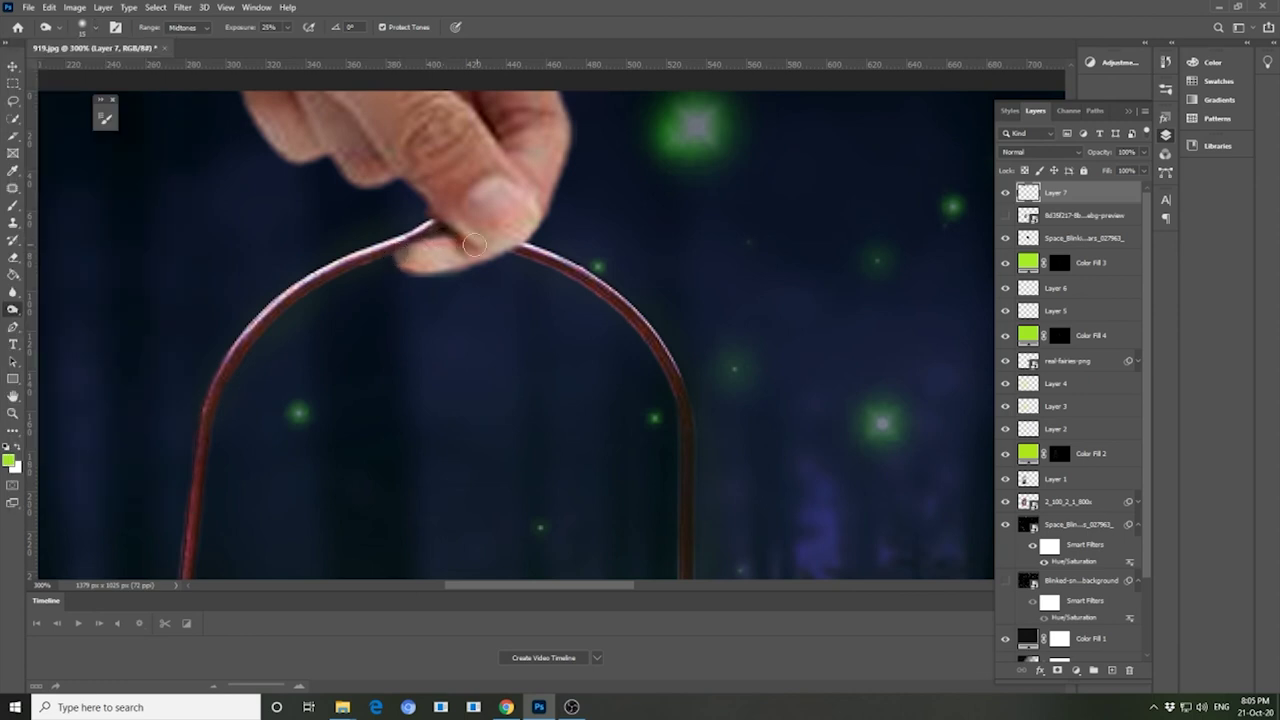
{"action": "scroll", "coordinate": [430, 205], "scroll_direction": "up", "scroll_amount": 2}
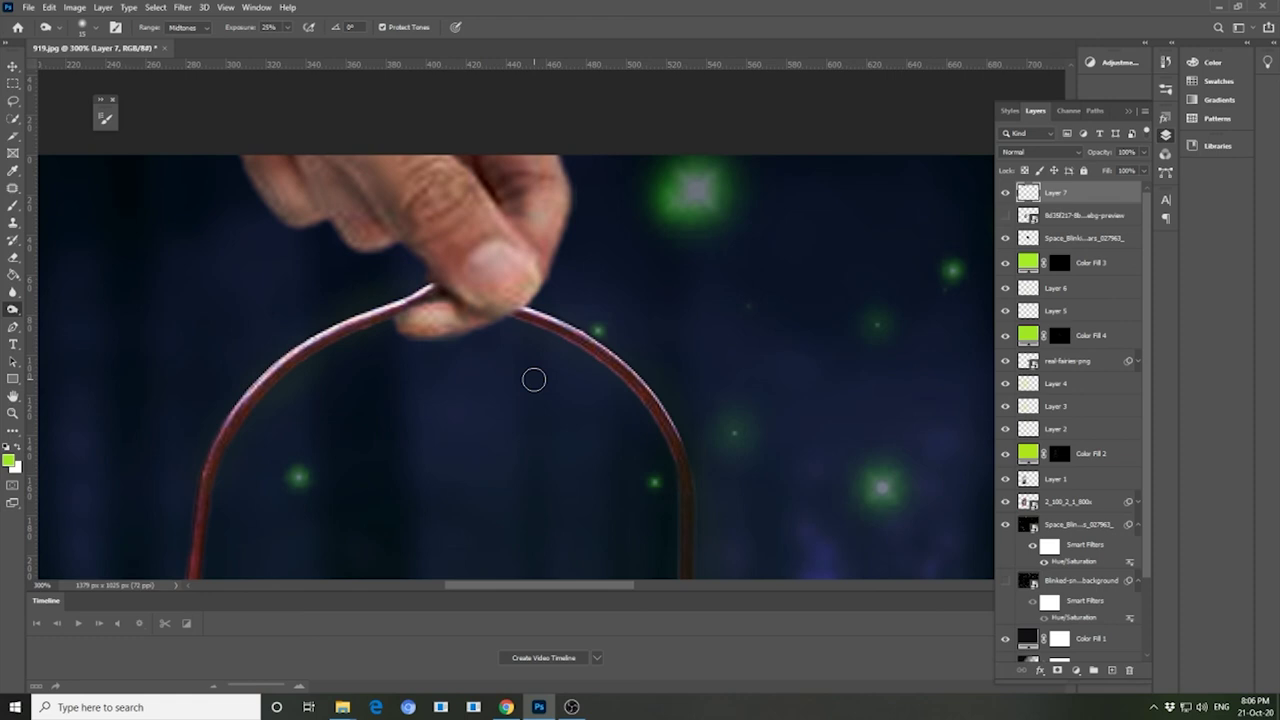
{"action": "key", "text": "ctrl+minus"}
{"action": "key", "text": "ctrl+minus"}
{"action": "key", "text": "ctrl+minus"}
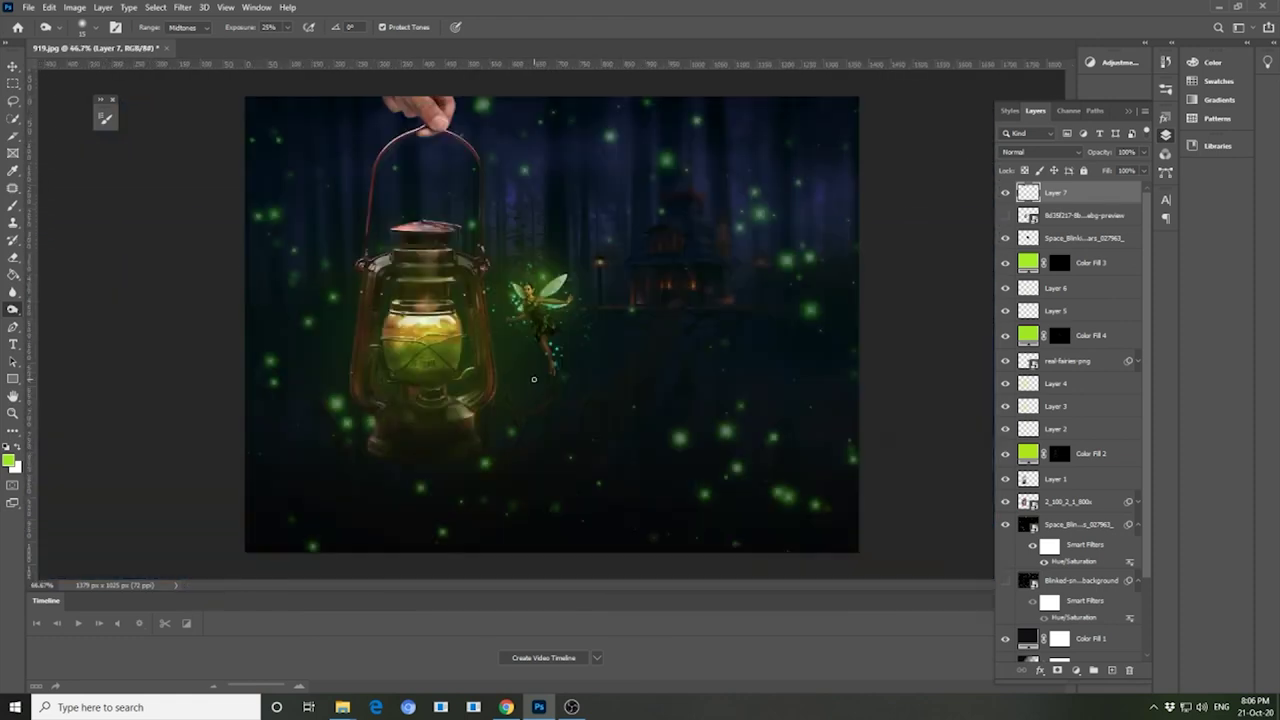
{"action": "scroll", "coordinate": [534, 379], "scroll_direction": "up", "scroll_amount": 1}
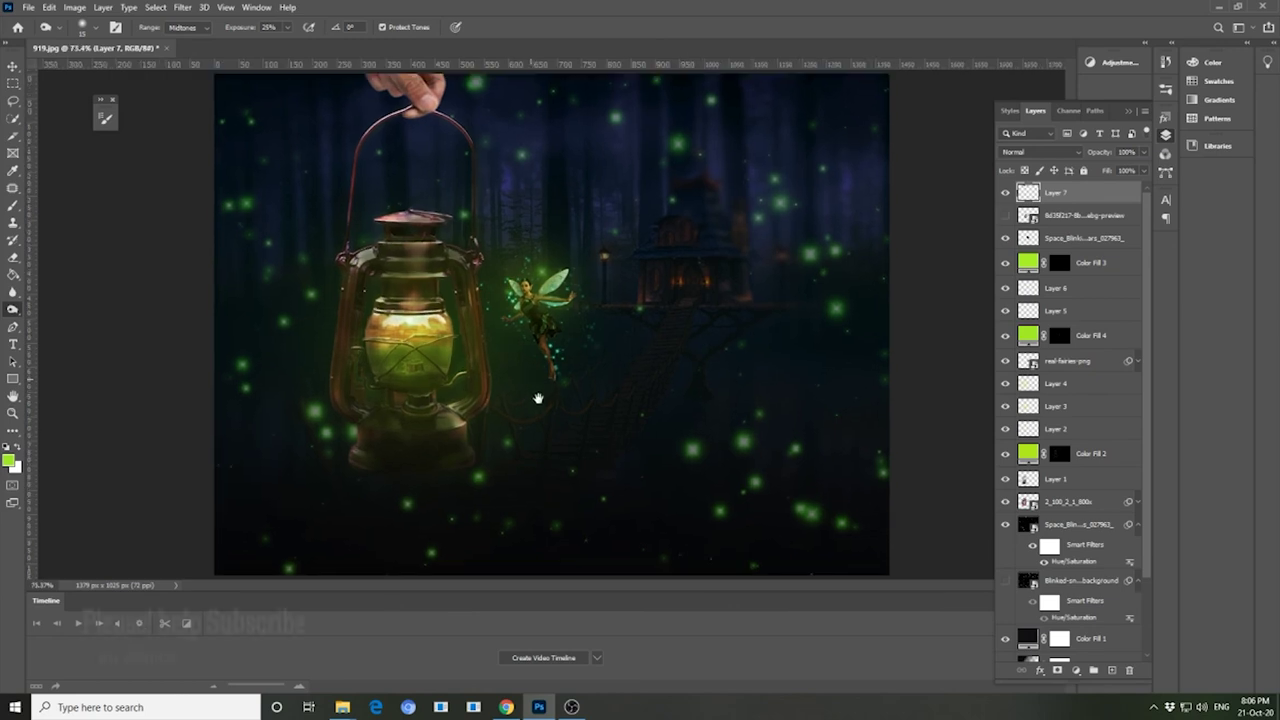
- Darken Layer 7's hand with Levels input values 10, 0.73 and 234
{"action": "left_click", "coordinate": [13, 67]}
{"action": "left_click", "coordinate": [74, 7]}
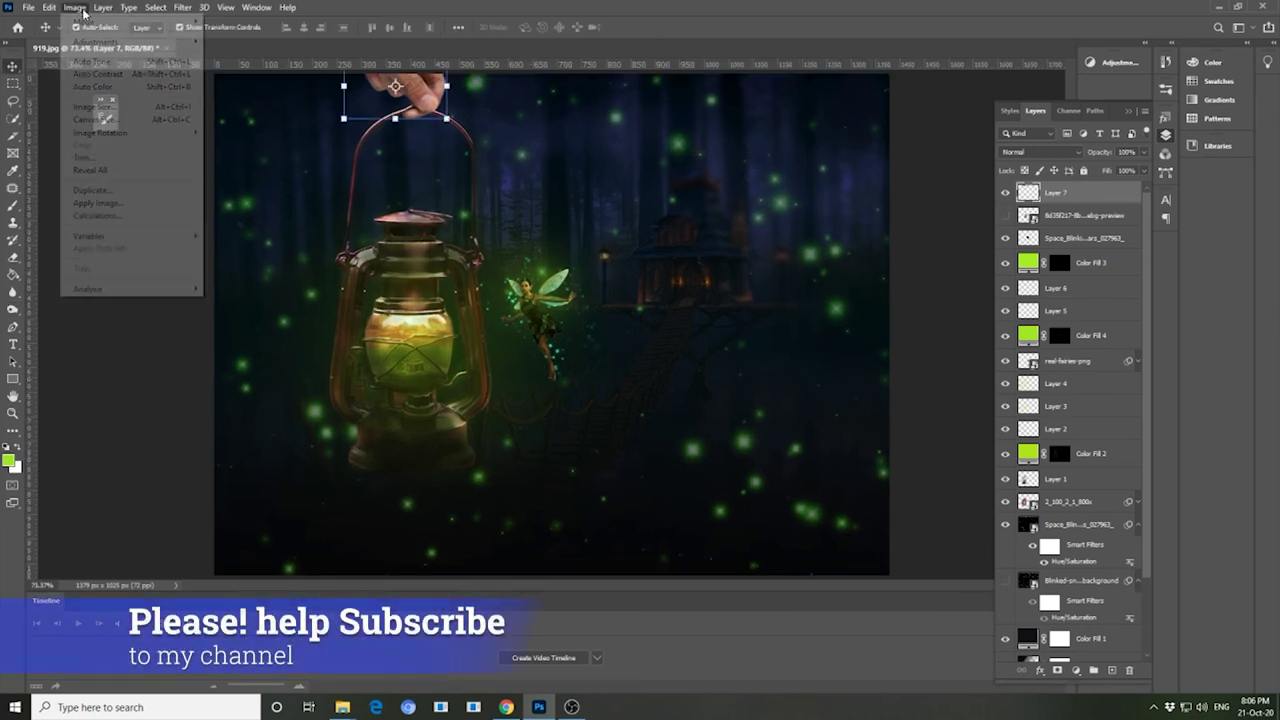
{"action": "left_click", "coordinate": [220, 56]}
{"action": "left_click_drag", "start_coordinate": [910, 303], "coordinate": [930, 306]}
{"action": "left_click_drag", "start_coordinate": [826, 303], "coordinate": [833, 303]}
{"action": "left_click_drag", "start_coordinate": [931, 305], "coordinate": [914, 305]}
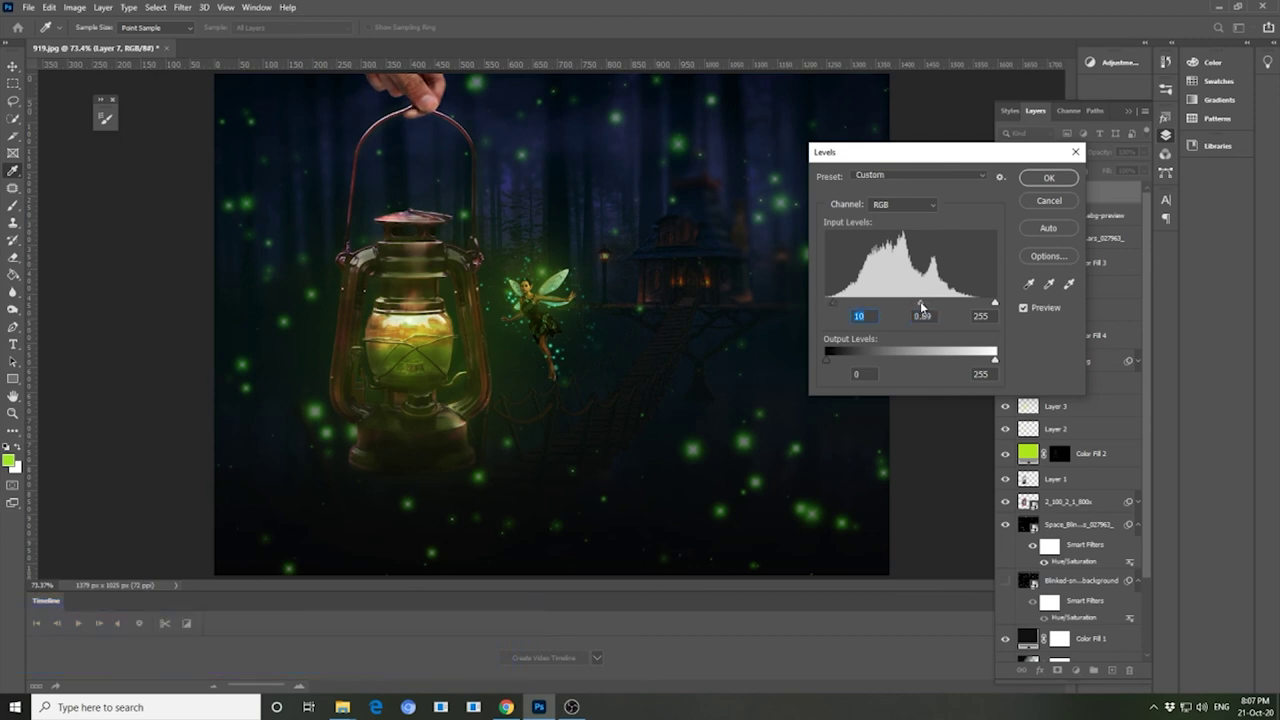
{"action": "left_click_drag", "start_coordinate": [994, 304], "coordinate": [923, 306]}
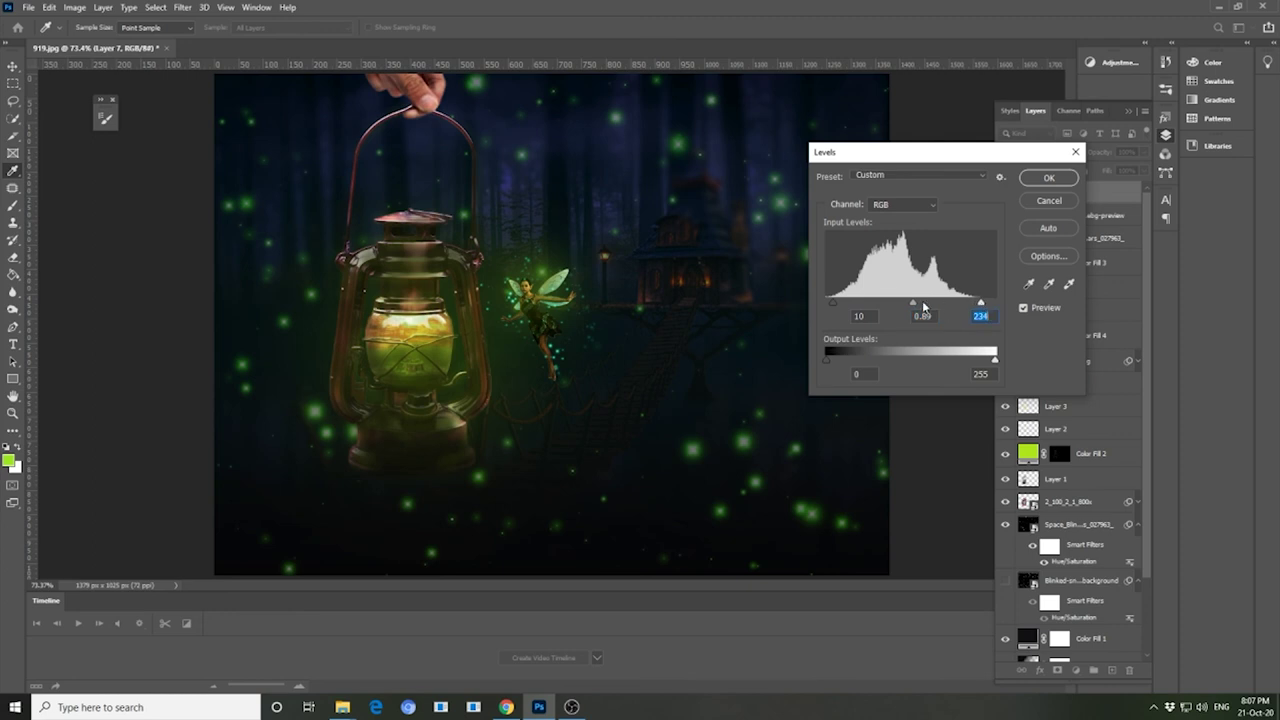
{"action": "left_click", "coordinate": [1048, 178]}
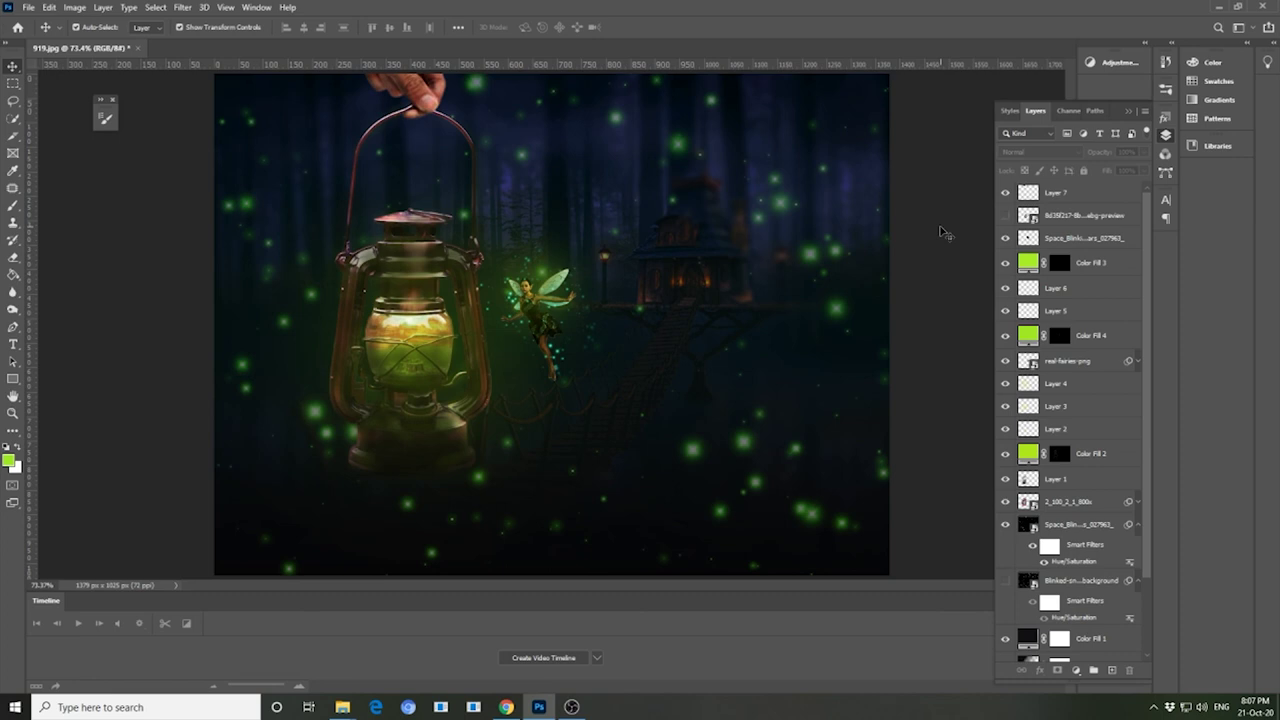
{"action": "key", "text": "ctrl+minus"}
{"action": "key", "text": "ctrl+minus"}
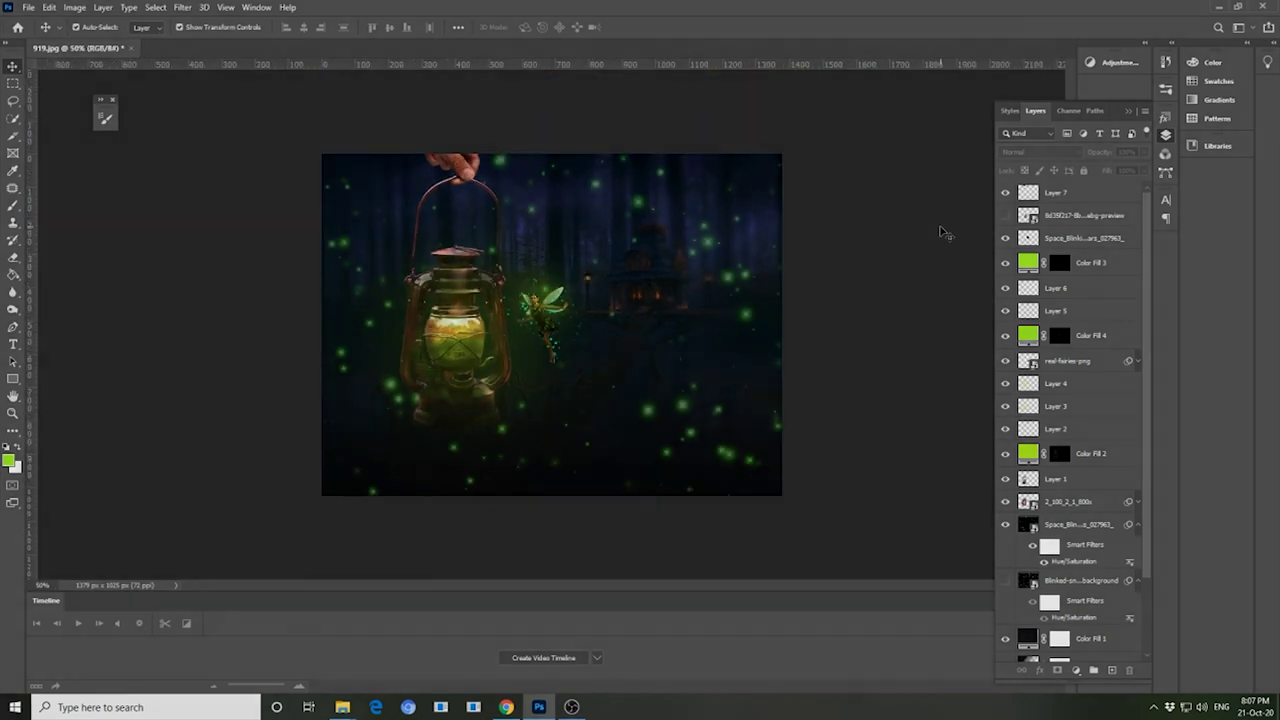